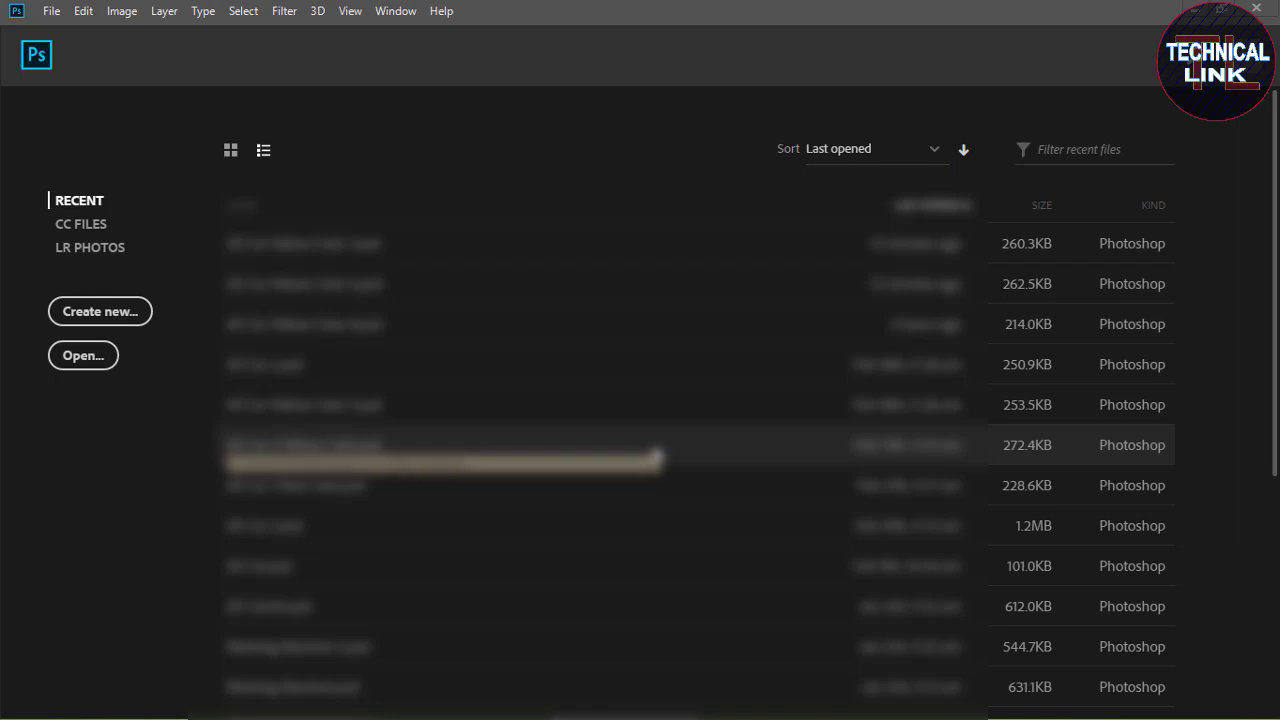
# Create a new 800 × 600 px document
pyautogui.click(51, 11)
pyautogui.click(63, 31)
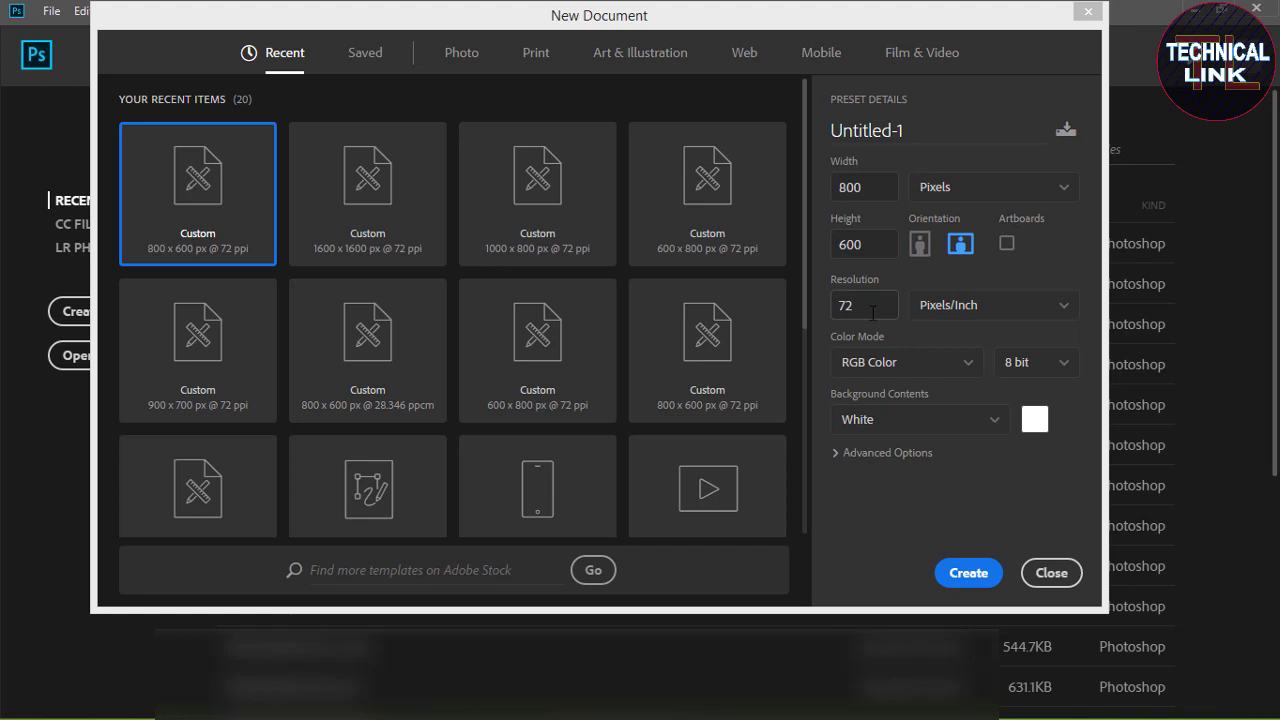
pyautogui.click(967, 573)
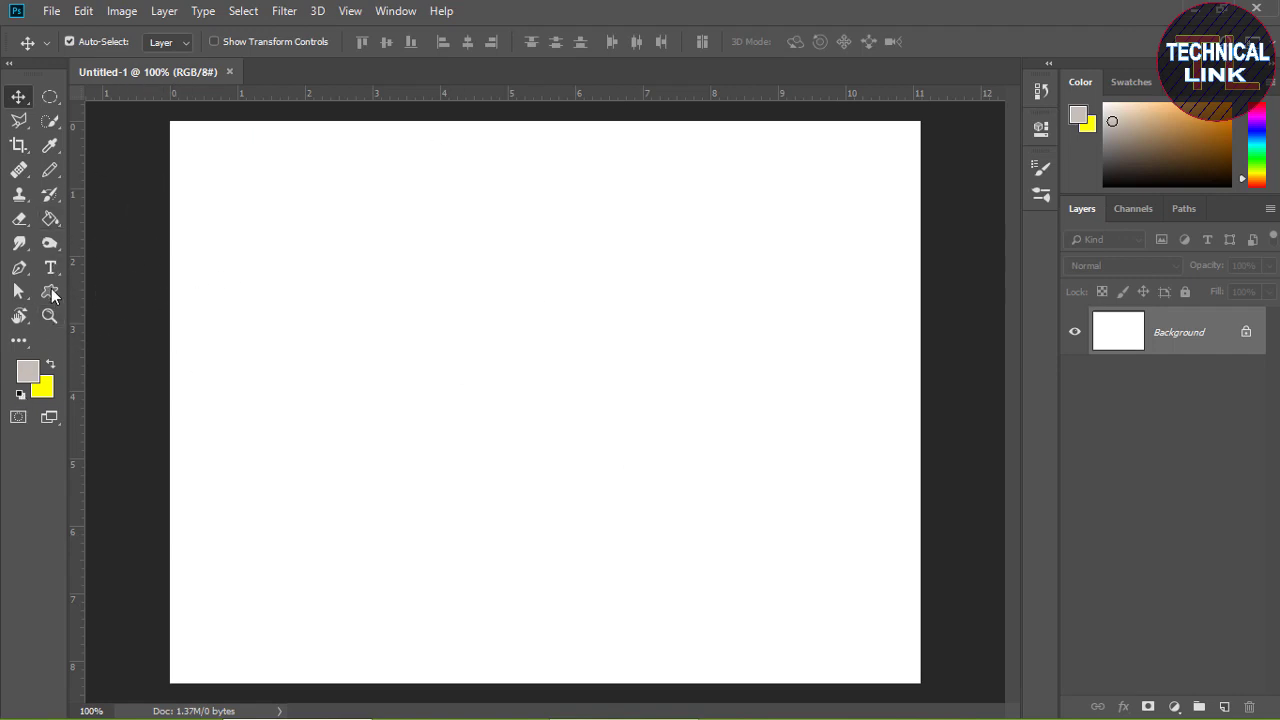
# Fill the white background with light greyish beige #c5bfb7
pyautogui.click(27, 374)
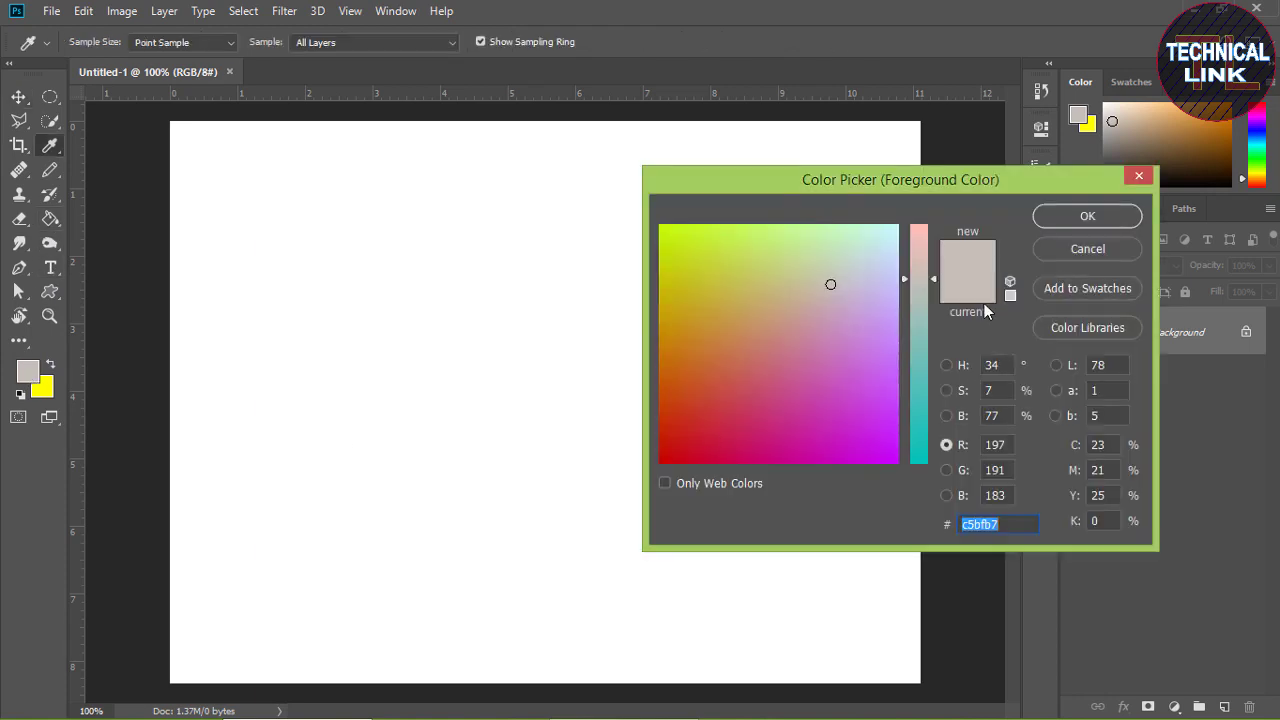
pyautogui.click(1097, 216)
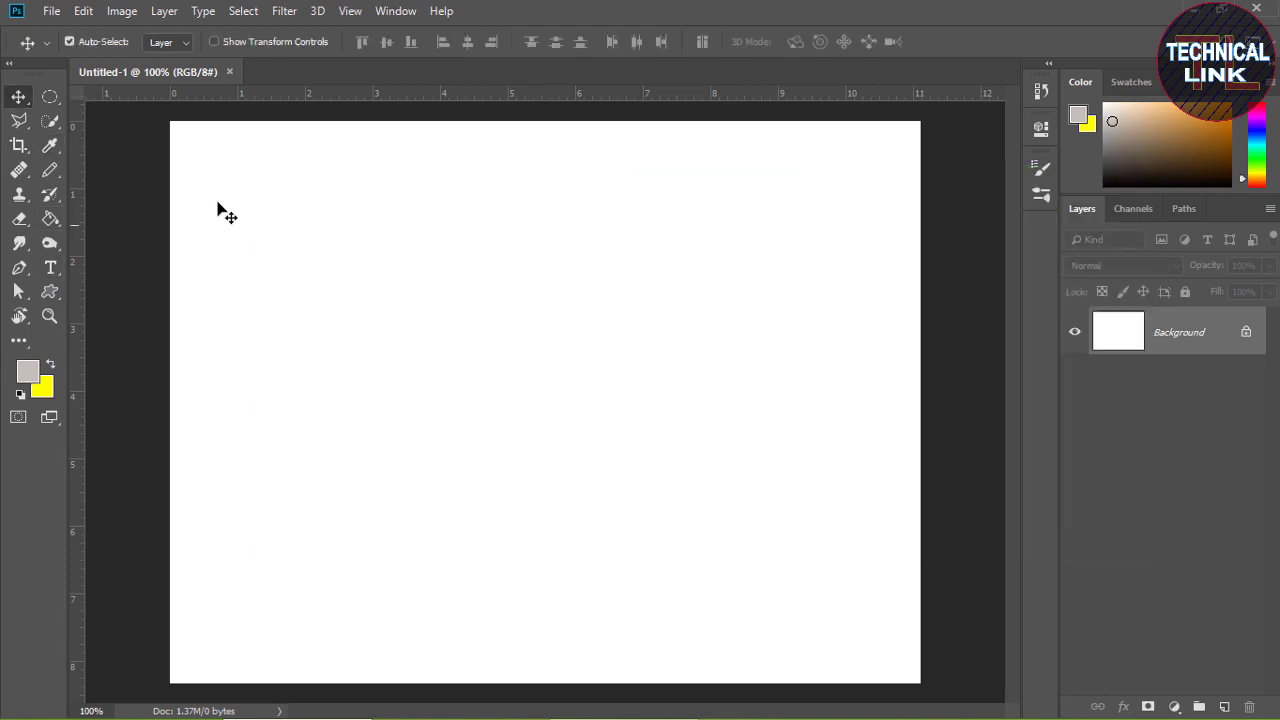
pyautogui.click(50, 218)
pyautogui.click(455, 291)
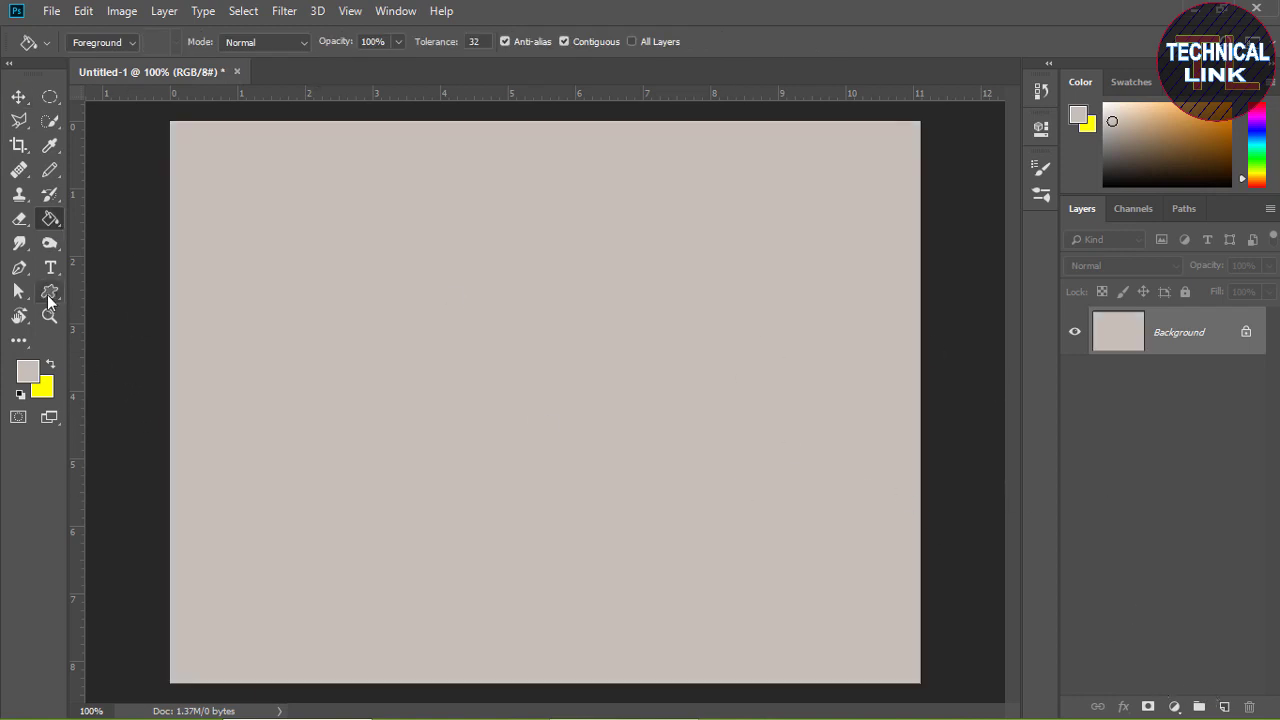
pyautogui.click(49, 293)
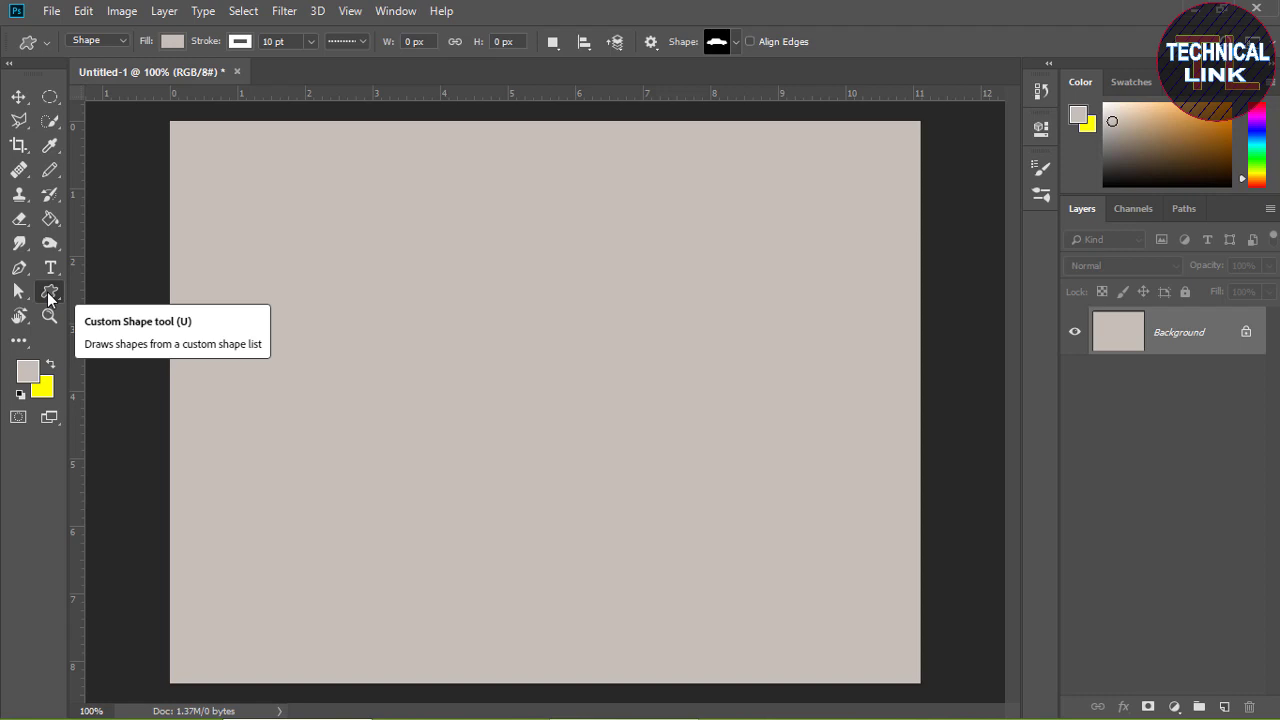
# Draw a wide custom car shape across the canvas
pyautogui.click(49, 293)
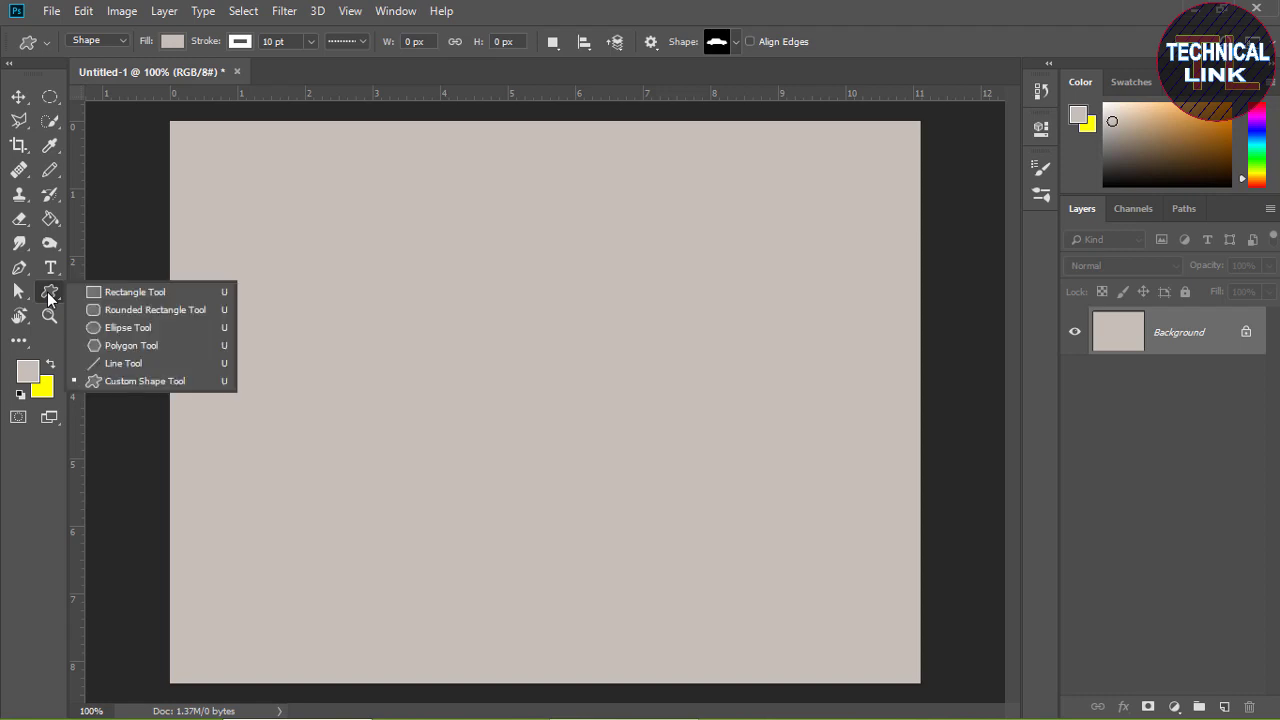
pyautogui.click(146, 382)
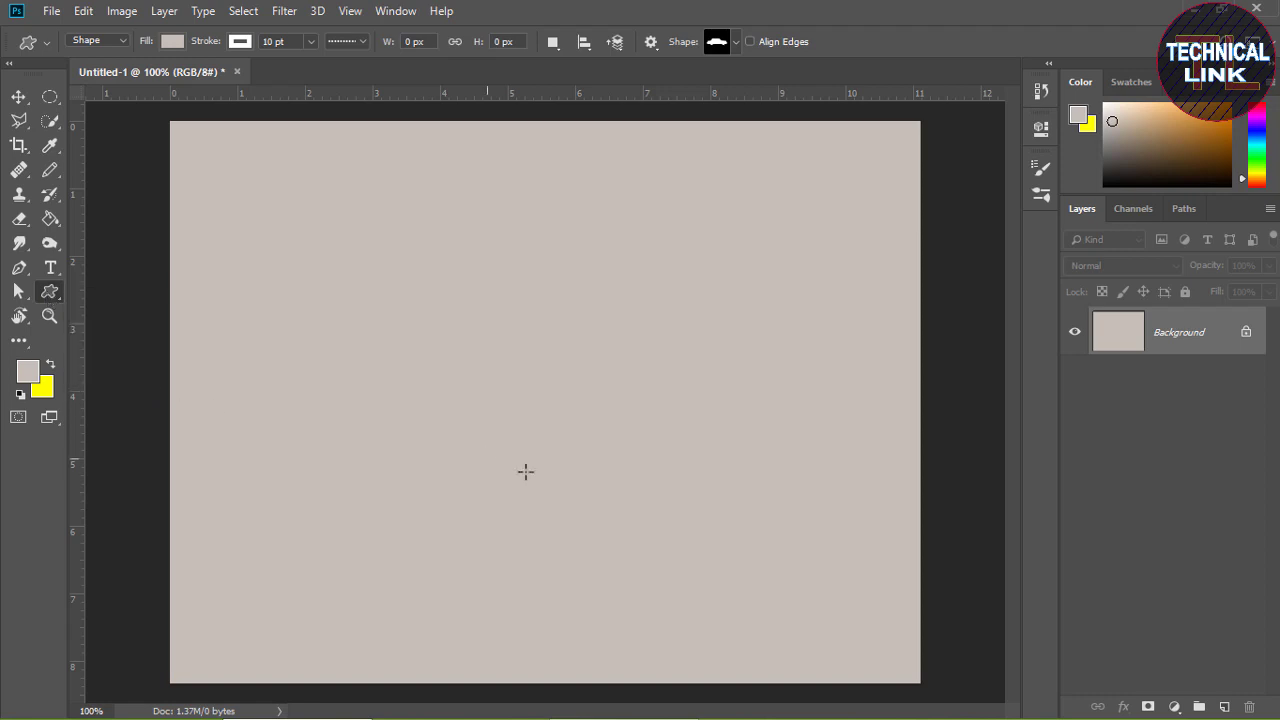
pyautogui.click(727, 45)
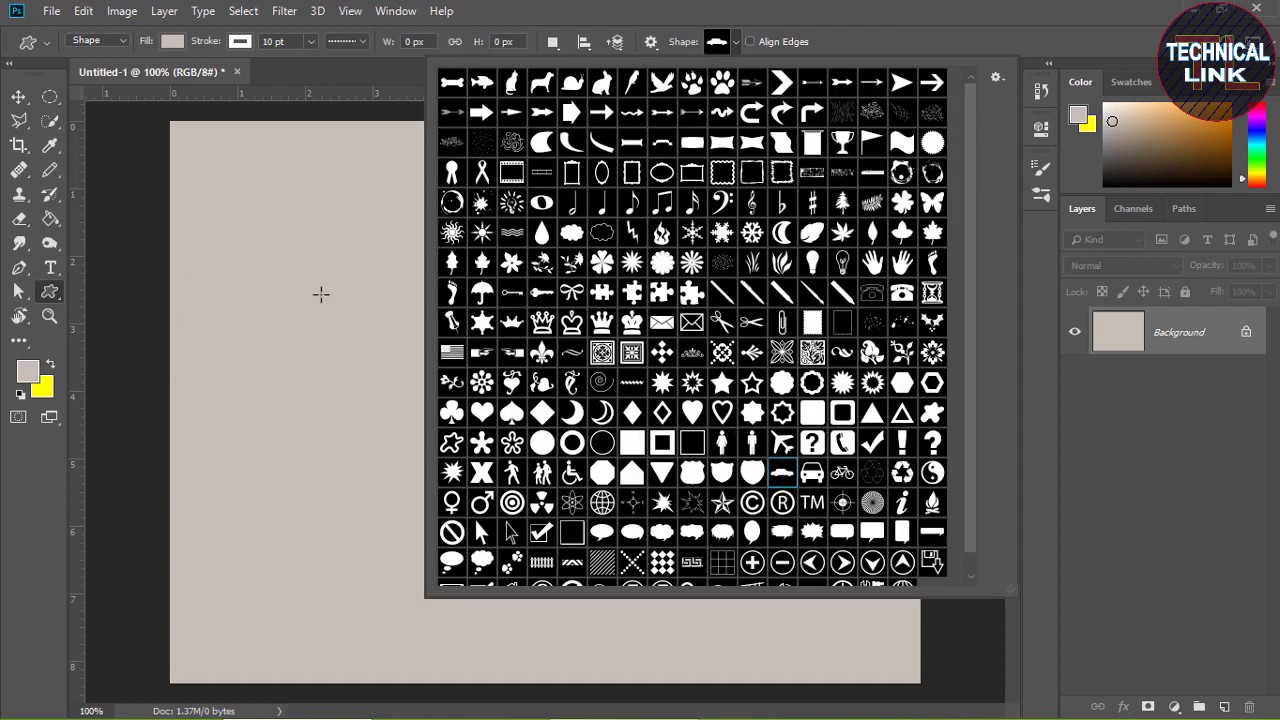
pyautogui.moveTo(250, 217); pyautogui.dragTo(917, 631)
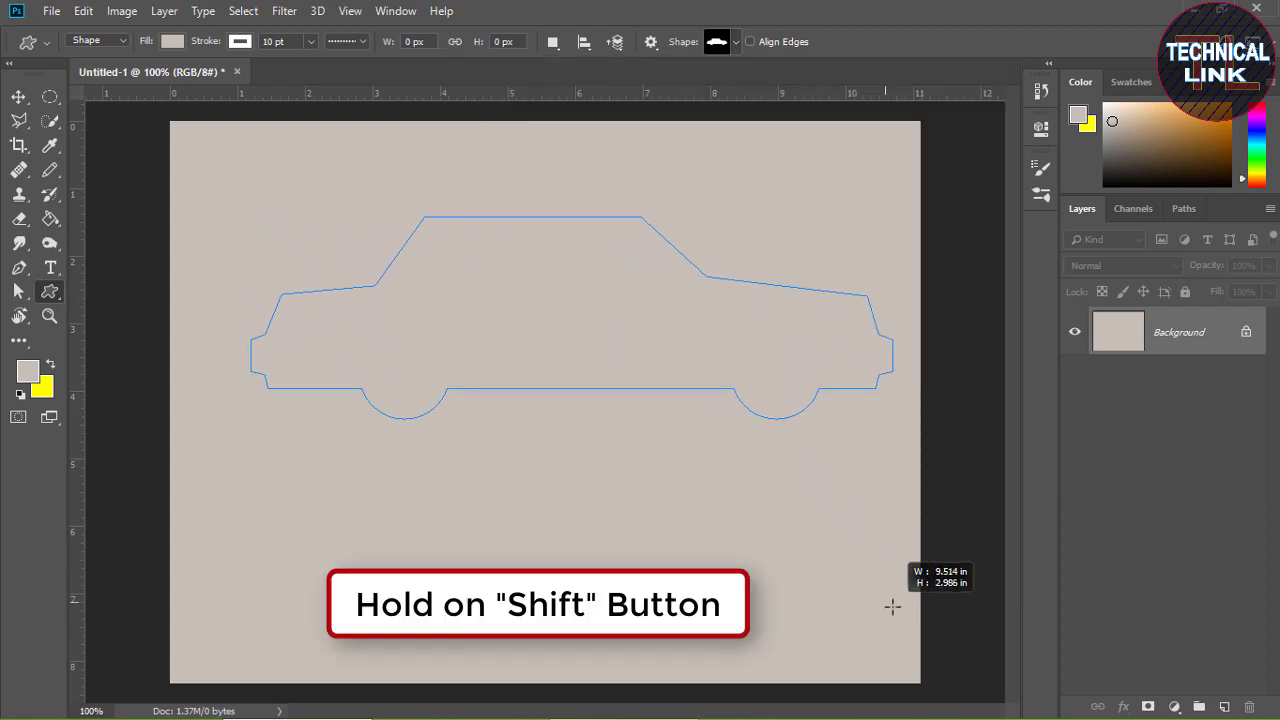
# Give the car shape a light yellow fill and no outline
pyautogui.press('a')
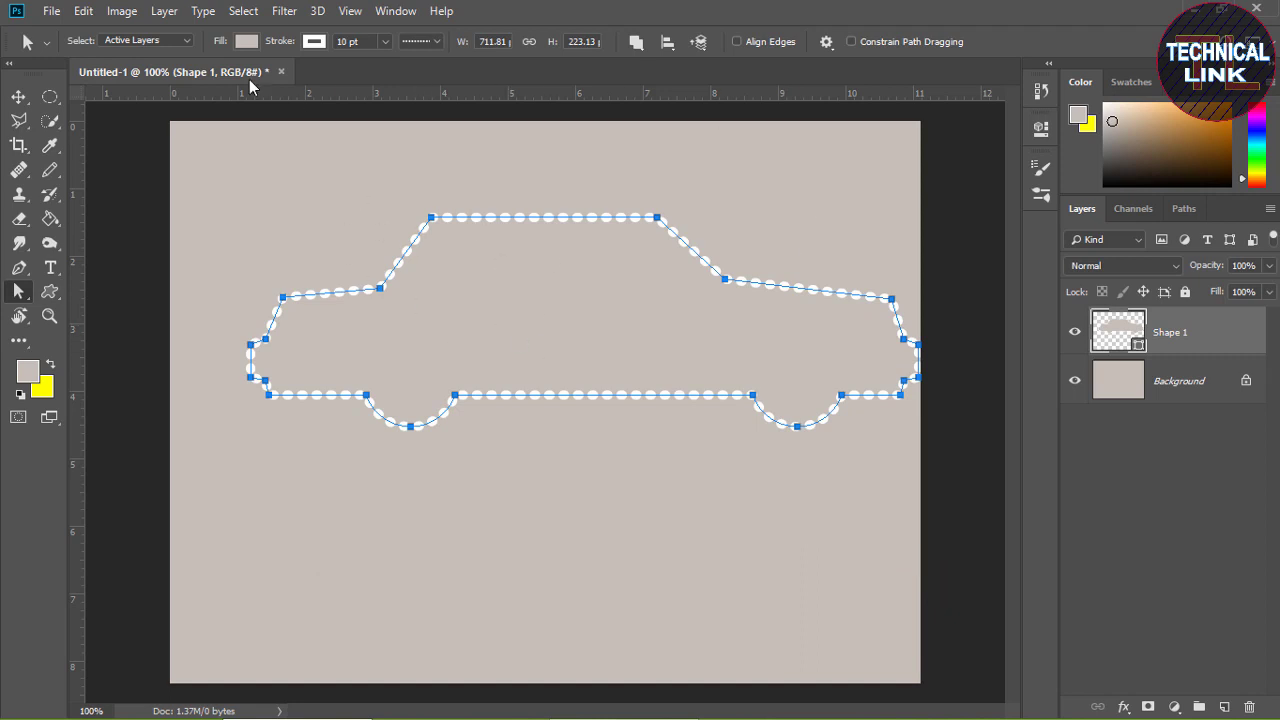
pyautogui.click(246, 42)
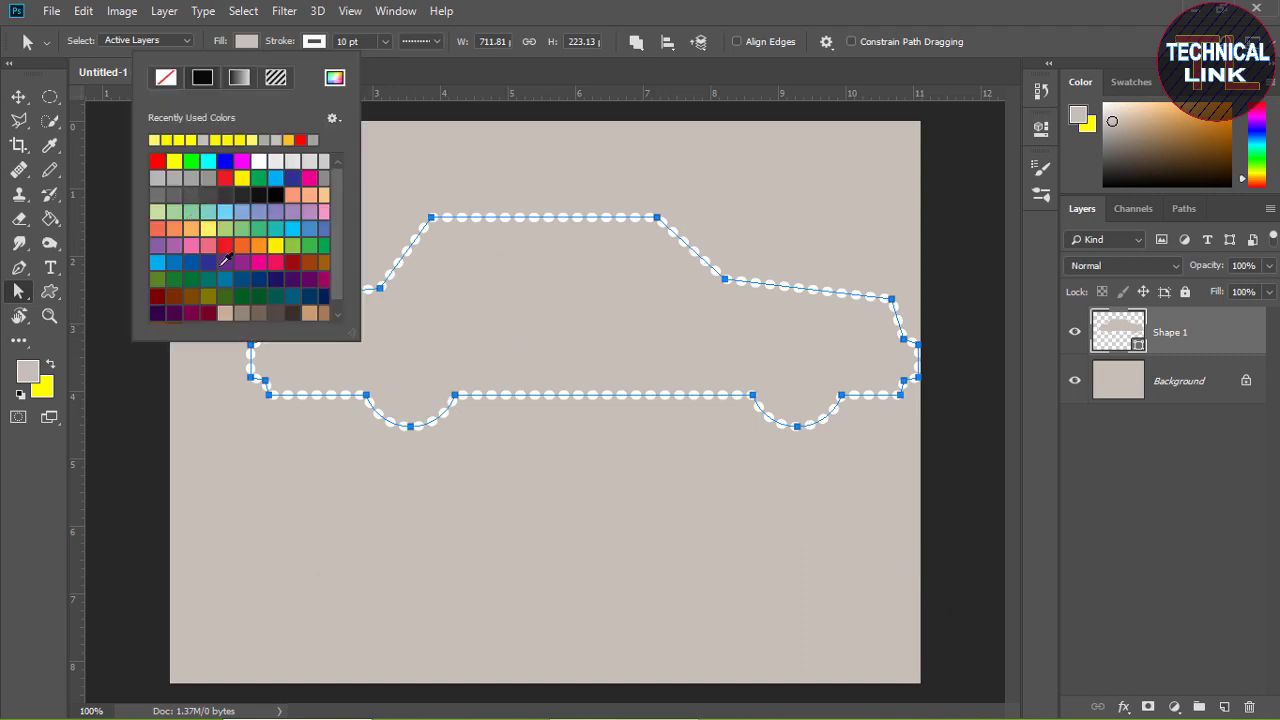
pyautogui.click(209, 227)
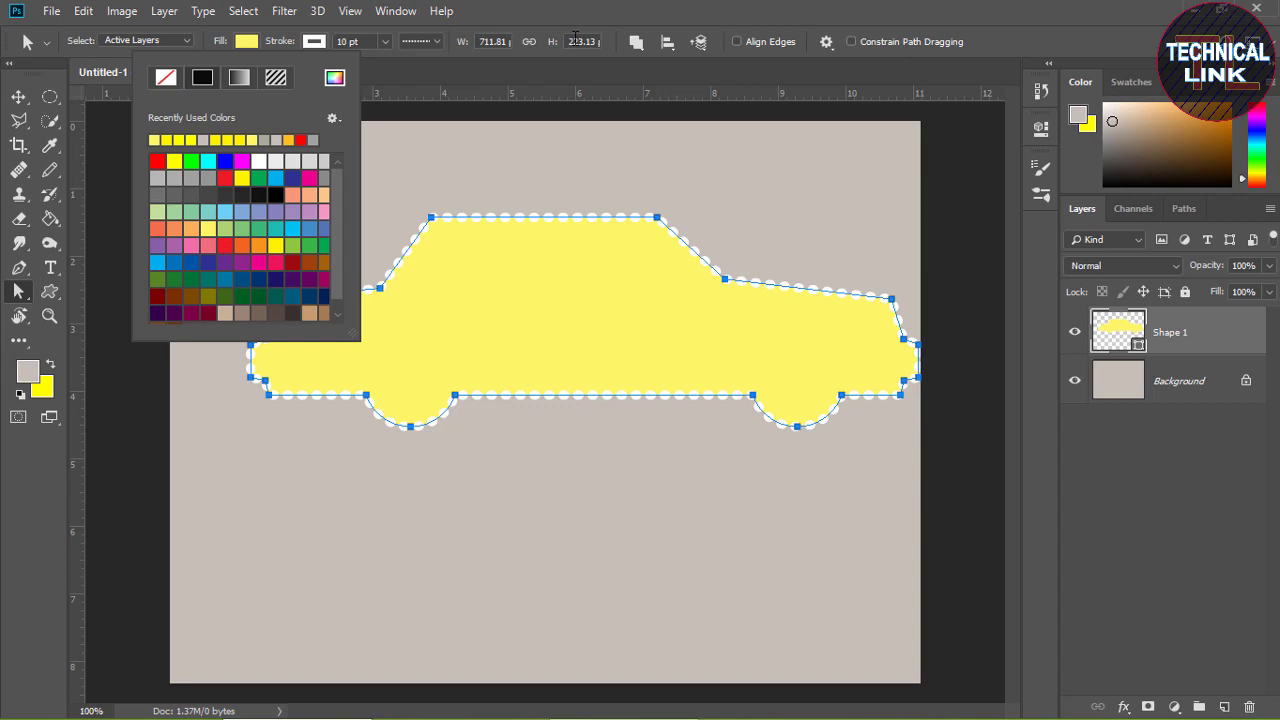
pyautogui.click(316, 42)
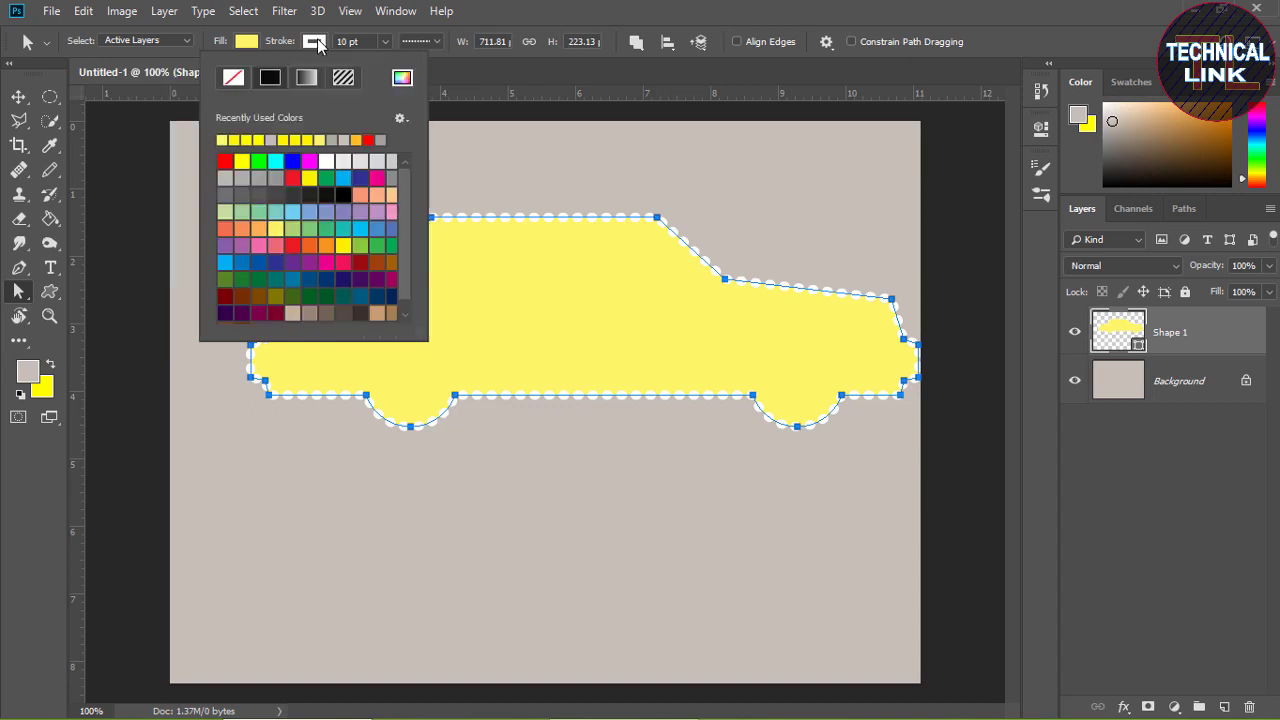
pyautogui.click(233, 79)
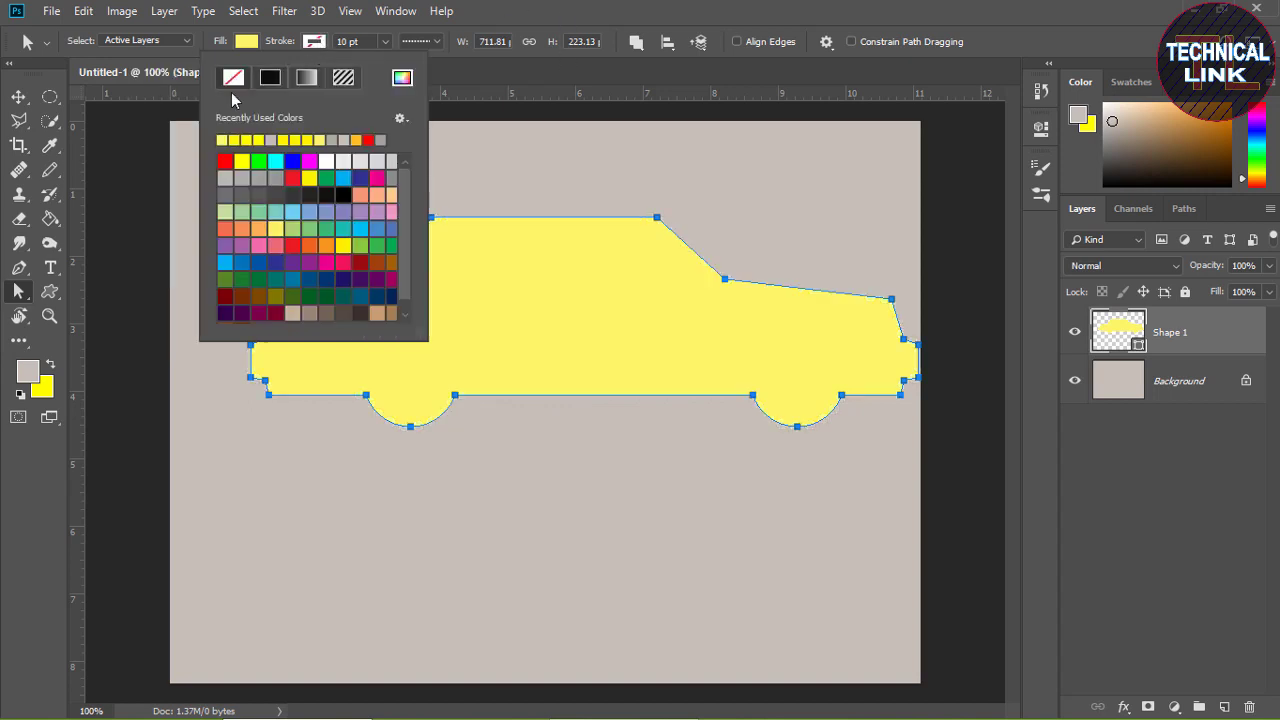
pyautogui.click(785, 12)
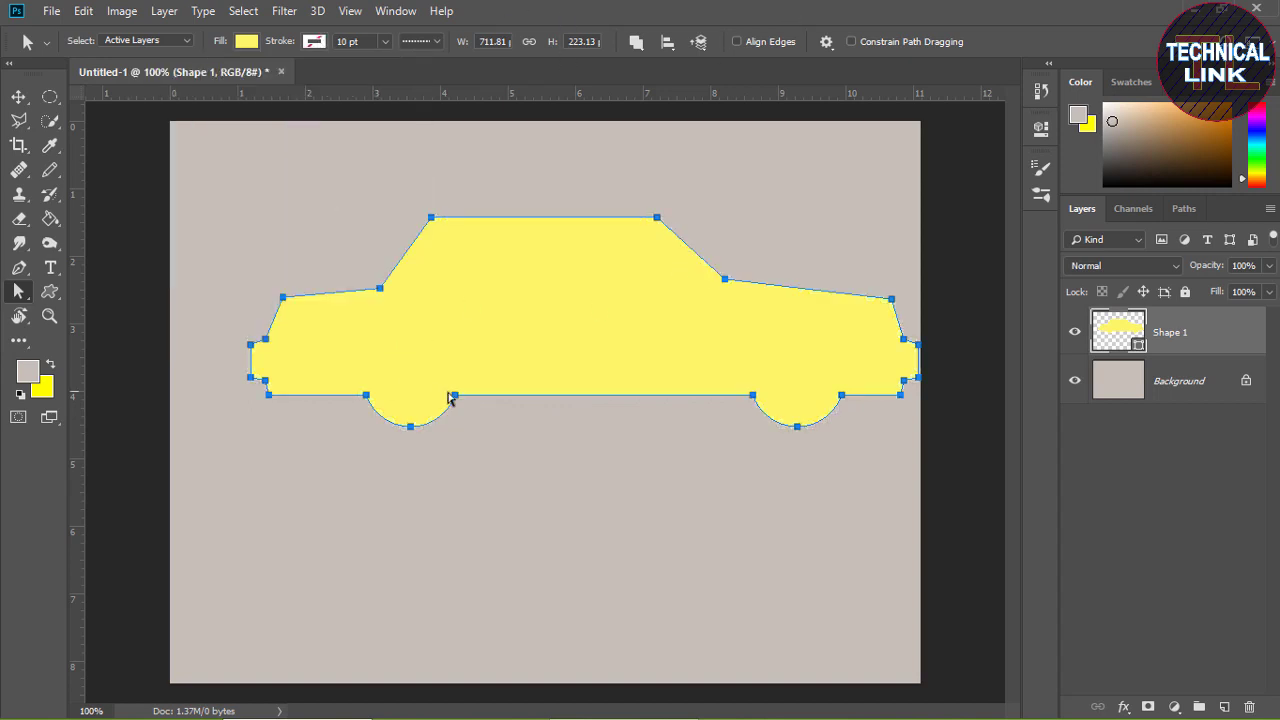
# Centre the car on the canvas and rasterize the Shape 1 layer
pyautogui.click(18, 97)
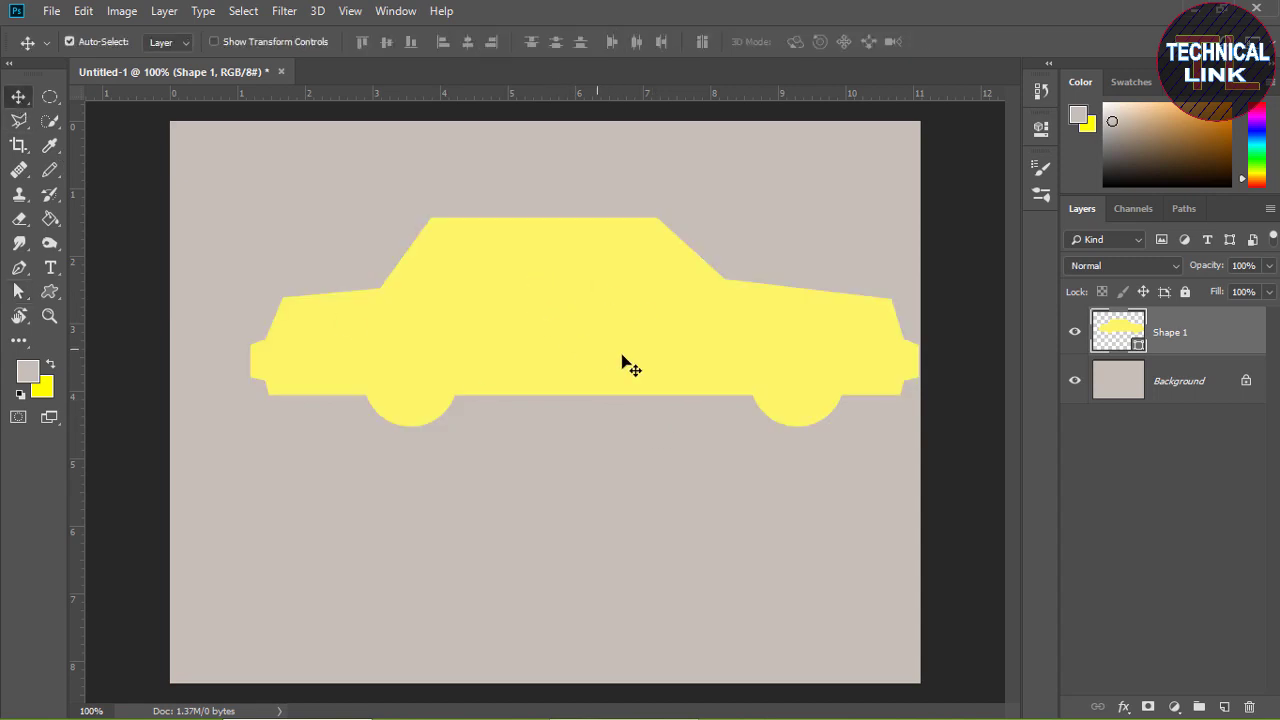
pyautogui.moveTo(600, 320); pyautogui.dragTo(545, 360)
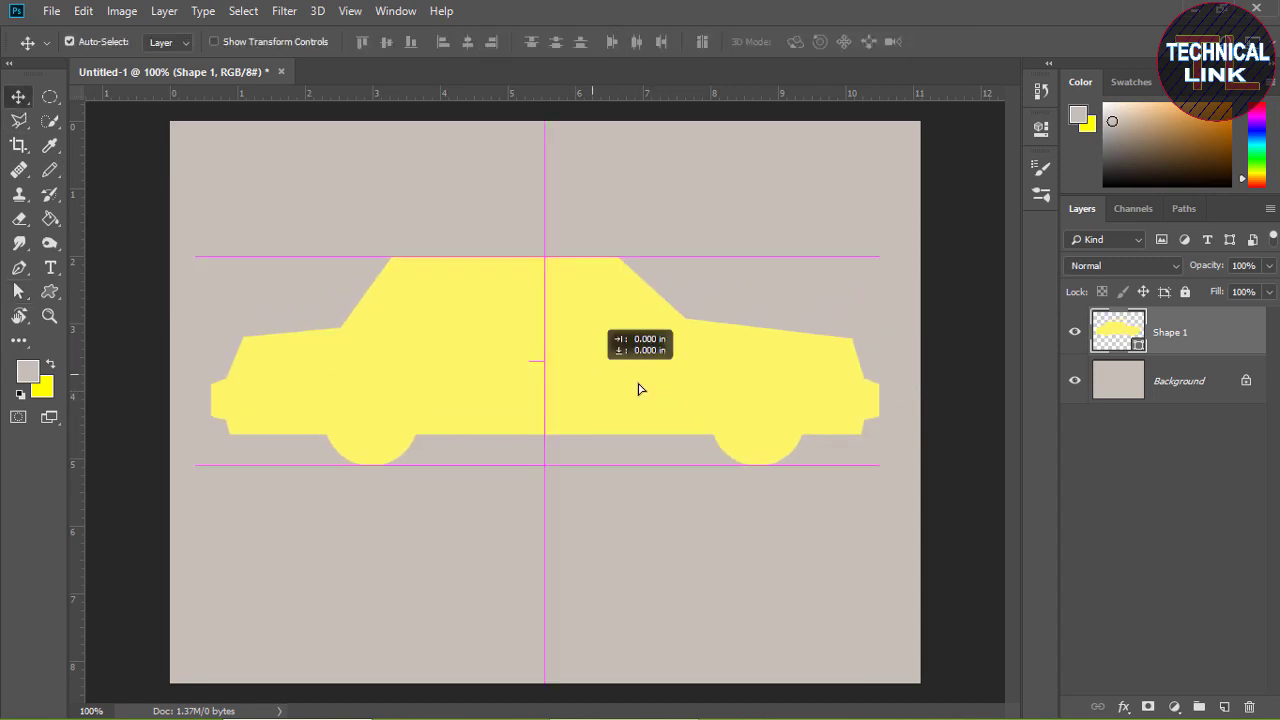
pyautogui.moveTo(660, 403); pyautogui.dragTo(684, 392)
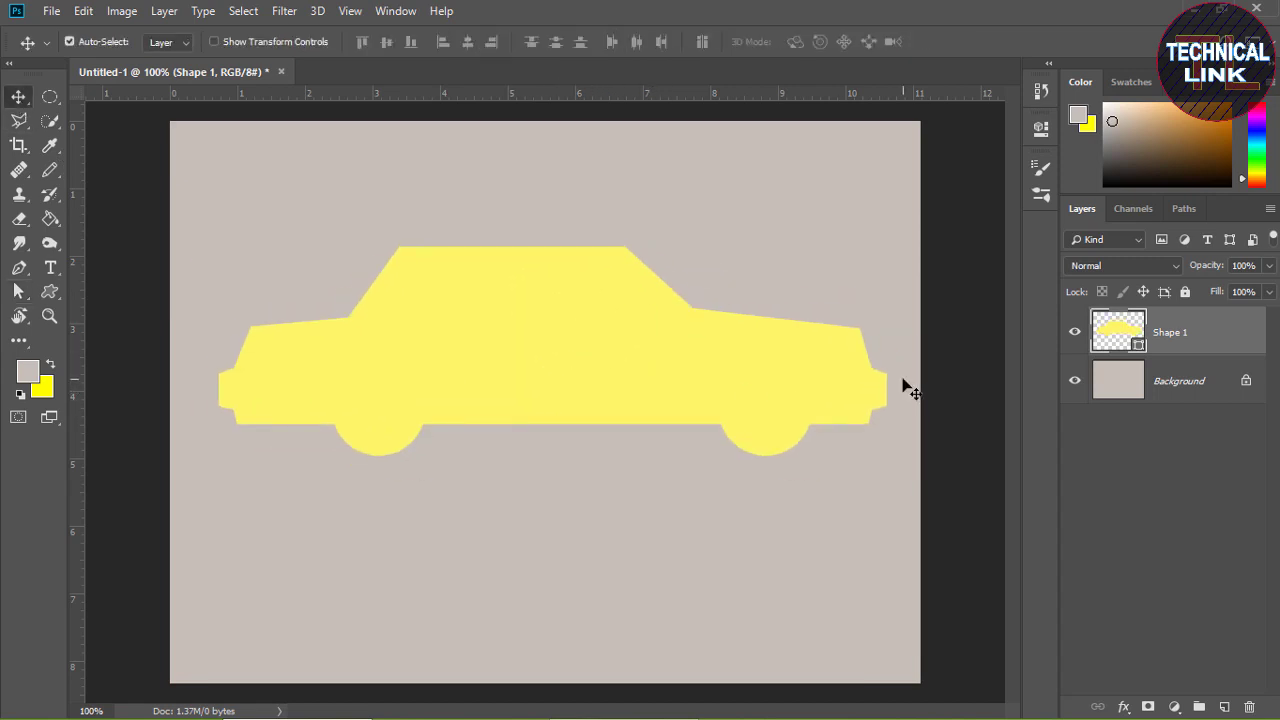
pyautogui.rightClick(1169, 340)
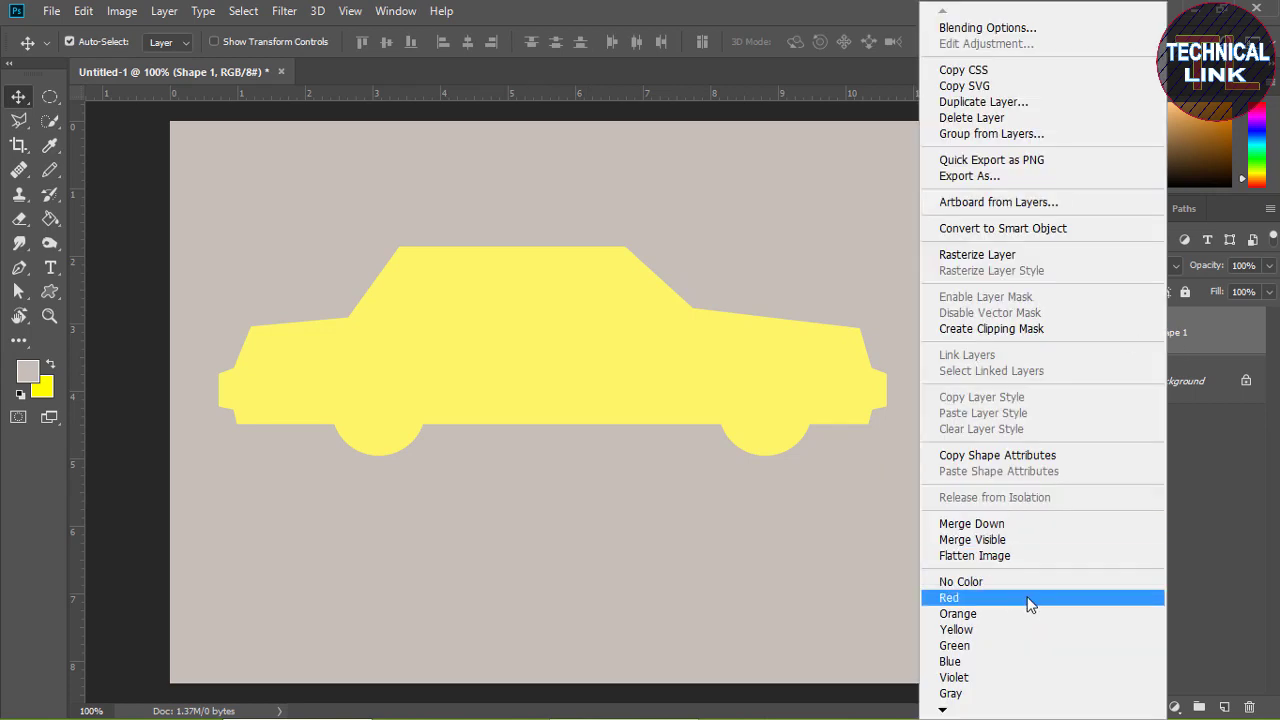
pyautogui.click(1012, 256)
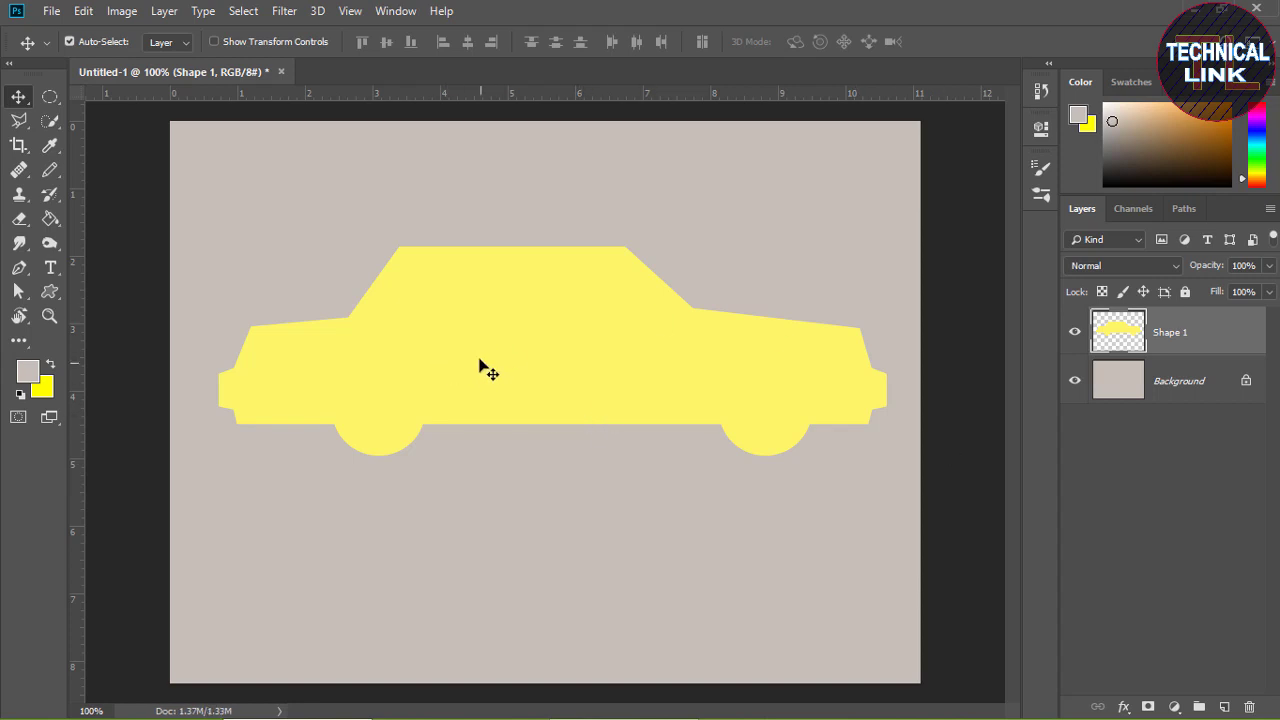
pyautogui.moveTo(480, 366); pyautogui.dragTo(472, 351)
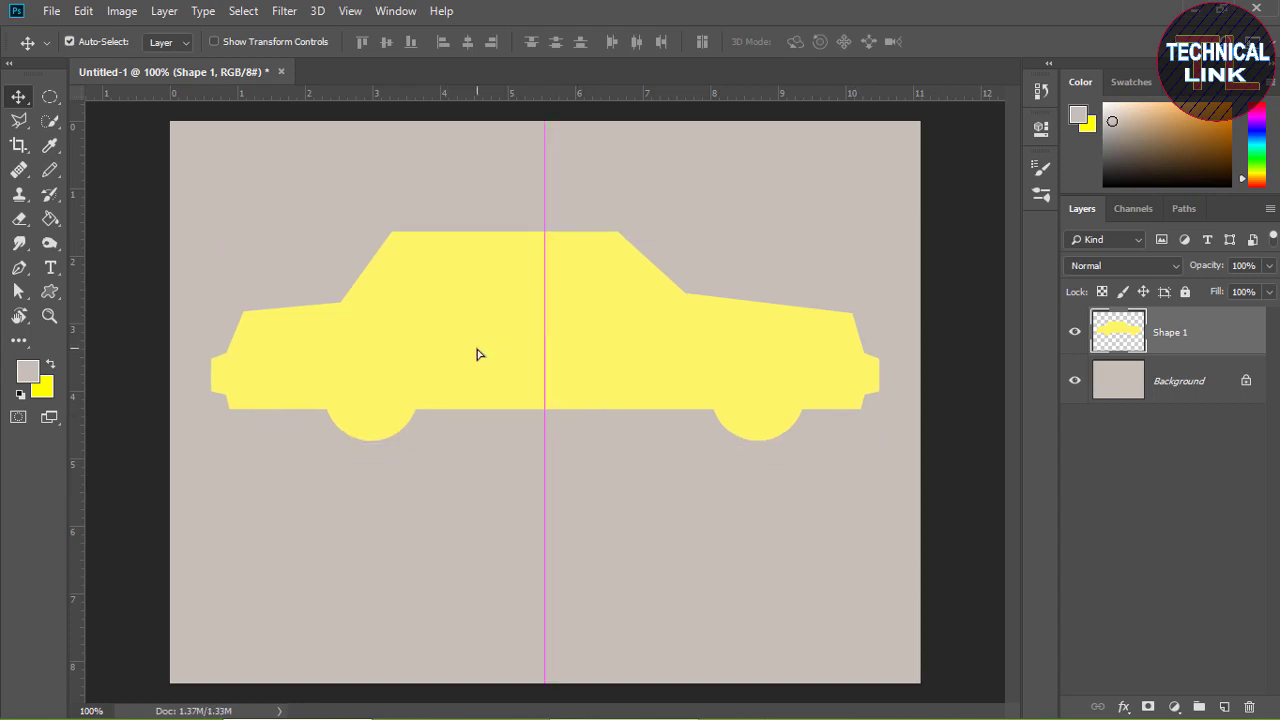
# Delete circular areas over the left and right wheels of the yellow body, then deselect
pyautogui.click(50, 98)
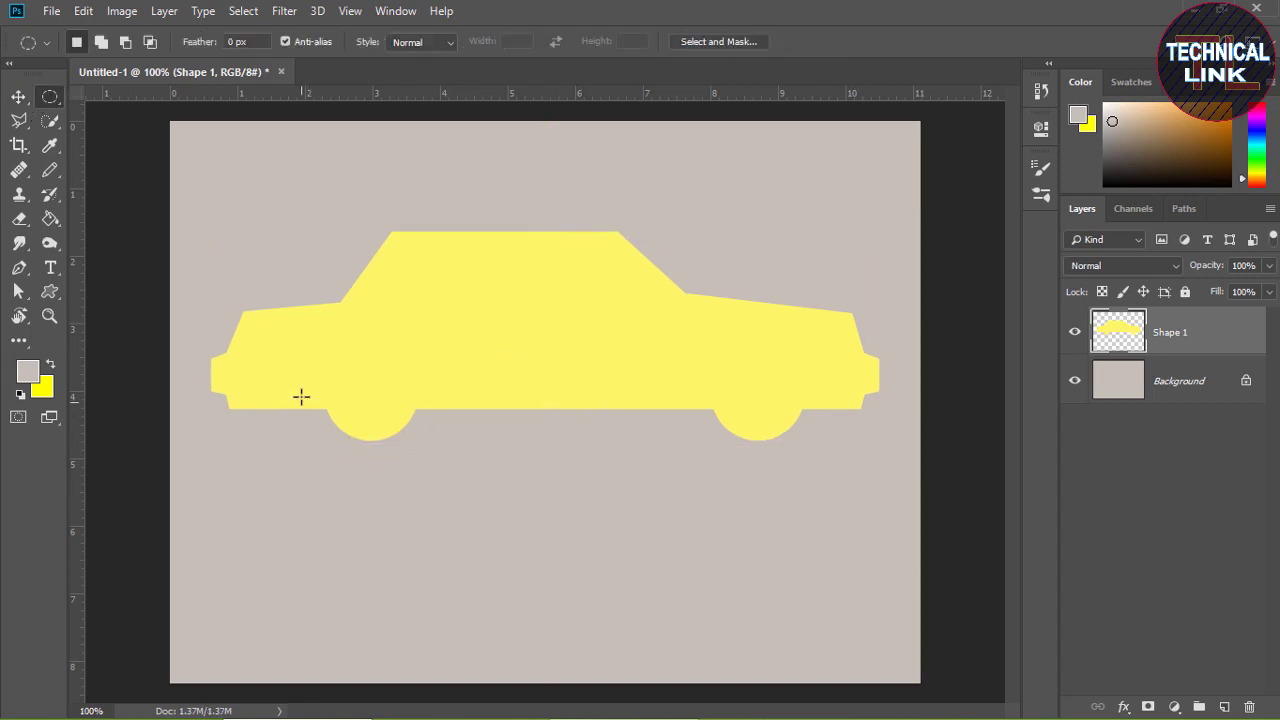
pyautogui.moveTo(316, 370); pyautogui.dragTo(426, 480)
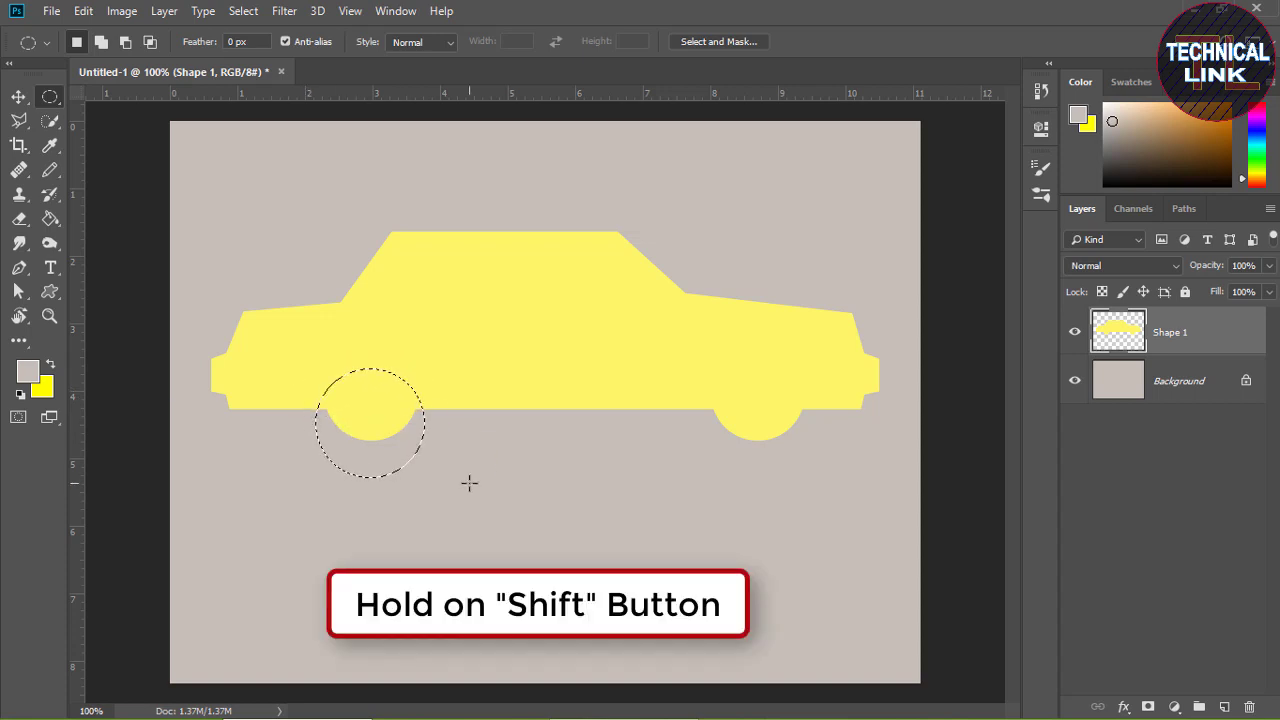
pyautogui.press('Delete')
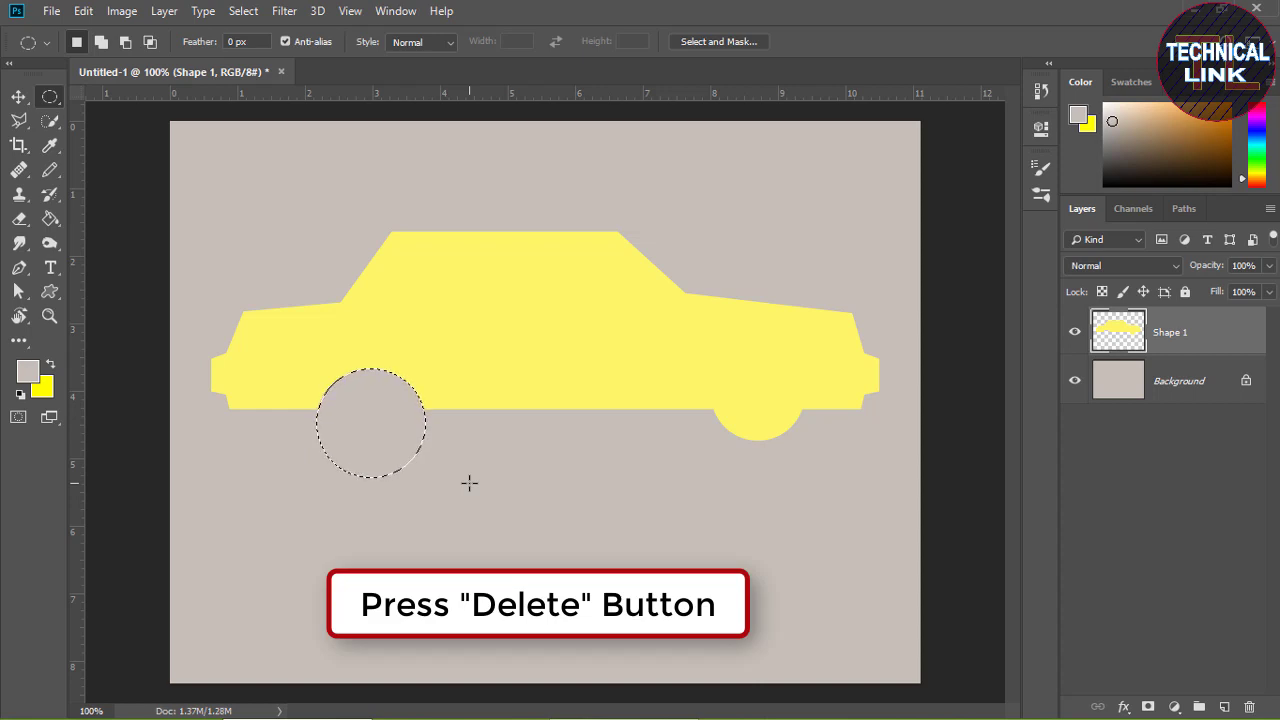
pyautogui.press('Right')
pyautogui.press('Right')
pyautogui.press('Right')
pyautogui.press('Right')
pyautogui.press('Right')
pyautogui.press('Right')
pyautogui.press('Right')
pyautogui.press('Right')
pyautogui.press('Right')
pyautogui.press('Right')
pyautogui.press('Right')
pyautogui.press('Right')
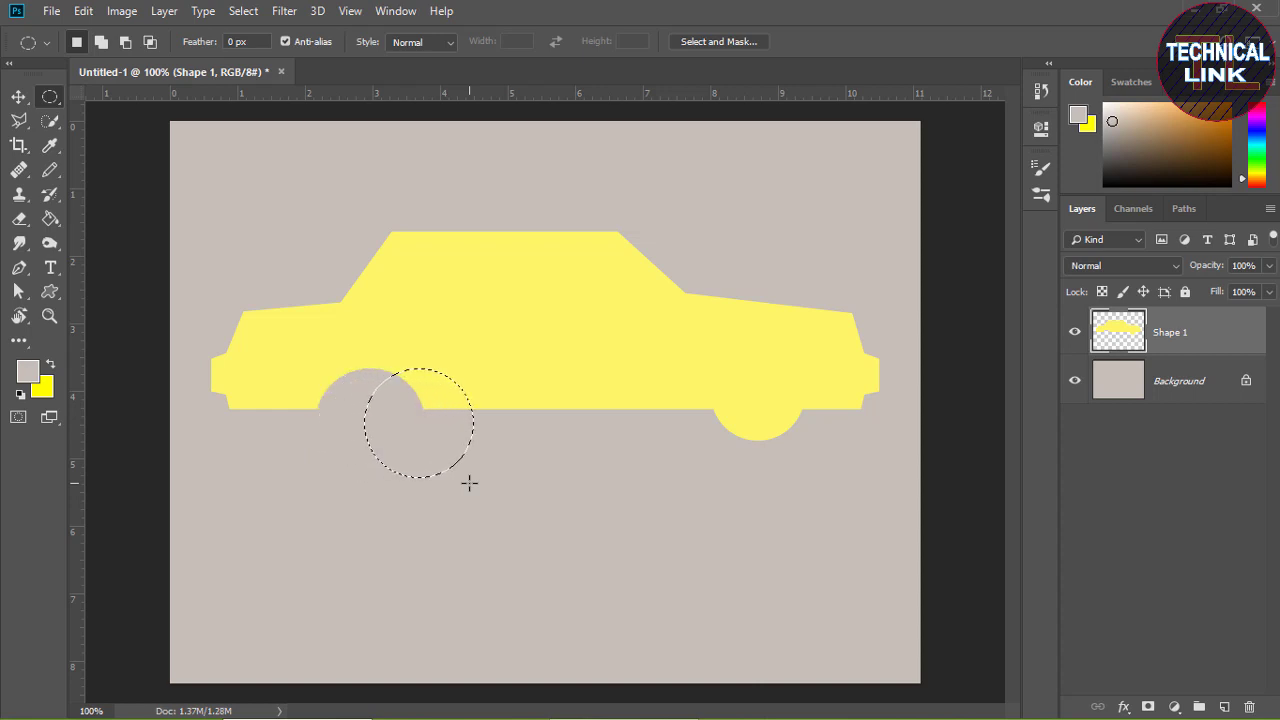
pyautogui.press('Right')
pyautogui.press('Right')
pyautogui.press('Right')
pyautogui.press('Right')
pyautogui.press('Right')
pyautogui.press('Right')
pyautogui.press('Right')
pyautogui.press('Right')
pyautogui.press('Right')
pyautogui.press('Right')
pyautogui.press('Right')
pyautogui.press('Right')
pyautogui.press('Right')
pyautogui.press('Right')
pyautogui.press('Right')
pyautogui.press('Right')
pyautogui.press('Right')
pyautogui.press('Right')
pyautogui.press('Right')
pyautogui.press('Right')
pyautogui.press('Right')
pyautogui.press('Right')
pyautogui.press('Right')
pyautogui.press('Right')
pyautogui.press('Right')
pyautogui.press('Right')
pyautogui.press('Right')
pyautogui.press('Right')
pyautogui.press('Right')
pyautogui.press('Right')
pyautogui.press('Right')
pyautogui.press('Right')
pyautogui.press('Right')
pyautogui.press('Right')
pyautogui.press('Right')
pyautogui.press('Right')
pyautogui.press('Right')
pyautogui.press('Right')
pyautogui.press('Right')
pyautogui.press('Right')
pyautogui.press('Right')
pyautogui.press('Right')
pyautogui.press('Right')
pyautogui.press('Right')
pyautogui.press('Right')
pyautogui.press('Right')
pyautogui.press('Right')
pyautogui.press('Right')
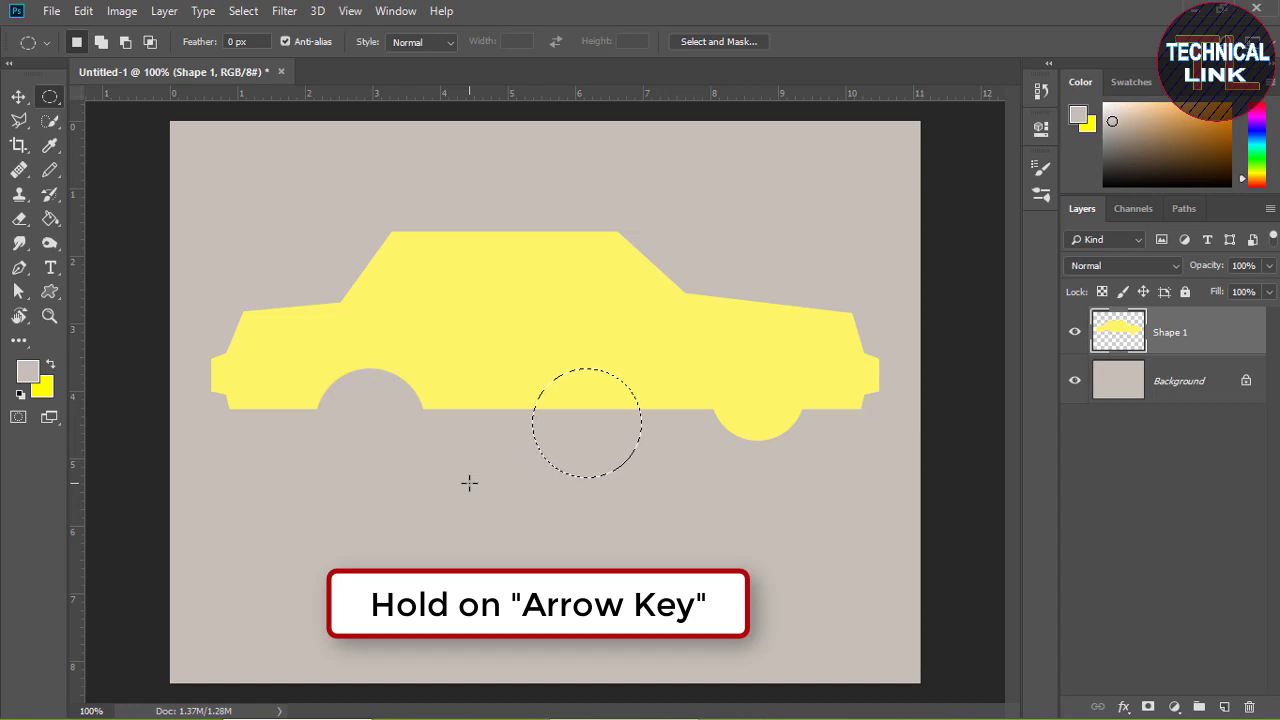
pyautogui.press('Right')
pyautogui.press('Right')
pyautogui.press('Right')
pyautogui.press('Right')
pyautogui.press('Right')
pyautogui.press('Right')
pyautogui.press('Right')
pyautogui.press('Right')
pyautogui.press('Right')
pyautogui.press('Right')
pyautogui.press('Right')
pyautogui.press('Right')
pyautogui.press('Right')
pyautogui.press('Right')
pyautogui.press('Right')
pyautogui.press('Right')
pyautogui.press('Right')
pyautogui.press('Right')
pyautogui.press('Right')
pyautogui.press('Right')
pyautogui.press('Right')
pyautogui.press('Right')
pyautogui.press('Right')
pyautogui.press('Right')
pyautogui.press('Right')
pyautogui.press('Right')
pyautogui.press('Right')
pyautogui.press('Right')
pyautogui.press('Right')
pyautogui.press('Right')
pyautogui.press('Right')
pyautogui.press('Right')
pyautogui.press('Right')
pyautogui.press('Right')
pyautogui.press('Right')
pyautogui.press('Right')
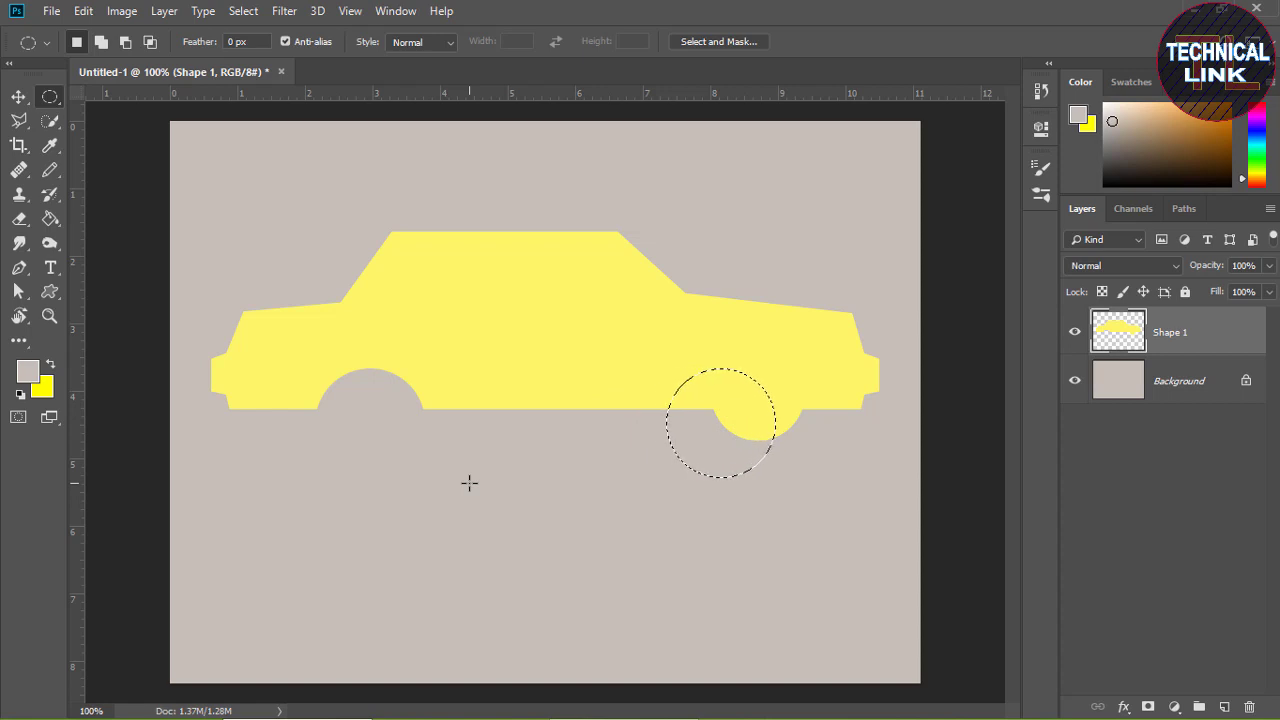
pyautogui.press('Right')
pyautogui.press('Right')
pyautogui.press('Right')
pyautogui.press('Right')
pyautogui.press('Right')
pyautogui.press('Right')
pyautogui.press('Right')
pyautogui.press('Right')
pyautogui.press('Right')
pyautogui.press('Right')
pyautogui.press('Right')
pyautogui.press('Right')
pyautogui.press('Left')
pyautogui.press('Left')
pyautogui.press('Left')
pyautogui.press('Delete')
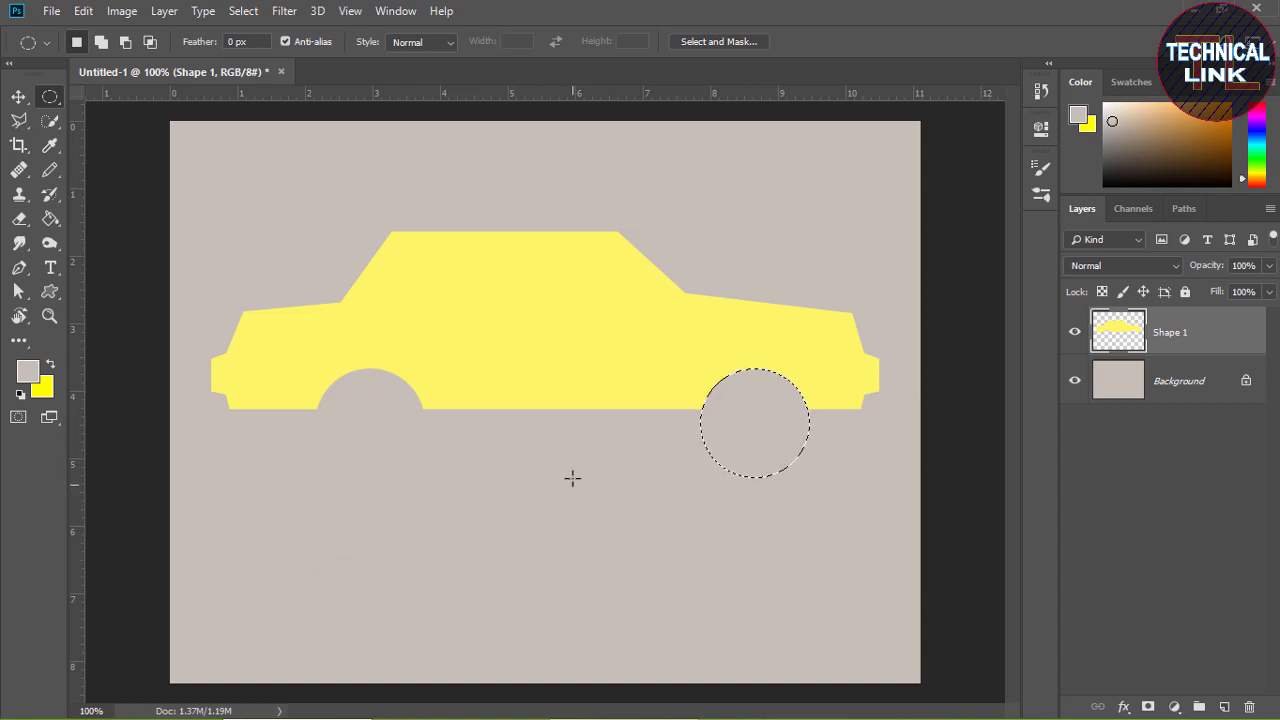
pyautogui.hotkey('ctrl', 'd')
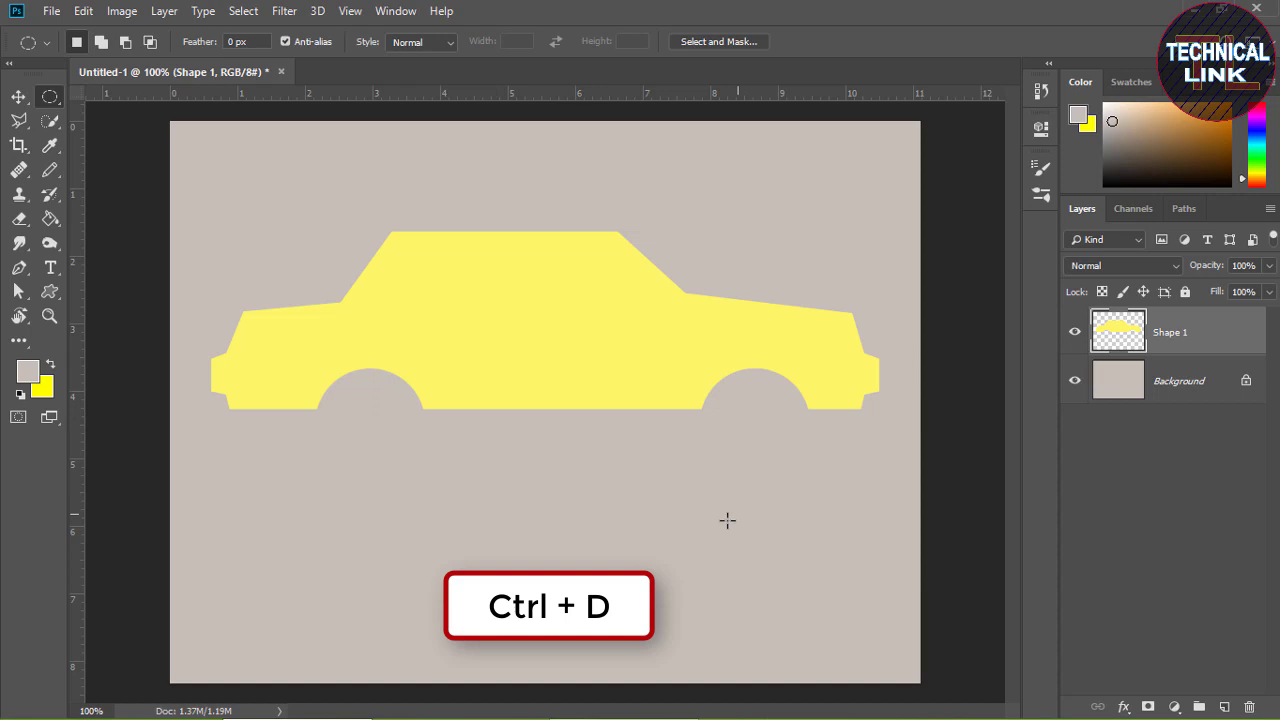
# Duplicate the car layer as Shape 1 copy and move it down
pyautogui.rightClick(1170, 341)
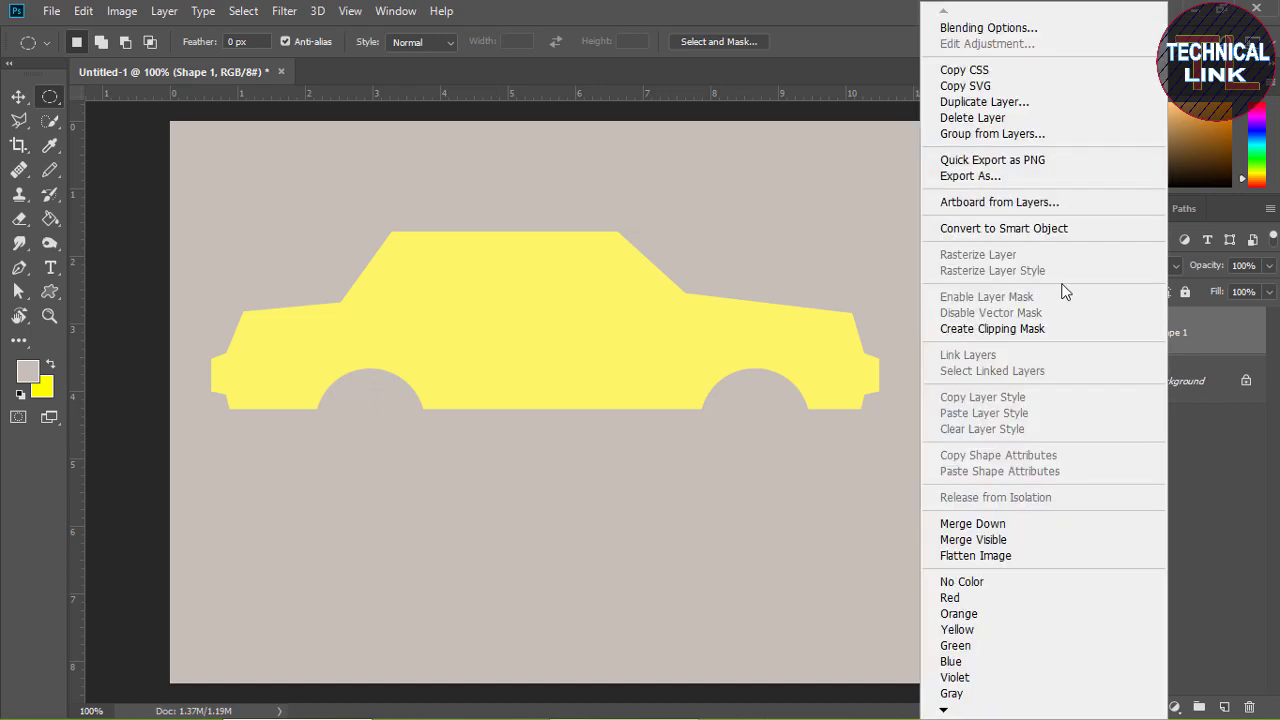
pyautogui.click(990, 103)
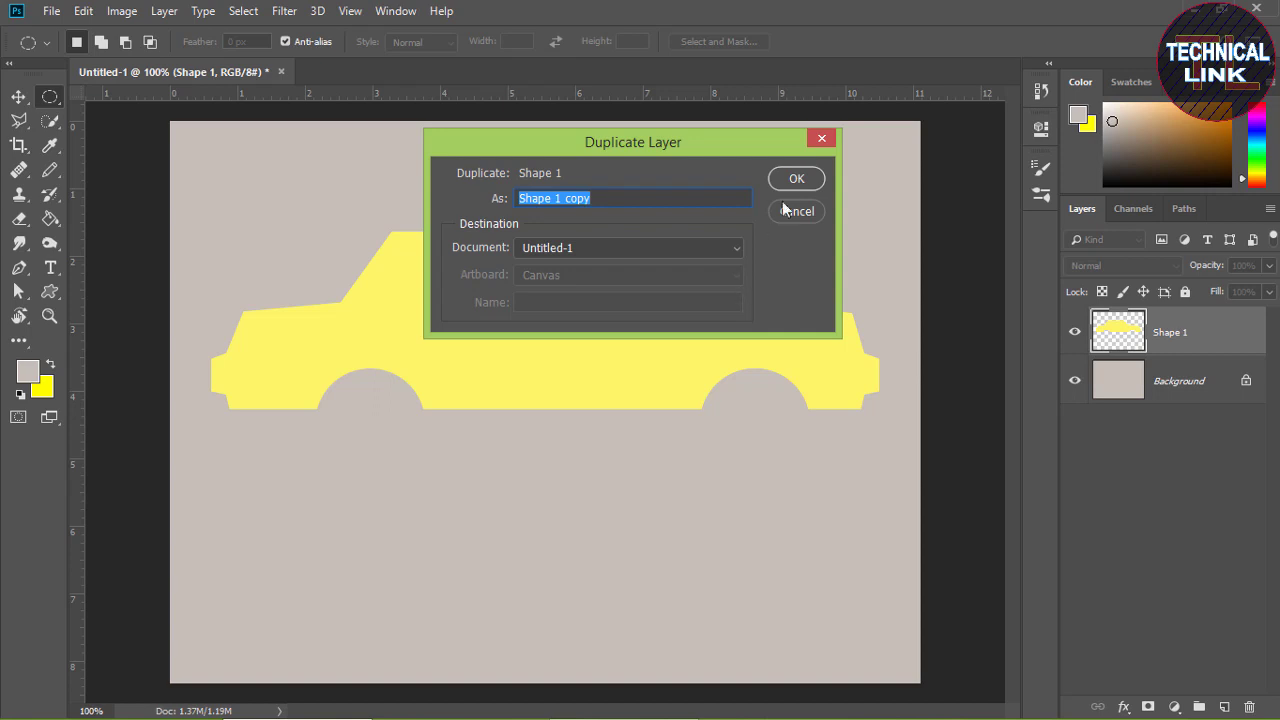
pyautogui.click(788, 176)
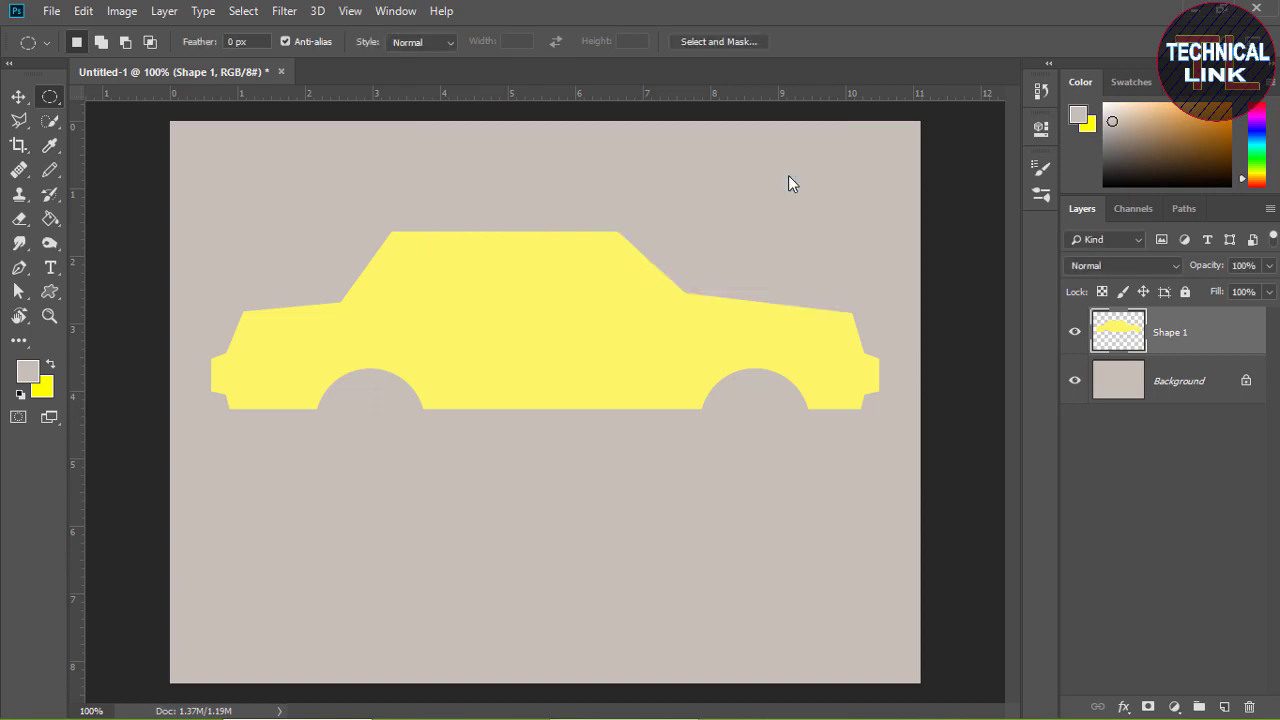
pyautogui.click(18, 97)
pyautogui.moveTo(522, 306); pyautogui.dragTo(535, 368)
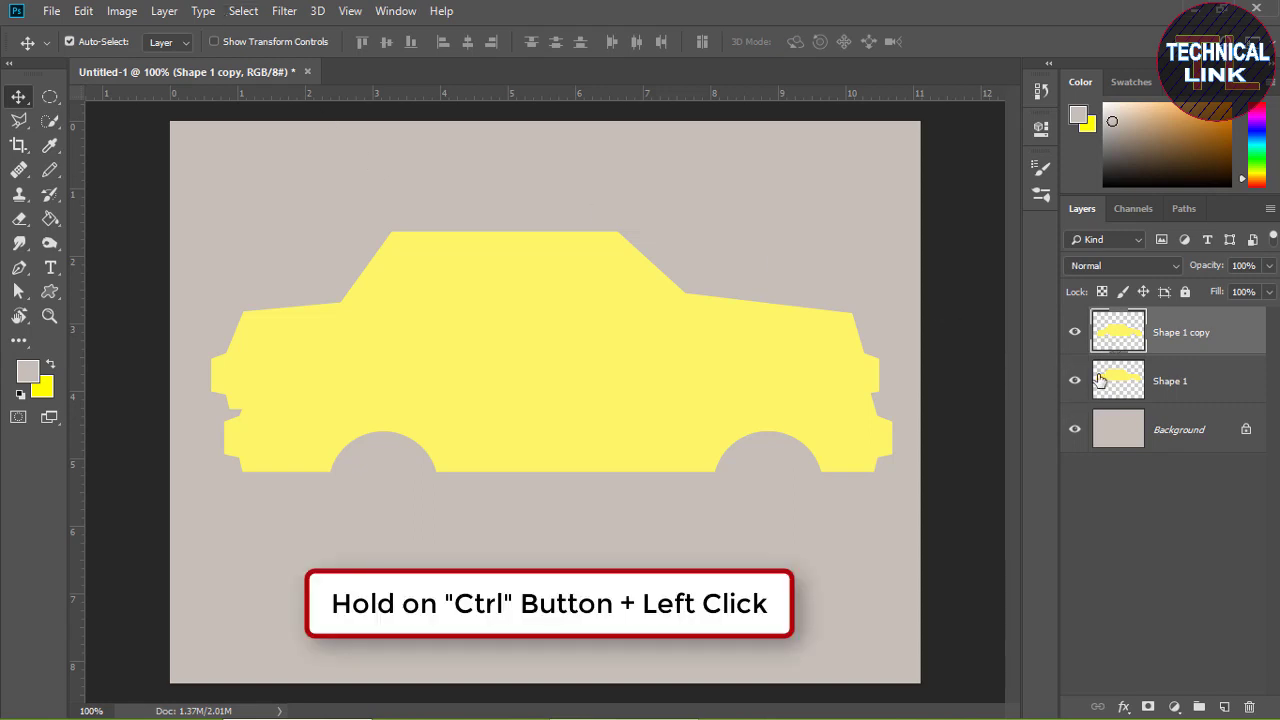
# Load the copy's outline as a selection and set the foreground to pure yellow #ffff00
pyautogui.press('ctrl')
pyautogui.keyDown('ctrl'); pyautogui.click(1121, 338); pyautogui.keyUp('ctrl')
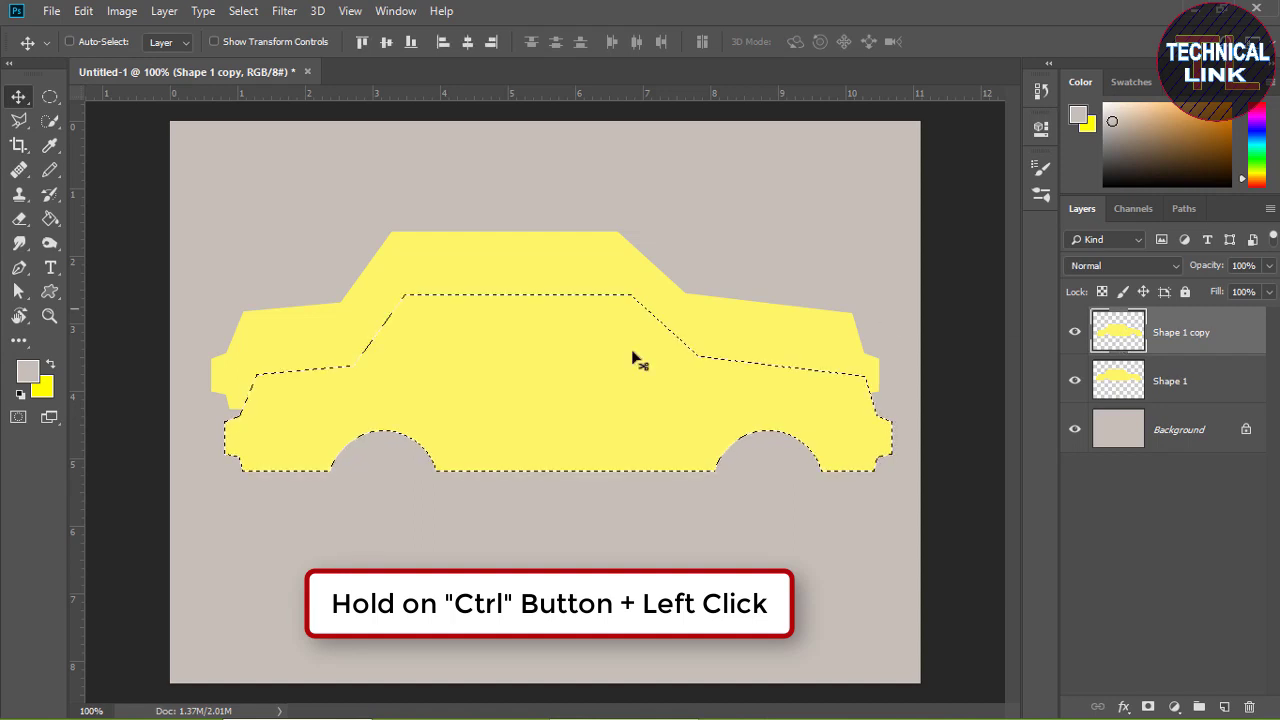
pyautogui.click(50, 365)
pyautogui.click(27, 373)
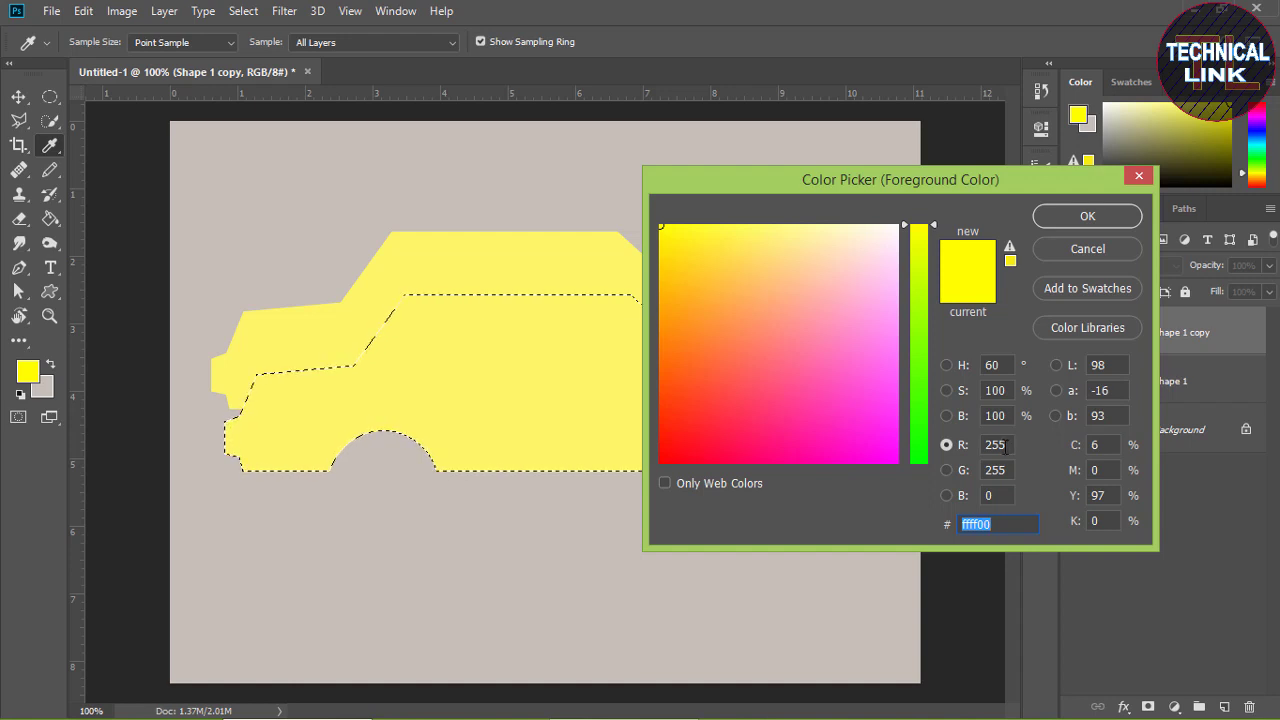
pyautogui.click(1008, 446)
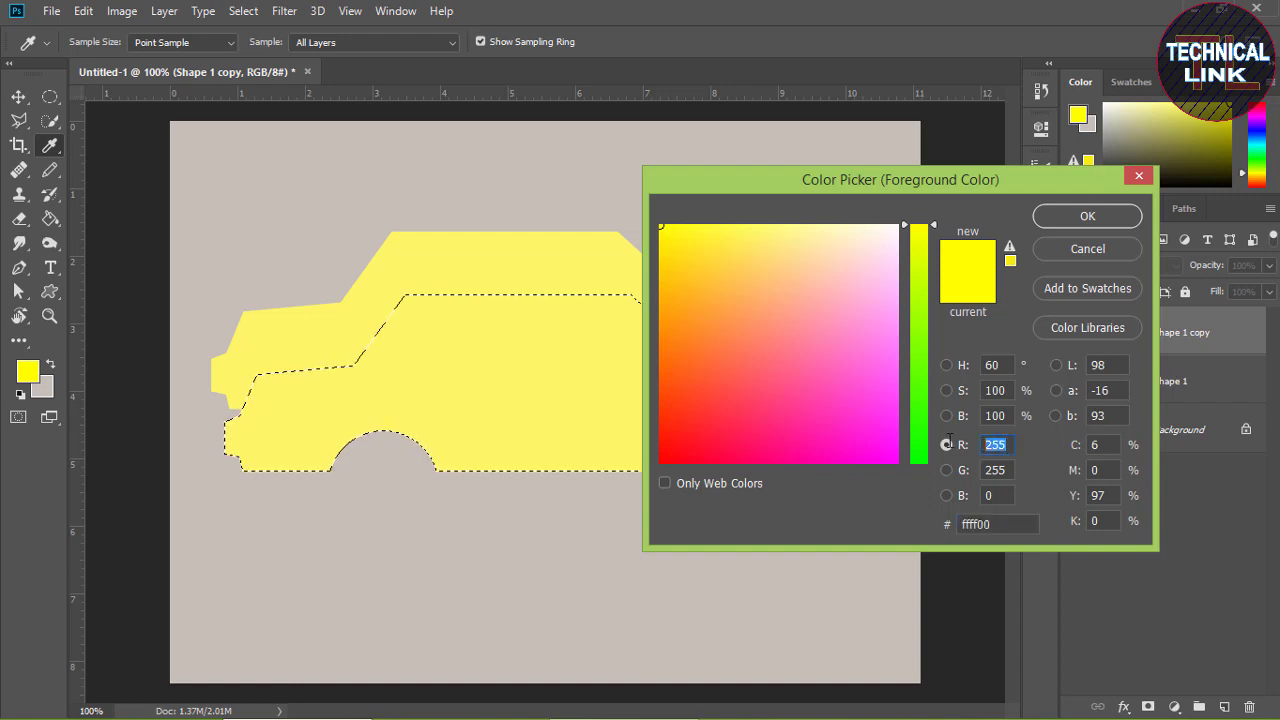
pyautogui.click(1008, 471)
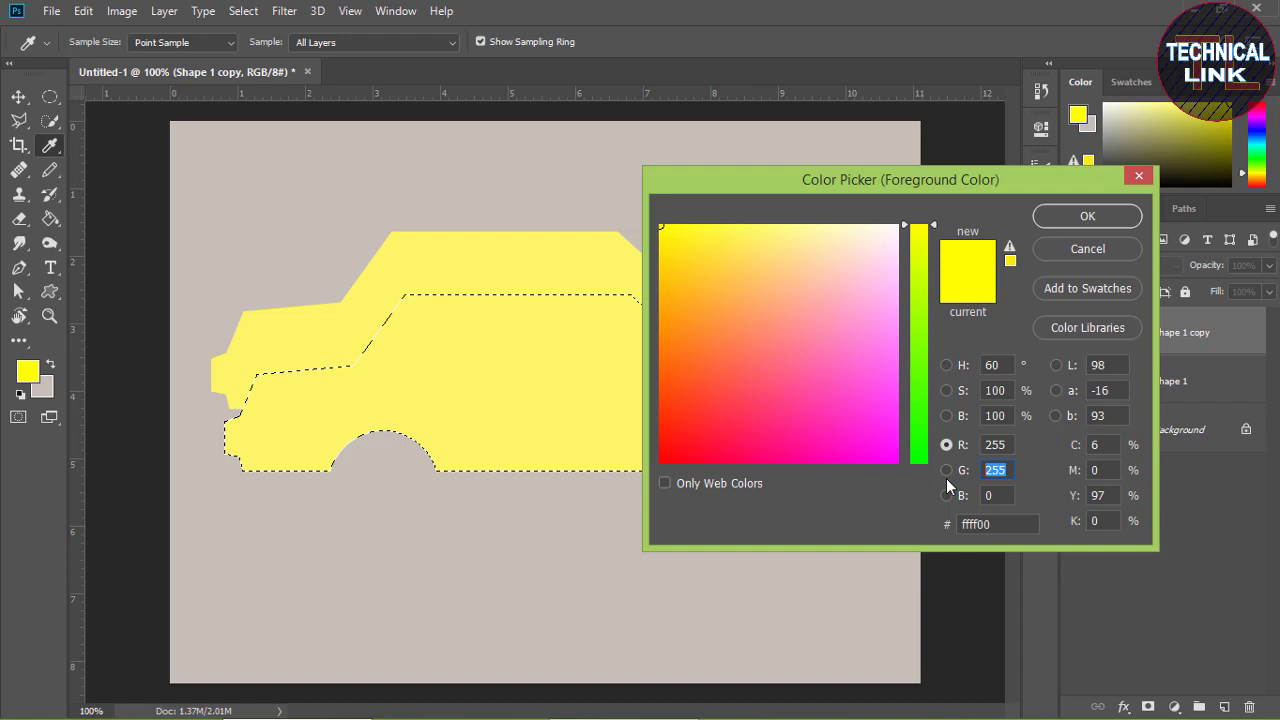
pyautogui.click(999, 495)
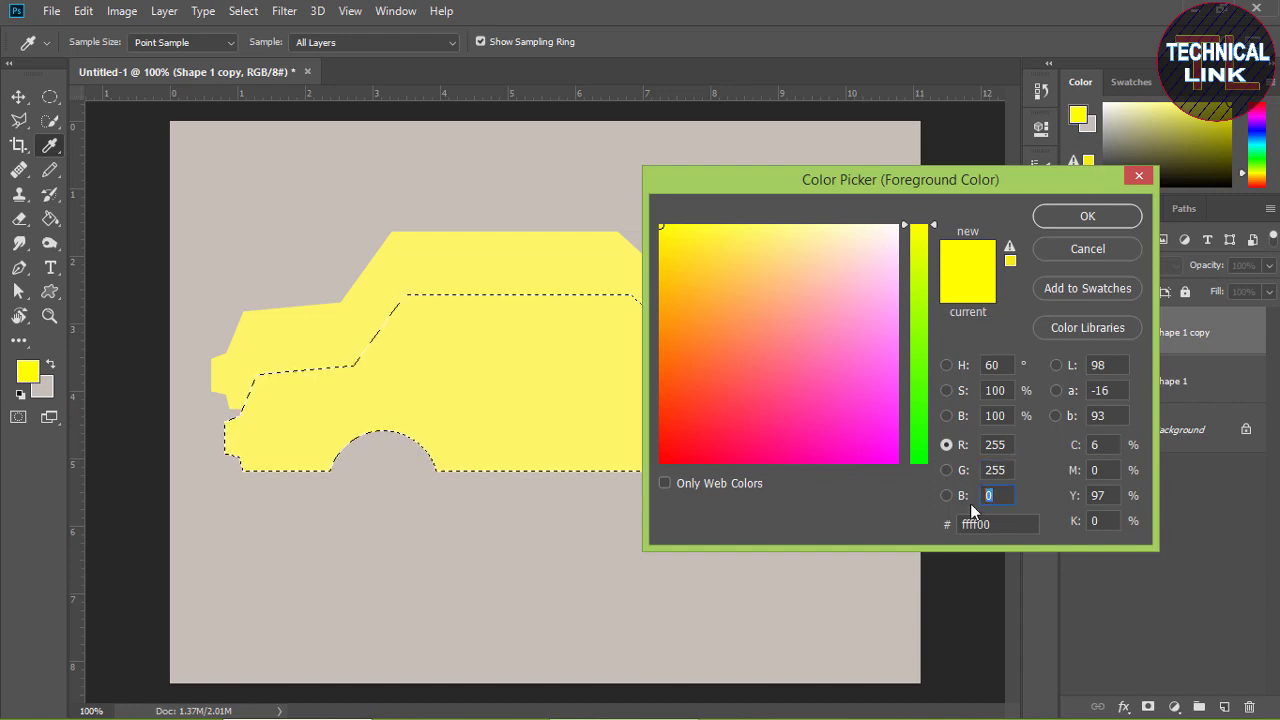
pyautogui.click(1007, 496)
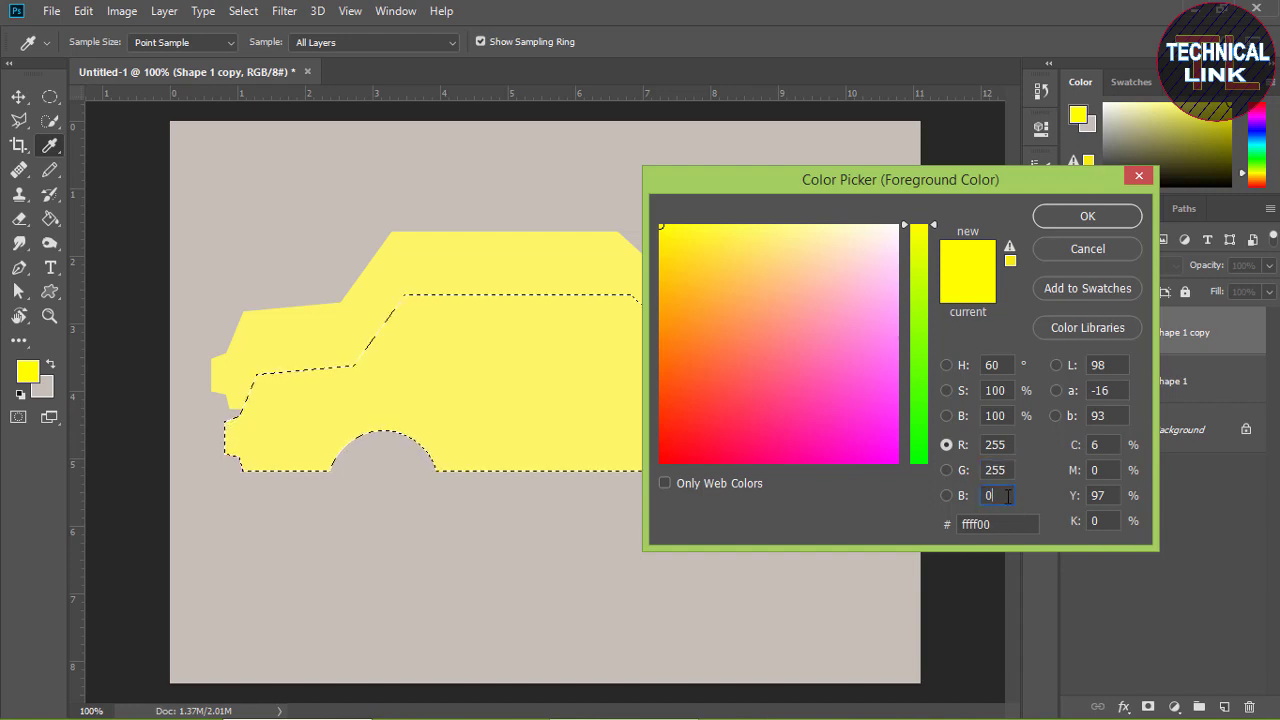
pyautogui.click(1106, 219)
pyautogui.press('v')
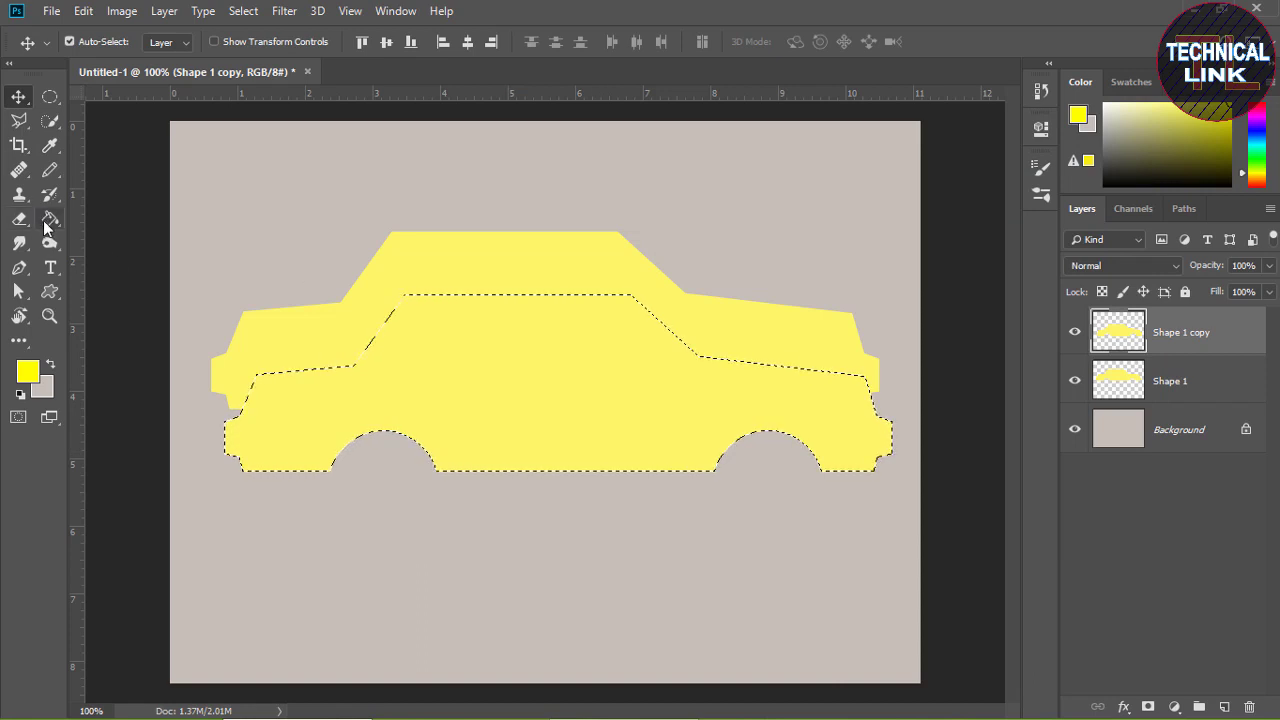
# Fill the copy bright yellow, deselect, and nudge it up and left over the original
pyautogui.click(48, 220)
pyautogui.click(487, 380)
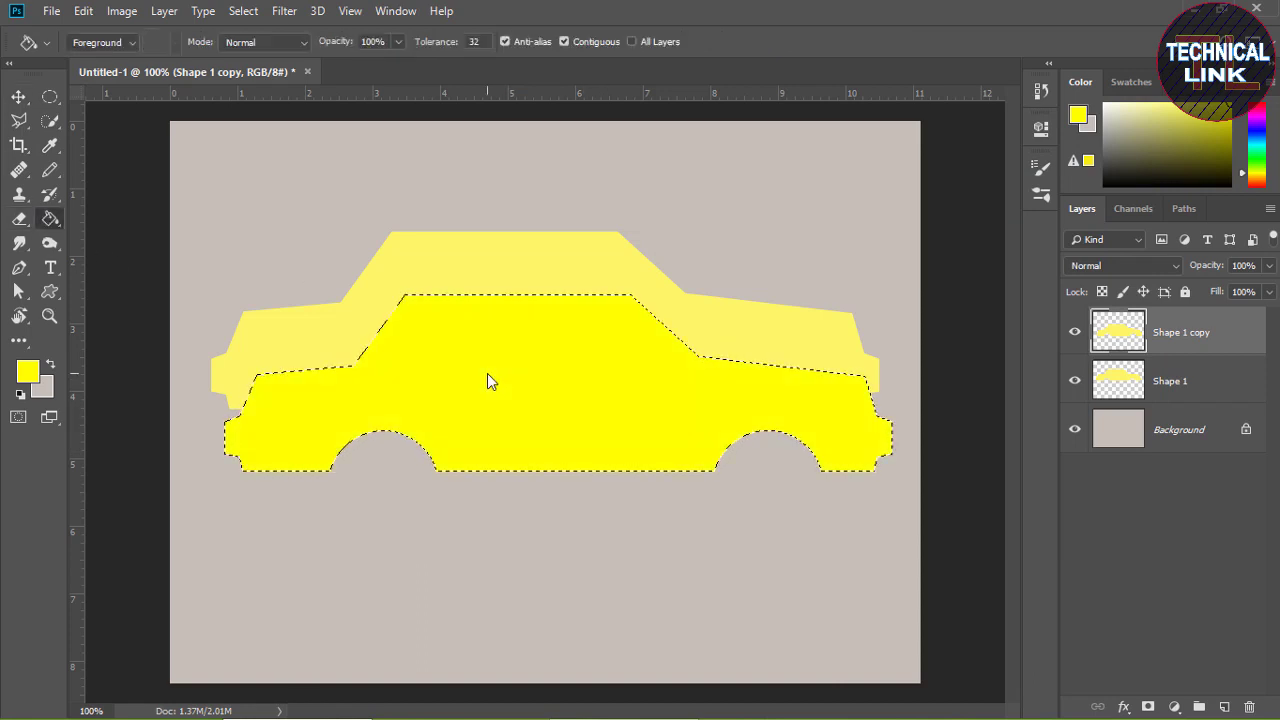
pyautogui.hotkey('ctrl', 'd')
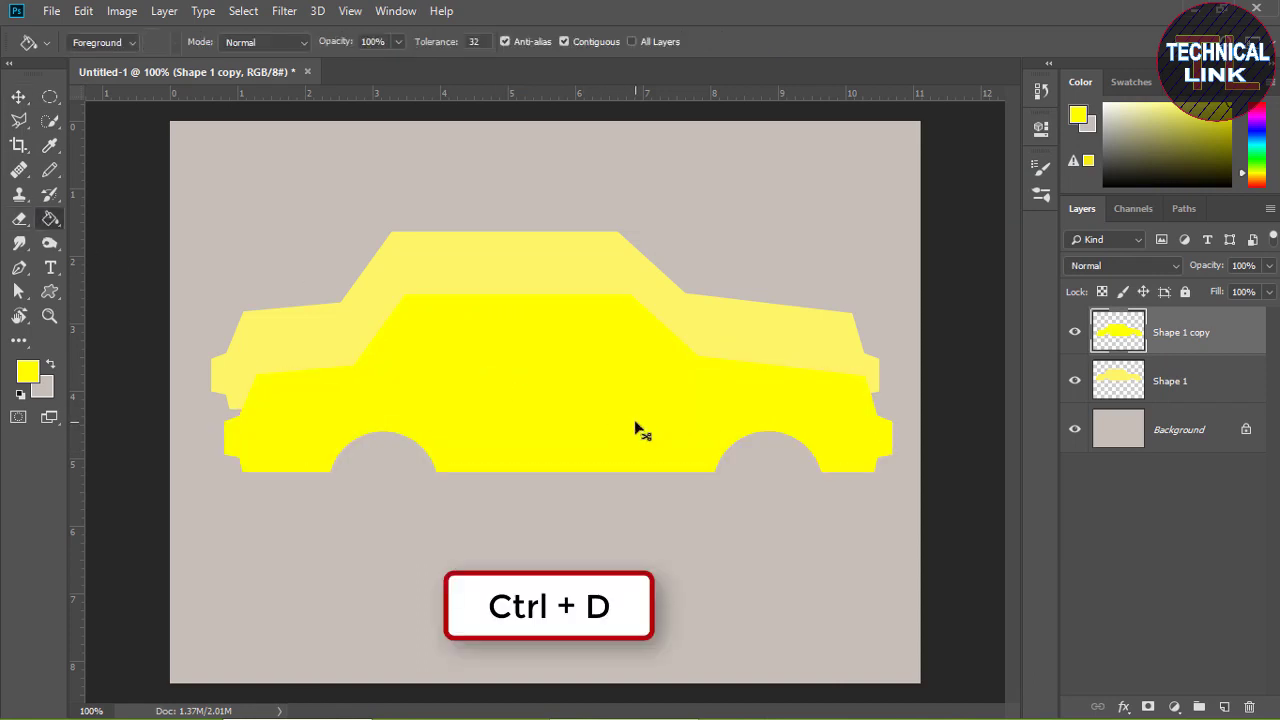
pyautogui.click(15, 100)
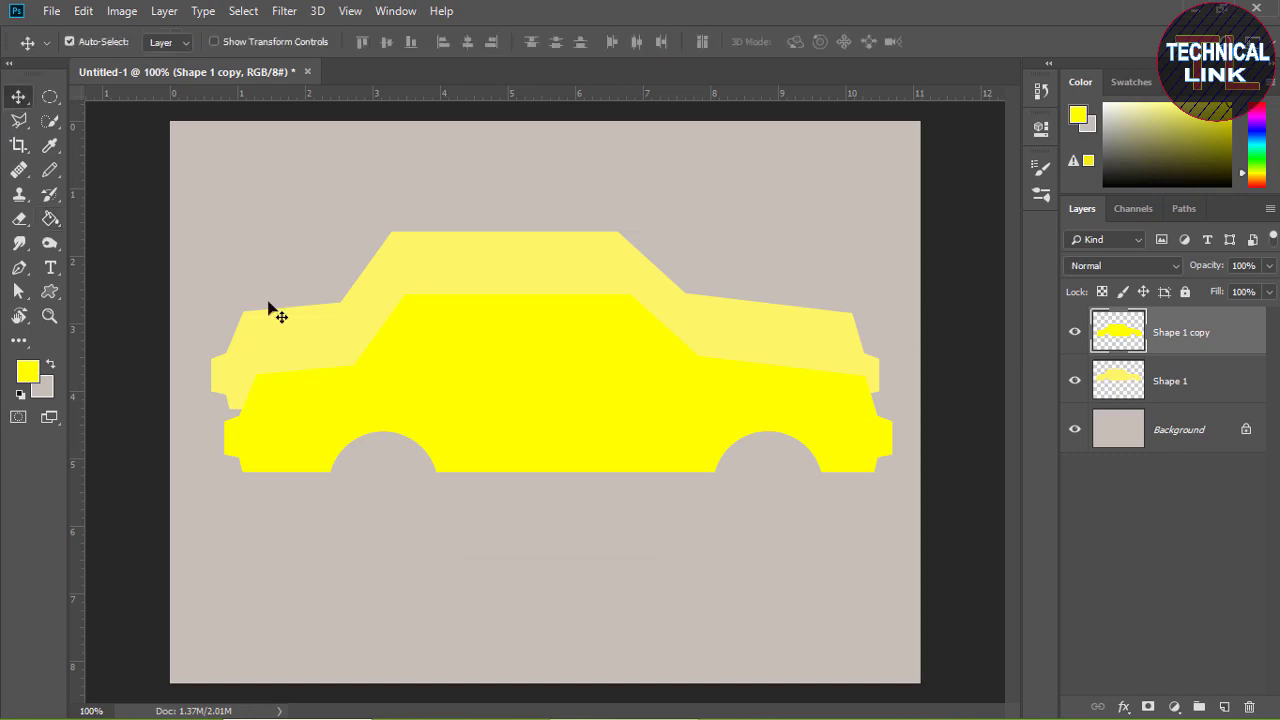
pyautogui.moveTo(545, 400); pyautogui.dragTo(556, 384)
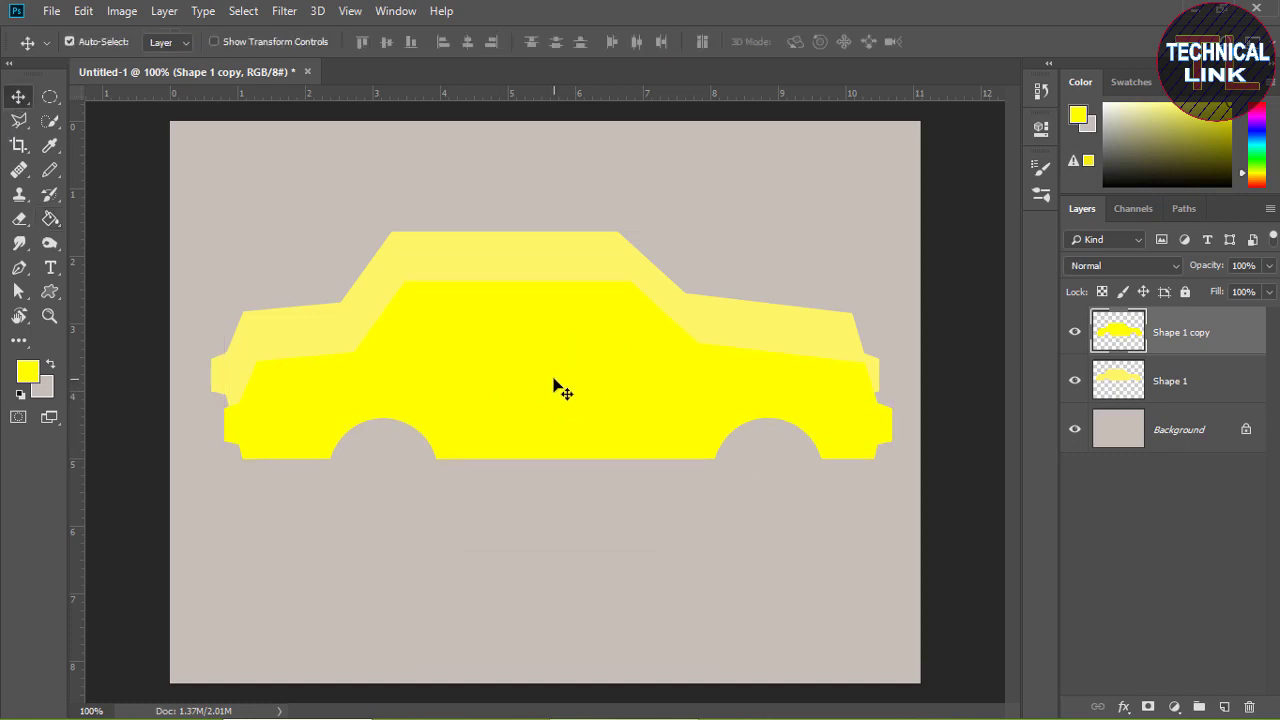
pyautogui.press('Up')
pyautogui.press('Up')
pyautogui.press('Up')
pyautogui.press('Up')
pyautogui.press('Up')
pyautogui.press('Up')
pyautogui.press('Up')
pyautogui.press('Up')
pyautogui.press('Up')
pyautogui.press('Up')
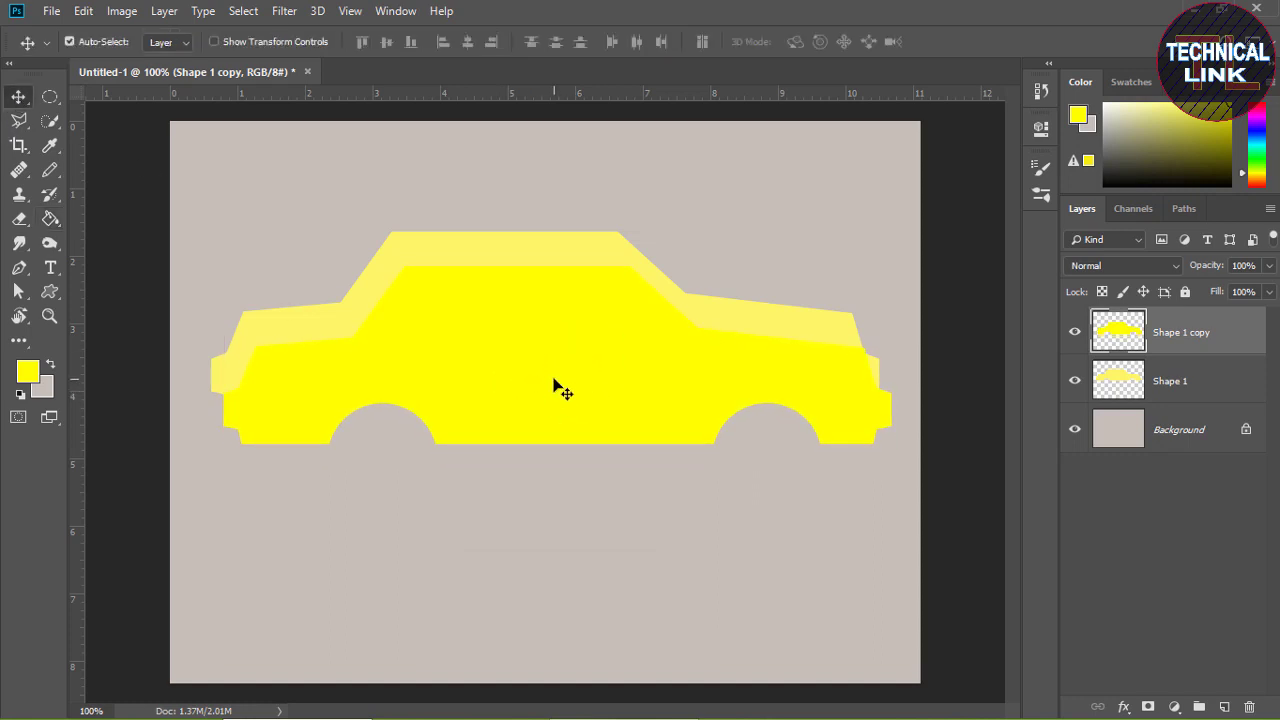
pyautogui.press('Left')
pyautogui.press('Left')
pyautogui.press('Left')
pyautogui.press('Up')
pyautogui.press('Up')
pyautogui.press('Up')
pyautogui.press('Up')
pyautogui.press('Up')
pyautogui.press('Left')
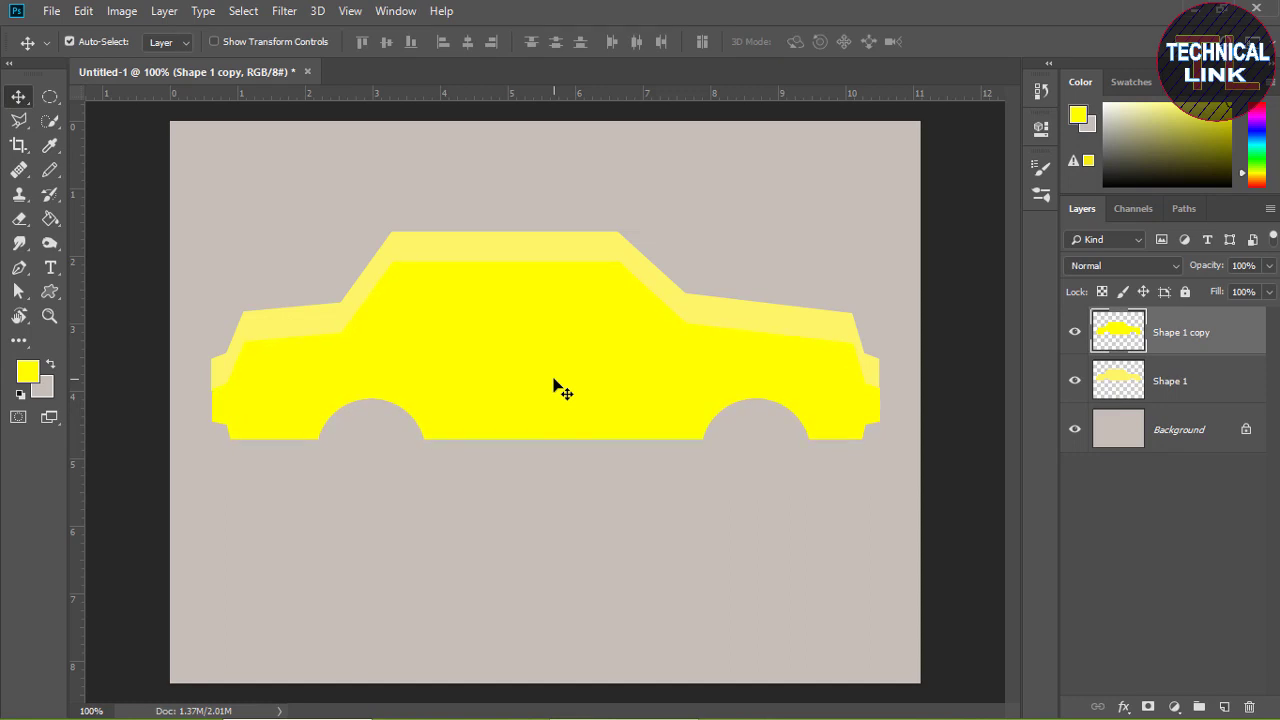
pyautogui.press('Up')
pyautogui.press('Up')
pyautogui.press('Down')
# Add a new empty layer and zoom in to 200% on the car
pyautogui.click(1225, 708)
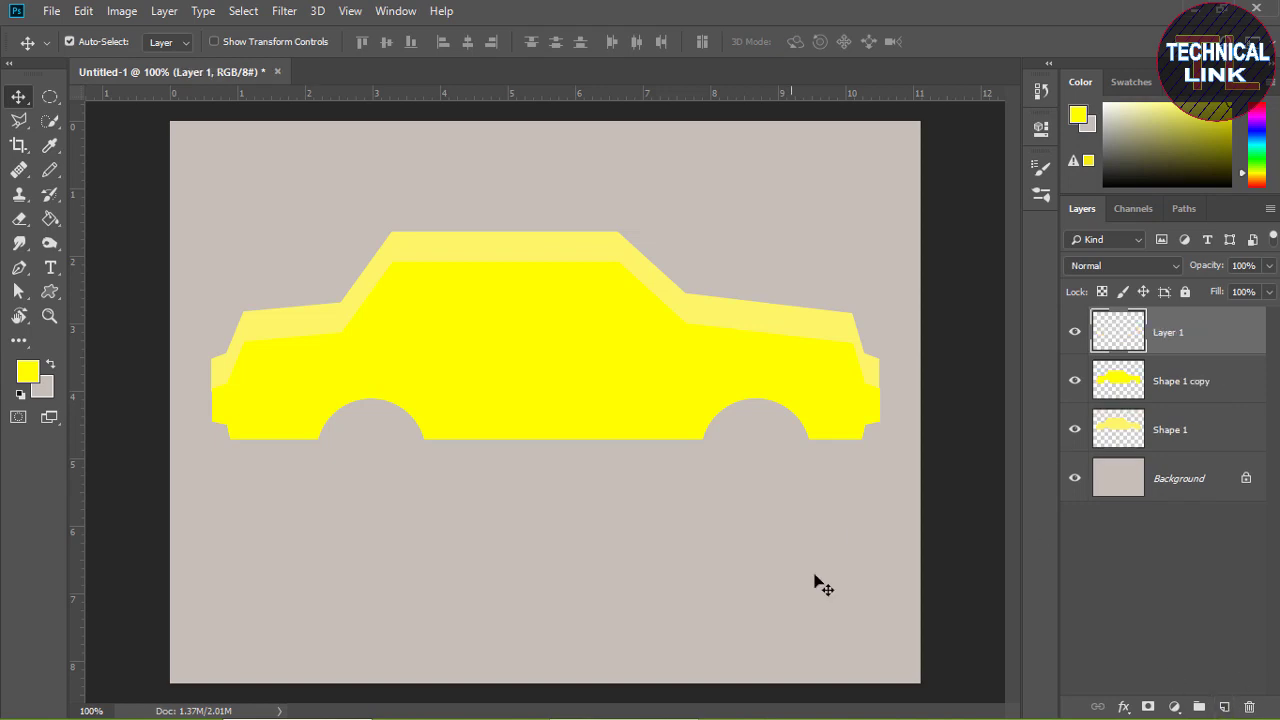
pyautogui.hotkey('ctrl', '+')
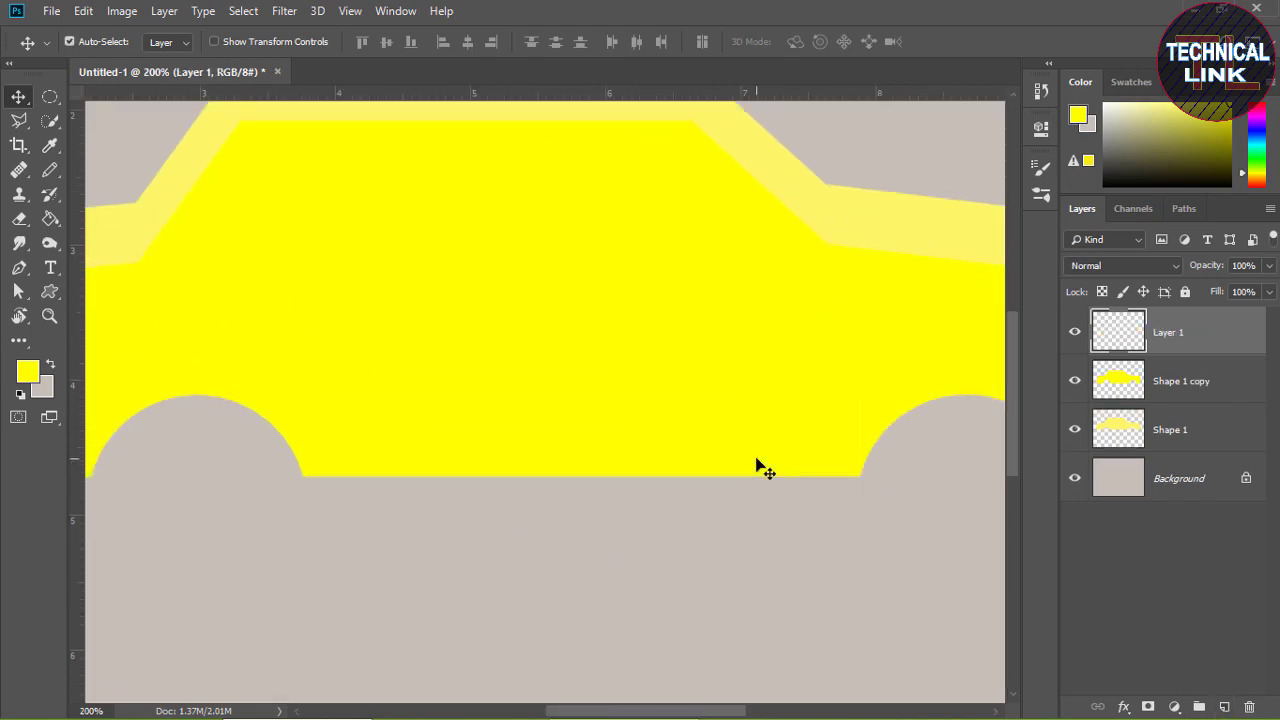
pyautogui.moveTo(595, 713); pyautogui.dragTo(575, 713)
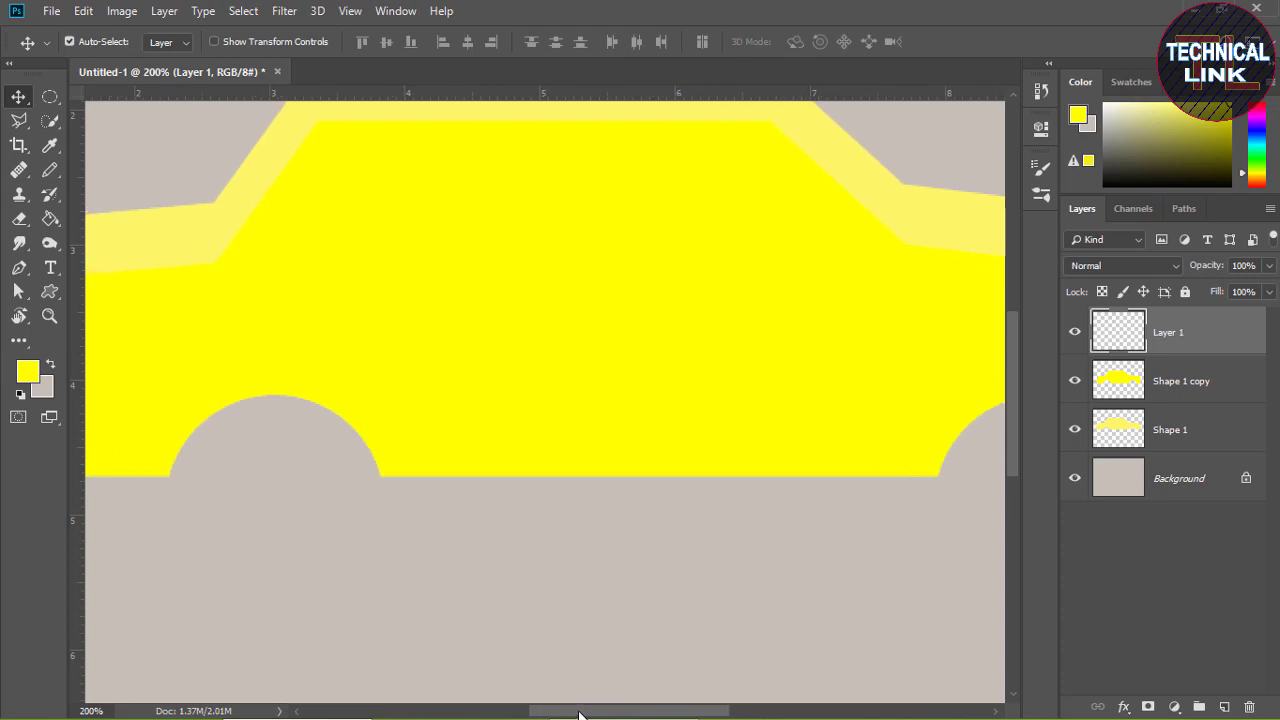
pyautogui.moveTo(1016, 352); pyautogui.dragTo(1019, 337)
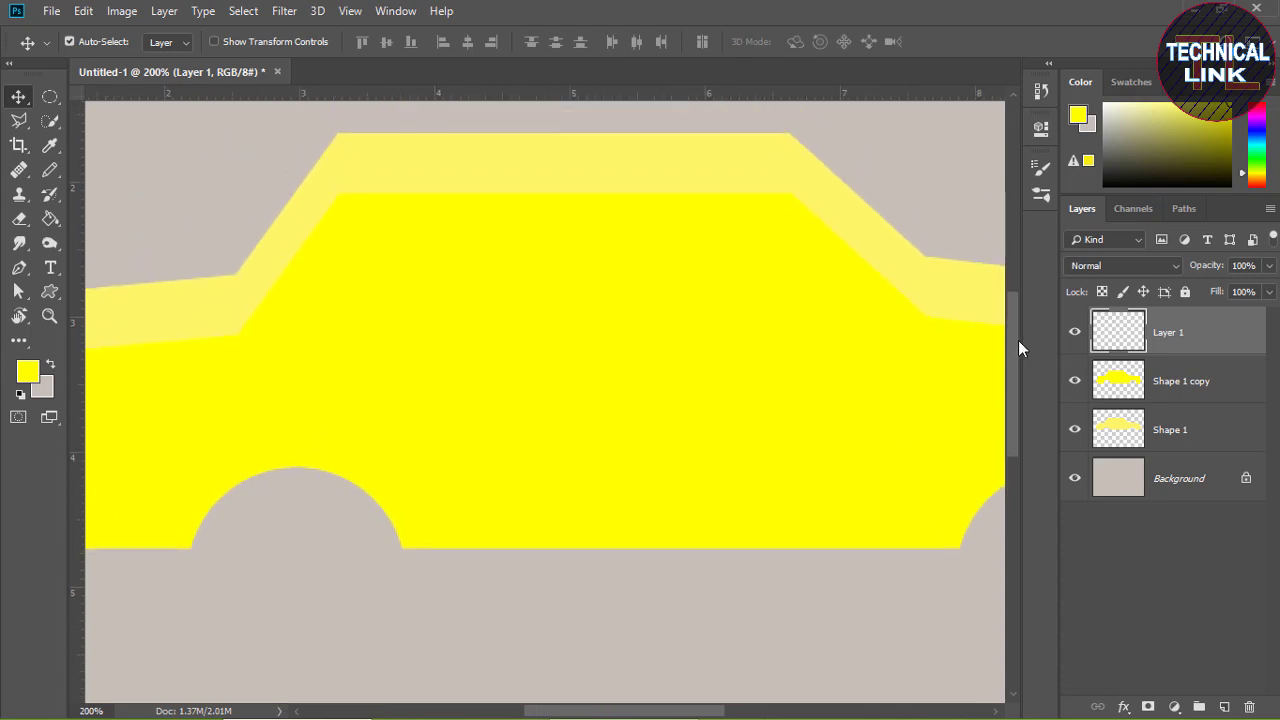
pyautogui.moveTo(663, 713); pyautogui.dragTo(656, 713)
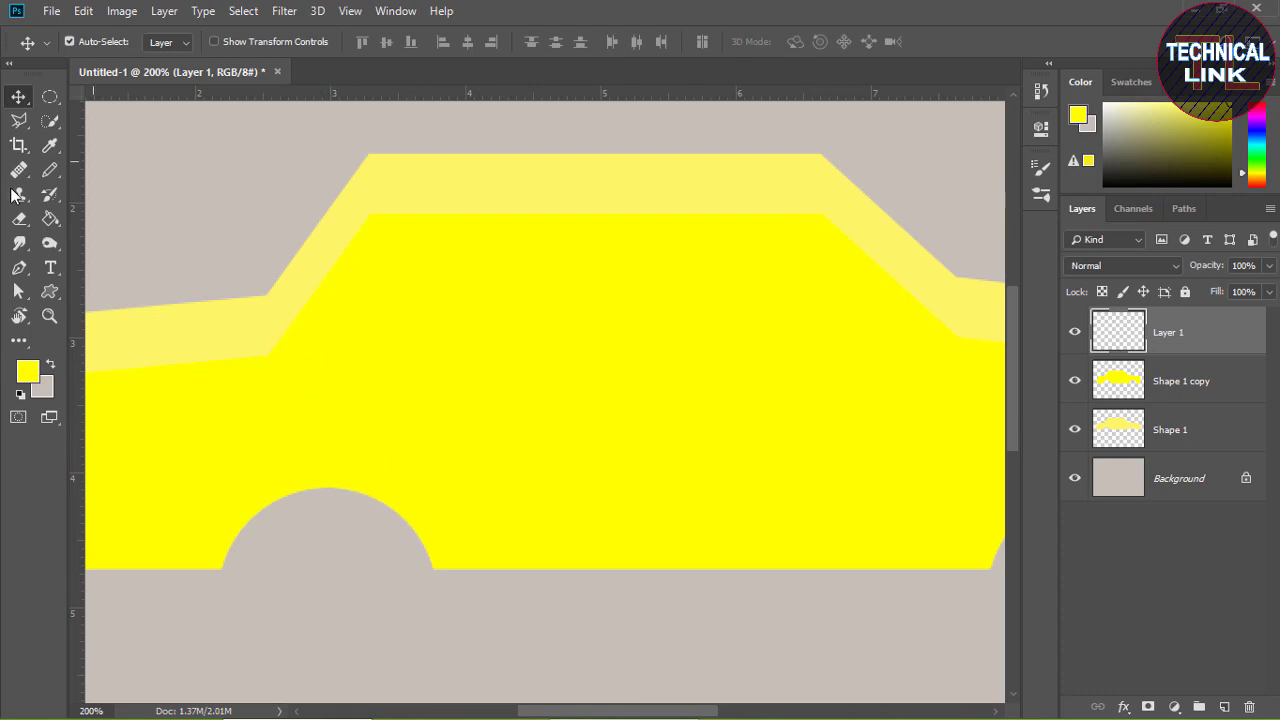
# Outline the front door shape down to the front wheel with the Polygonal Lasso
pyautogui.click(18, 122)
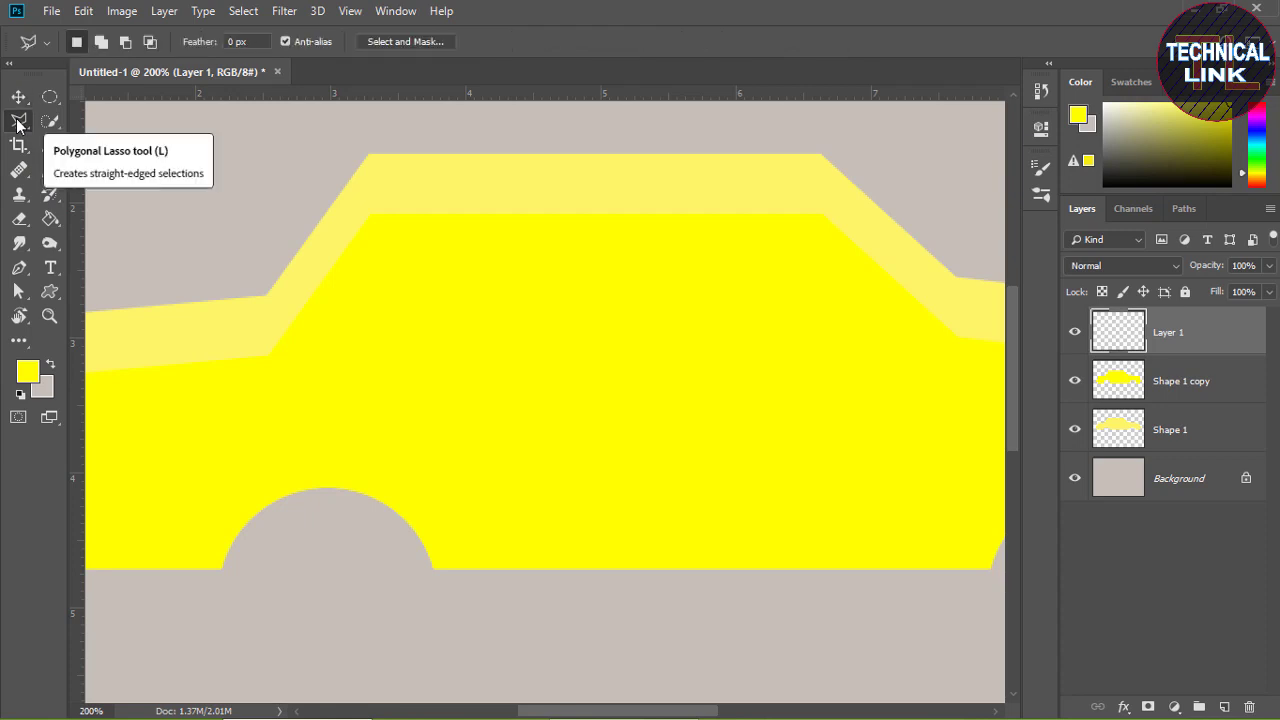
pyautogui.rightClick(18, 122)
pyautogui.click(91, 141)
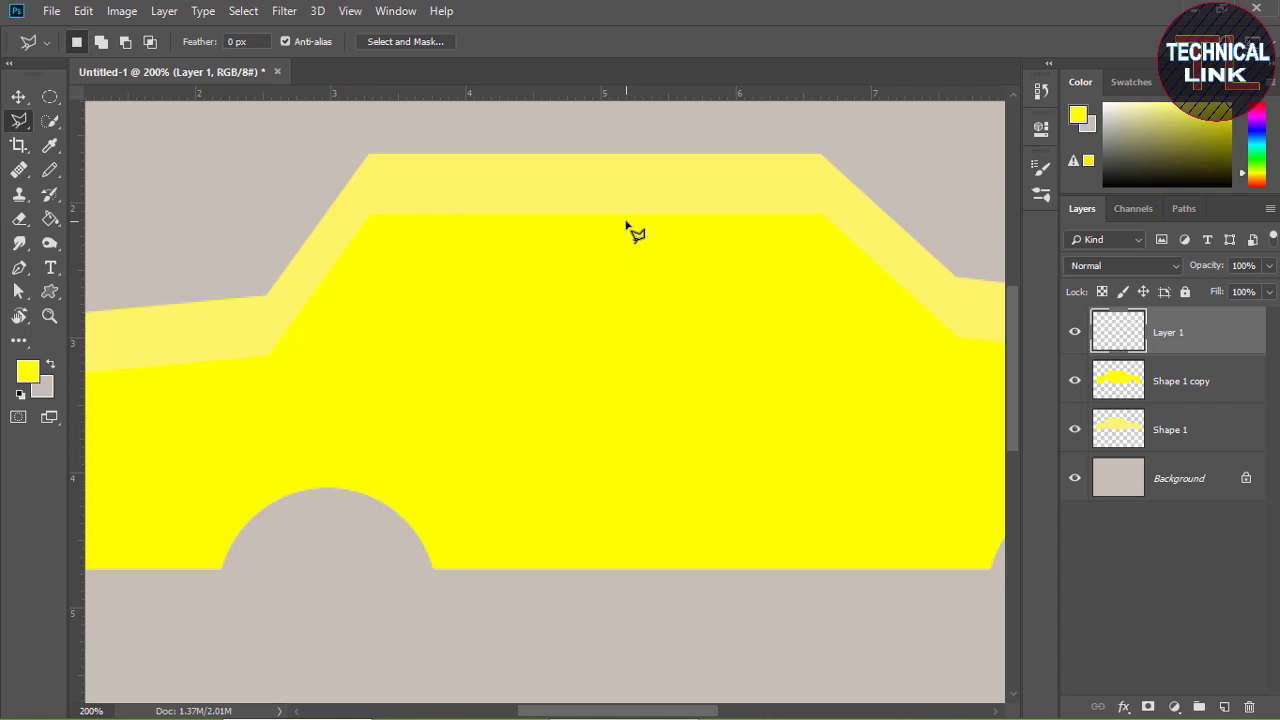
pyautogui.click(626, 222)
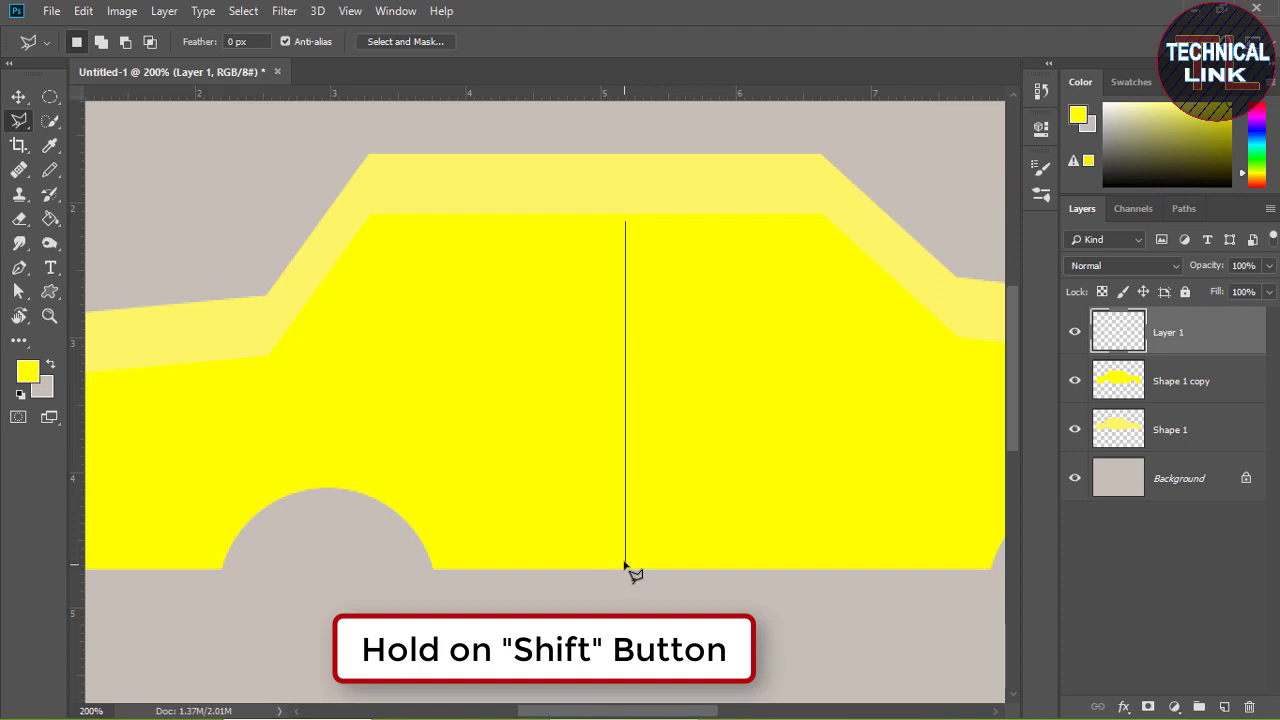
pyautogui.click(625, 560)
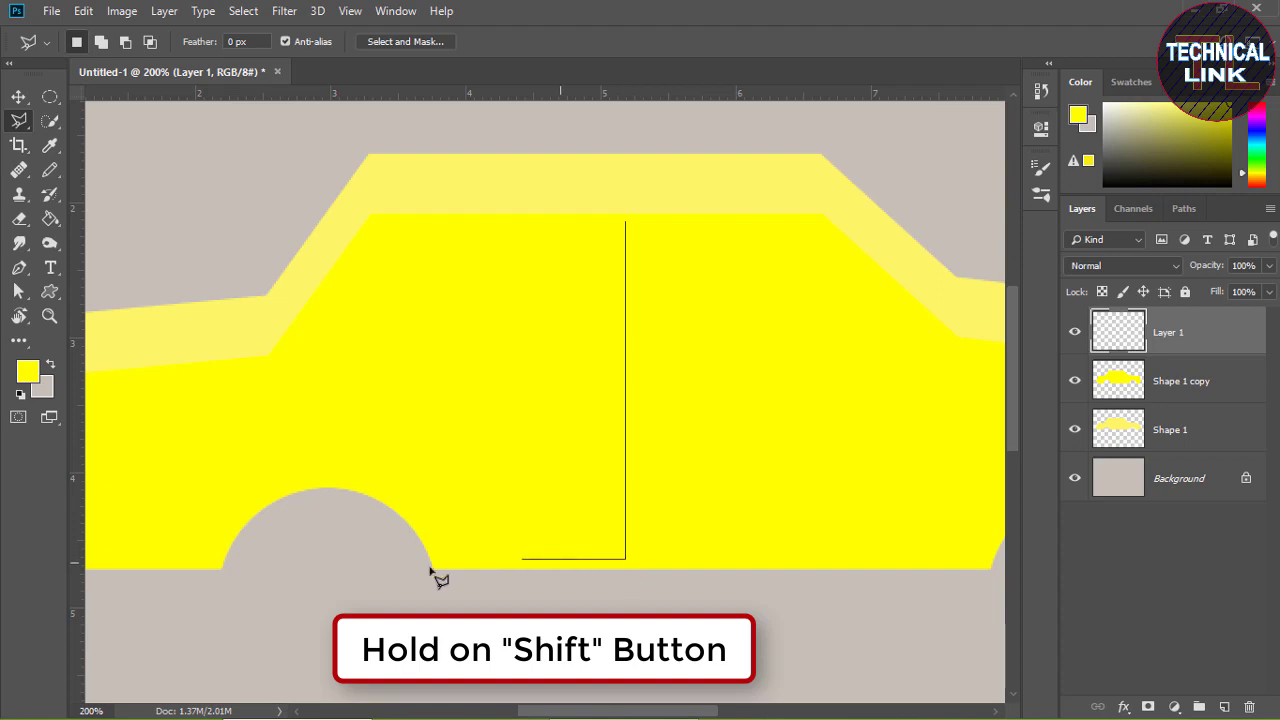
pyautogui.click(286, 560)
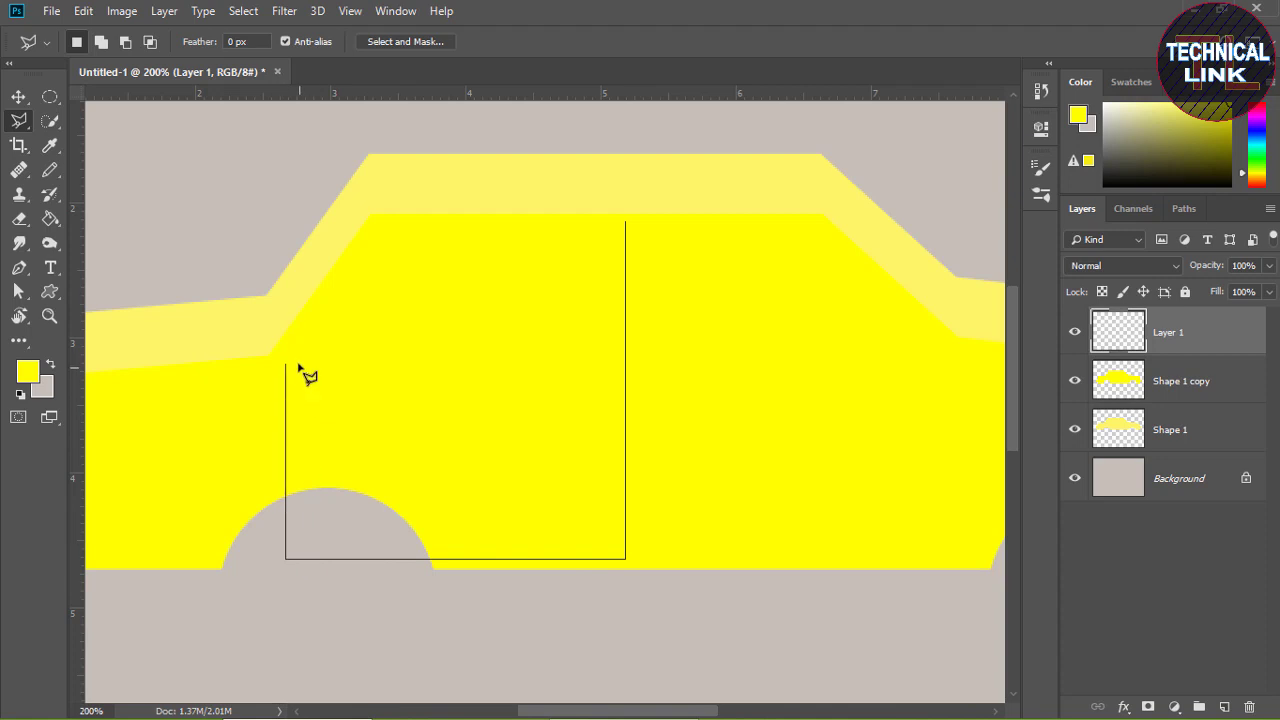
pyautogui.click(301, 370)
pyautogui.click(627, 224)
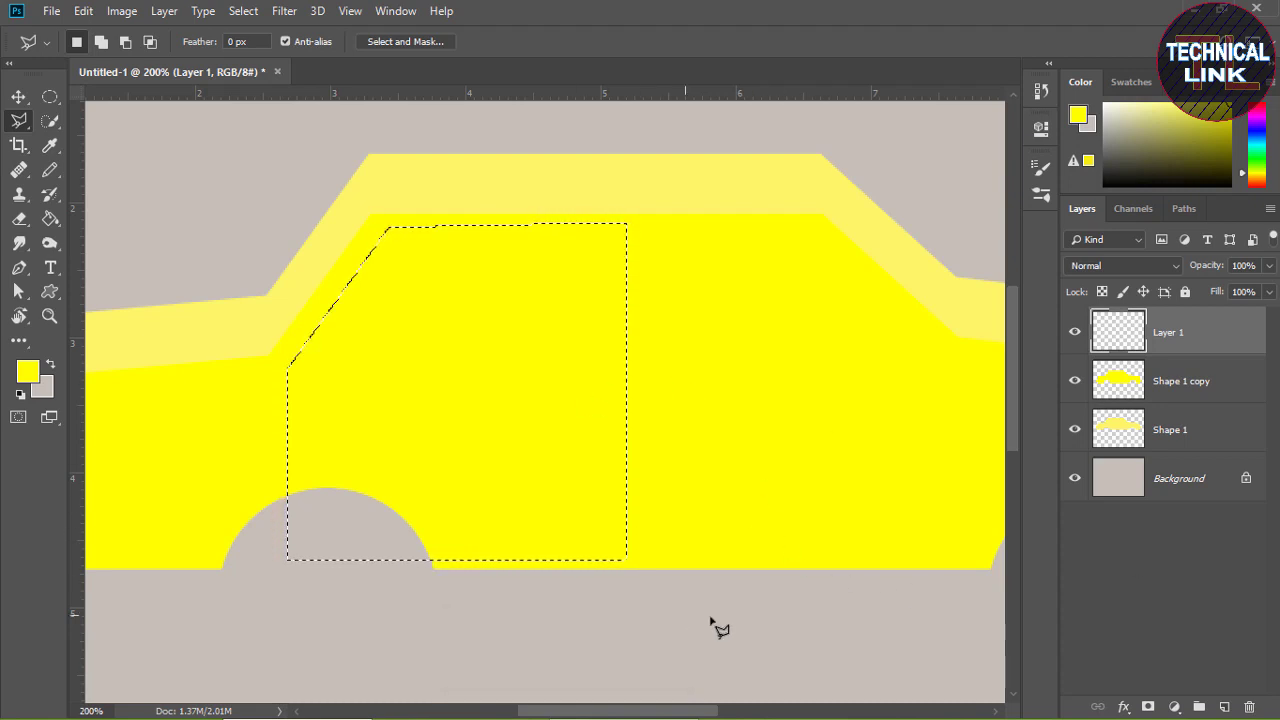
# Fill the door selection with slightly darker yellow #fff000 and deselect
pyautogui.click(28, 372)
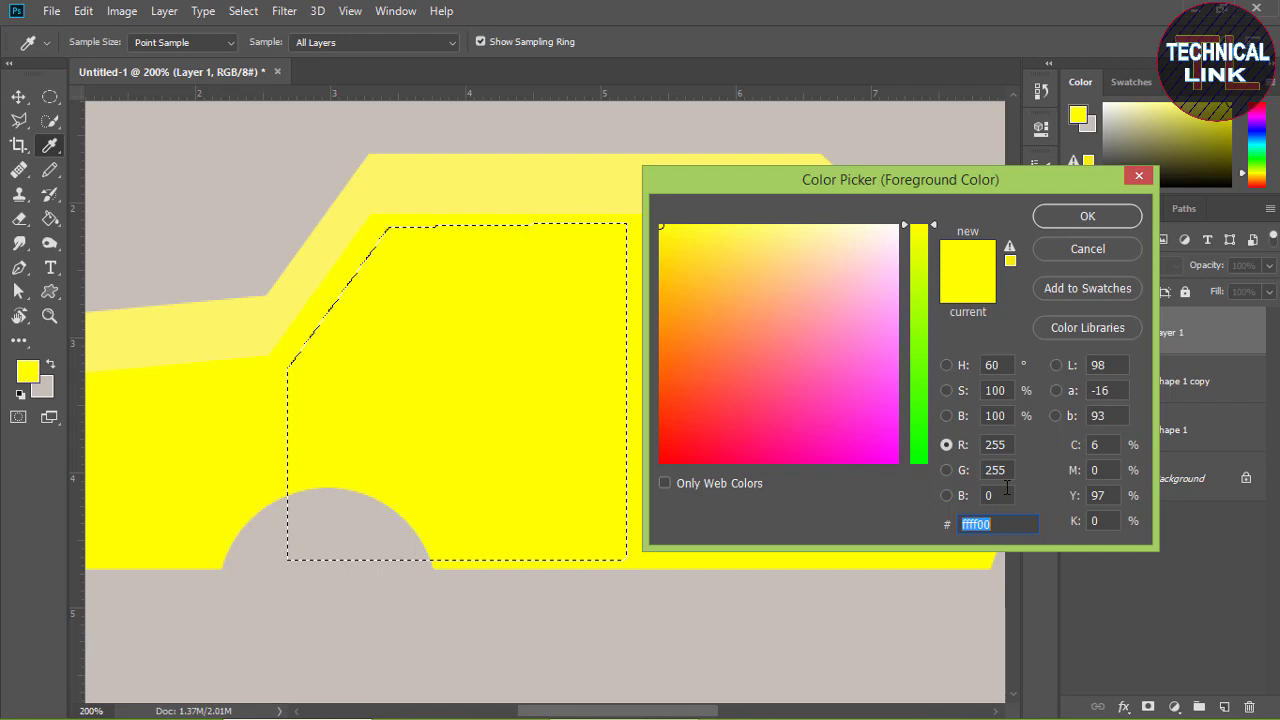
pyautogui.moveTo(1013, 472); pyautogui.dragTo(980, 470)
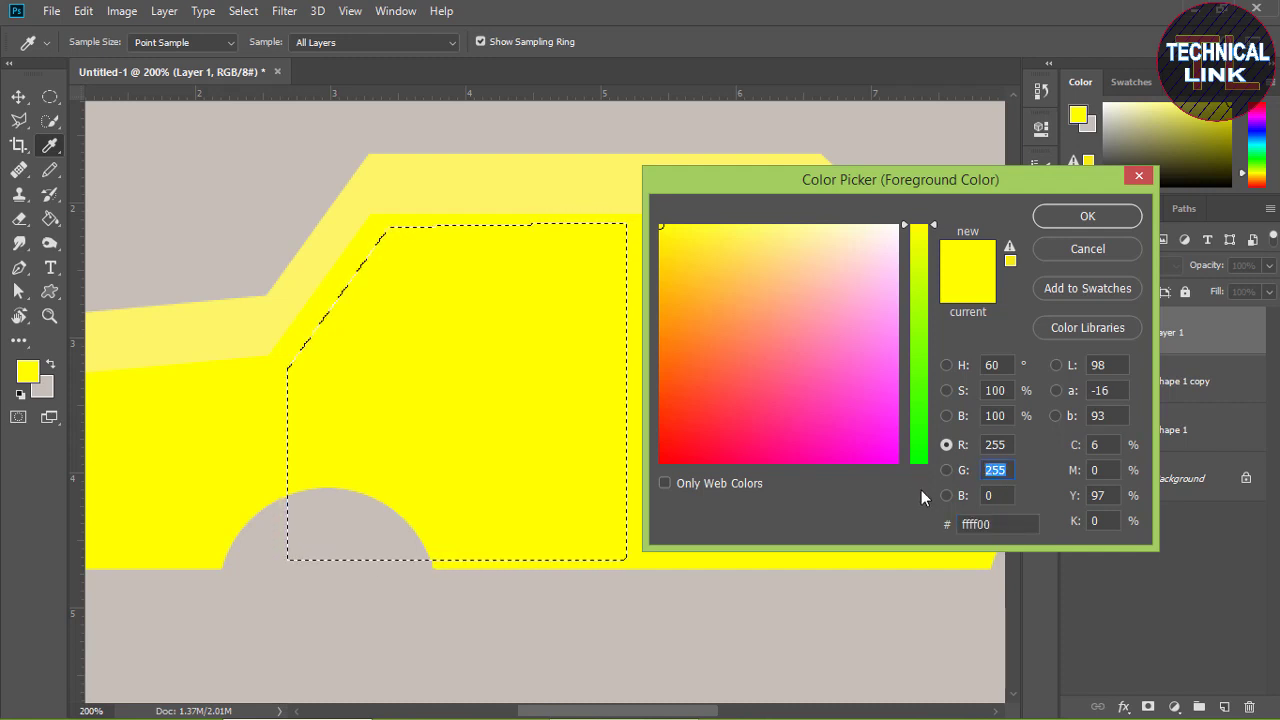
pyautogui.write('2')
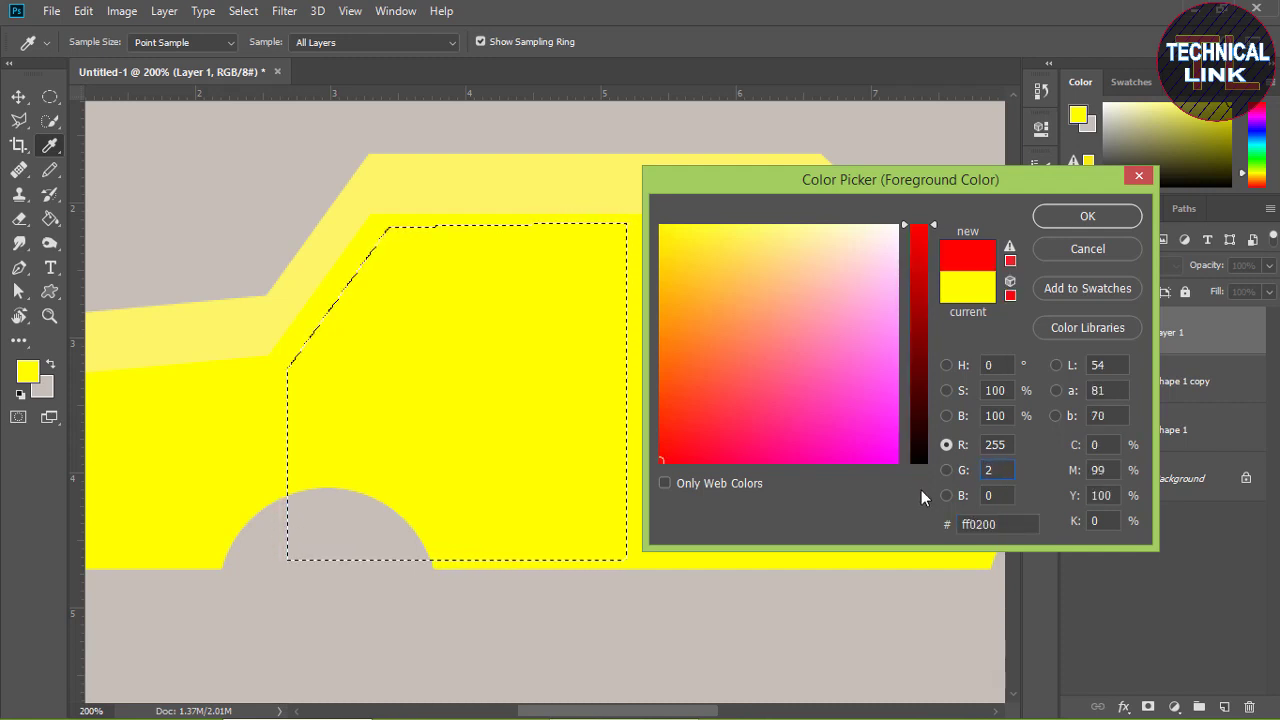
pyautogui.write('40')
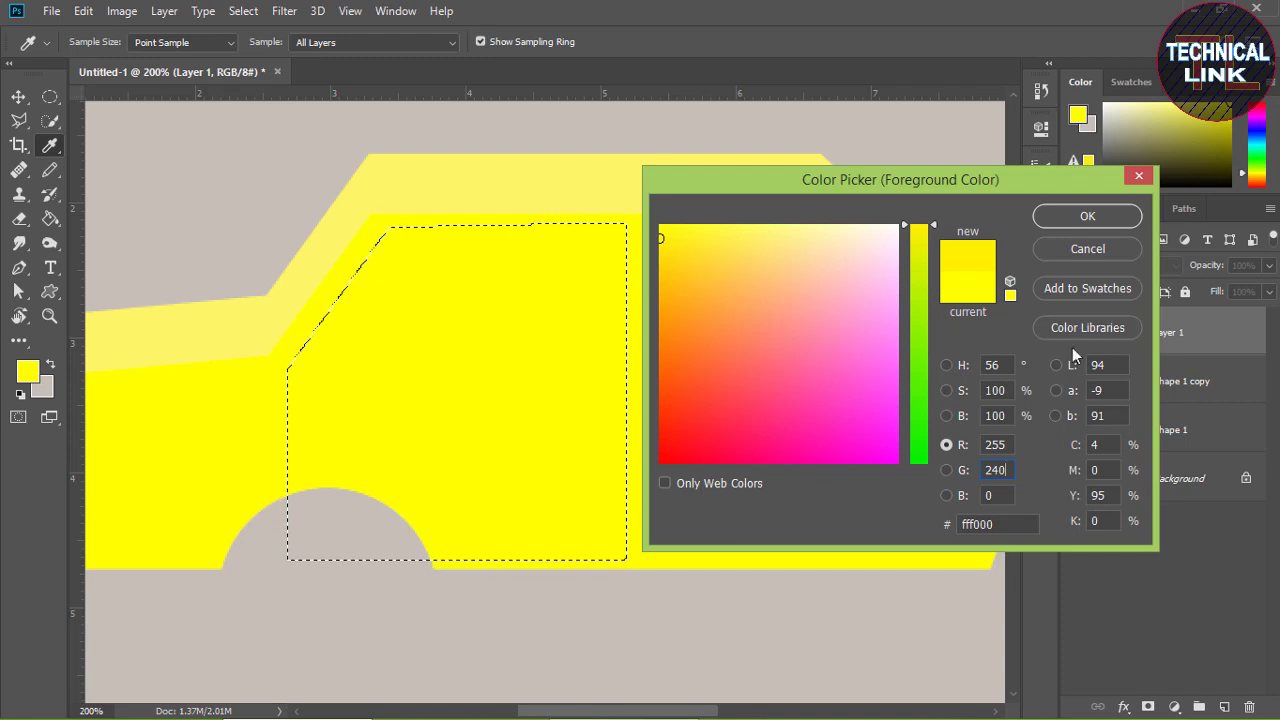
pyautogui.click(1089, 217)
pyautogui.press('l')
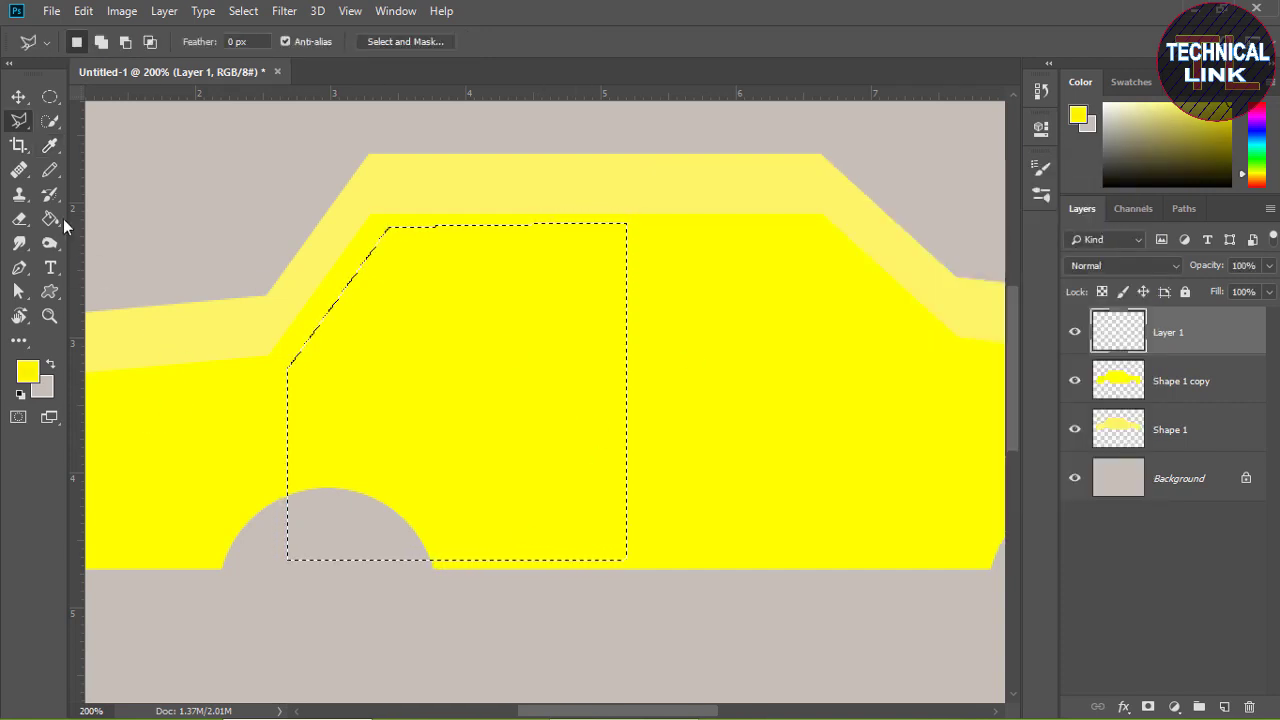
pyautogui.click(52, 218)
pyautogui.click(450, 354)
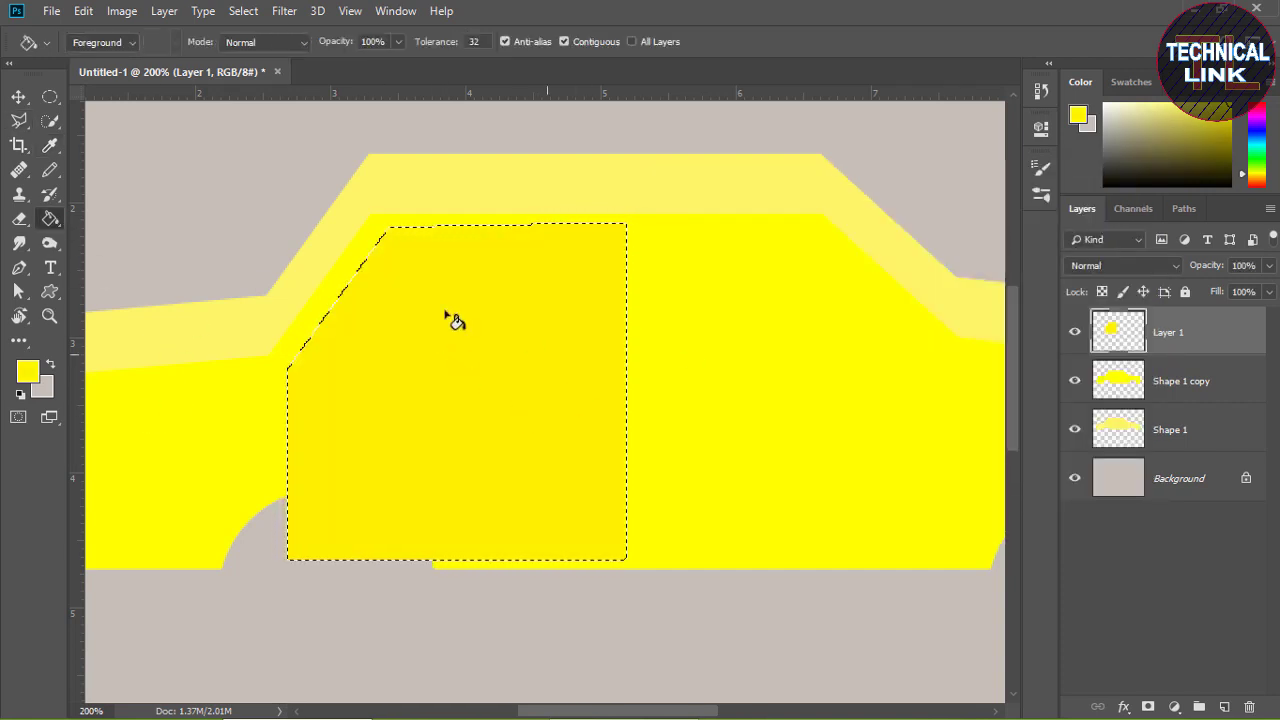
pyautogui.hotkey('ctrl', 'd')
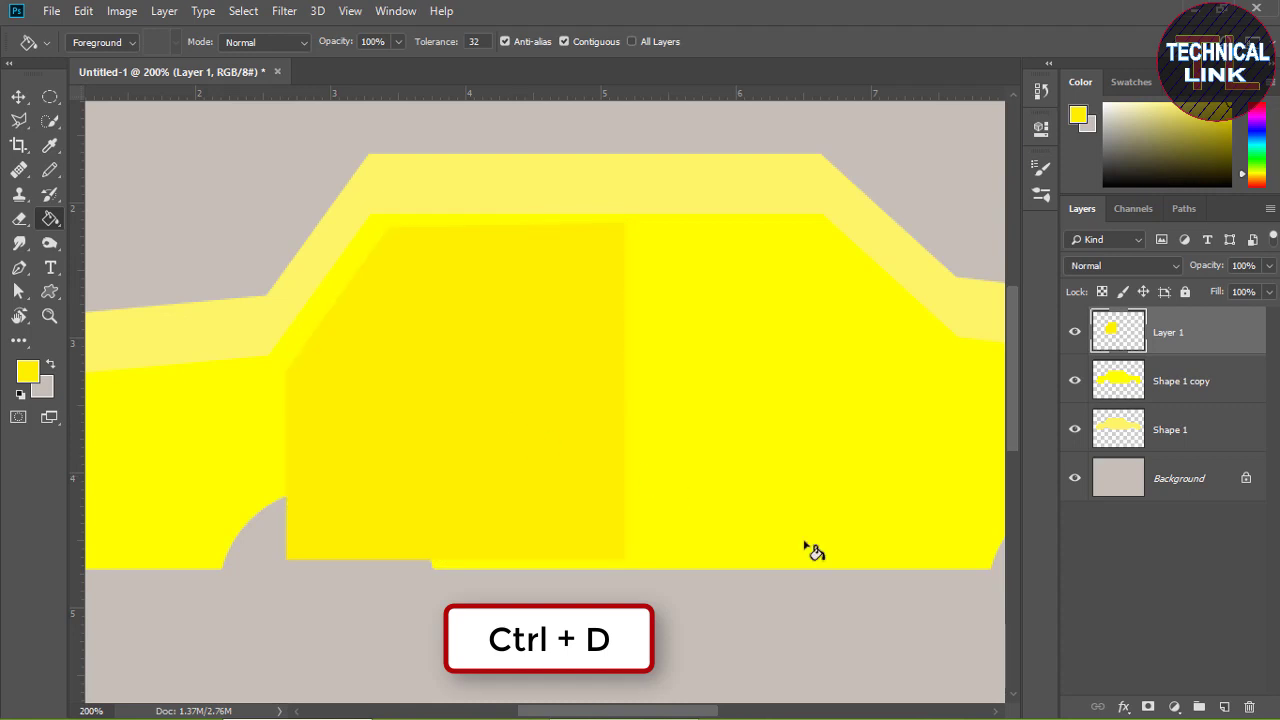
# On new Layer 2, outline the right door with the Polygonal Lasso
pyautogui.click(1225, 707)
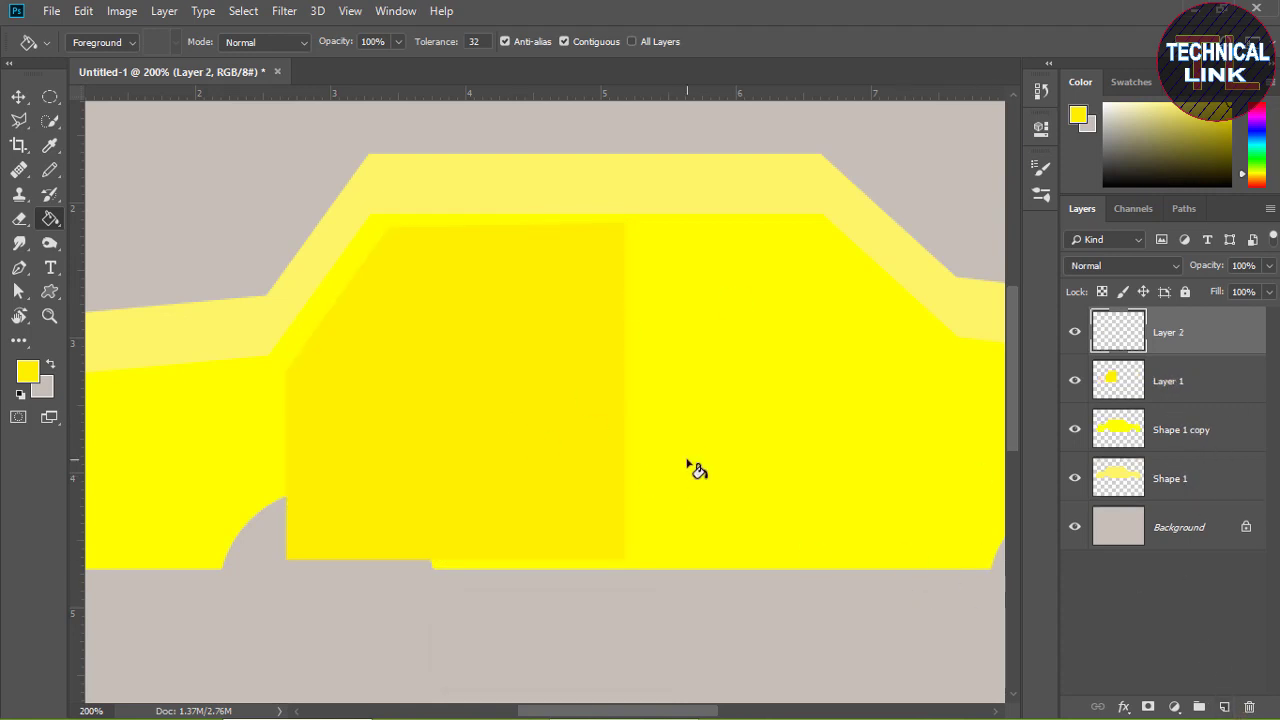
pyautogui.moveTo(694, 712); pyautogui.dragTo(730, 712)
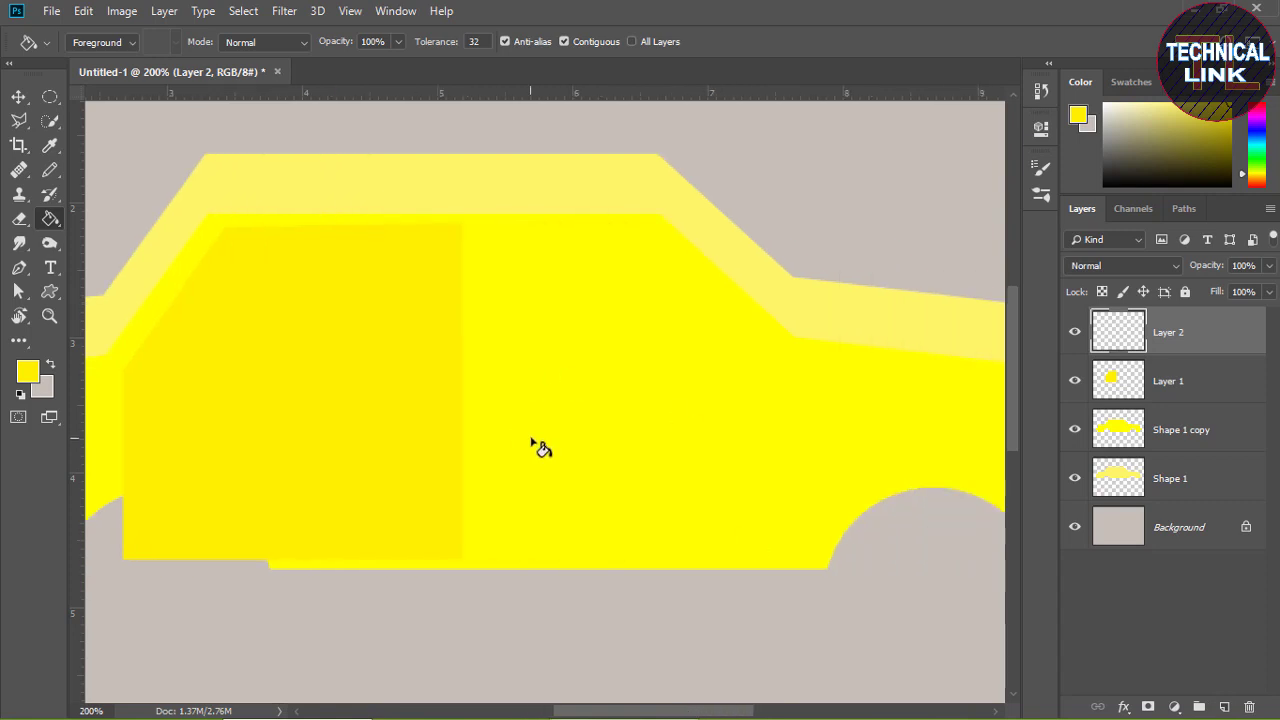
pyautogui.moveTo(20, 120); pyautogui.dragTo(95, 138)
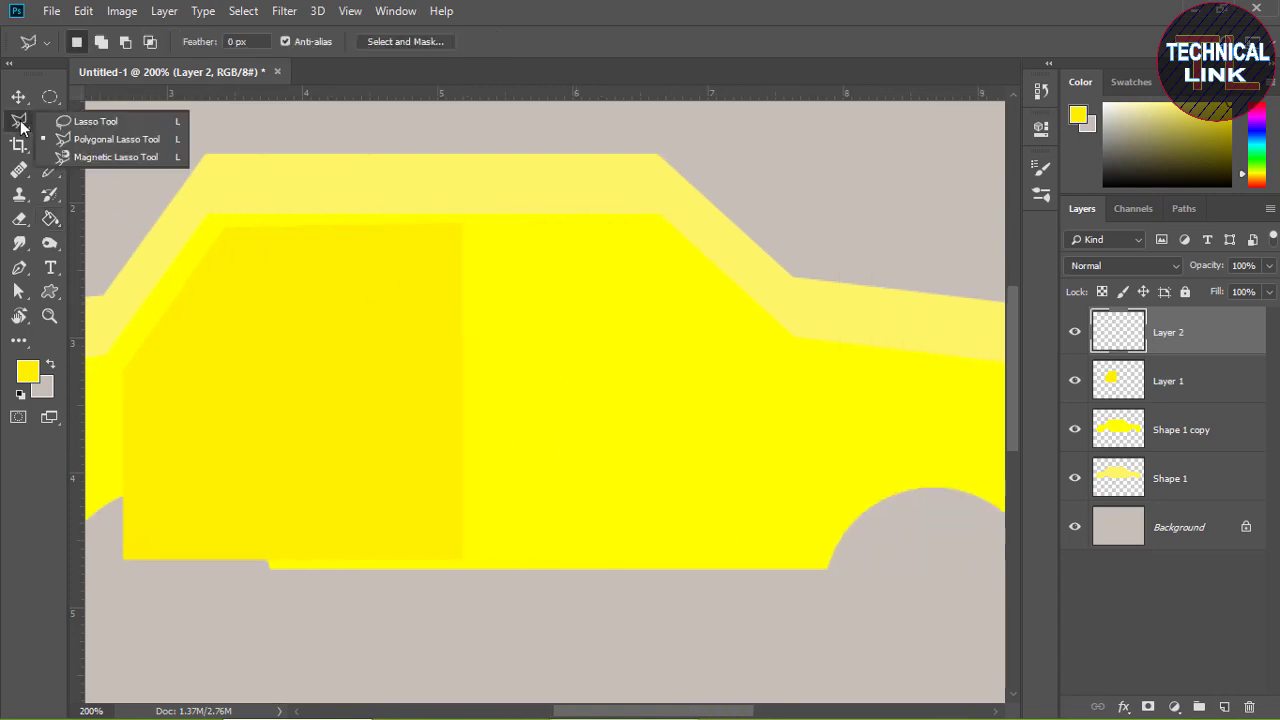
pyautogui.click(472, 228)
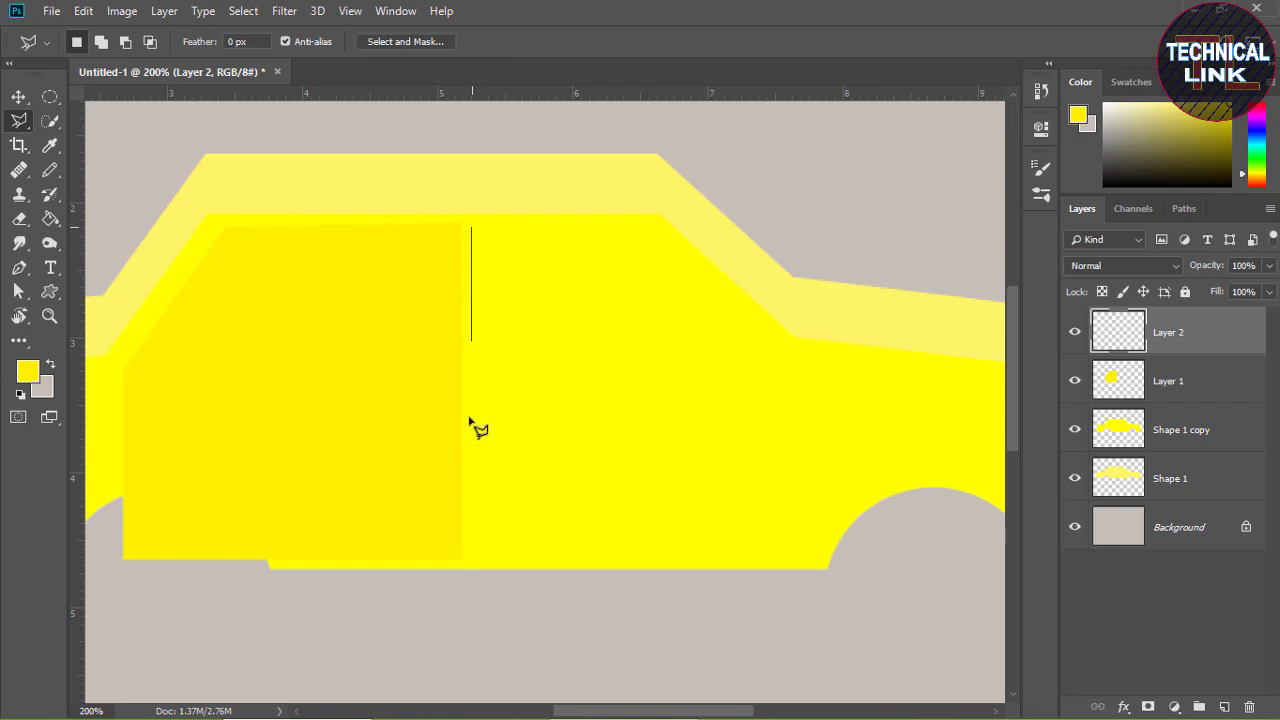
pyautogui.click(473, 560)
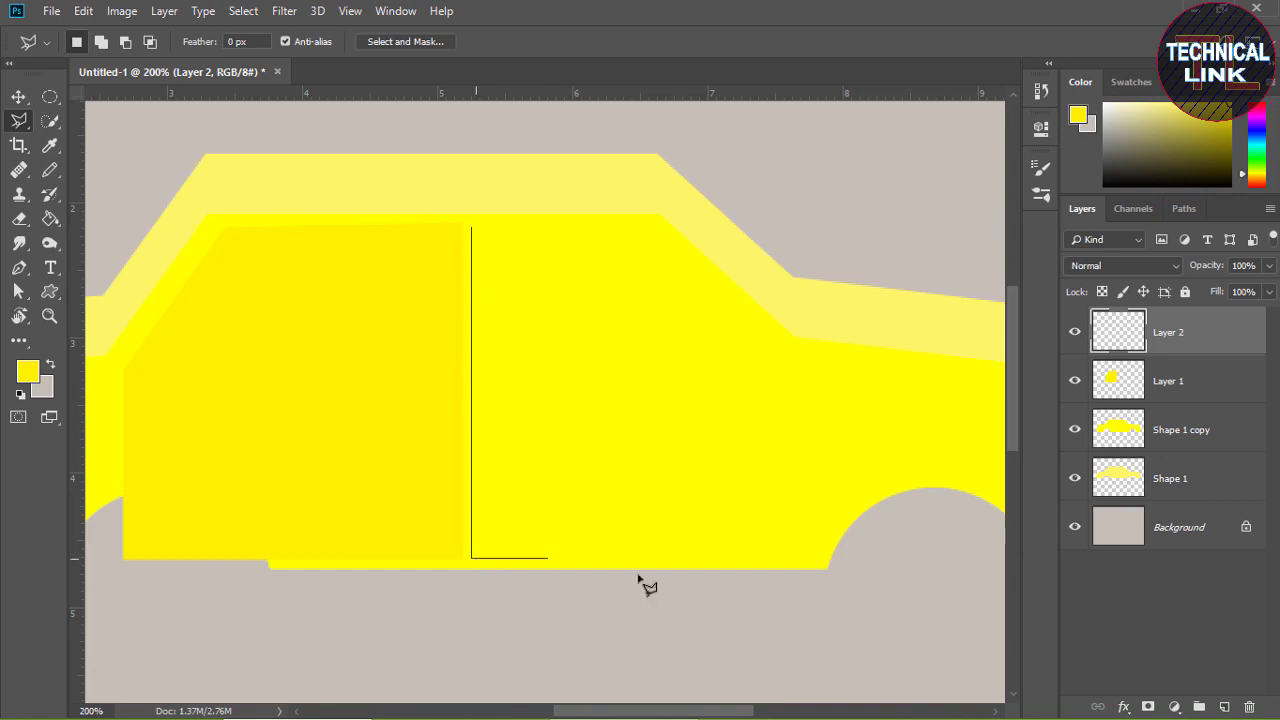
pyautogui.click(793, 560)
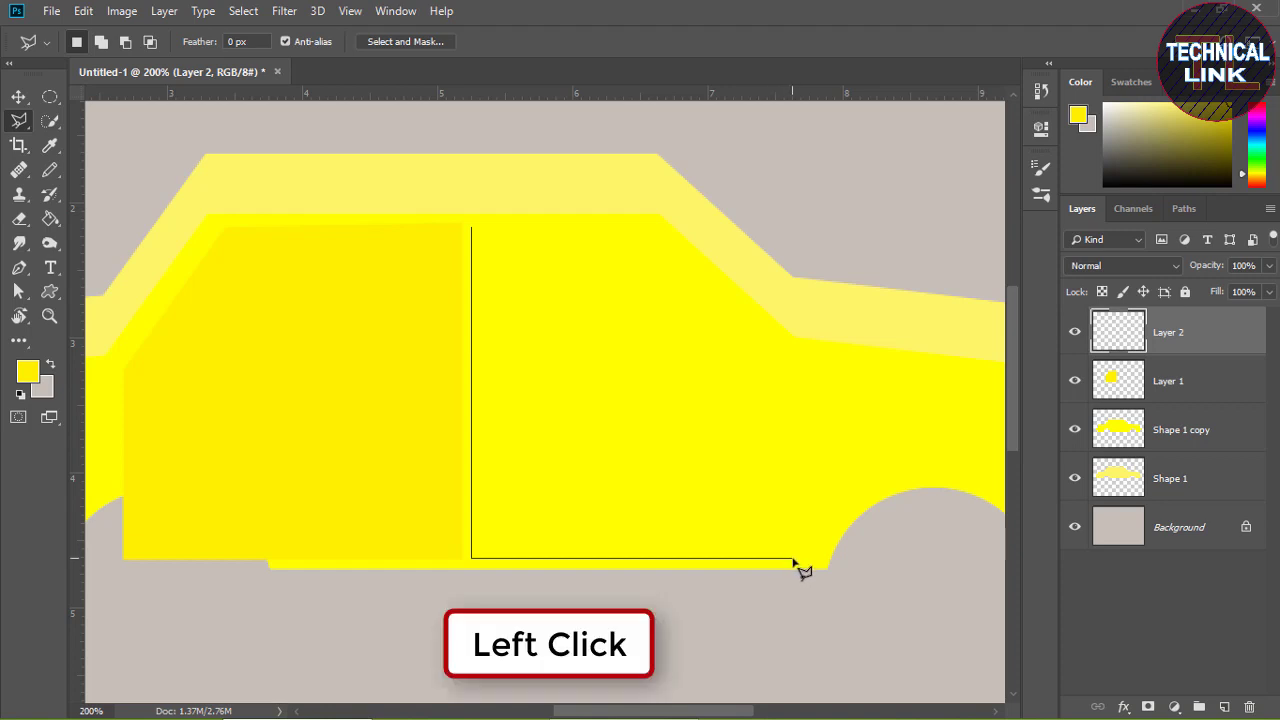
pyautogui.click(793, 372)
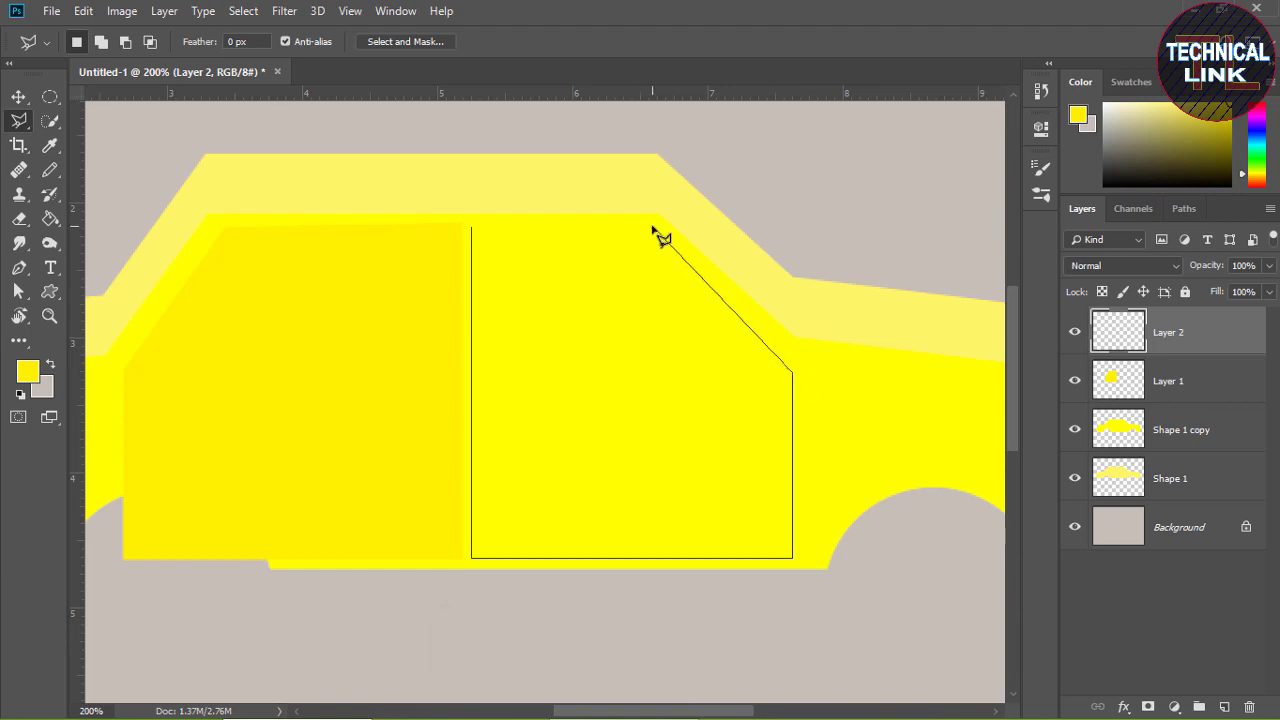
pyautogui.click(652, 227)
pyautogui.click(473, 227)
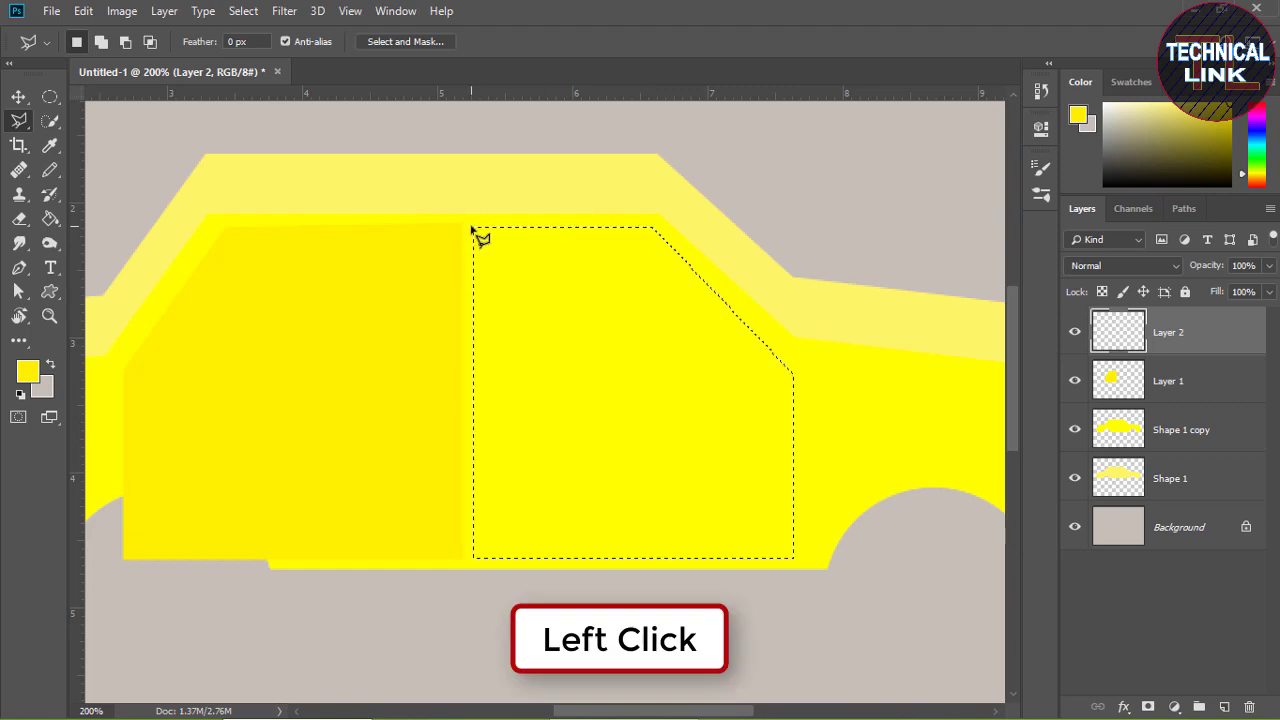
# Fill the right door selection with the darker yellow and deselect
pyautogui.click(27, 371)
pyautogui.click(1086, 216)
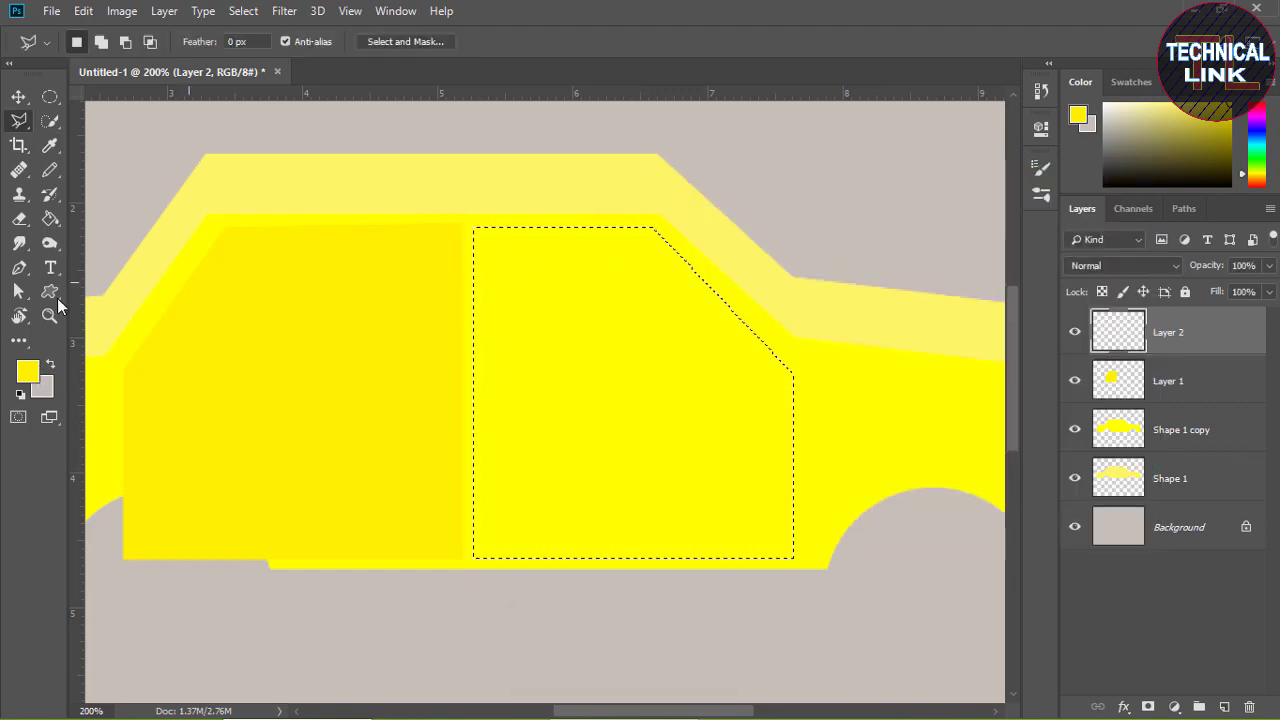
pyautogui.click(48, 219)
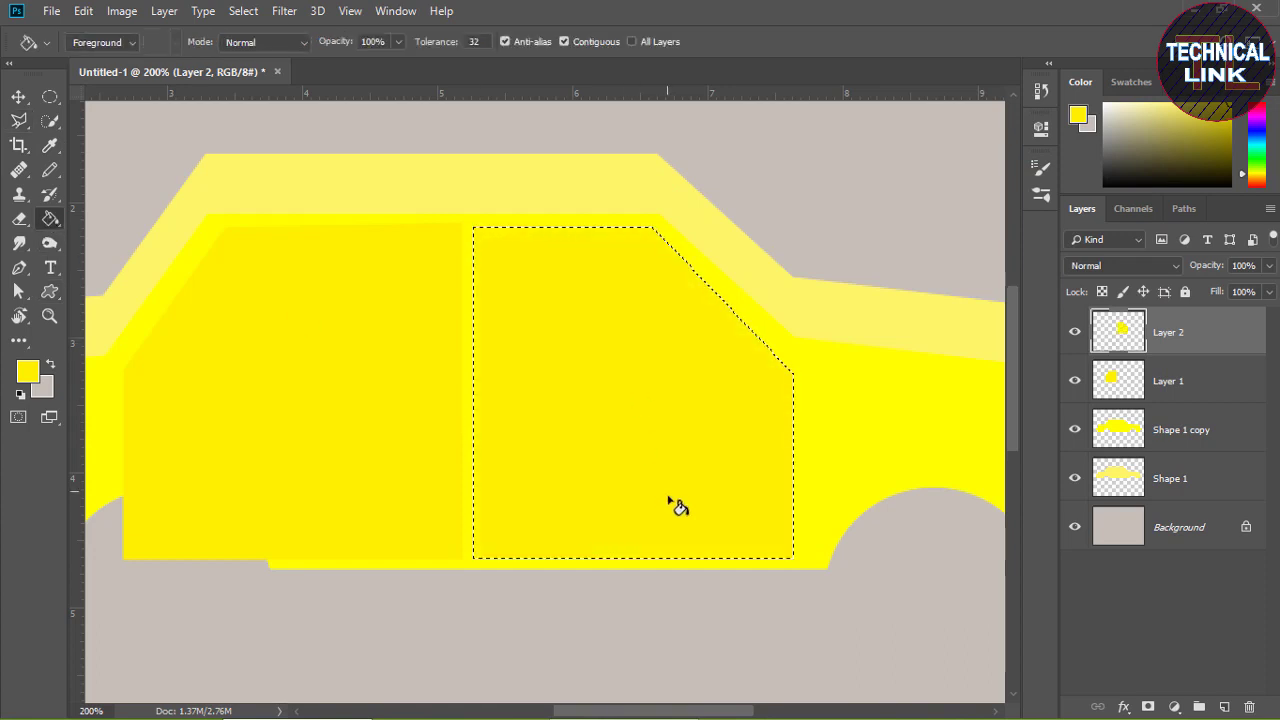
pyautogui.click(668, 503)
pyautogui.hotkey('ctrl', 'd')
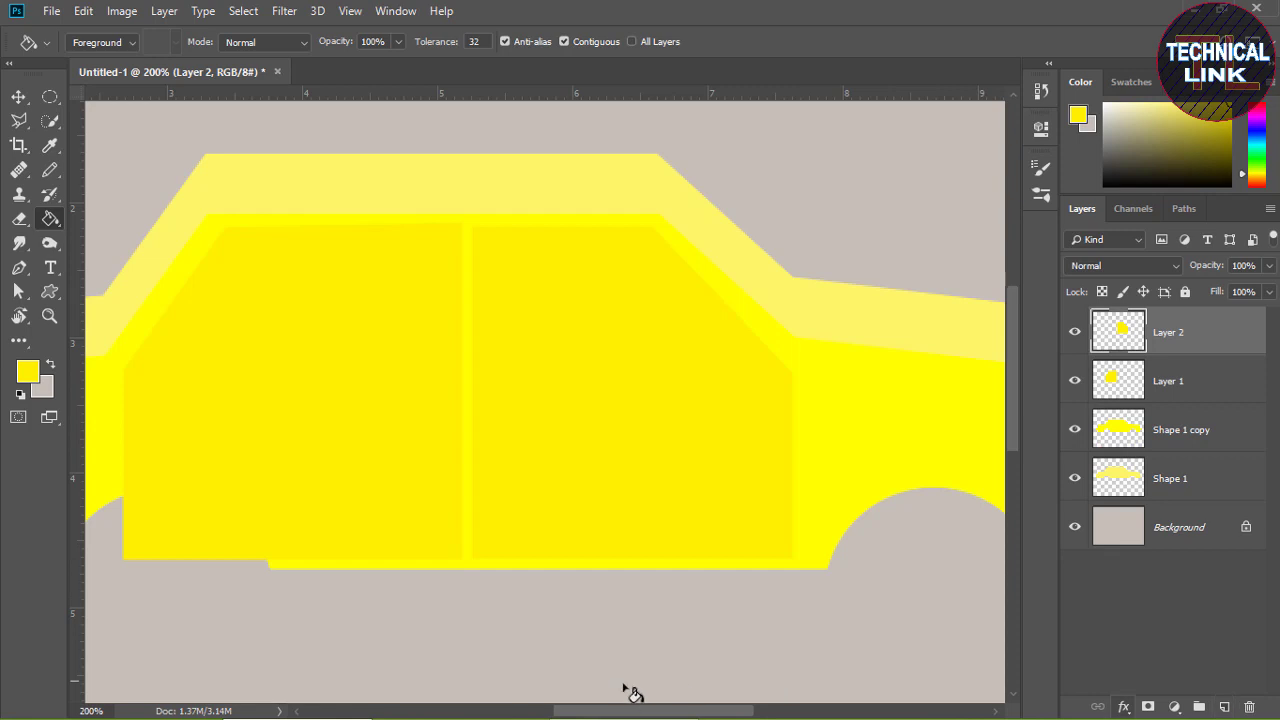
# On new Layer 3, outline the window area in the left door's upper part
pyautogui.click(1224, 707)
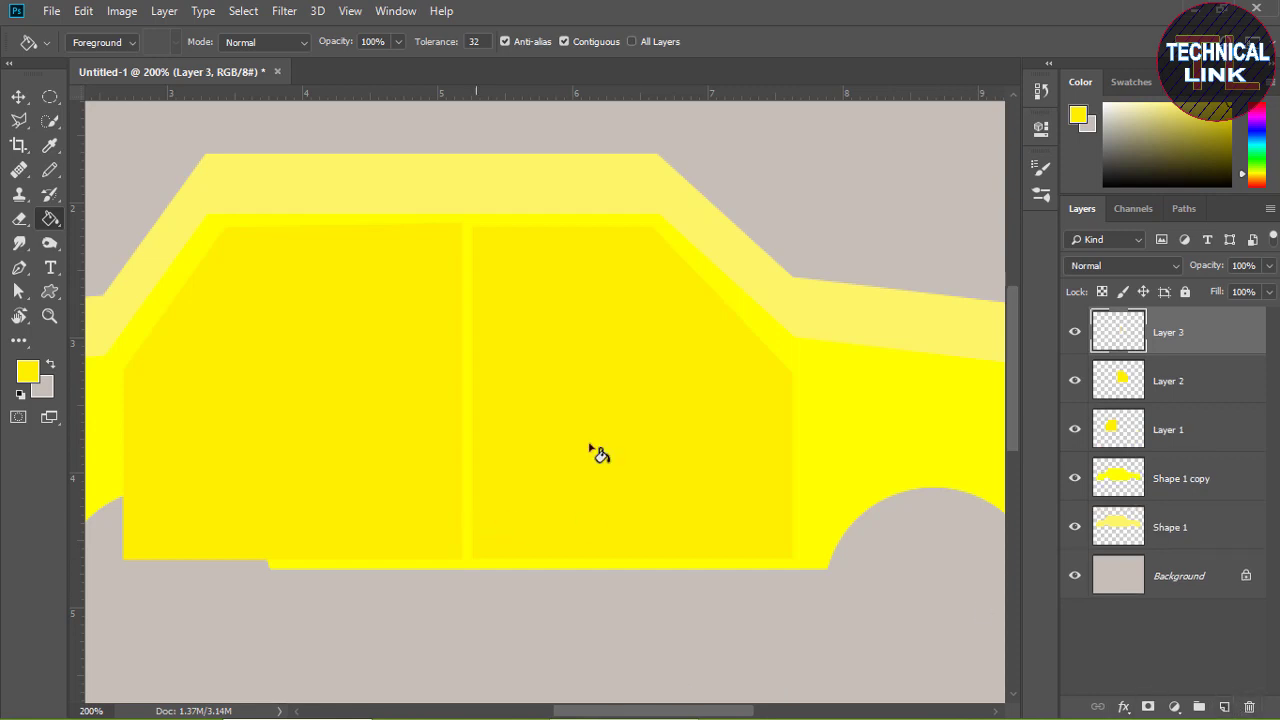
pyautogui.moveTo(633, 712); pyautogui.dragTo(588, 712)
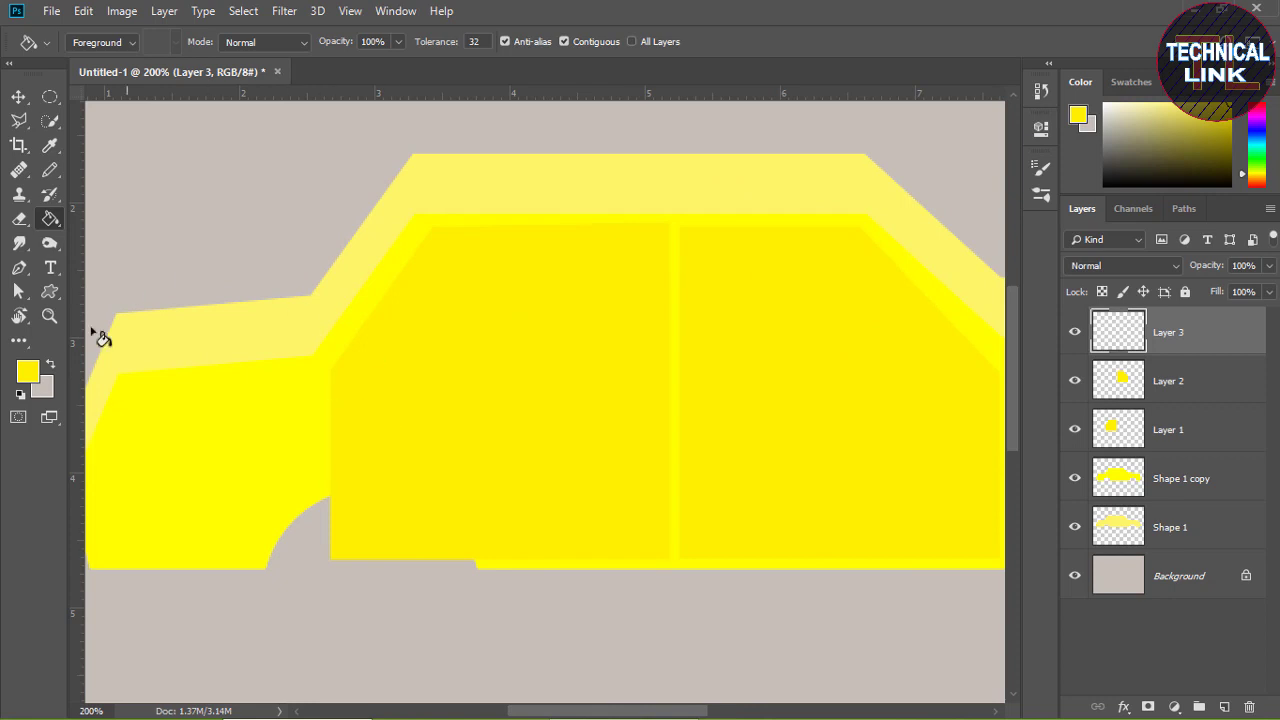
pyautogui.click(18, 120)
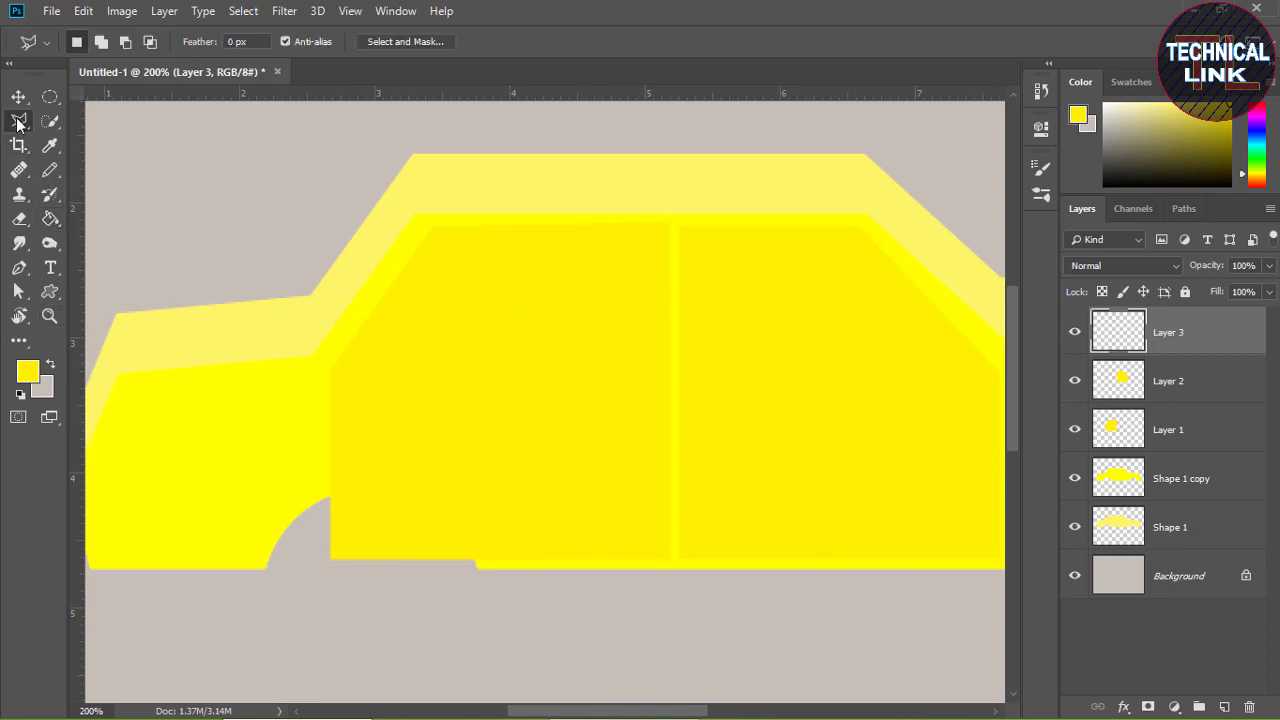
pyautogui.rightClick(18, 120)
pyautogui.click(100, 139)
pyautogui.click(439, 232)
pyautogui.click(337, 370)
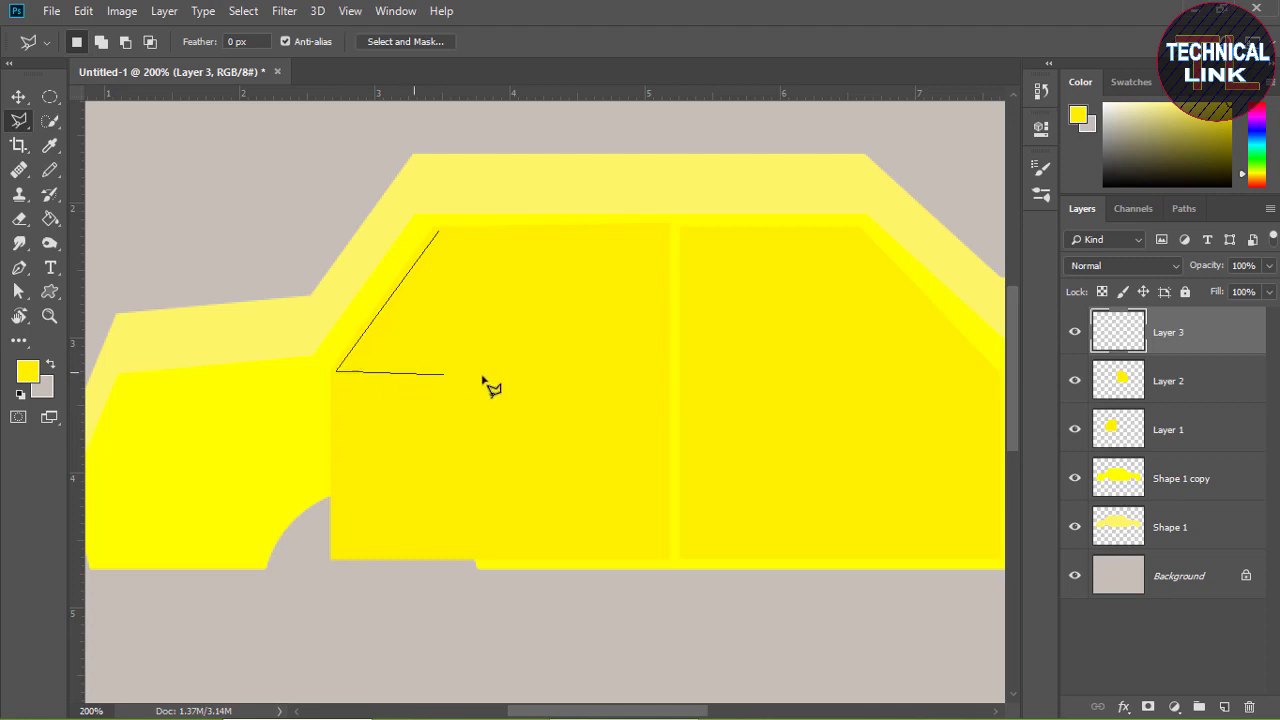
pyautogui.click(665, 370)
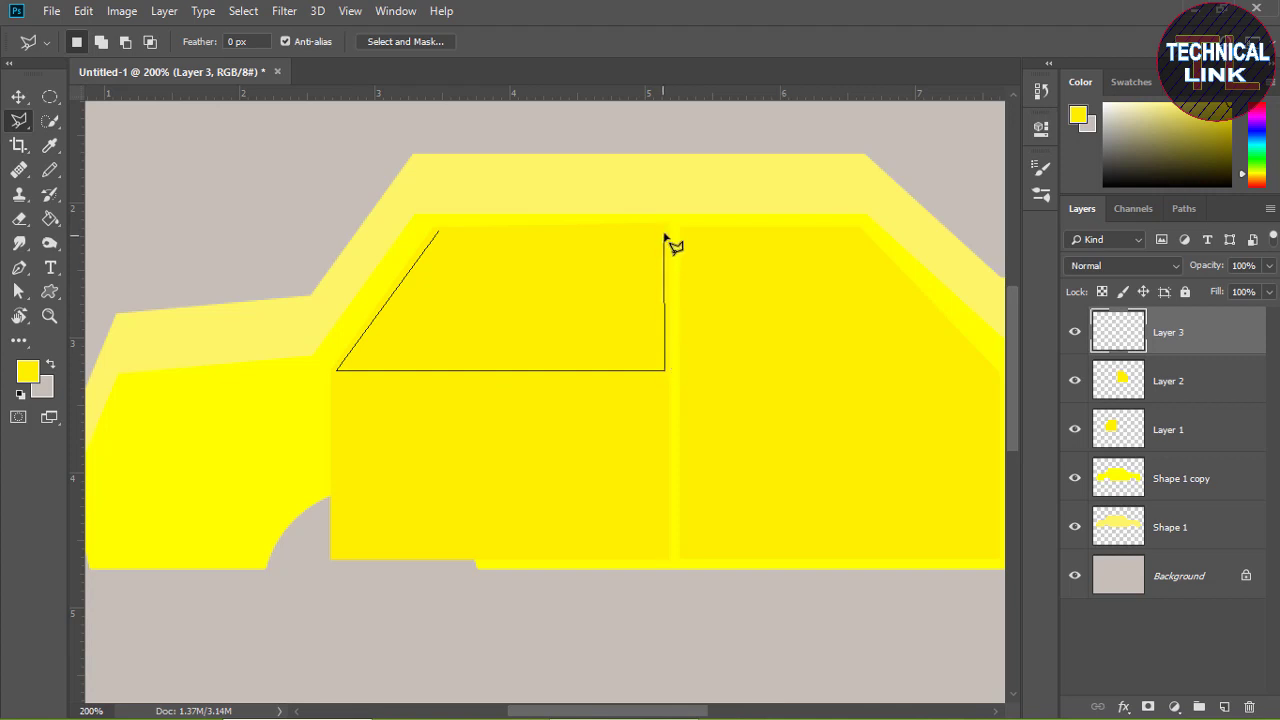
pyautogui.click(665, 228)
pyautogui.click(440, 232)
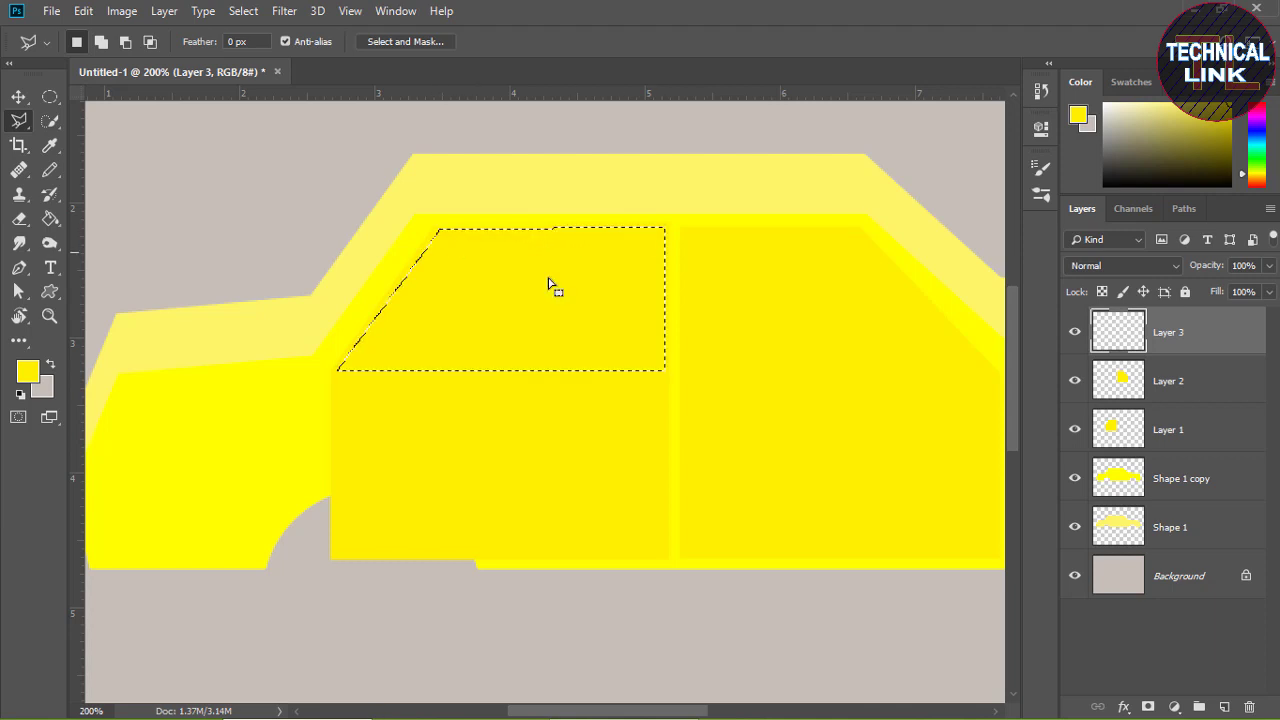
# Fill the left window with light grey #c5bfb7 and deselect
pyautogui.click(49, 368)
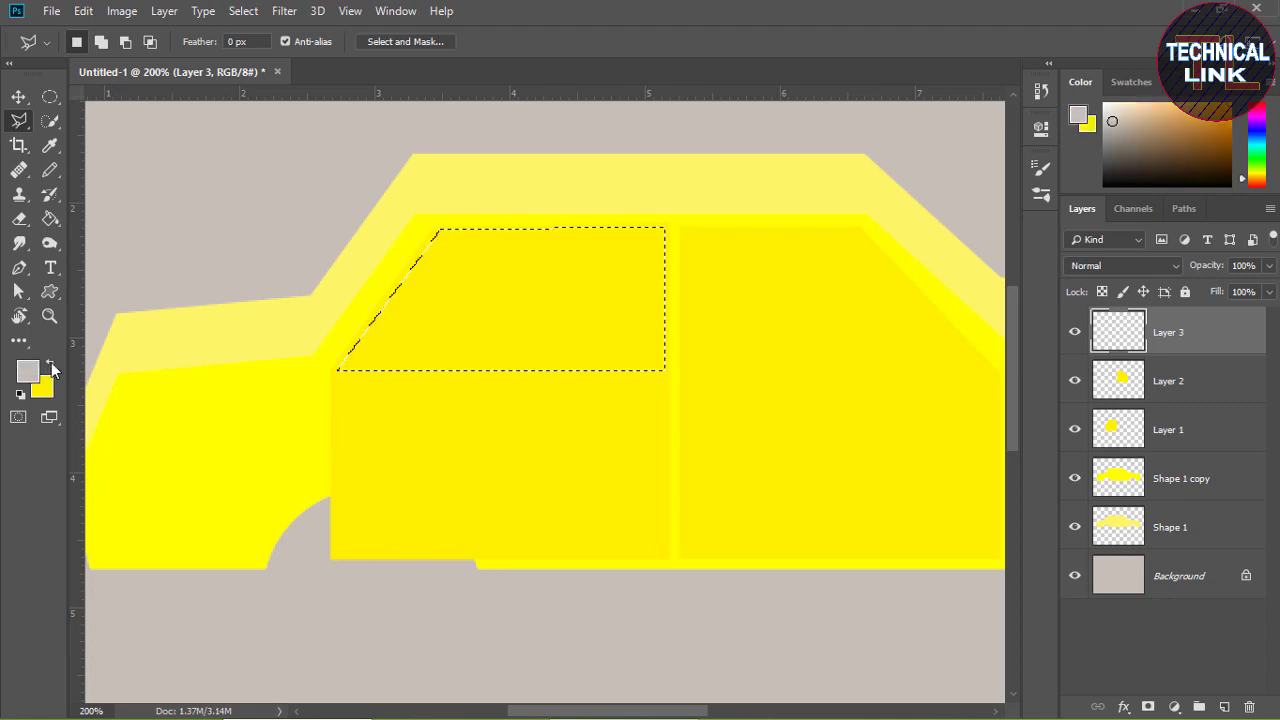
pyautogui.click(50, 219)
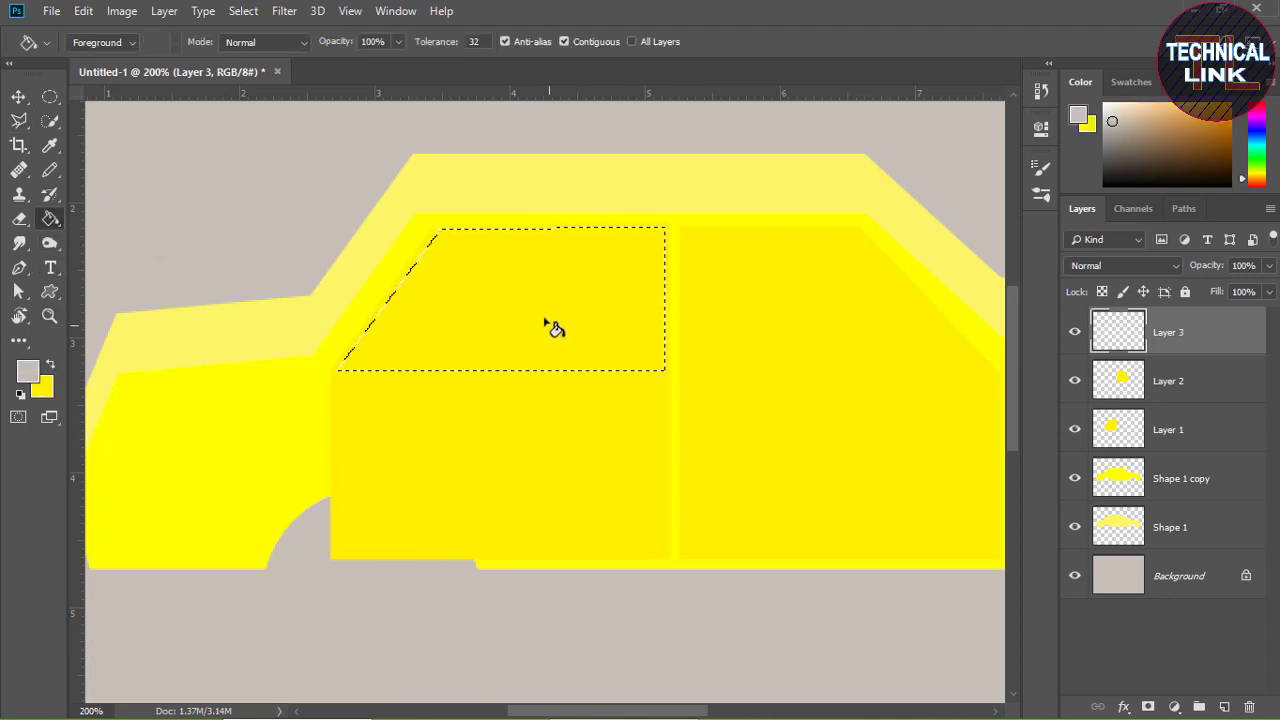
pyautogui.click(28, 372)
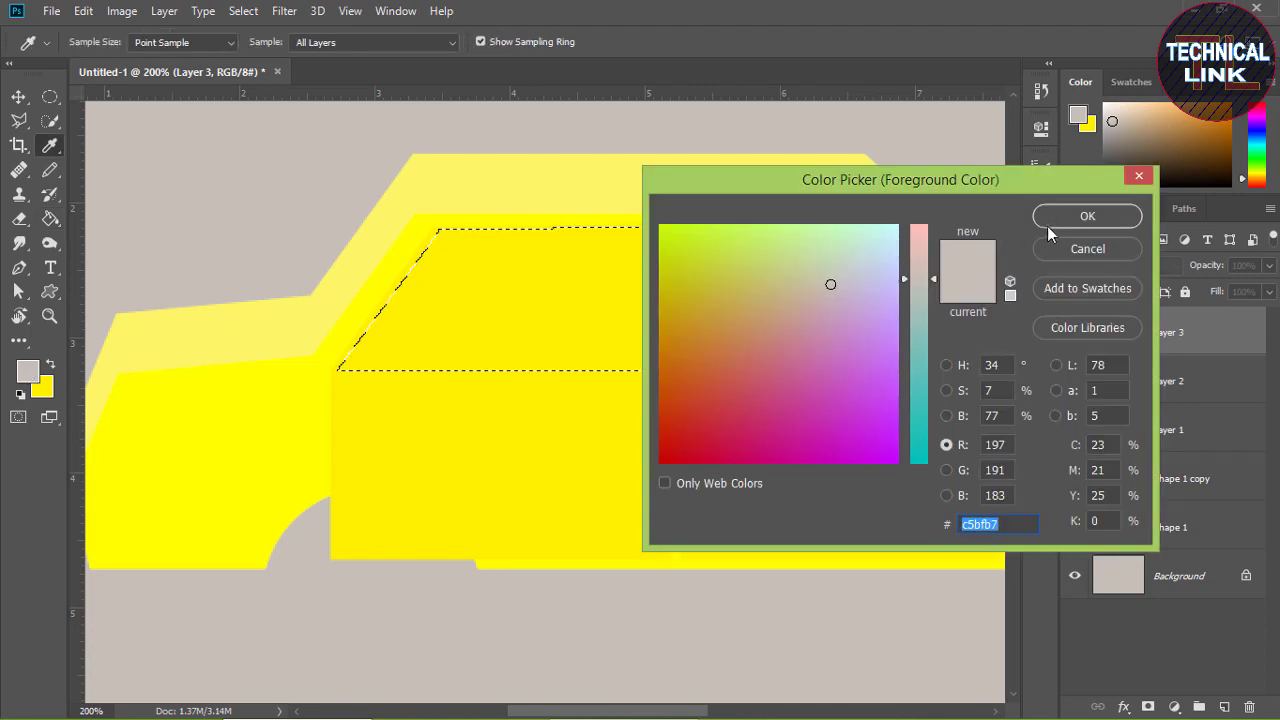
pyautogui.click(1087, 216)
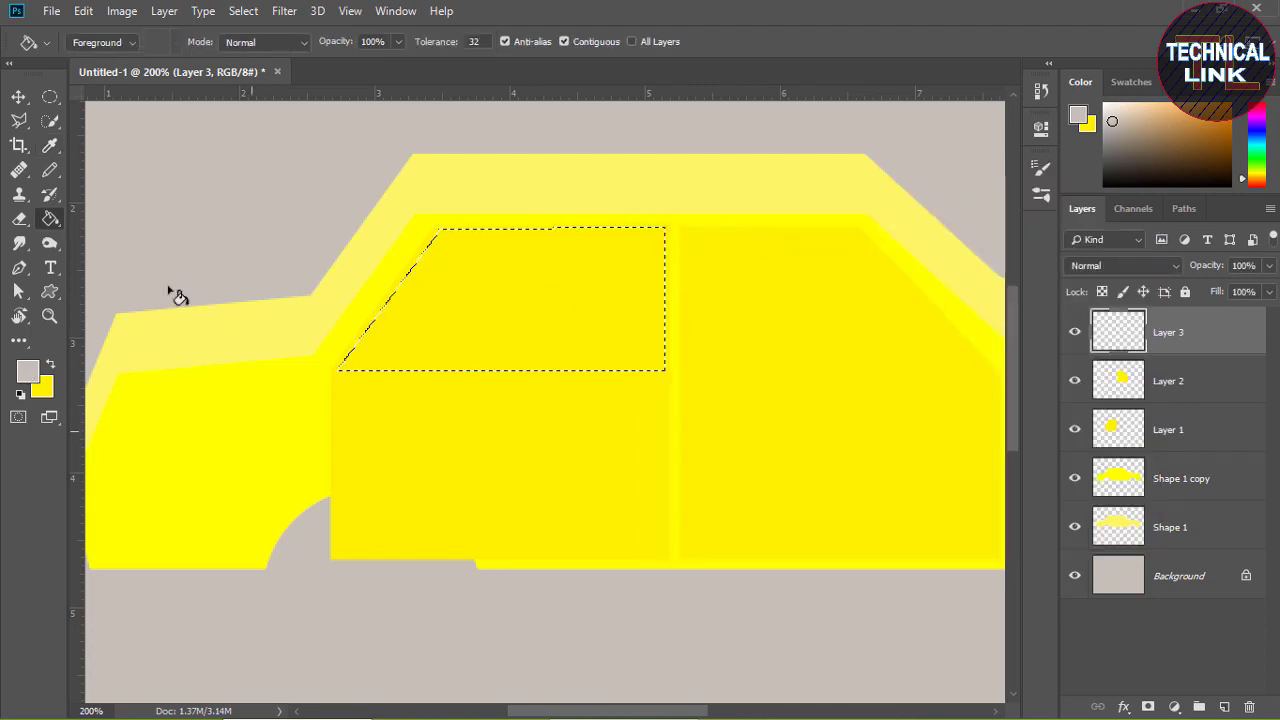
pyautogui.click(532, 300)
pyautogui.hotkey('ctrl', 'd')
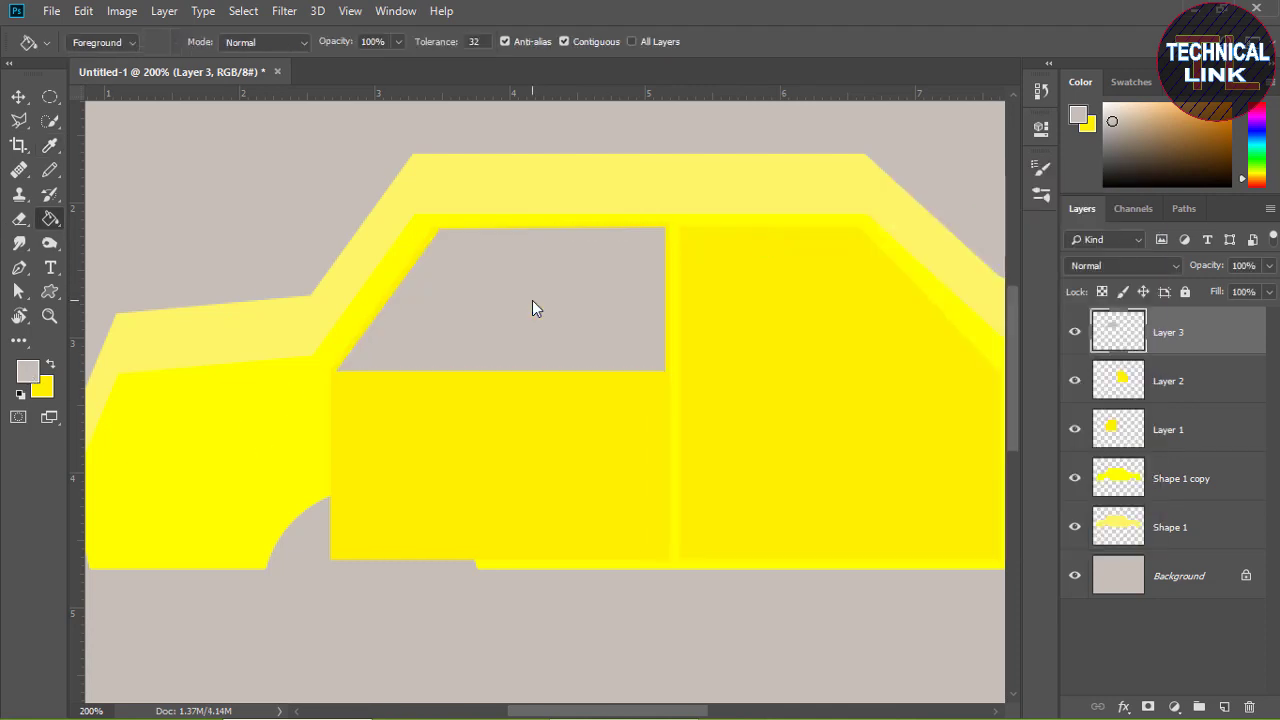
pyautogui.moveTo(670, 712); pyautogui.dragTo(713, 712)
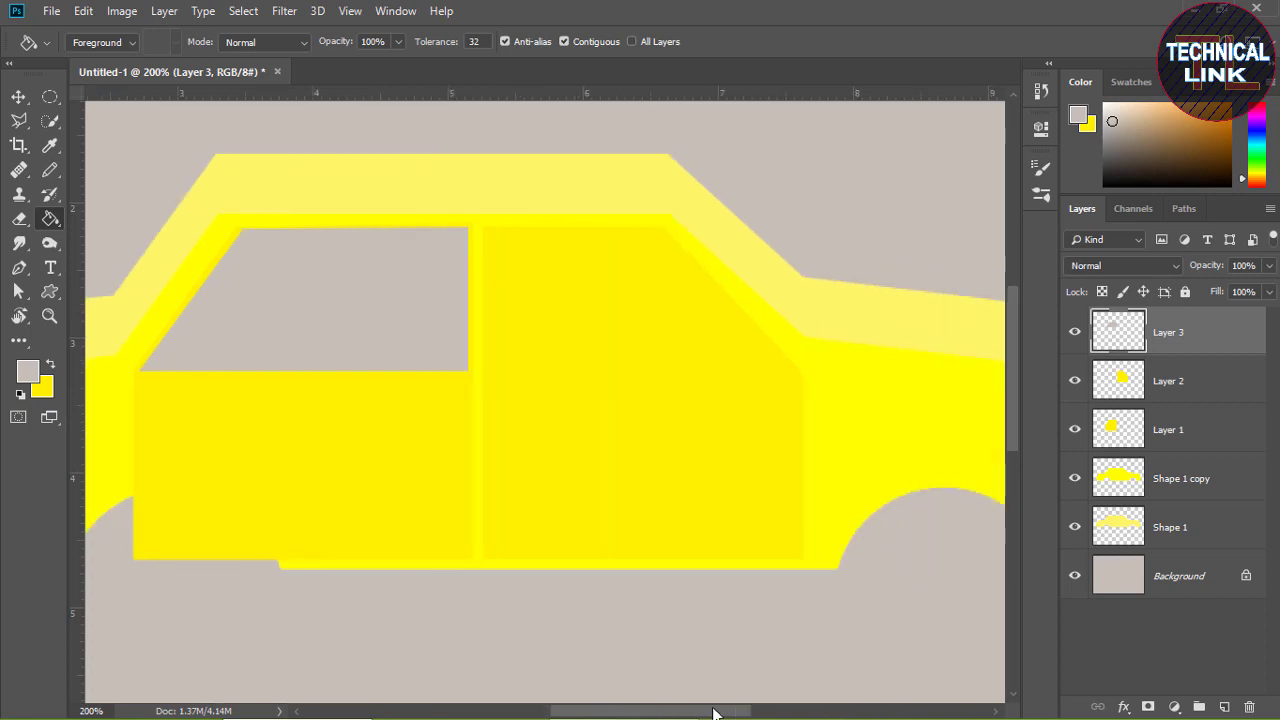
# On new Layer 4, outline the right door window with a slanted top and fill it grey
pyautogui.click(1224, 706)
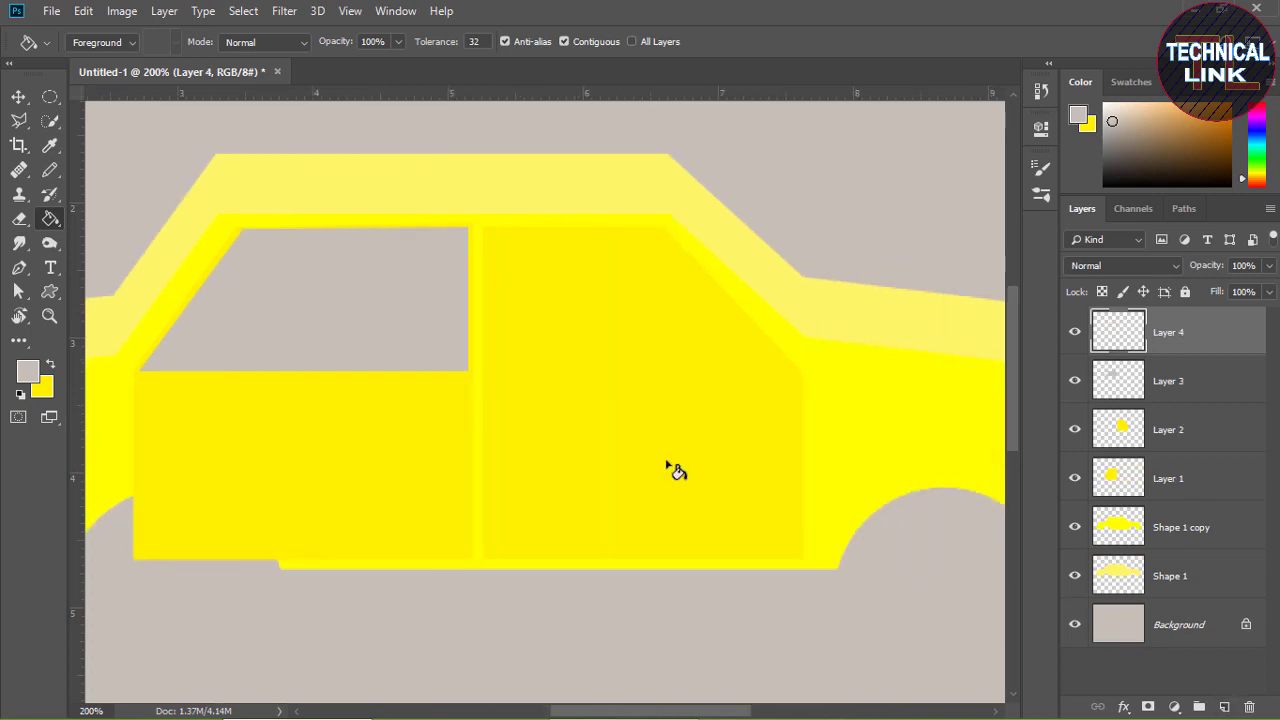
pyautogui.click(18, 120)
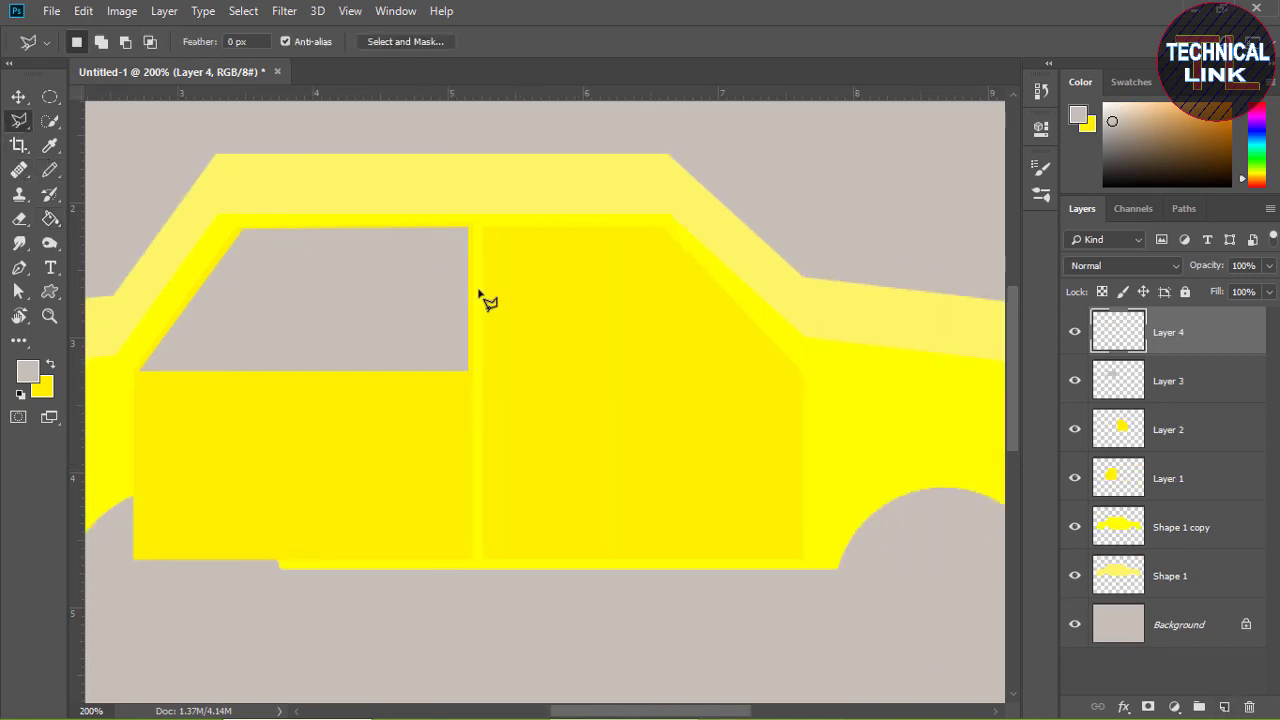
pyautogui.click(486, 229)
pyautogui.click(488, 370)
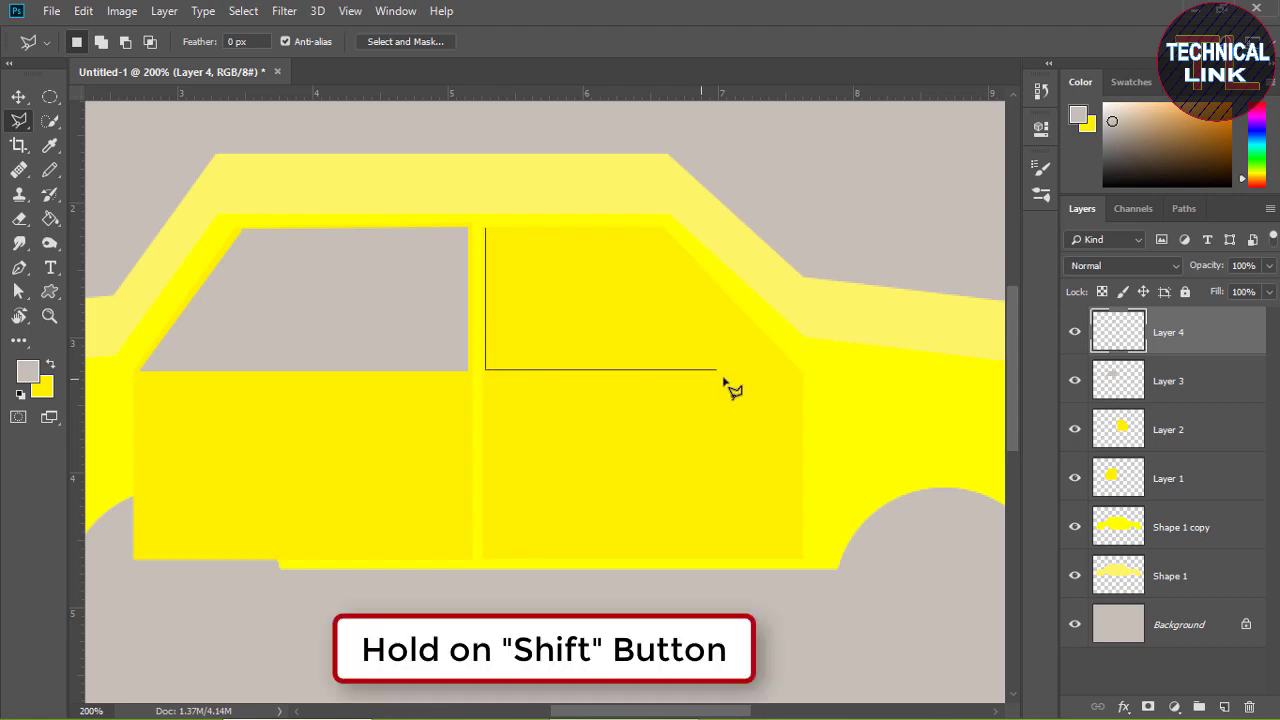
pyautogui.click(790, 370)
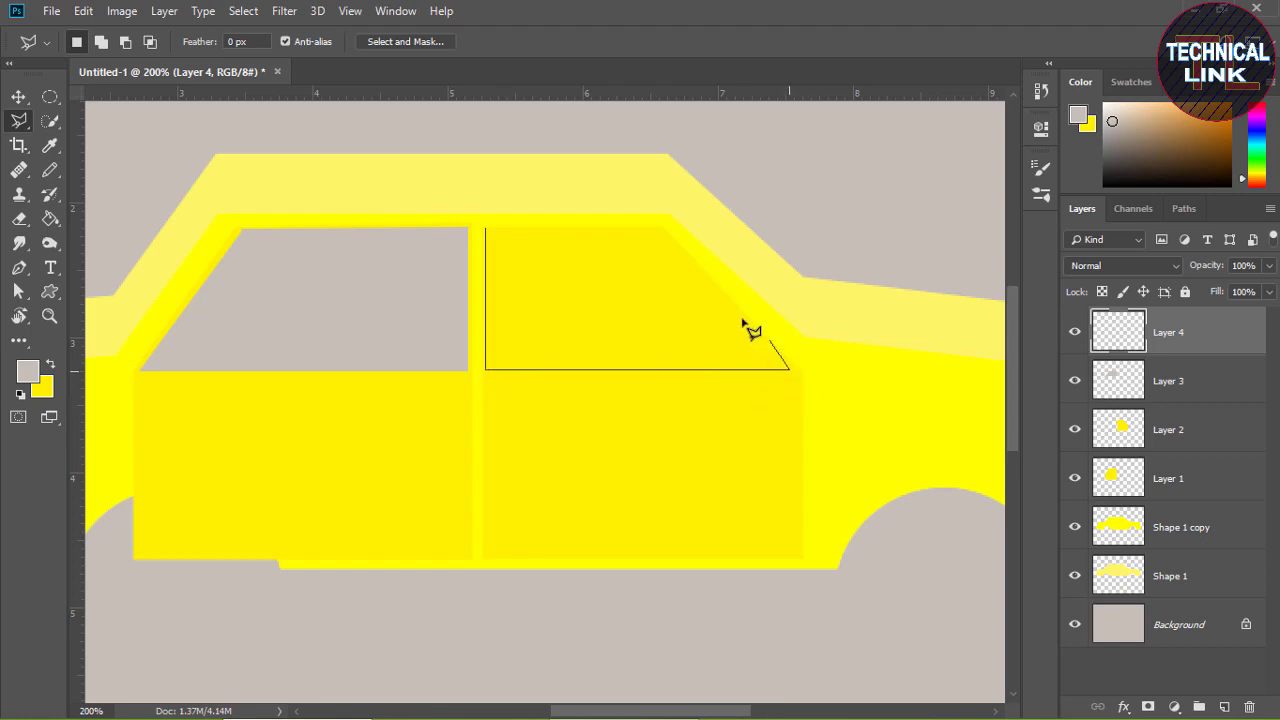
pyautogui.click(659, 229)
pyautogui.click(487, 229)
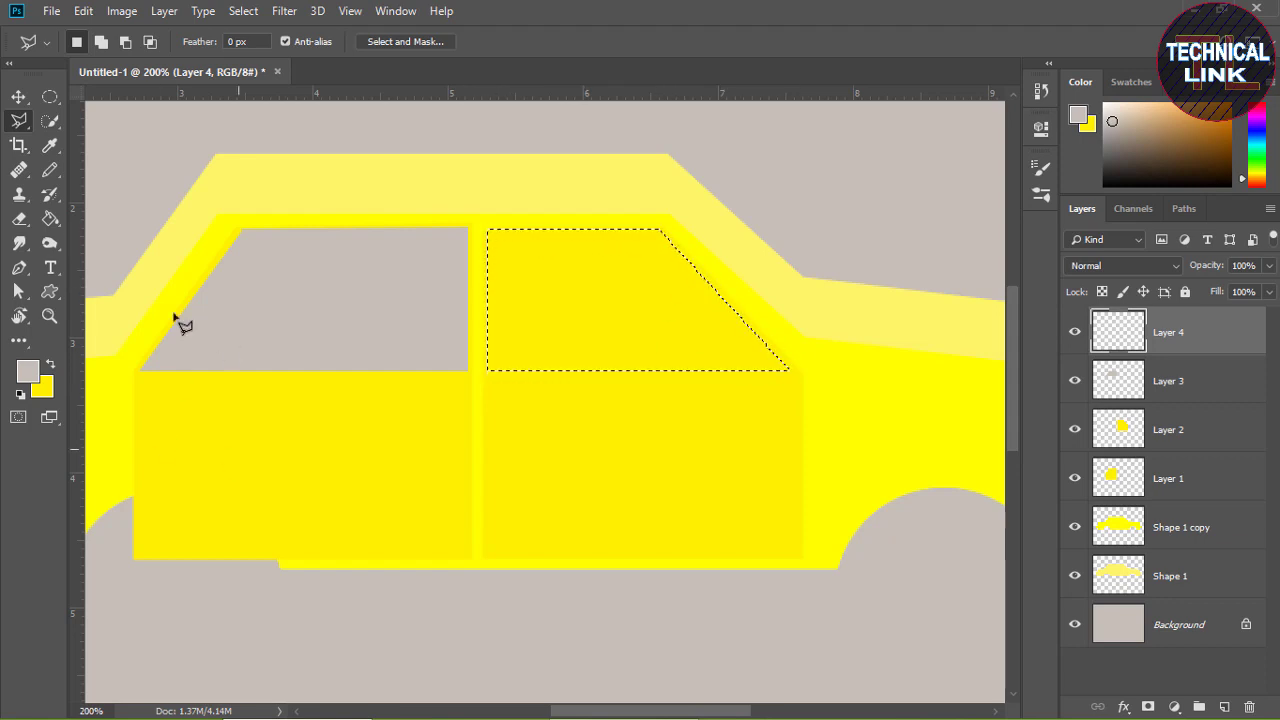
pyautogui.click(50, 218)
pyautogui.click(574, 322)
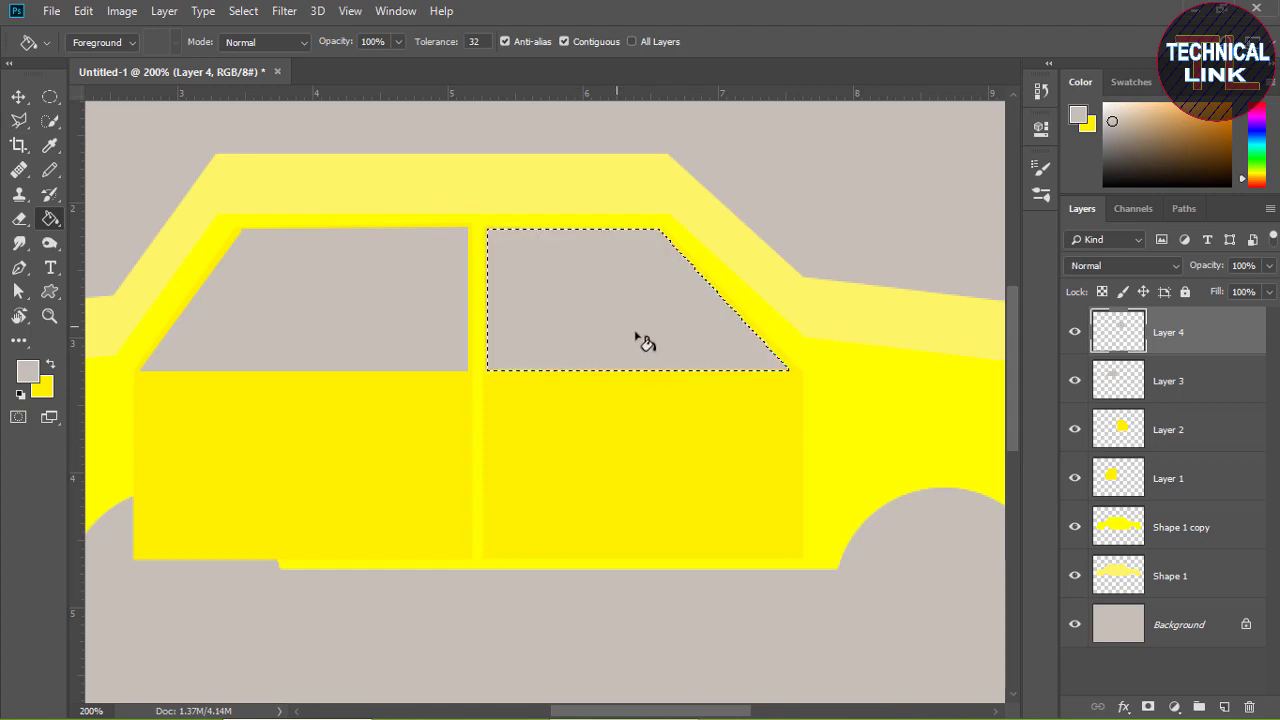
pyautogui.hotkey('ctrl', 'd')
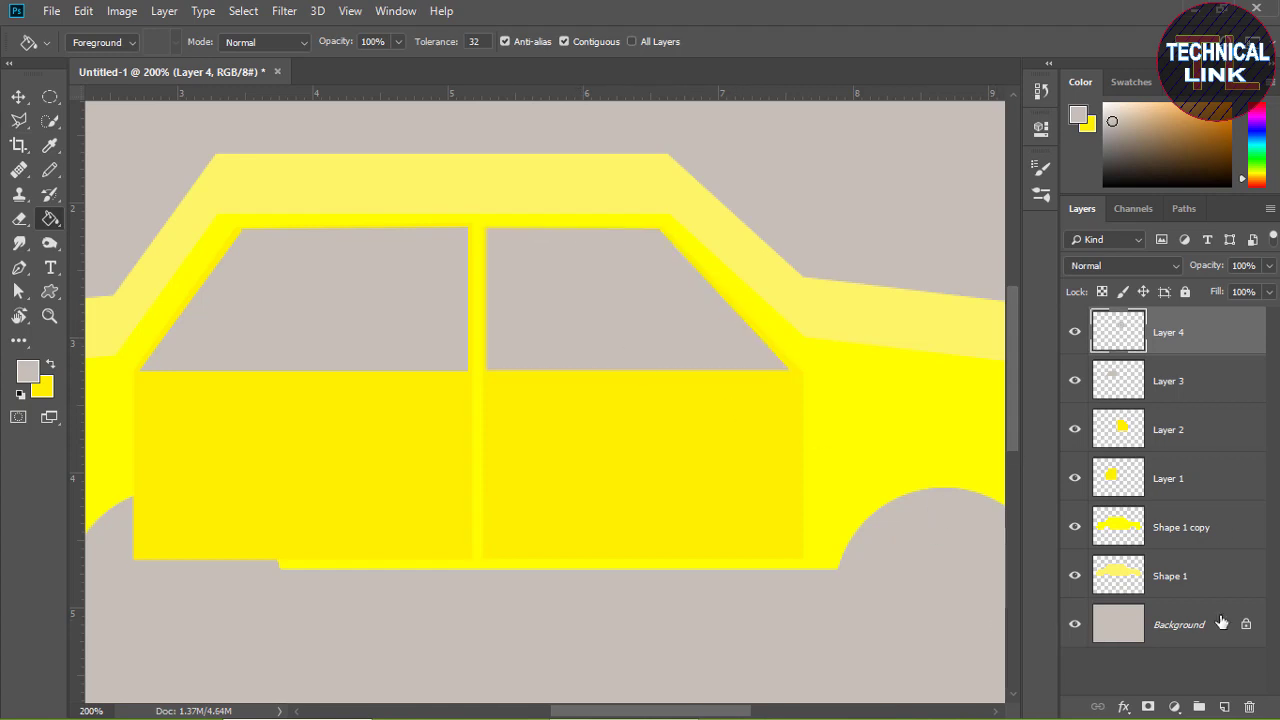
# On new Layer 5, outline the slanted strip along the front roof pillar
pyautogui.click(1225, 708)
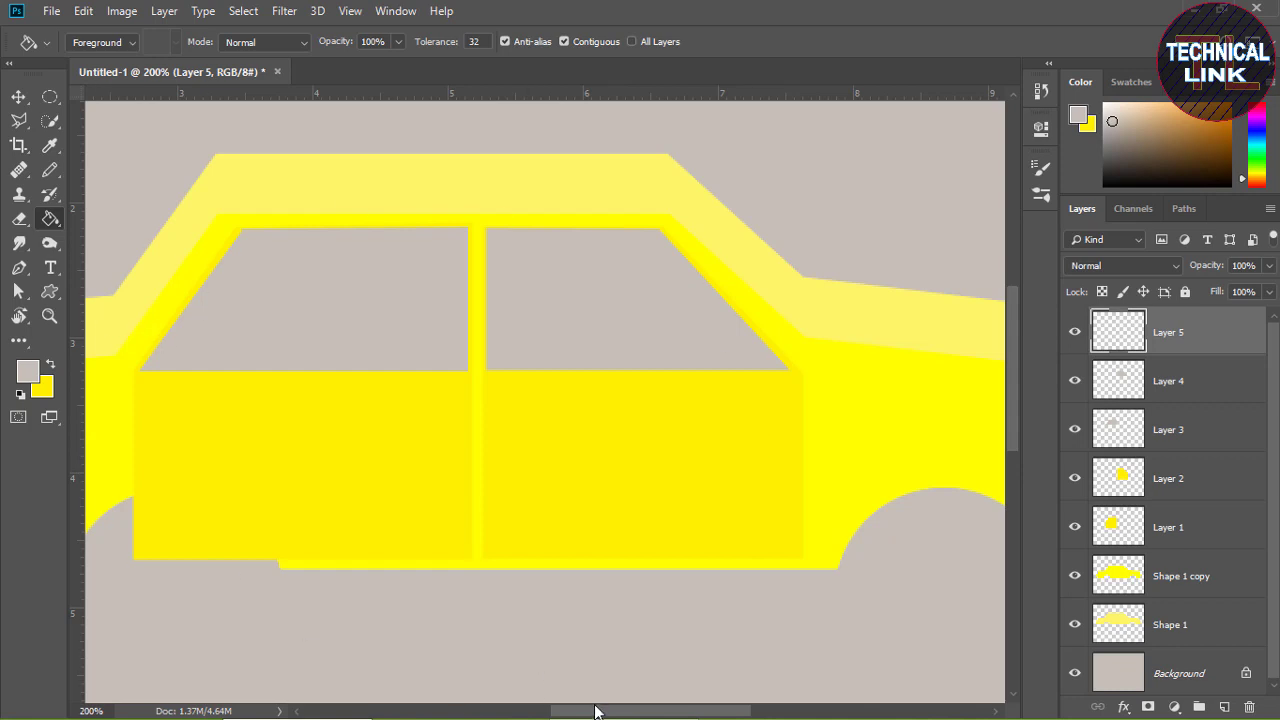
pyautogui.moveTo(595, 712); pyautogui.dragTo(572, 712)
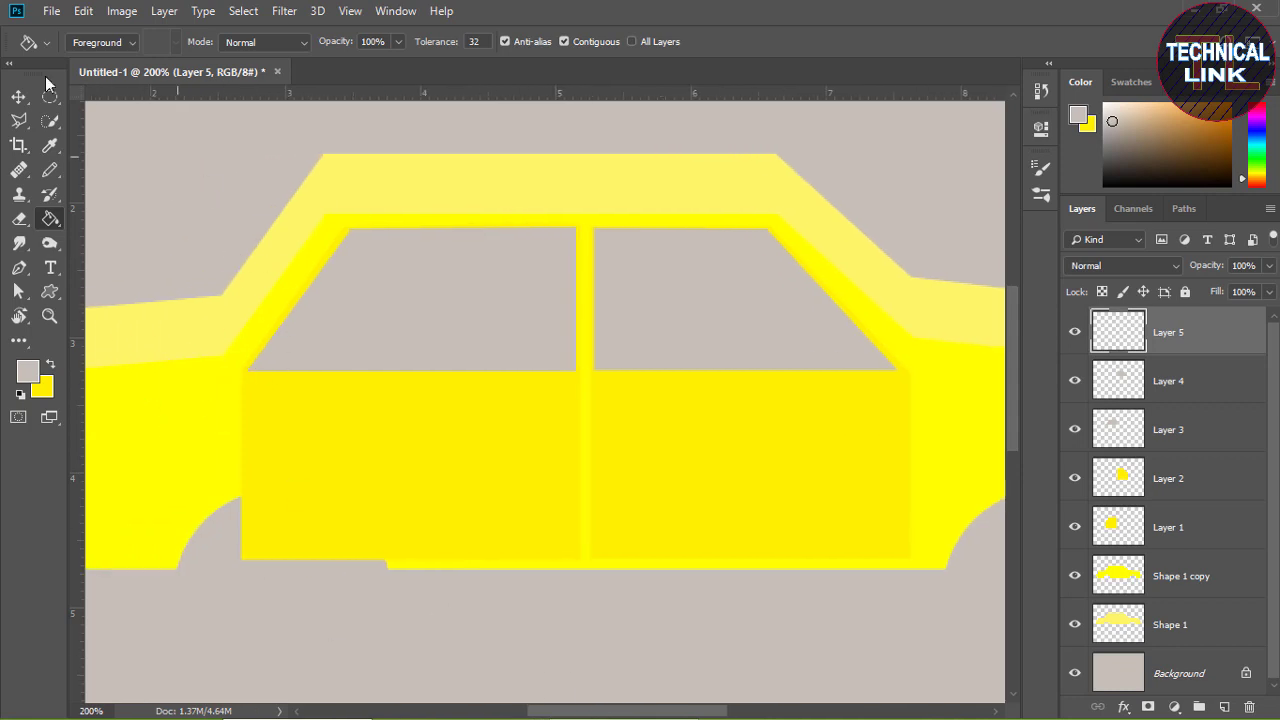
pyautogui.click(18, 121)
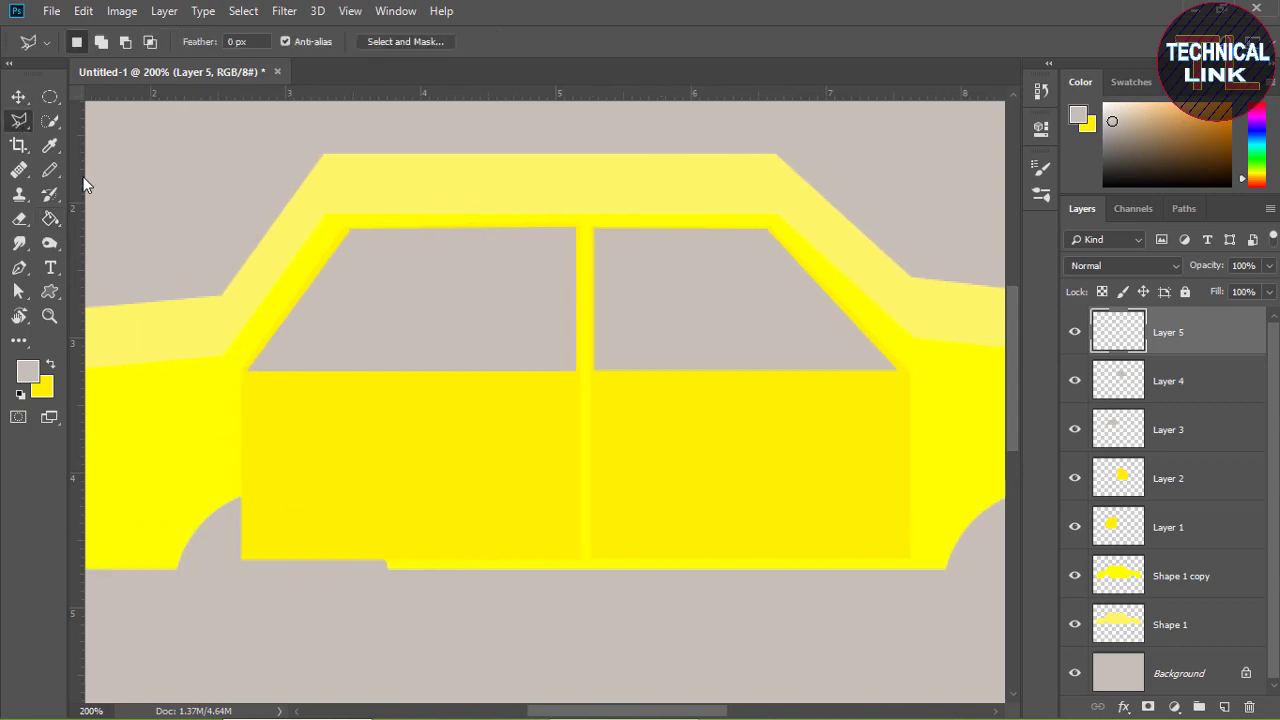
pyautogui.click(223, 296)
pyautogui.click(229, 340)
pyautogui.click(321, 216)
pyautogui.click(317, 164)
pyautogui.click(224, 296)
# Fill the pillar strip grey, deselect, and add an empty Layer 6
pyautogui.click(50, 218)
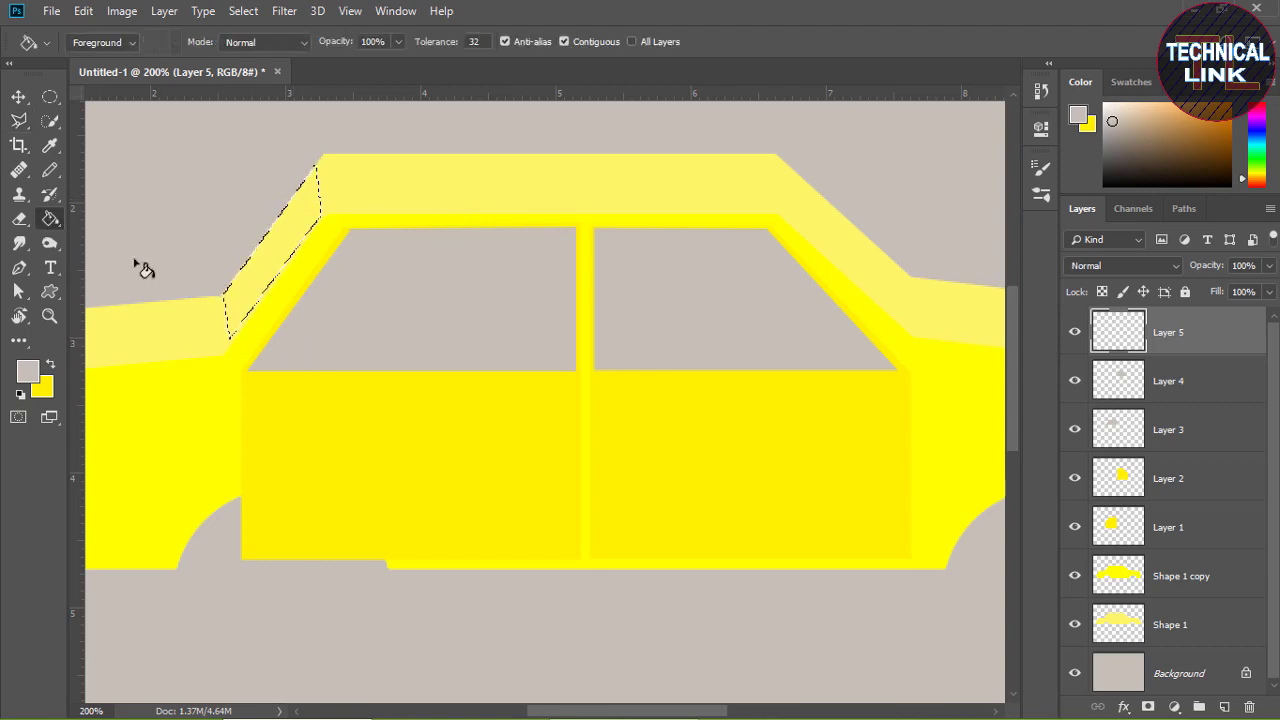
pyautogui.click(265, 260)
pyautogui.hotkey('ctrl', 'd')
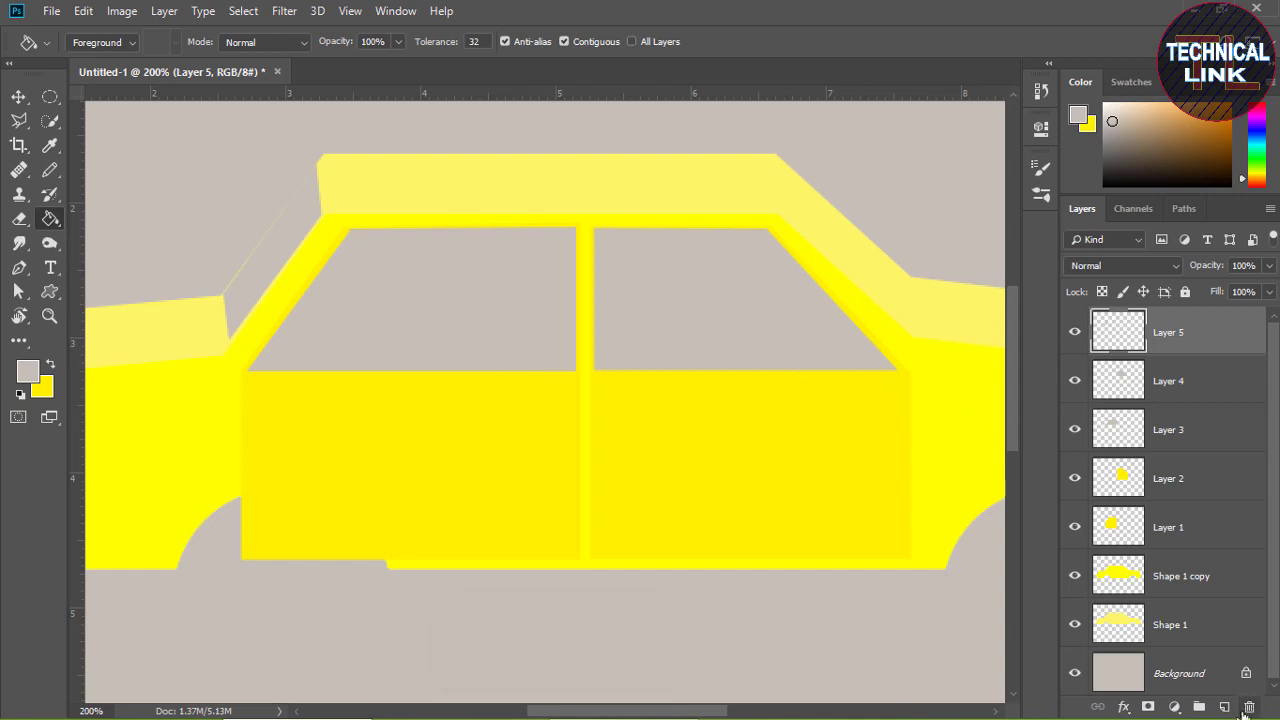
pyautogui.click(1224, 707)
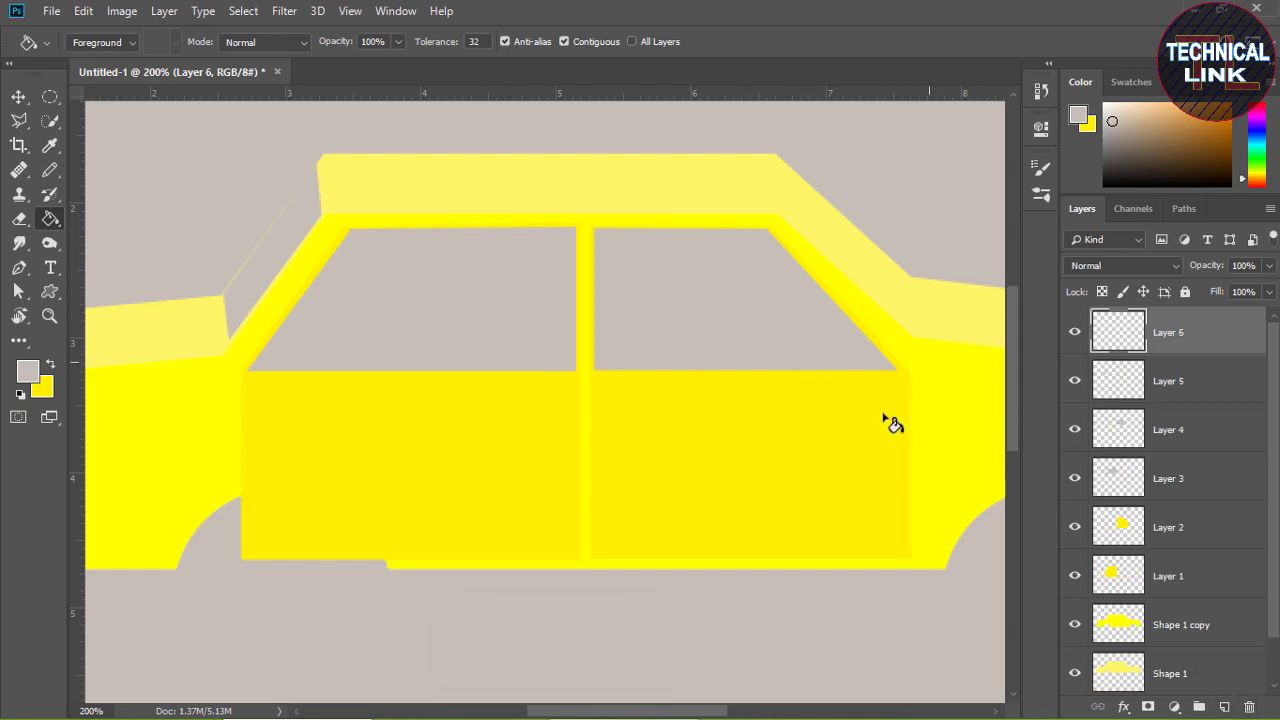
# Outline the rear roof-pillar strip with the Polygonal Lasso, fill it grey, and deselect
pyautogui.click(20, 121)
pyautogui.moveTo(672, 716); pyautogui.dragTo(685, 716)
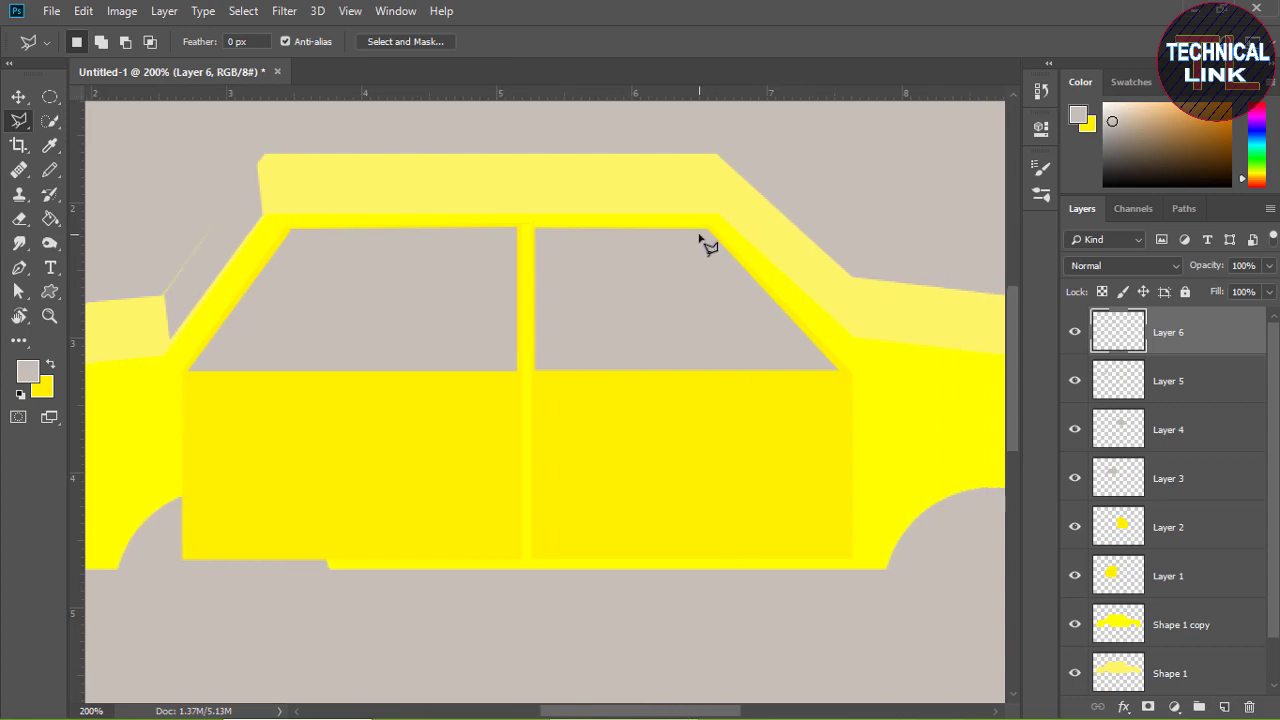
pyautogui.click(719, 157)
pyautogui.click(720, 214)
pyautogui.click(851, 333)
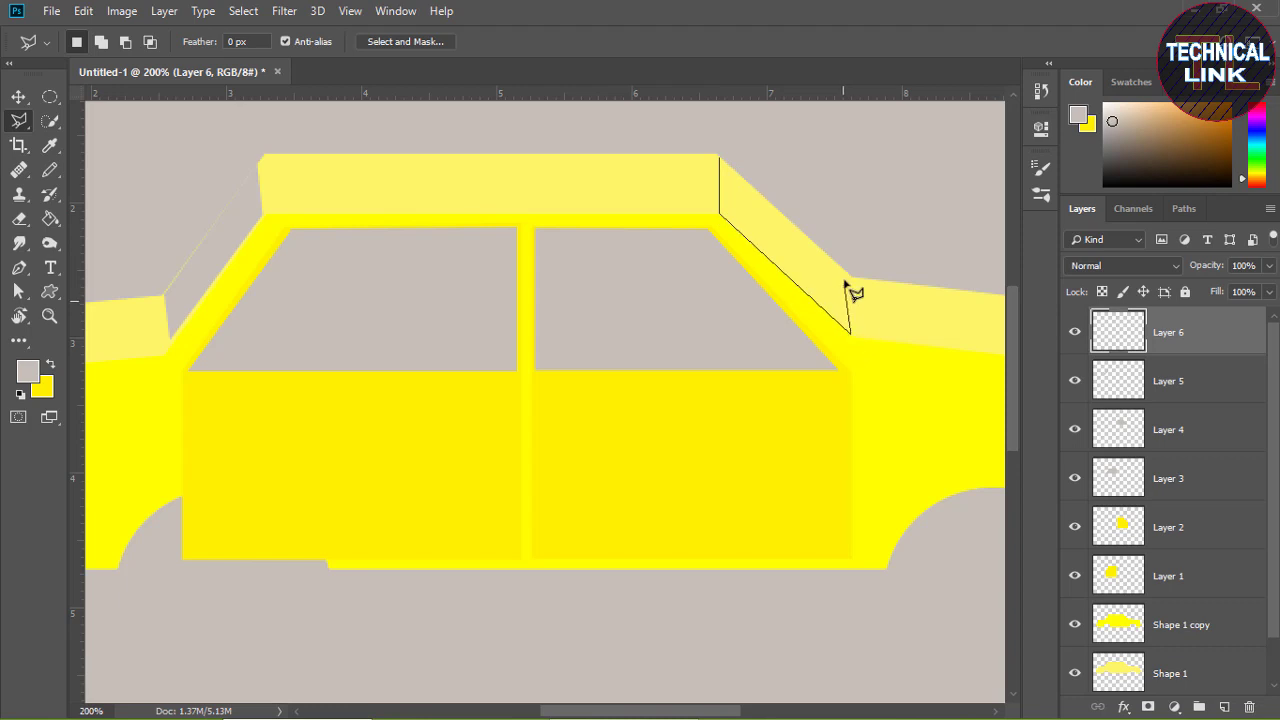
pyautogui.click(851, 278)
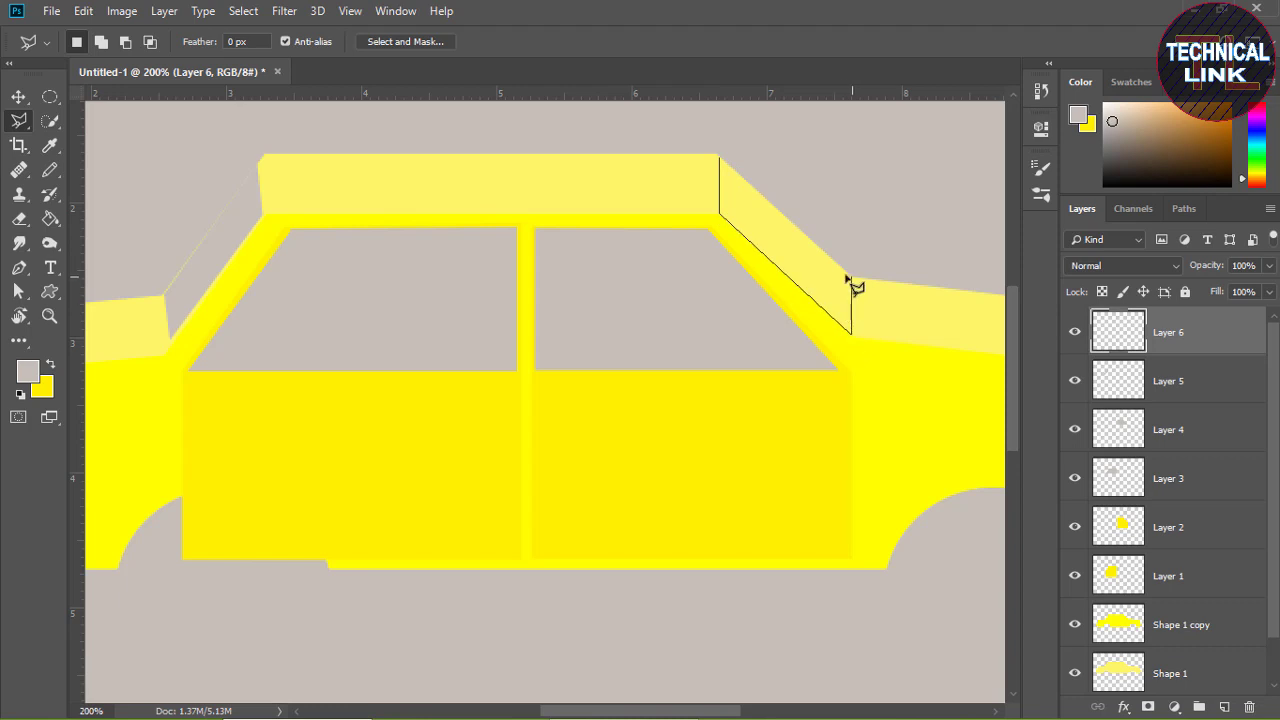
pyautogui.click(722, 160)
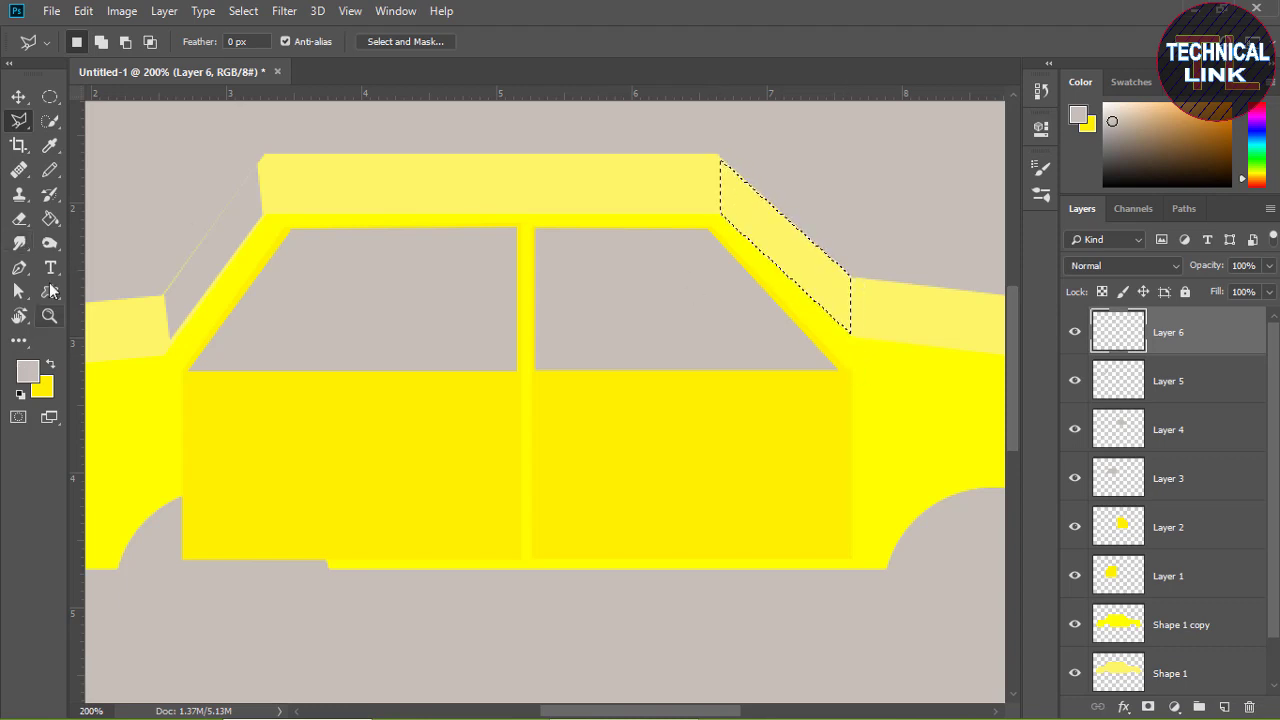
pyautogui.click(50, 218)
pyautogui.click(805, 272)
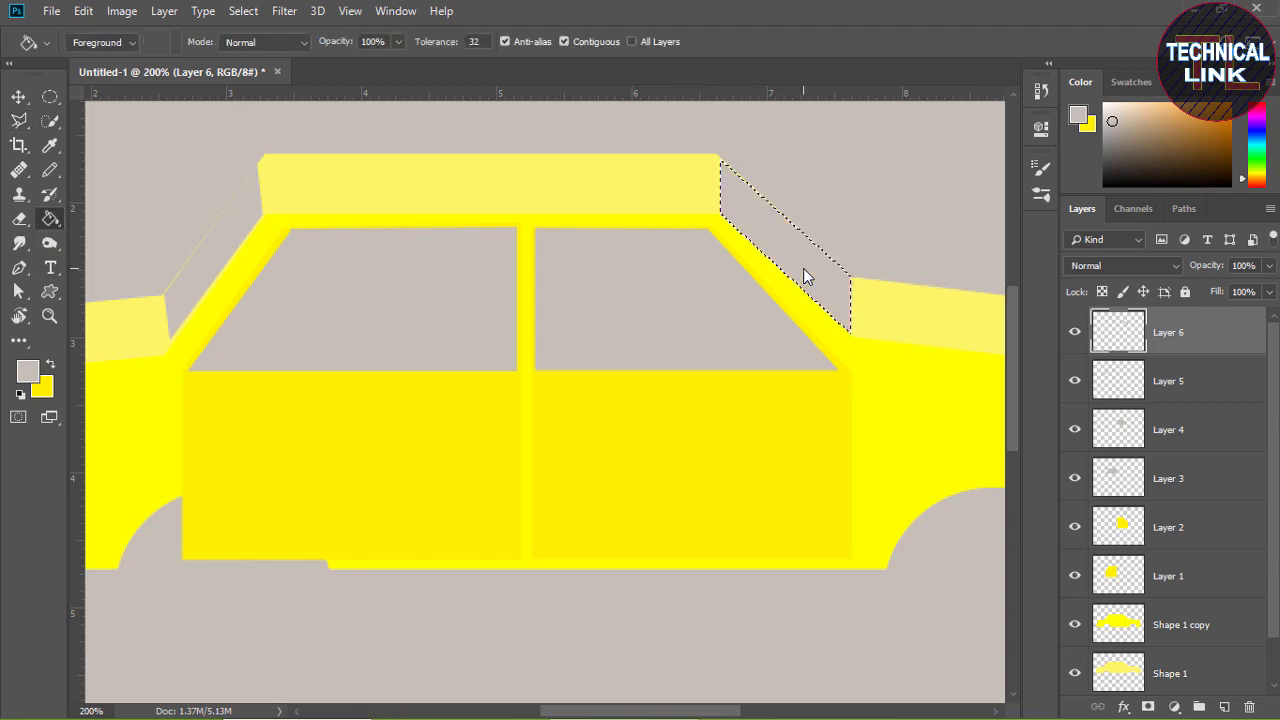
pyautogui.hotkey('ctrl', 'd')
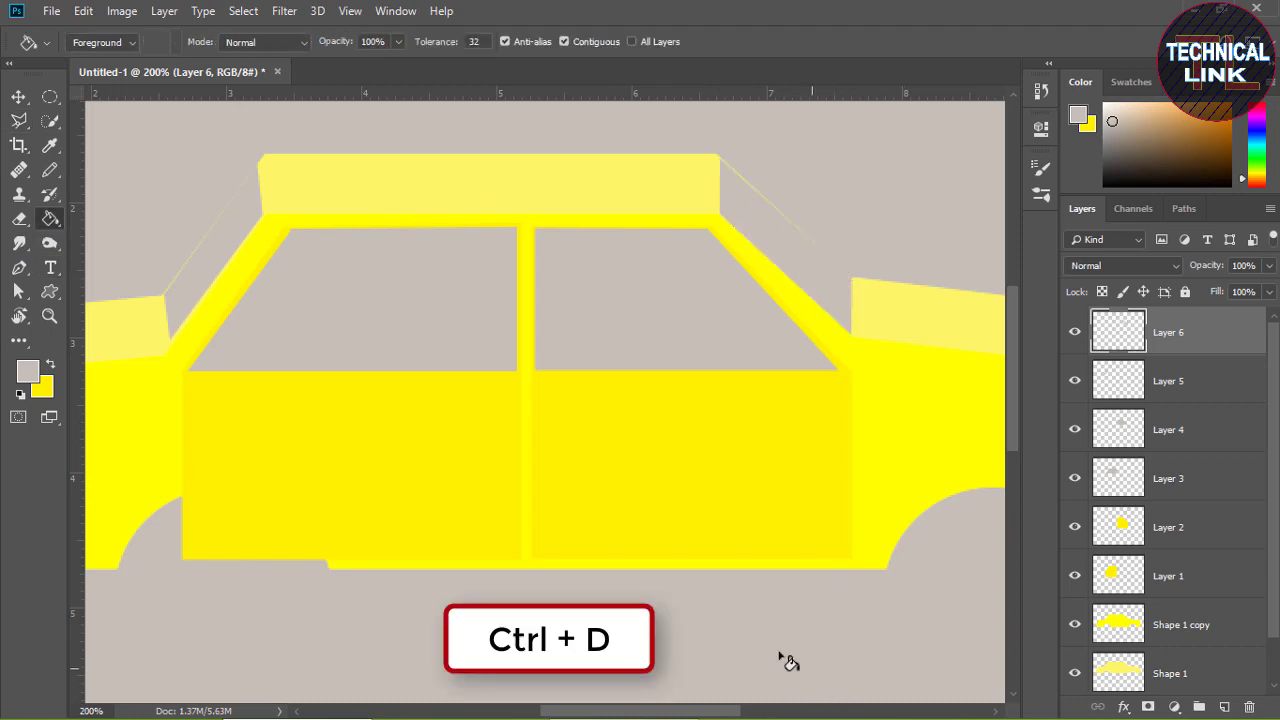
pyautogui.hotkey('ctrl', '-')
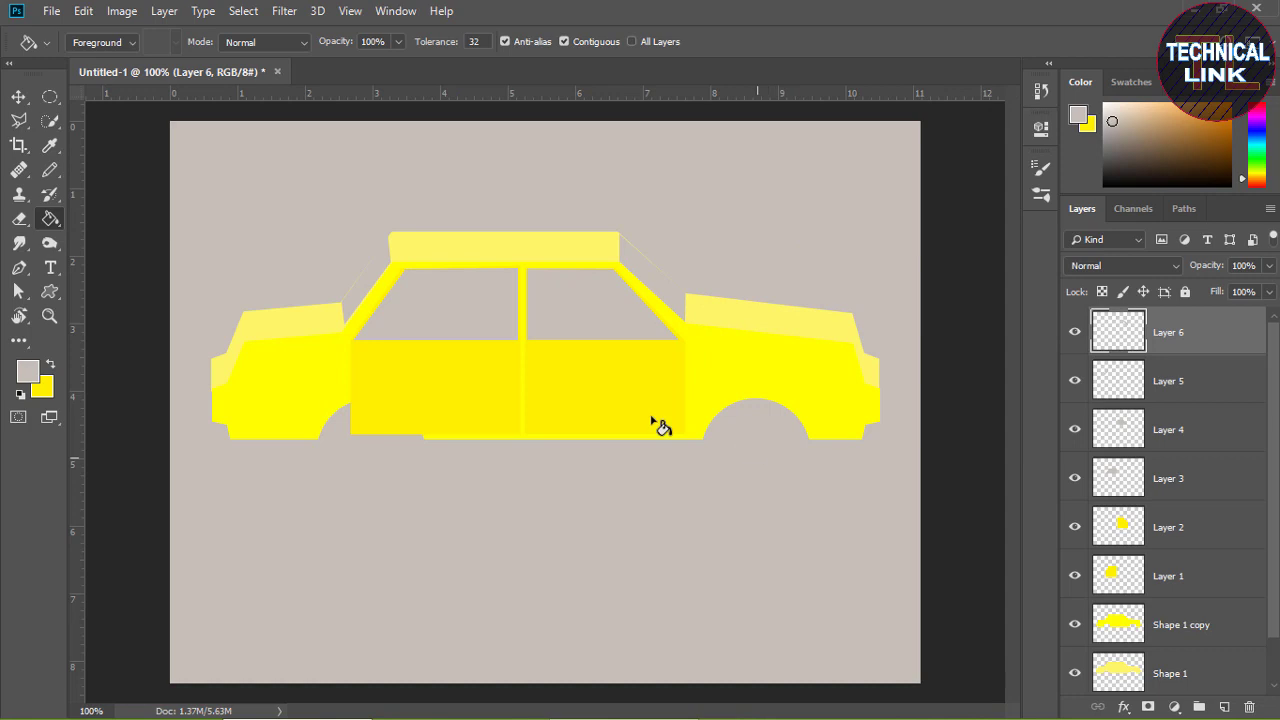
# Draw a circular elliptical selection over the front wheel
pyautogui.press('m')
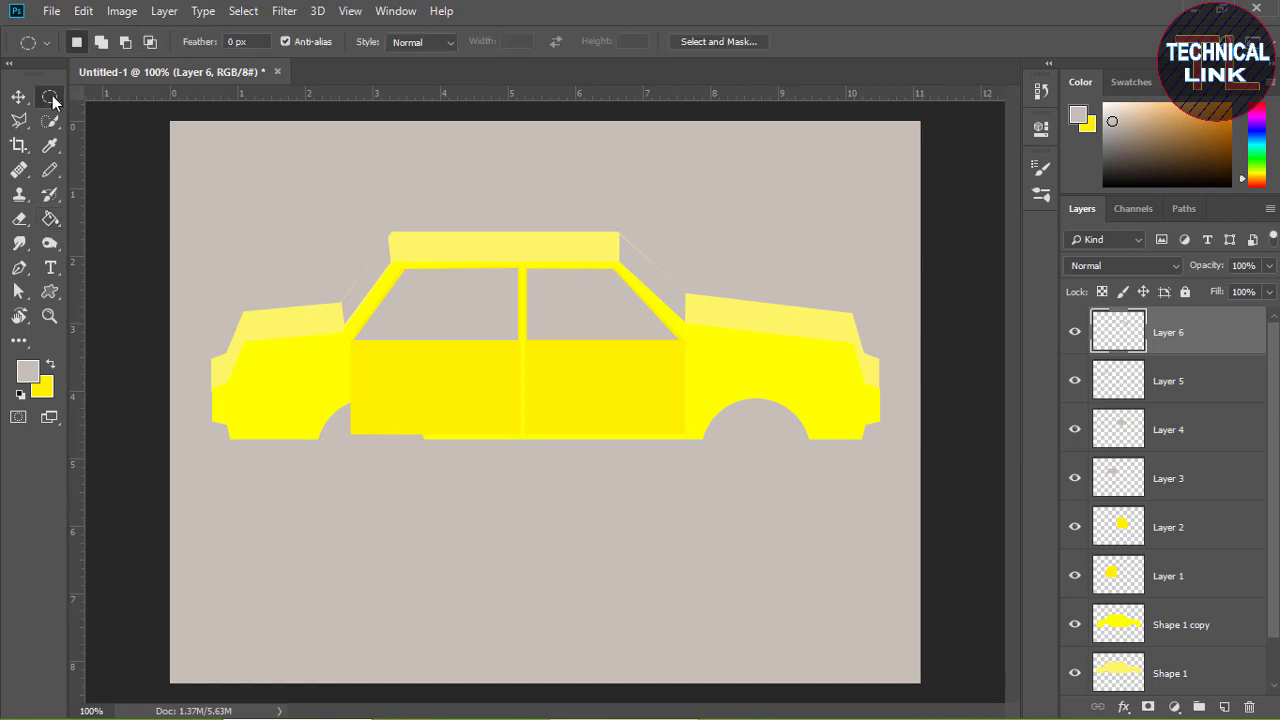
pyautogui.rightClick(52, 95)
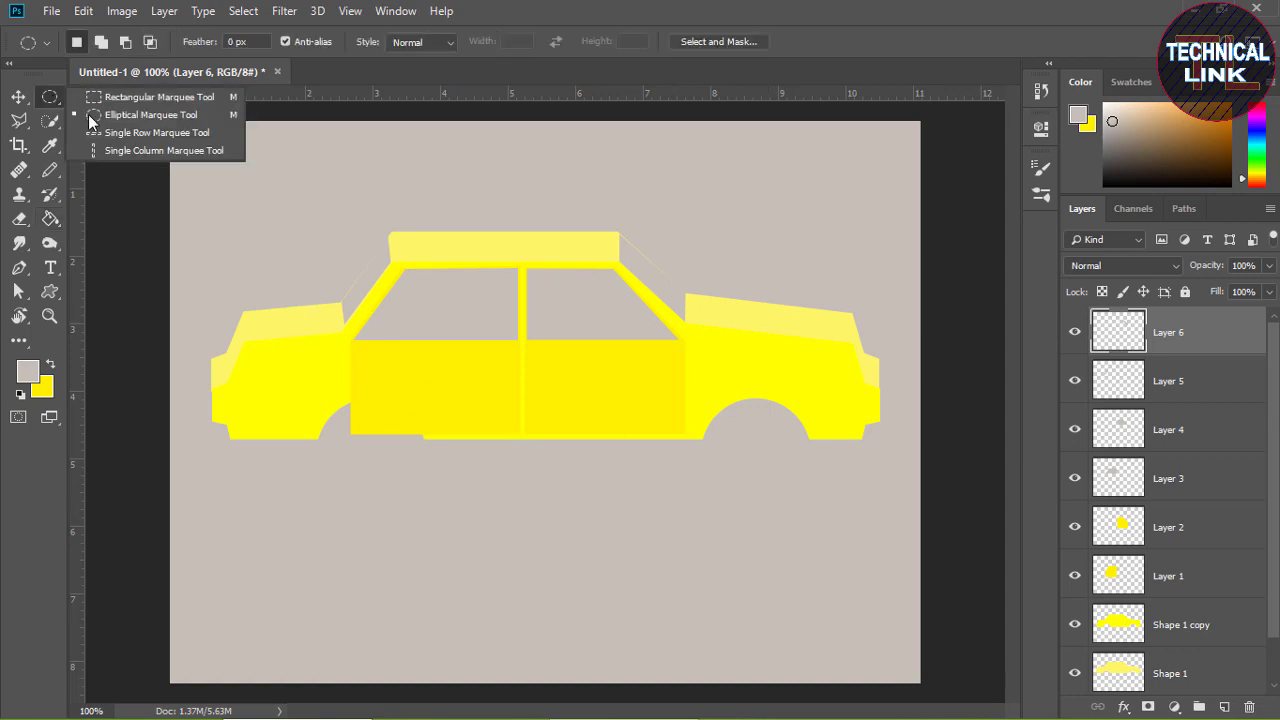
pyautogui.click(147, 114)
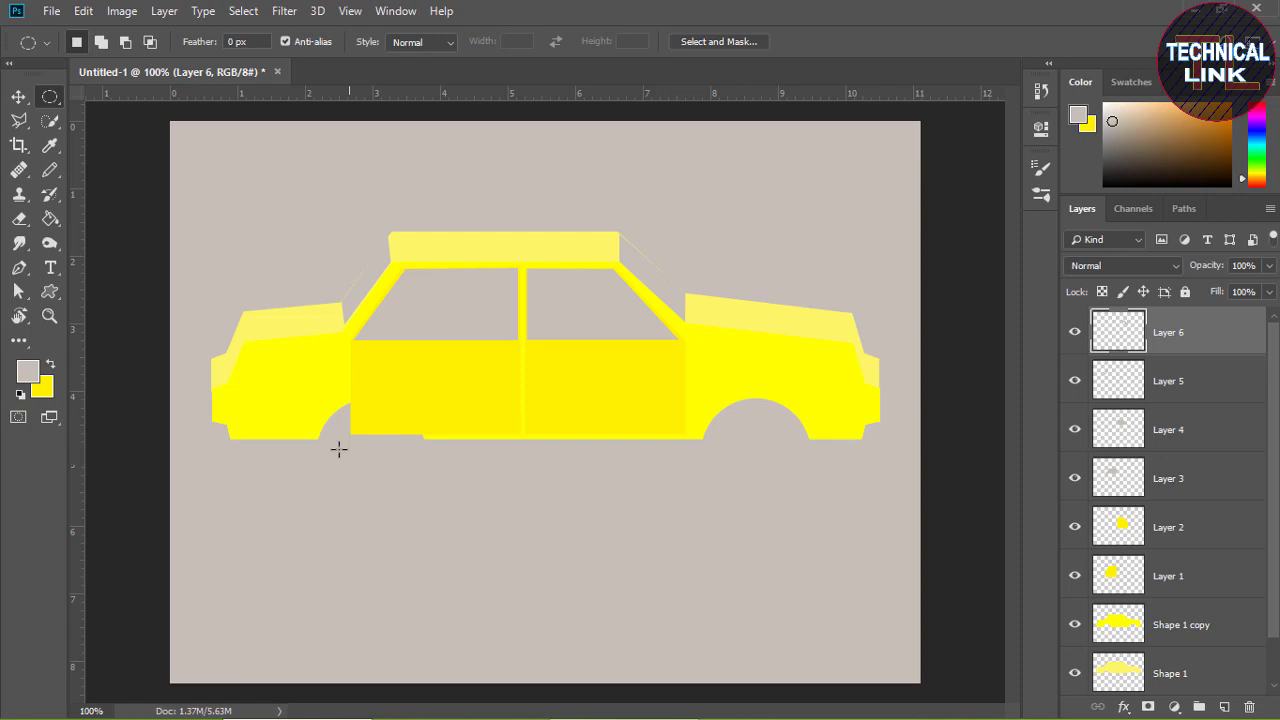
pyautogui.moveTo(321, 397); pyautogui.dragTo(447, 500)
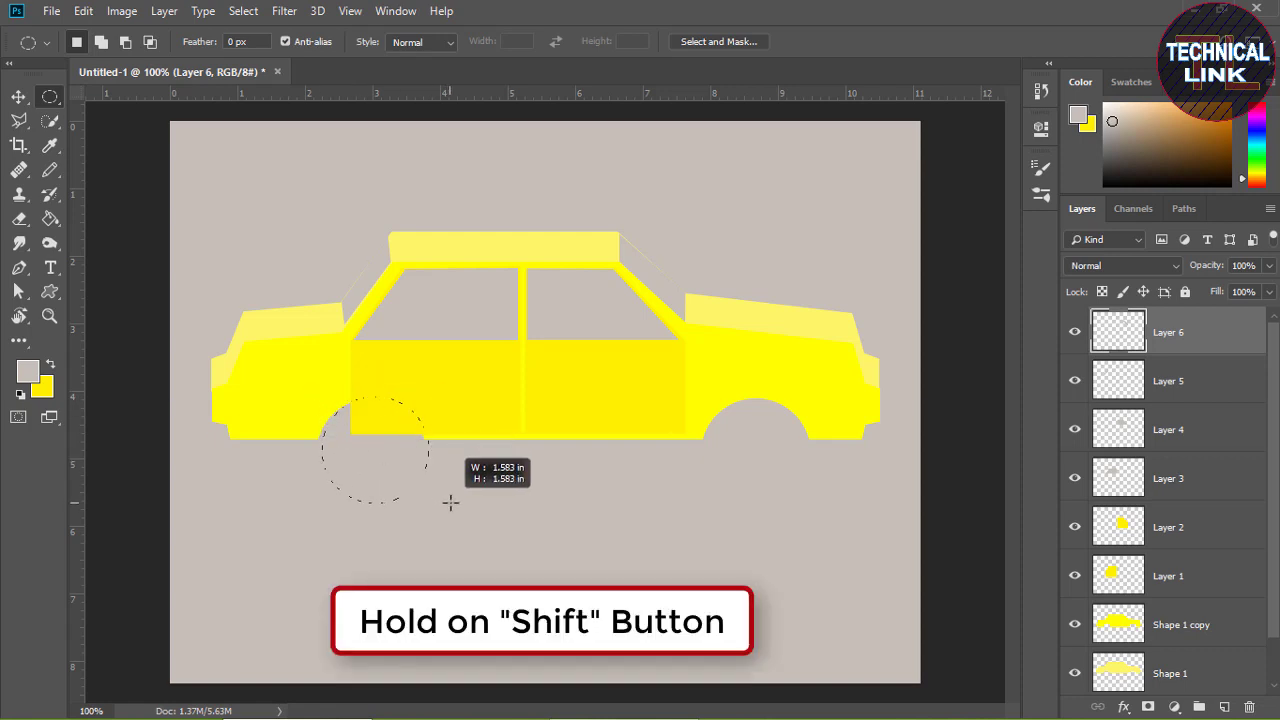
pyautogui.moveTo(447, 500); pyautogui.dragTo(451, 503)
# Delete the circle from Layer 1 to cut the front wheel arch, then deselect
pyautogui.press('v')
pyautogui.click(512, 483)
pyautogui.hotkey('ctrl', '+')
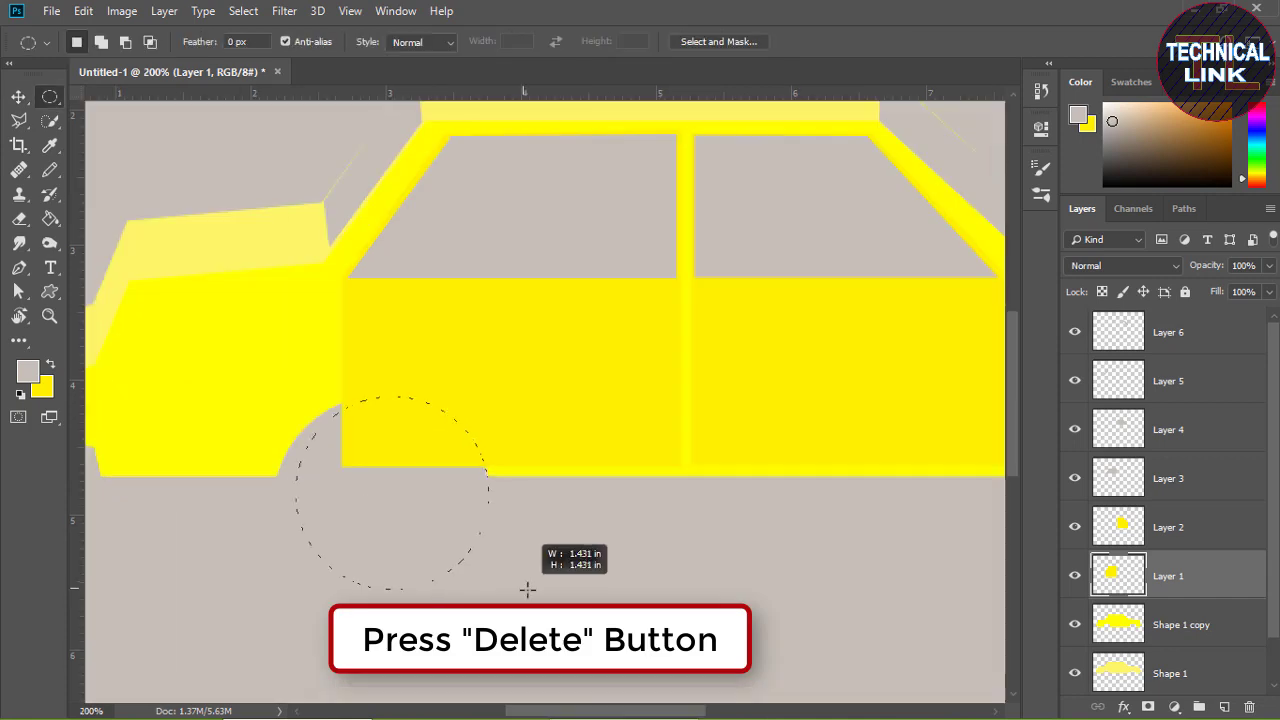
pyautogui.press('Delete')
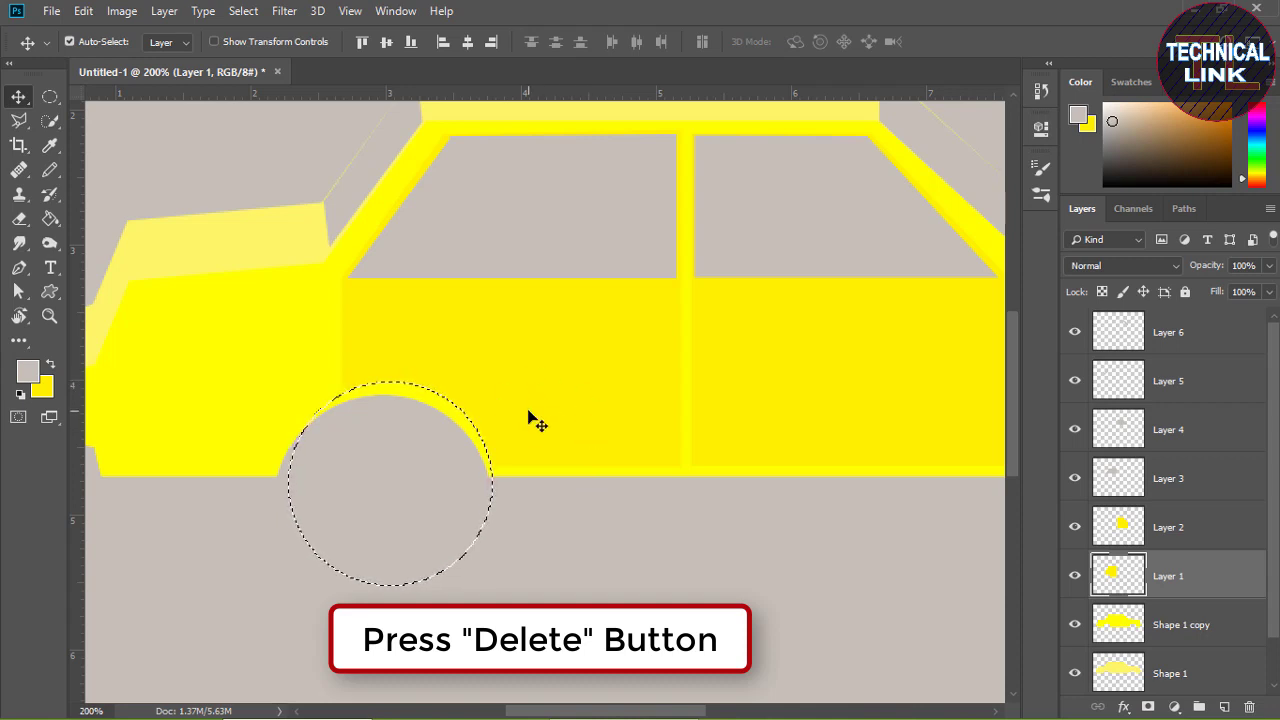
pyautogui.hotkey('ctrl', 'd')
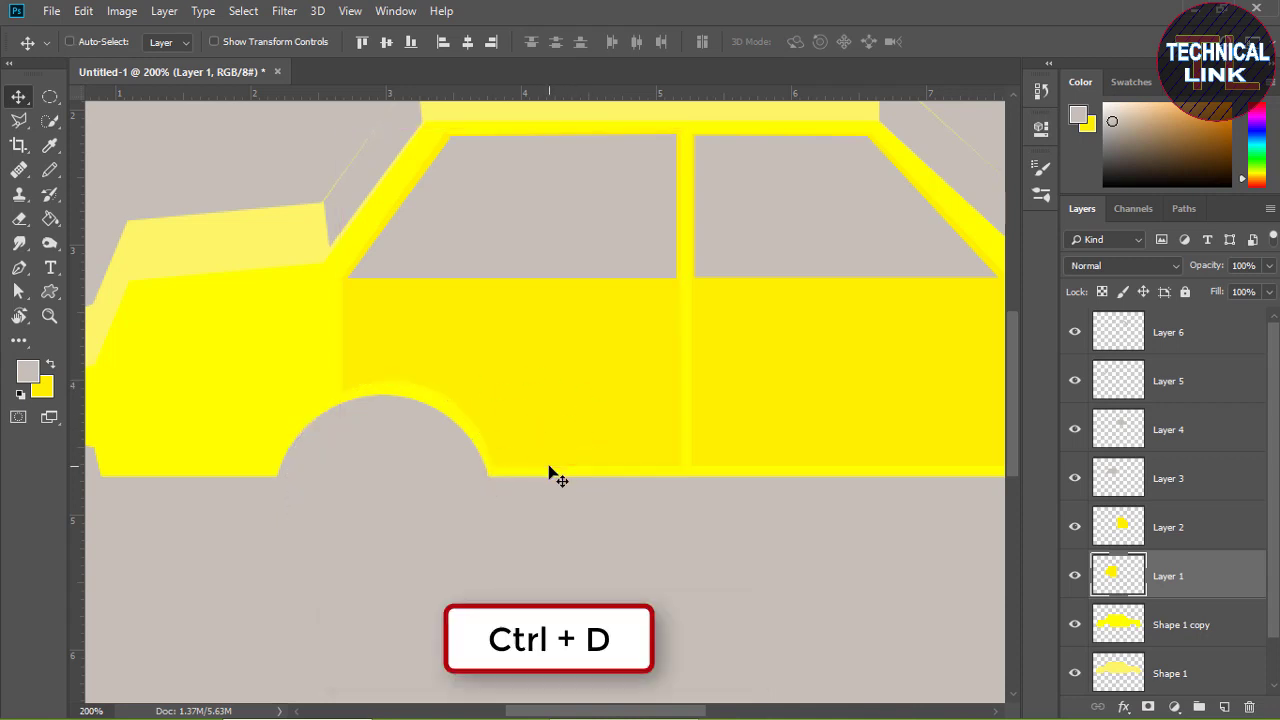
pyautogui.press('ctrl')
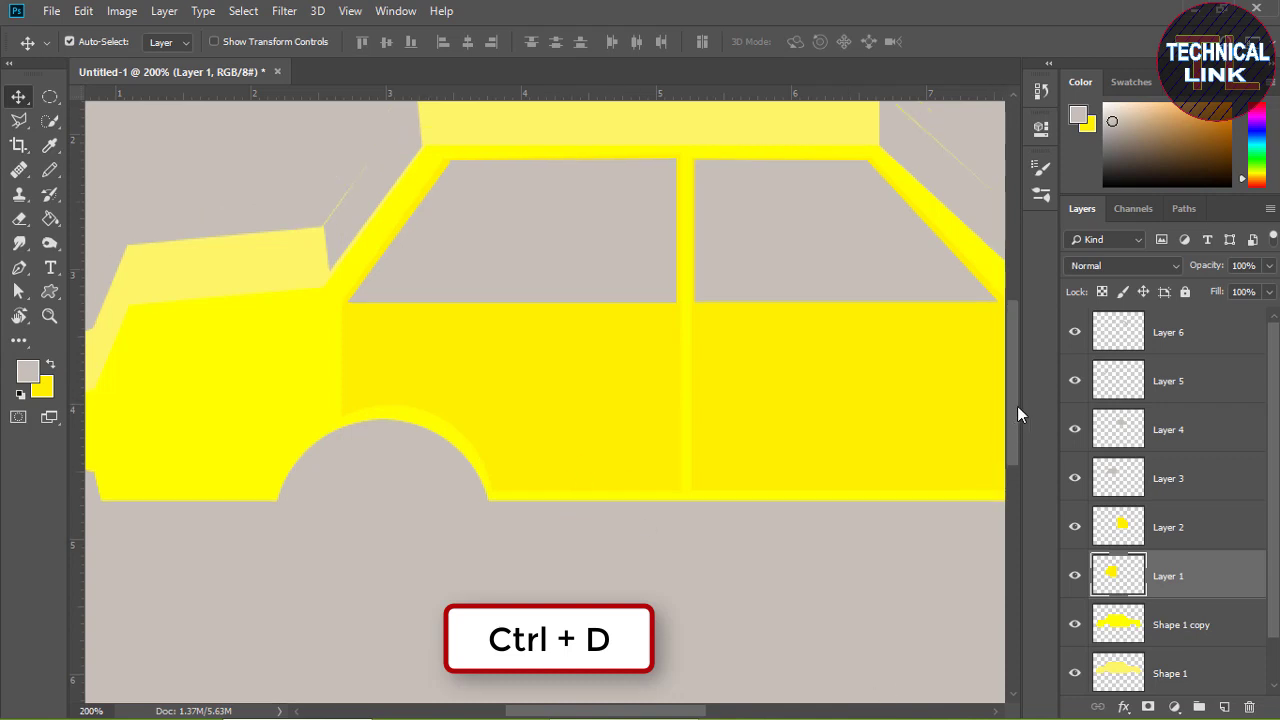
pyautogui.moveTo(1015, 427); pyautogui.dragTo(1022, 388)
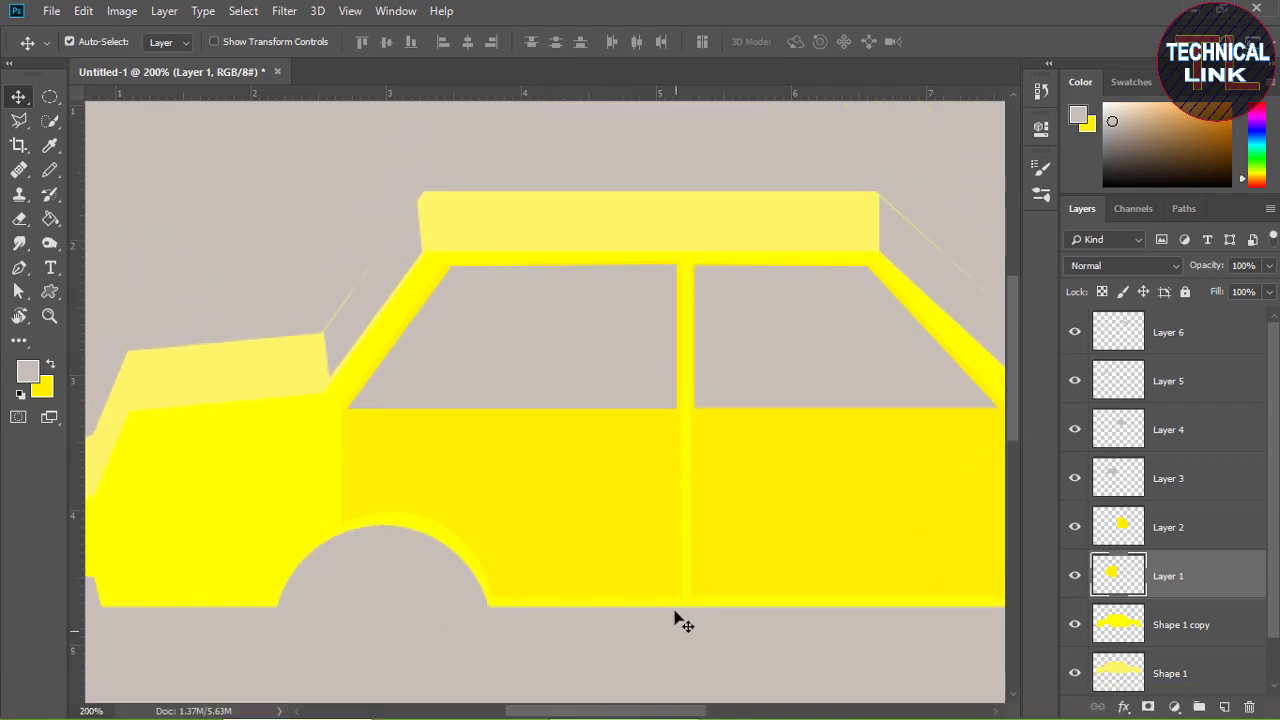
# Add Layer 7 above Layer 6 and outline the hood's top panel with the Polygonal Lasso
pyautogui.click(1217, 340)
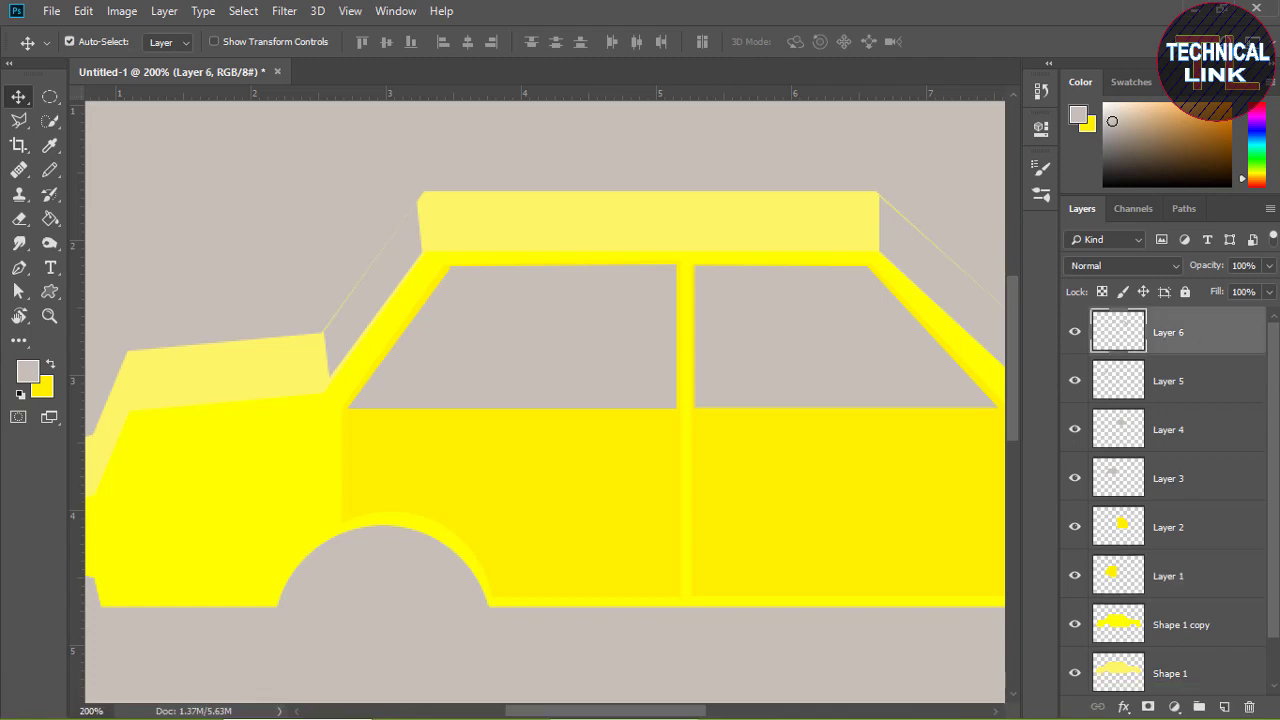
pyautogui.click(1224, 707)
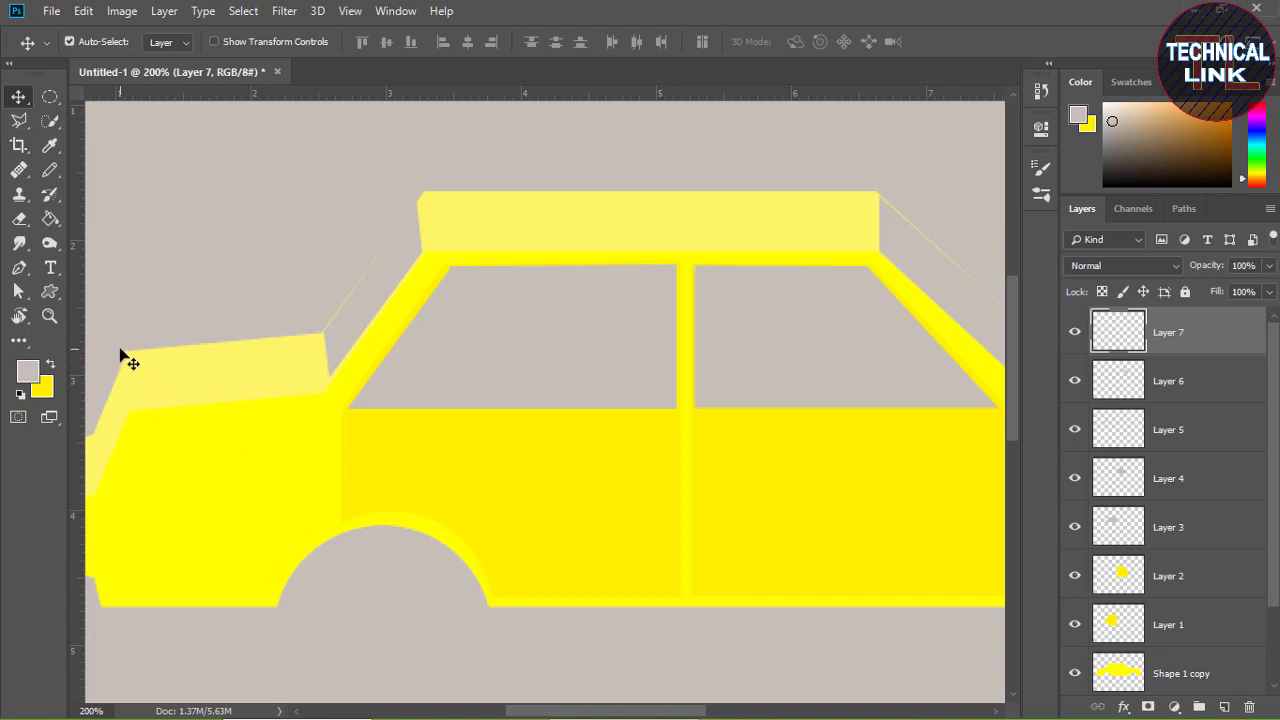
pyautogui.click(19, 120)
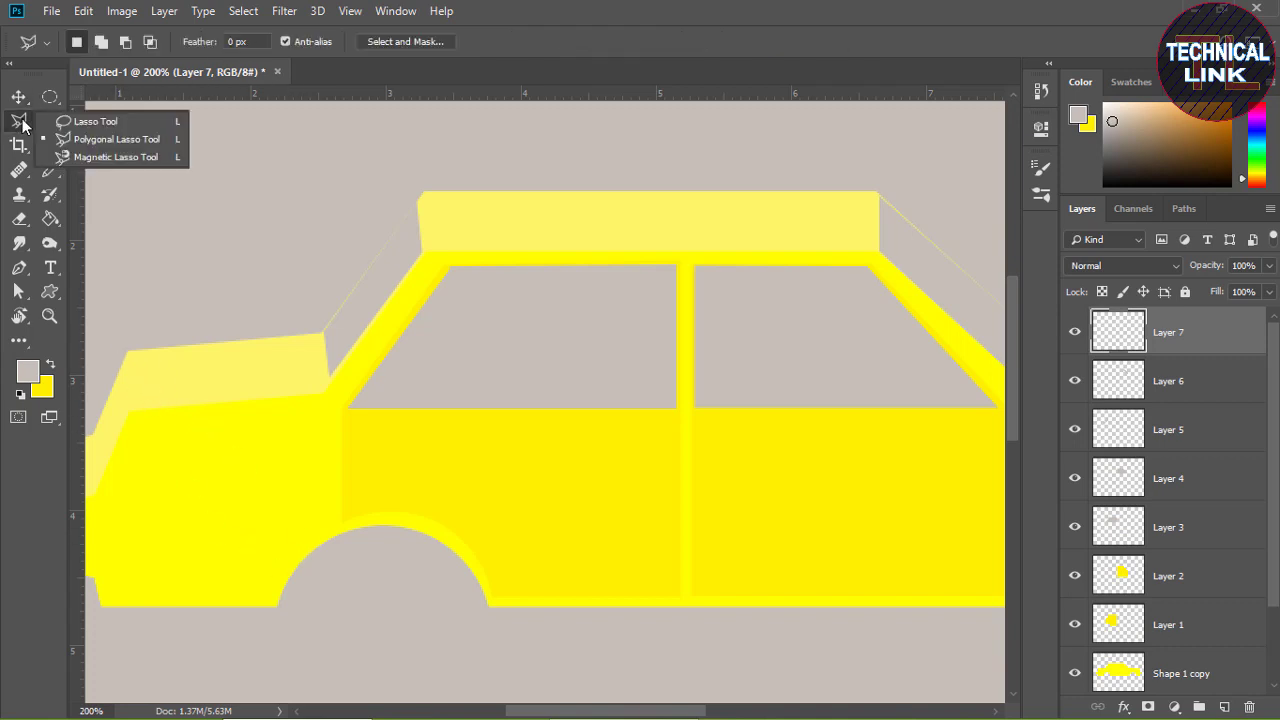
pyautogui.click(82, 140)
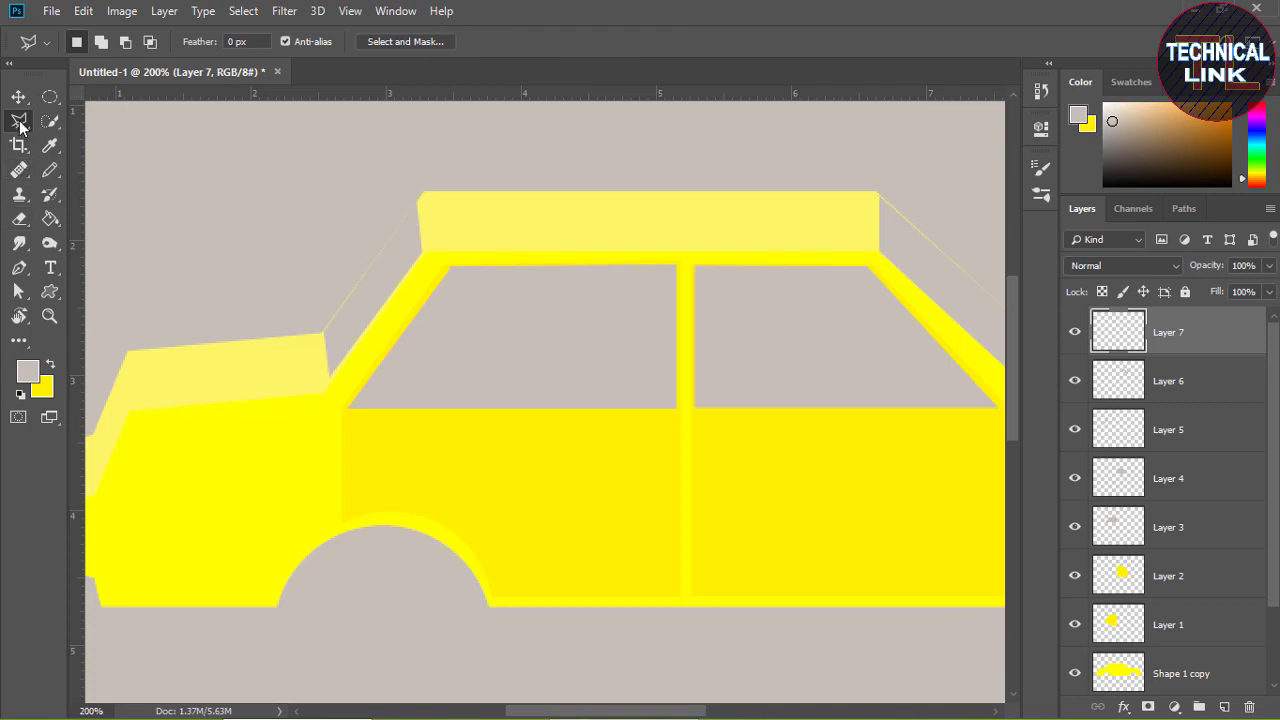
pyautogui.click(128, 353)
pyautogui.click(129, 407)
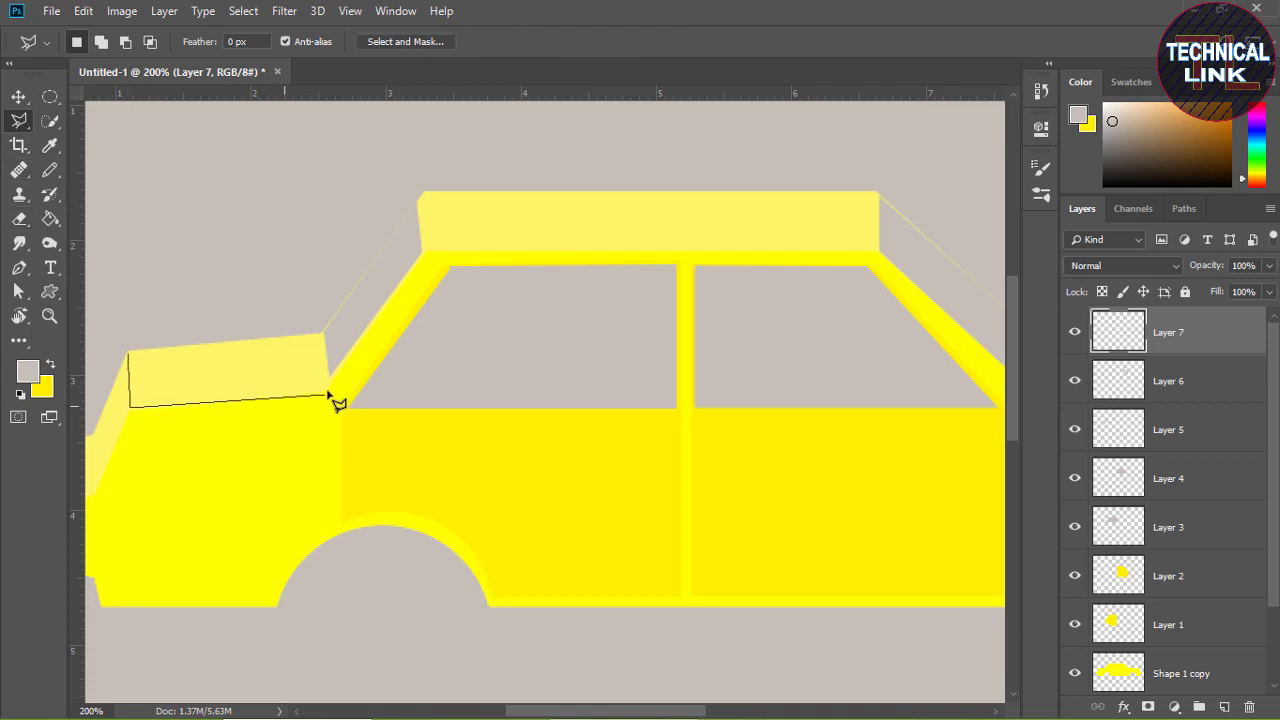
pyautogui.click(317, 391)
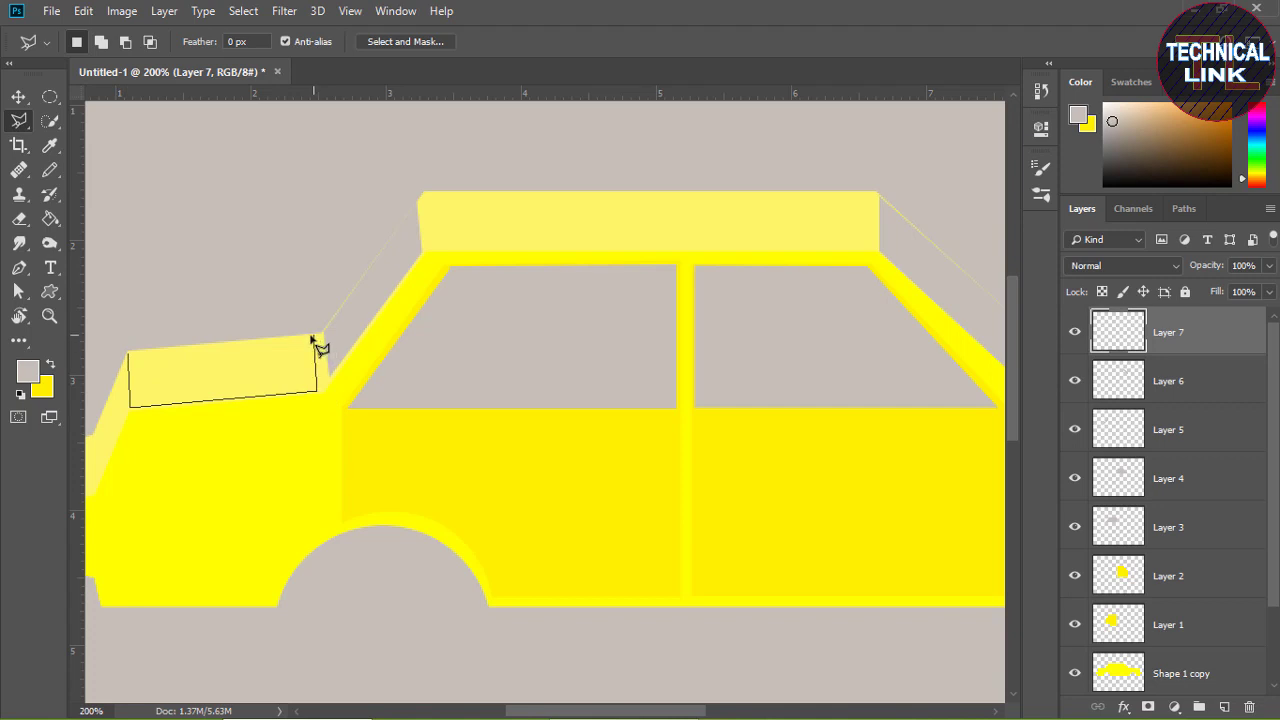
pyautogui.click(313, 336)
pyautogui.click(128, 355)
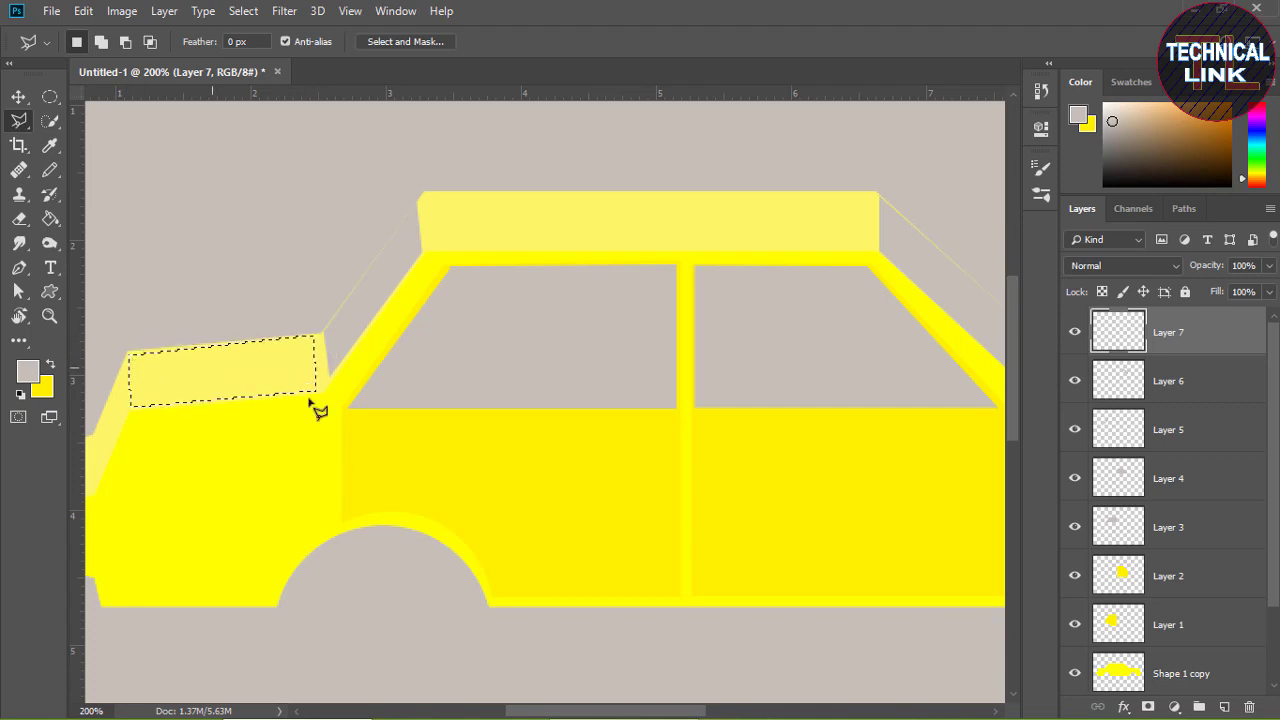
# Set the foreground colour to black (#000000)
pyautogui.click(29, 375)
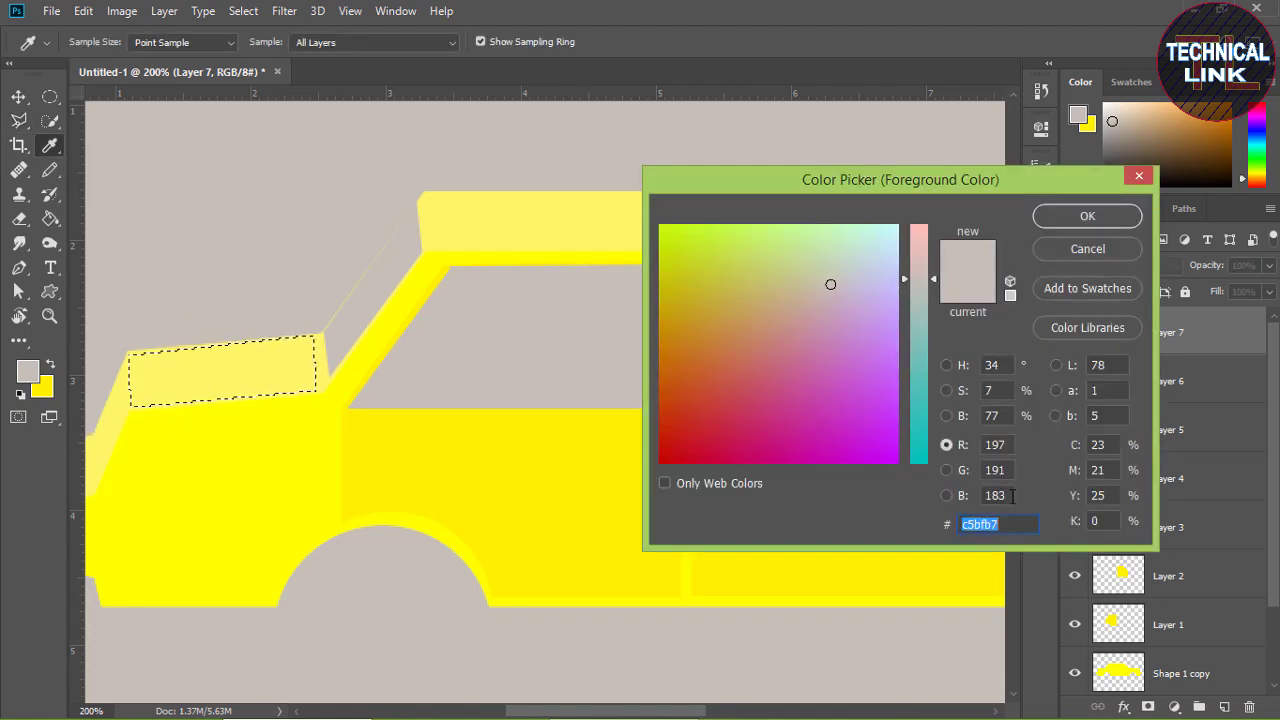
pyautogui.click(1012, 495)
pyautogui.write('0')
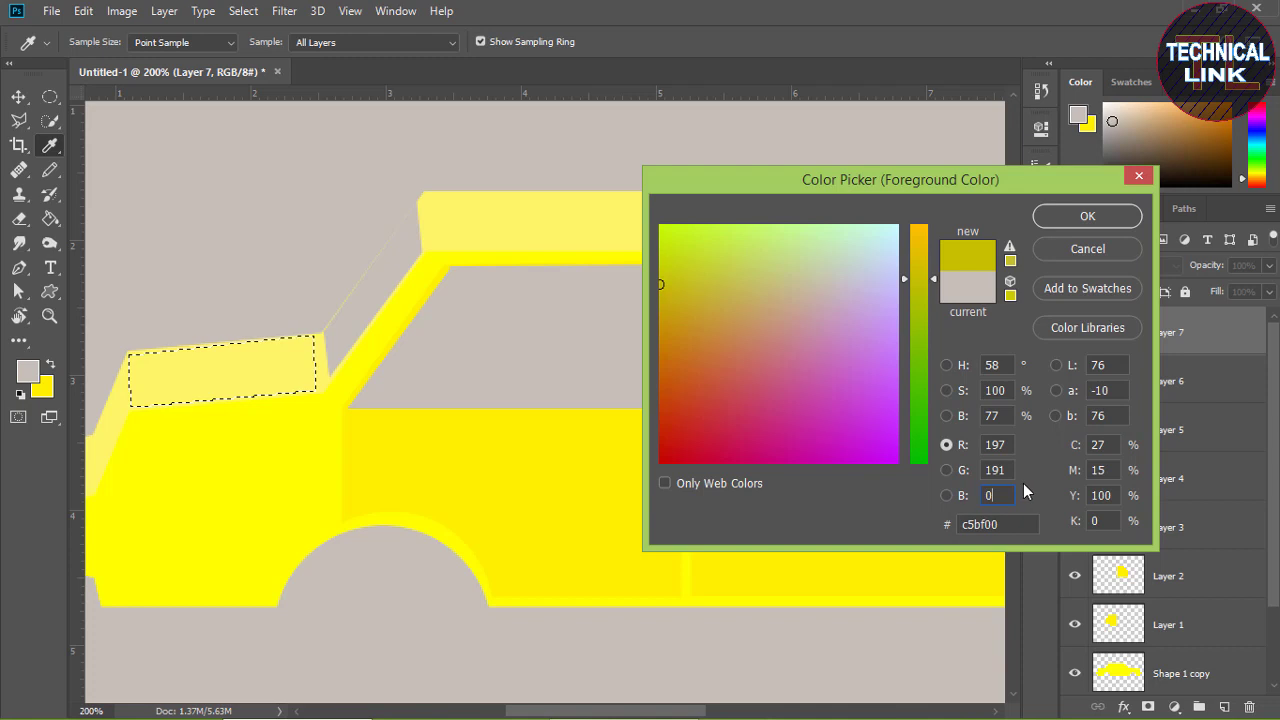
pyautogui.doubleClick(1008, 470)
pyautogui.write('0')
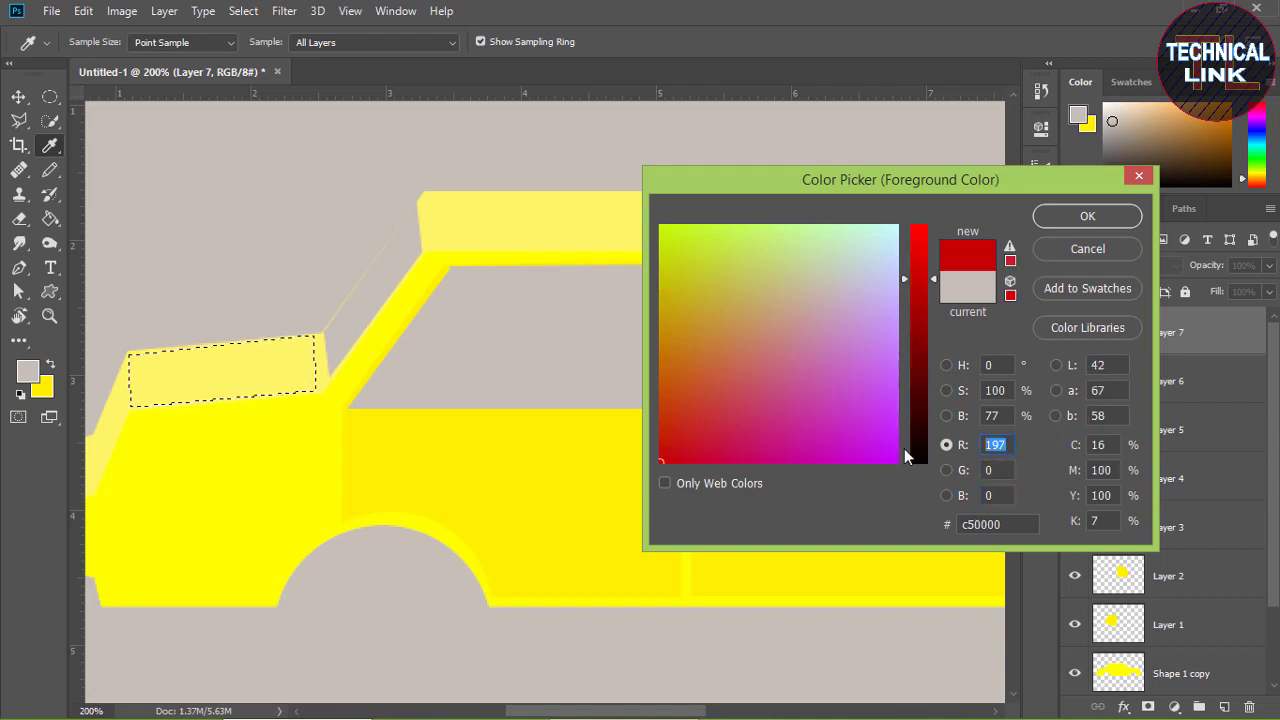
pyautogui.write('0')
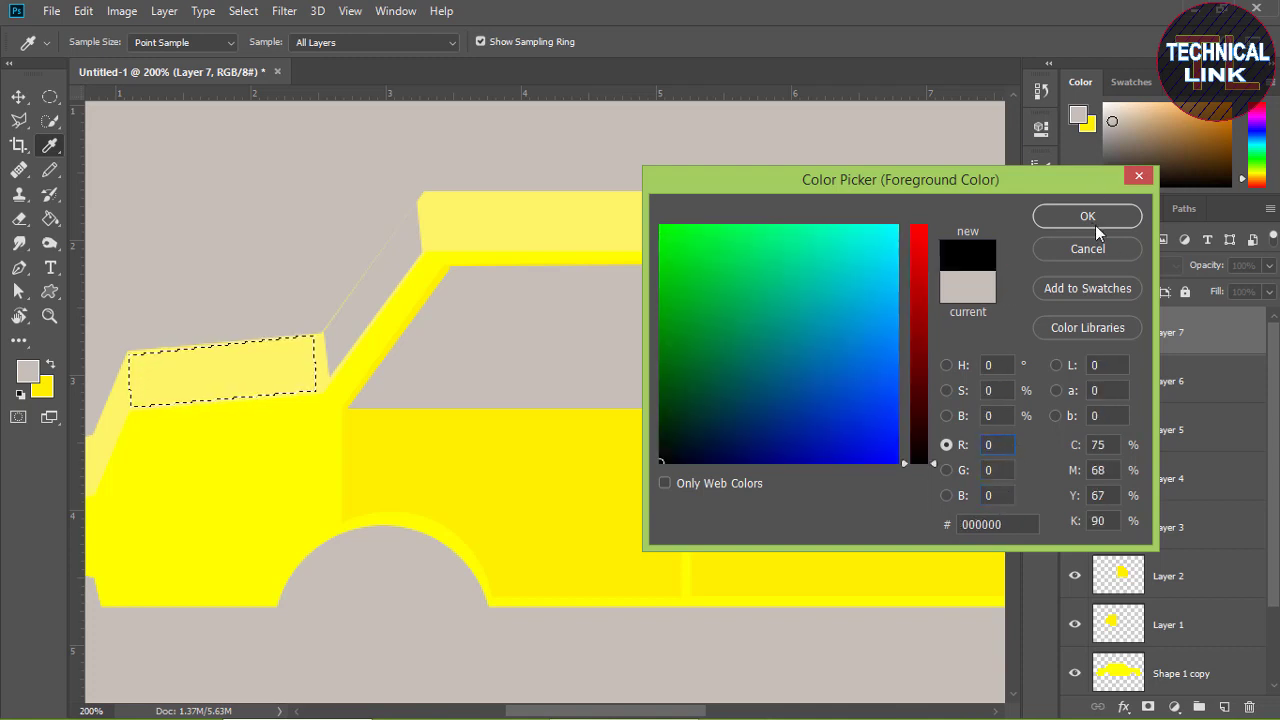
pyautogui.click(1088, 217)
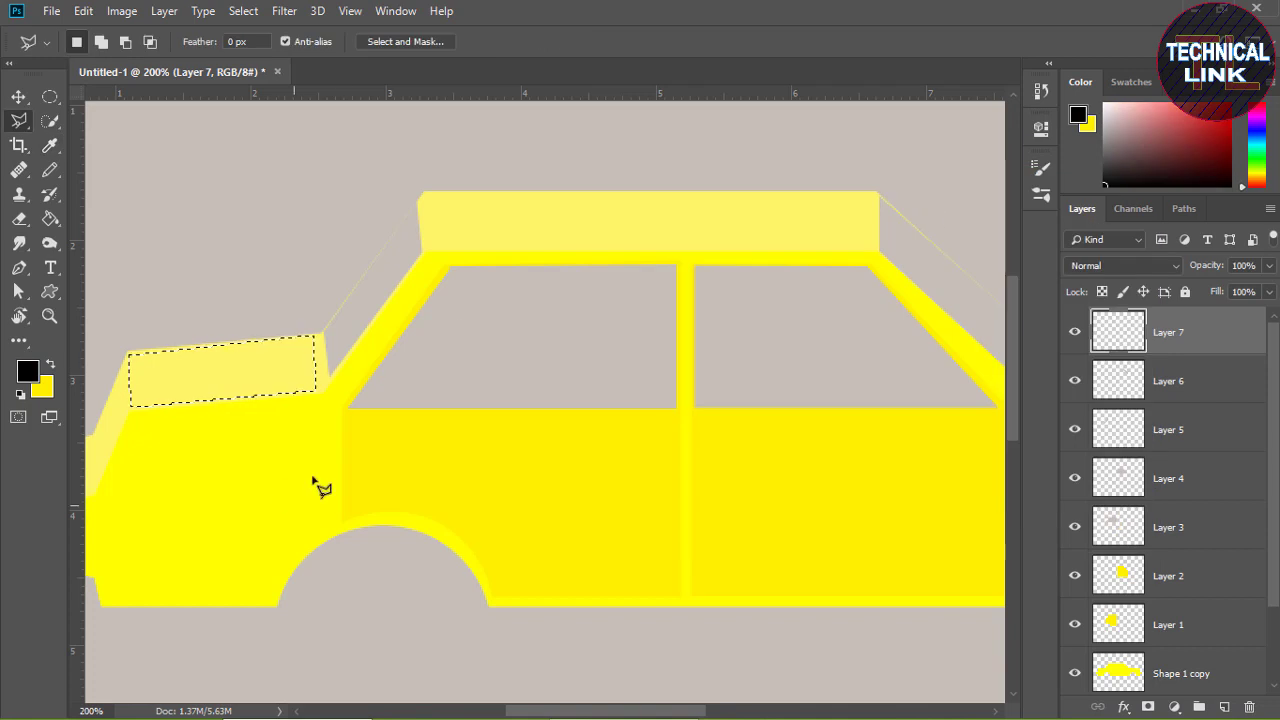
# Fill the hood panel with black, deselect, and scroll right to the car's front
pyautogui.click(49, 222)
pyautogui.click(235, 378)
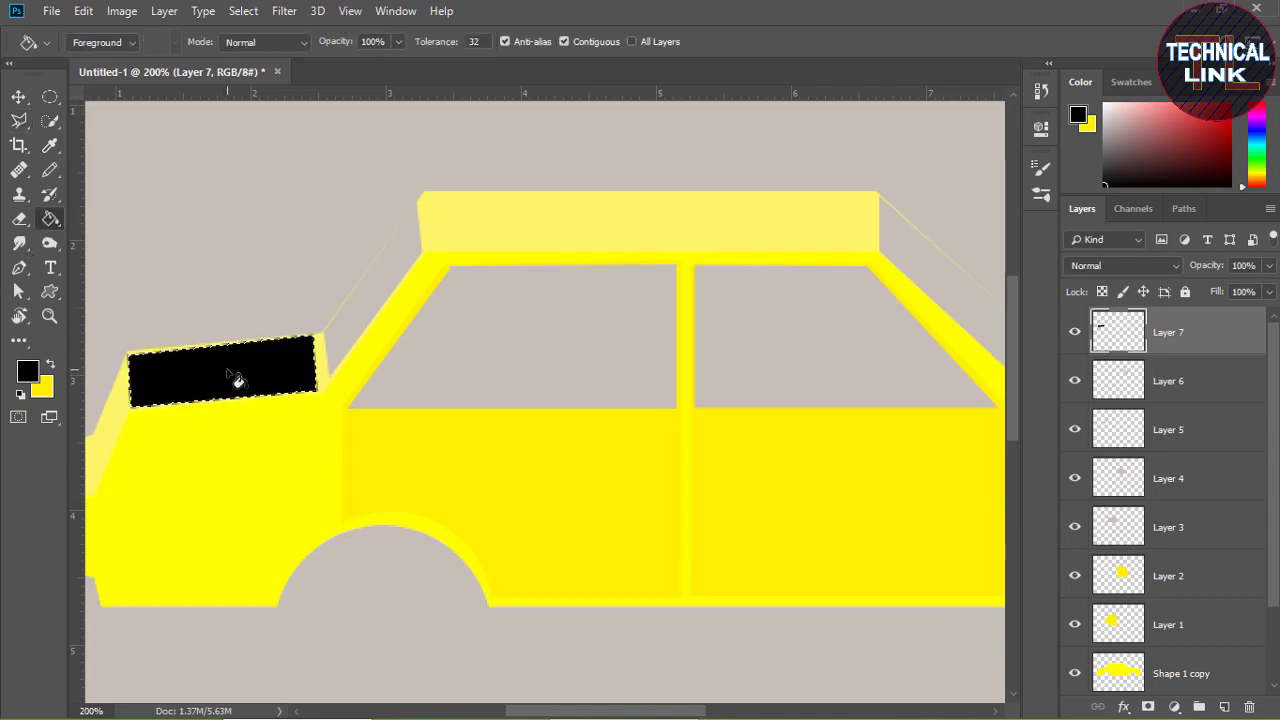
pyautogui.hotkey('ctrl', 'd')
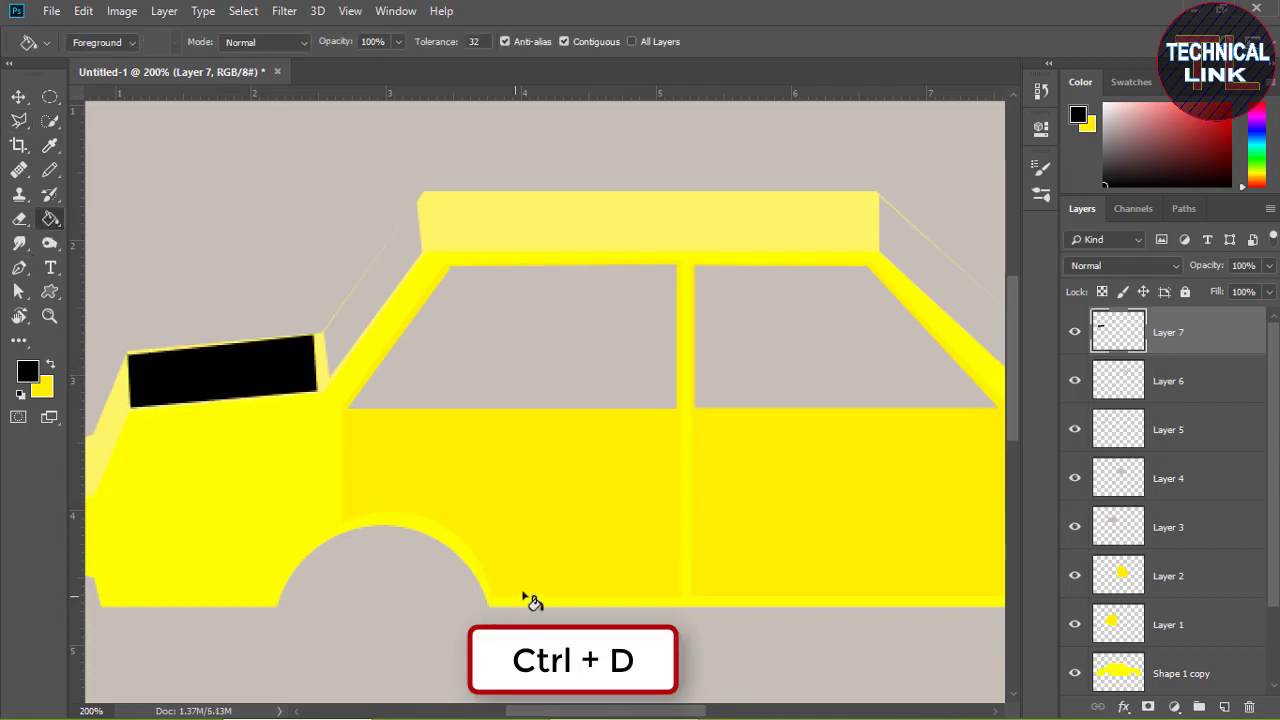
pyautogui.moveTo(560, 714); pyautogui.dragTo(673, 714)
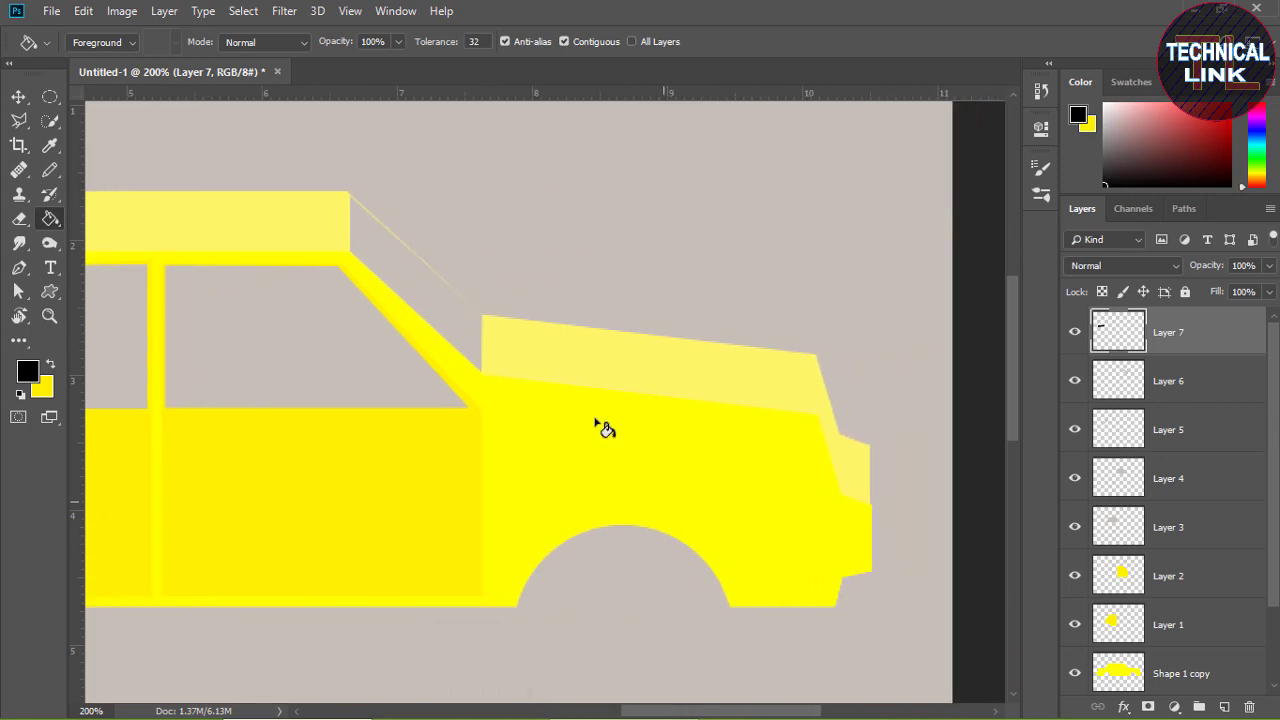
# On new Layer 8, outline the right end's raised top panel and fill it black
pyautogui.click(19, 121)
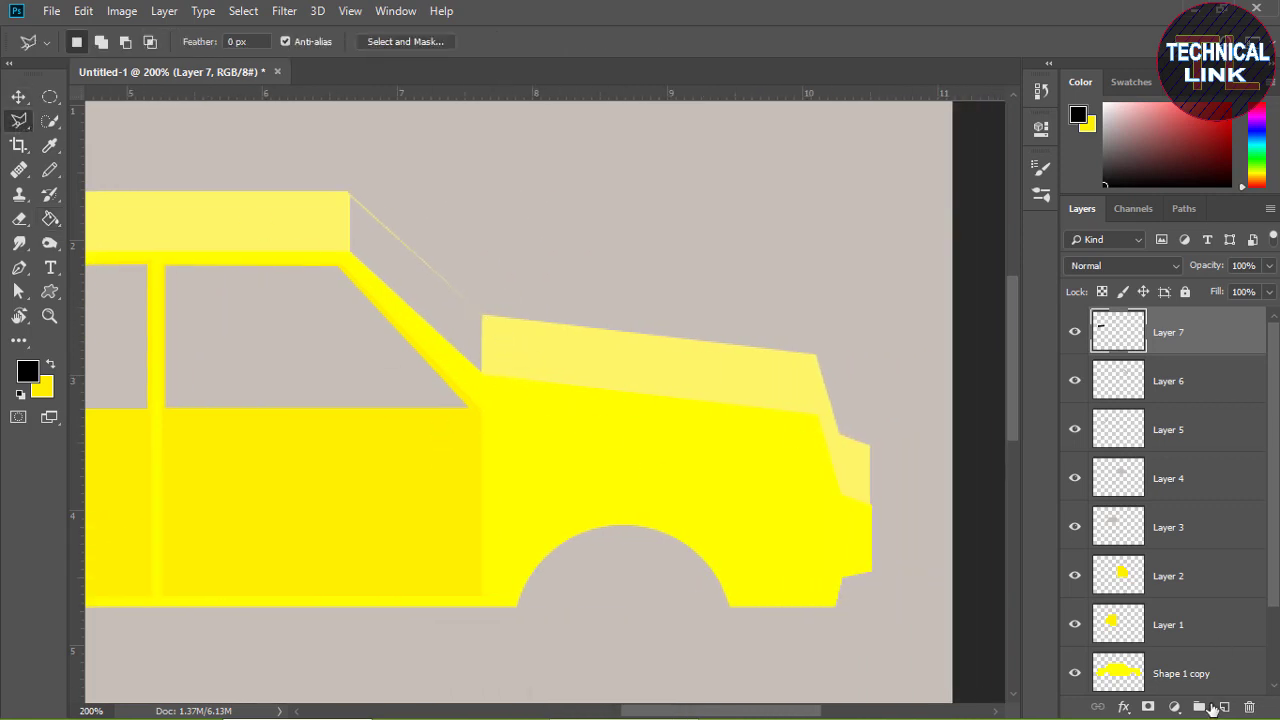
pyautogui.click(1224, 707)
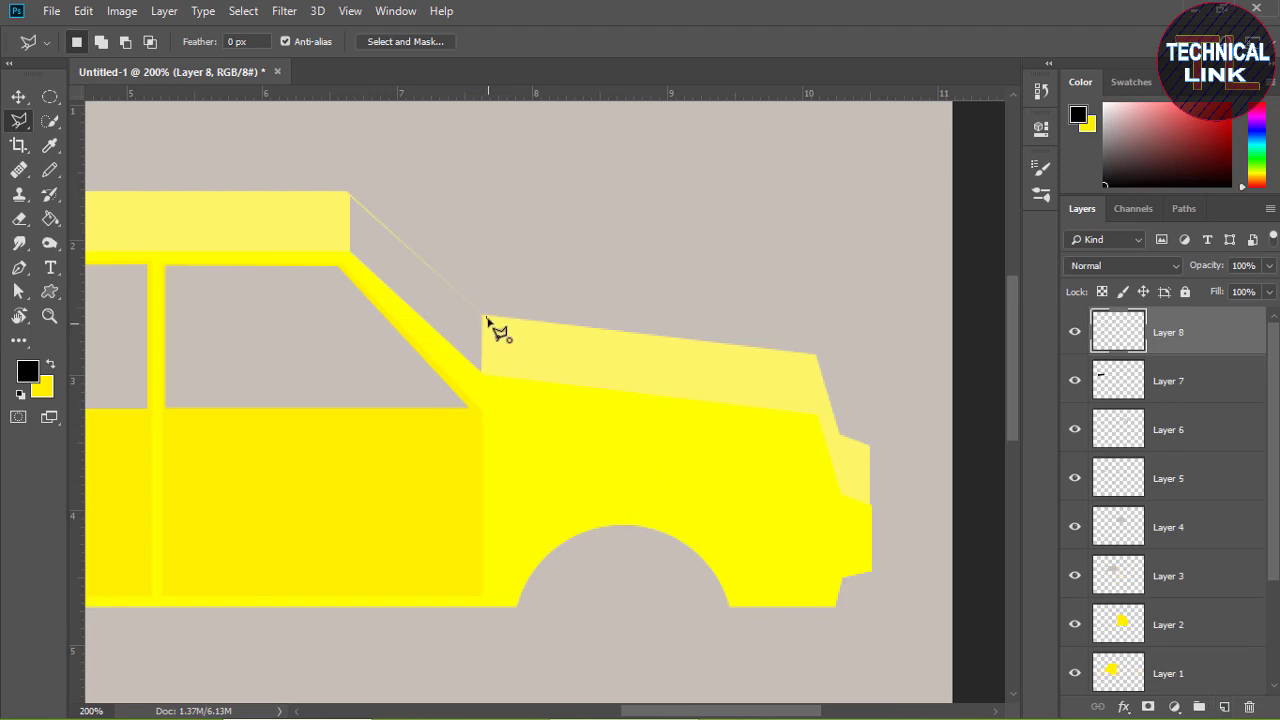
pyautogui.click(487, 317)
pyautogui.click(487, 371)
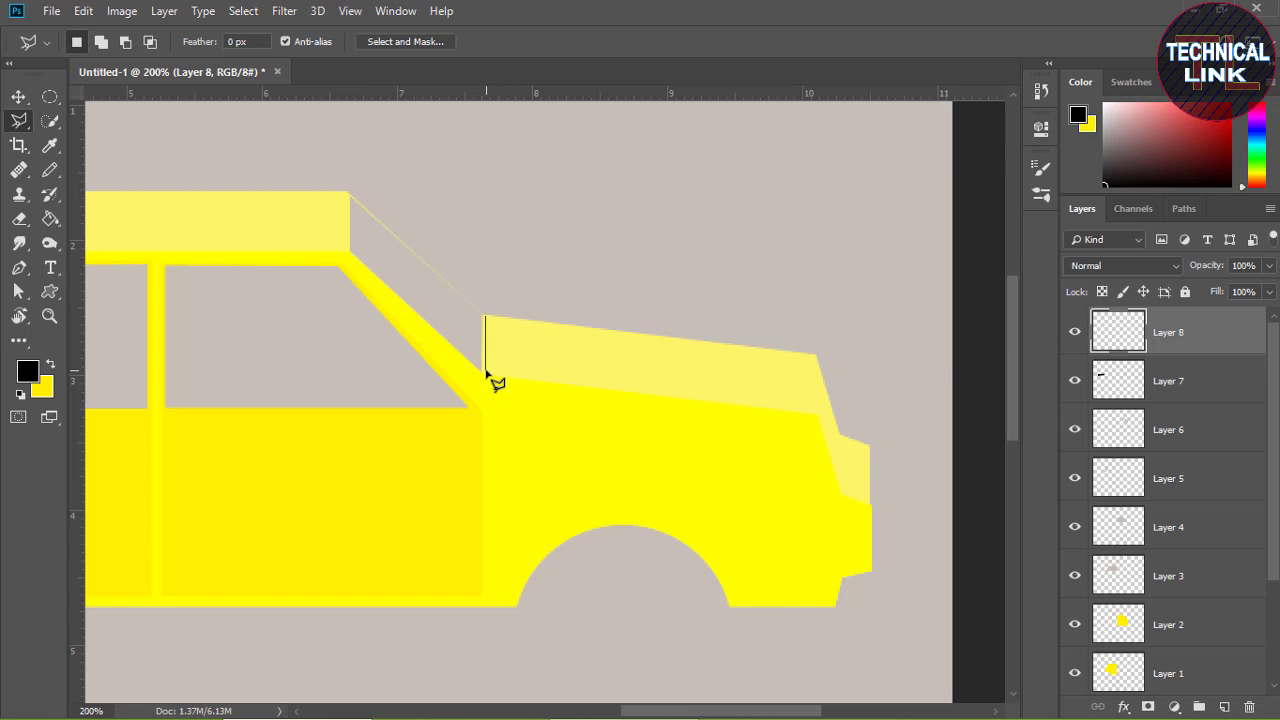
pyautogui.click(810, 408)
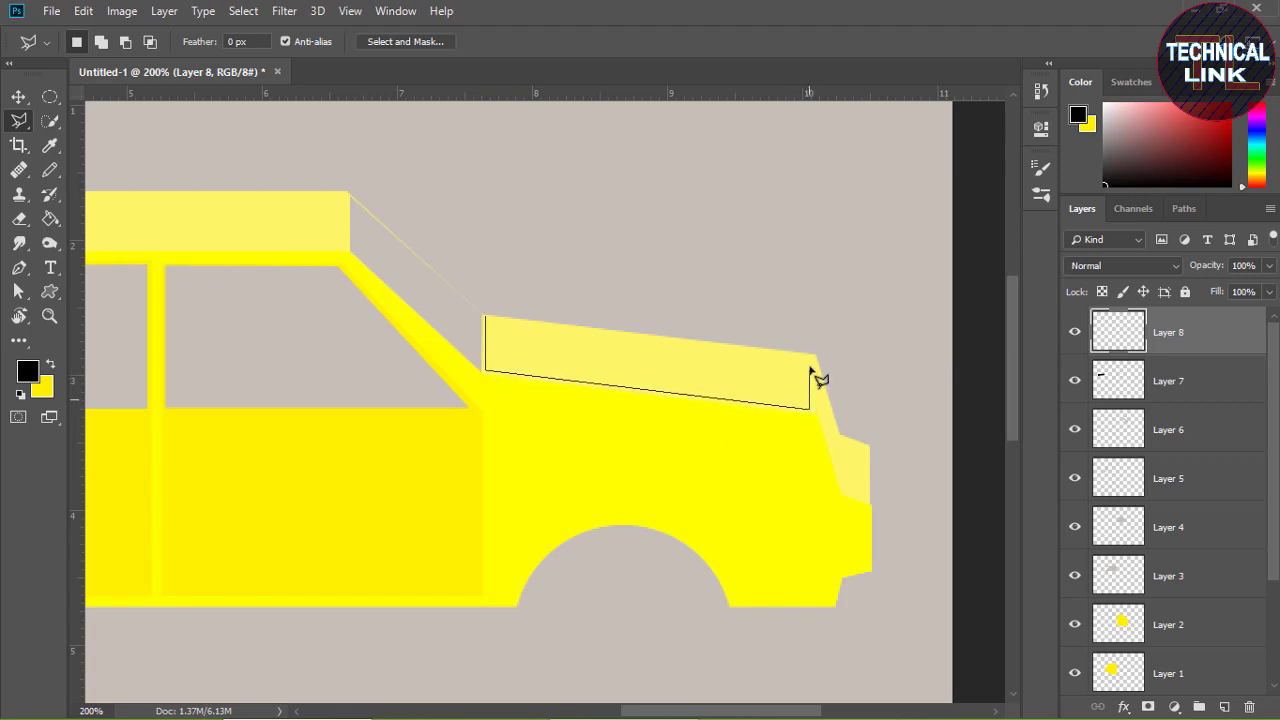
pyautogui.click(810, 355)
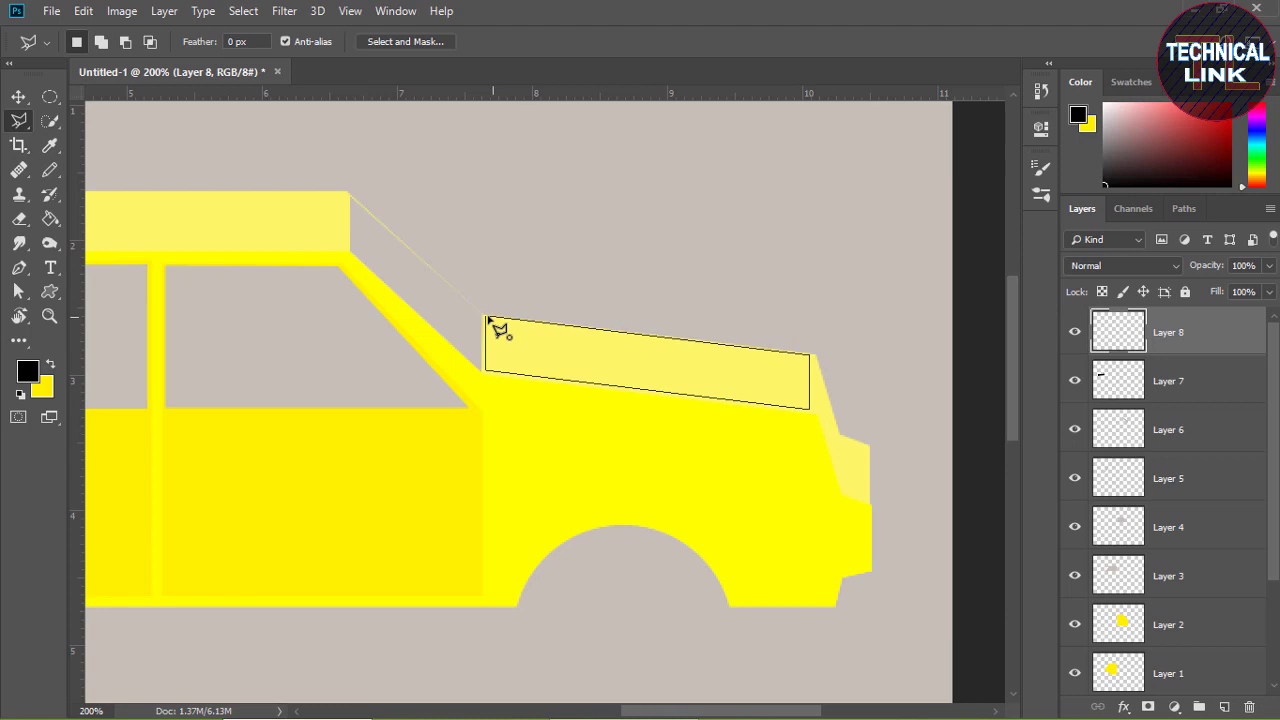
pyautogui.click(486, 318)
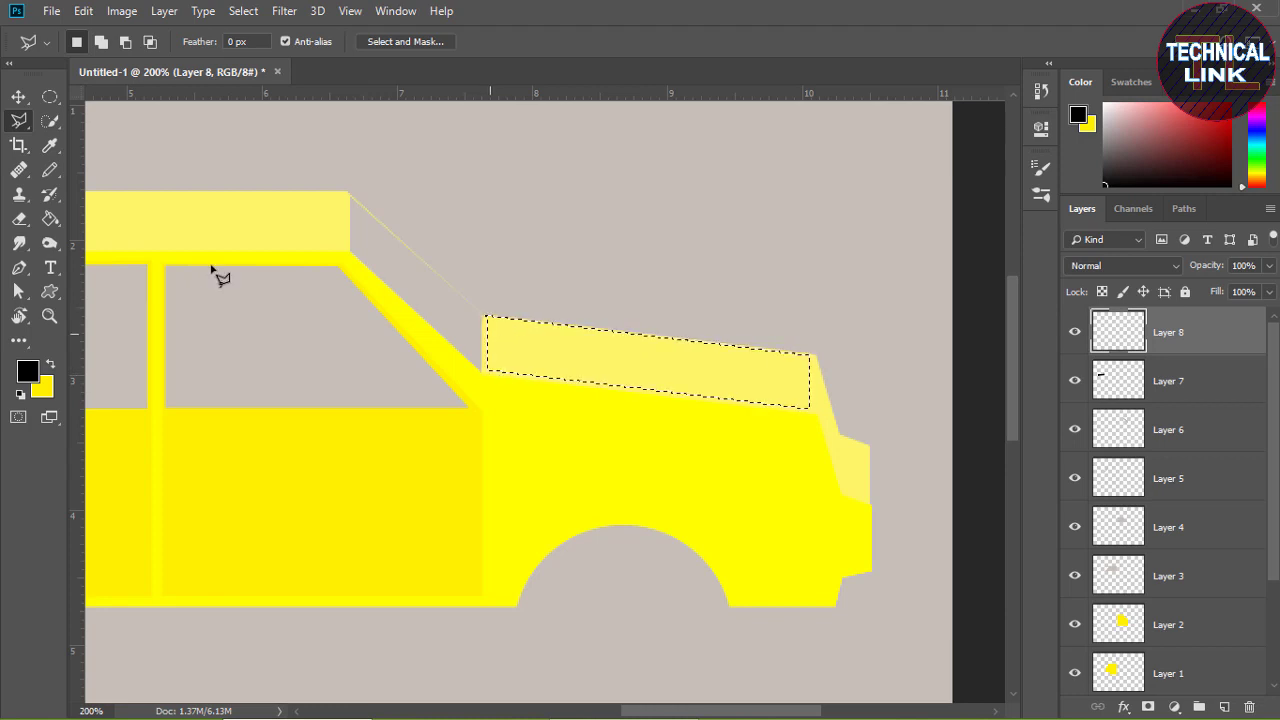
pyautogui.click(50, 219)
pyautogui.click(620, 375)
pyautogui.hotkey('ctrl', 'd')
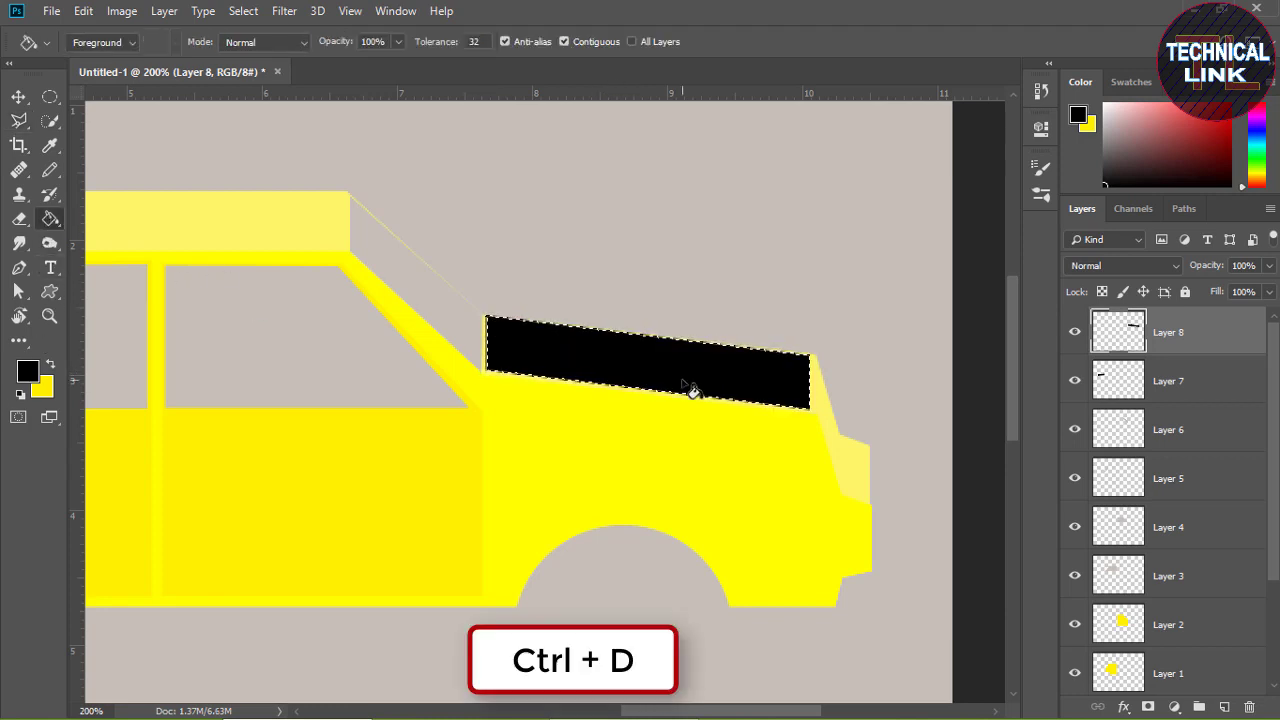
# Draw a circular elliptical selection under the left wheel arch and nudge it into place
pyautogui.moveTo(808, 713); pyautogui.dragTo(702, 712)
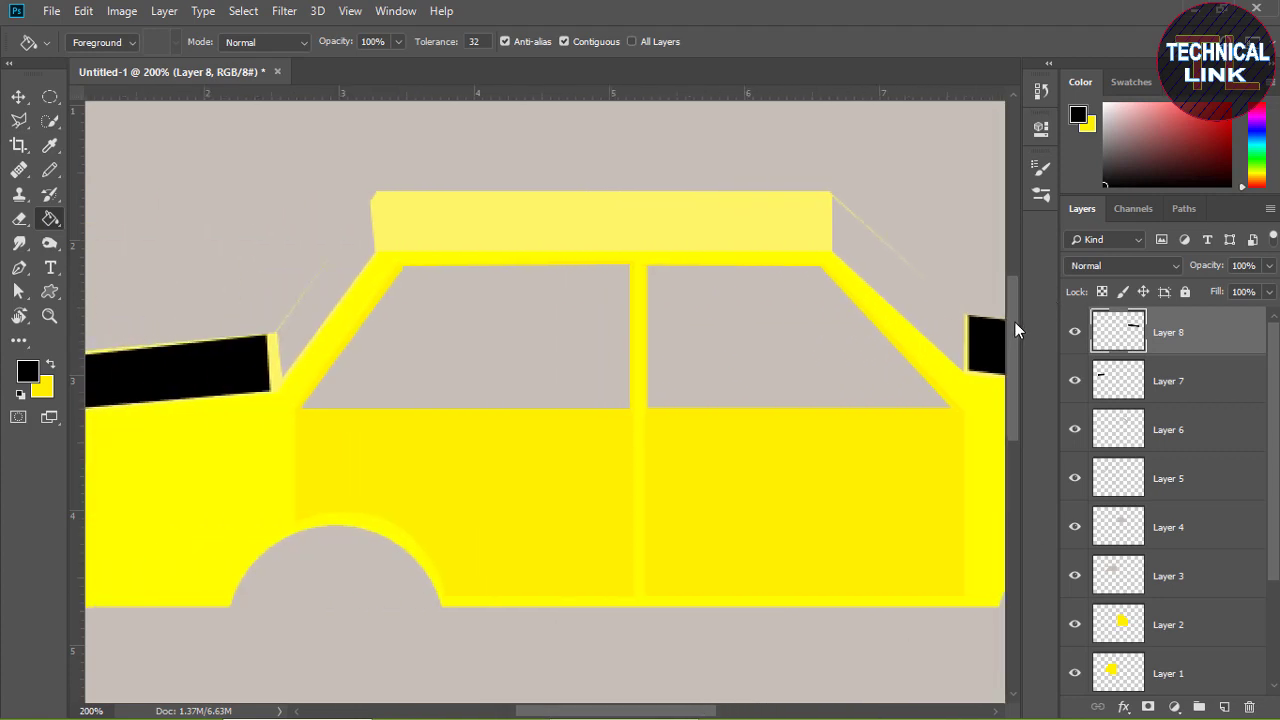
pyautogui.moveTo(1012, 335); pyautogui.dragTo(1016, 341)
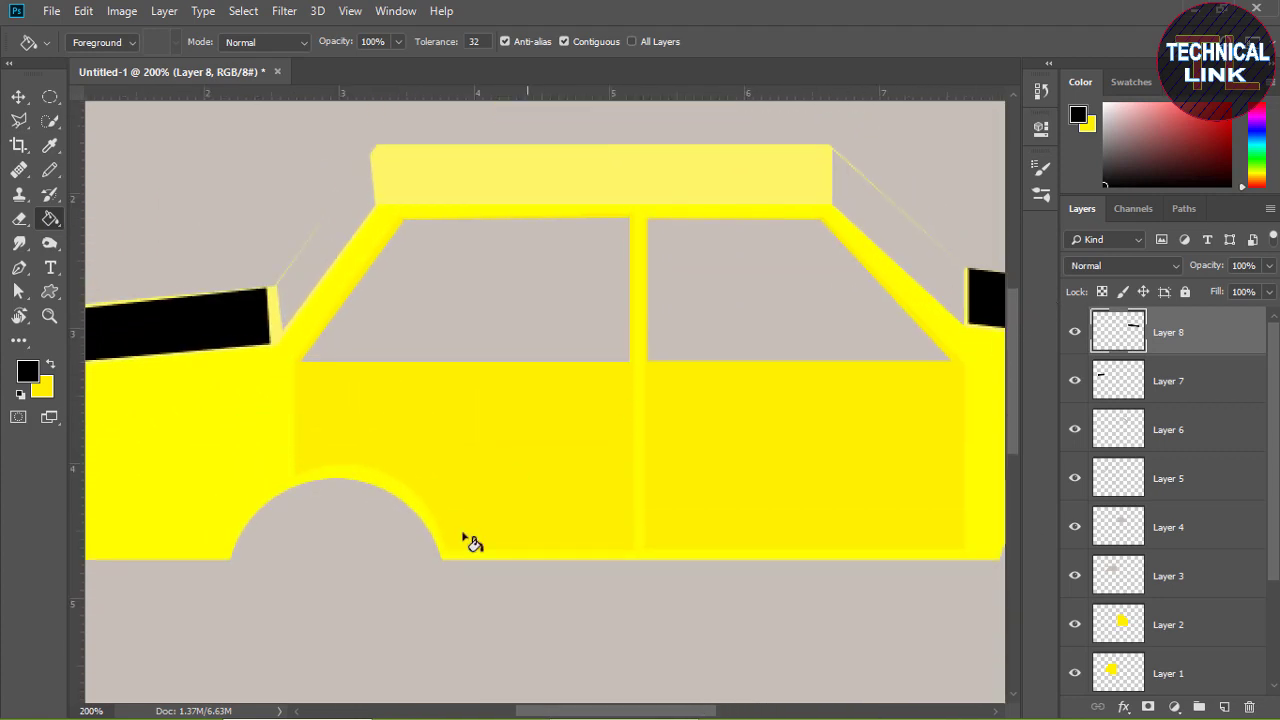
pyautogui.click(50, 97)
pyautogui.click(140, 115)
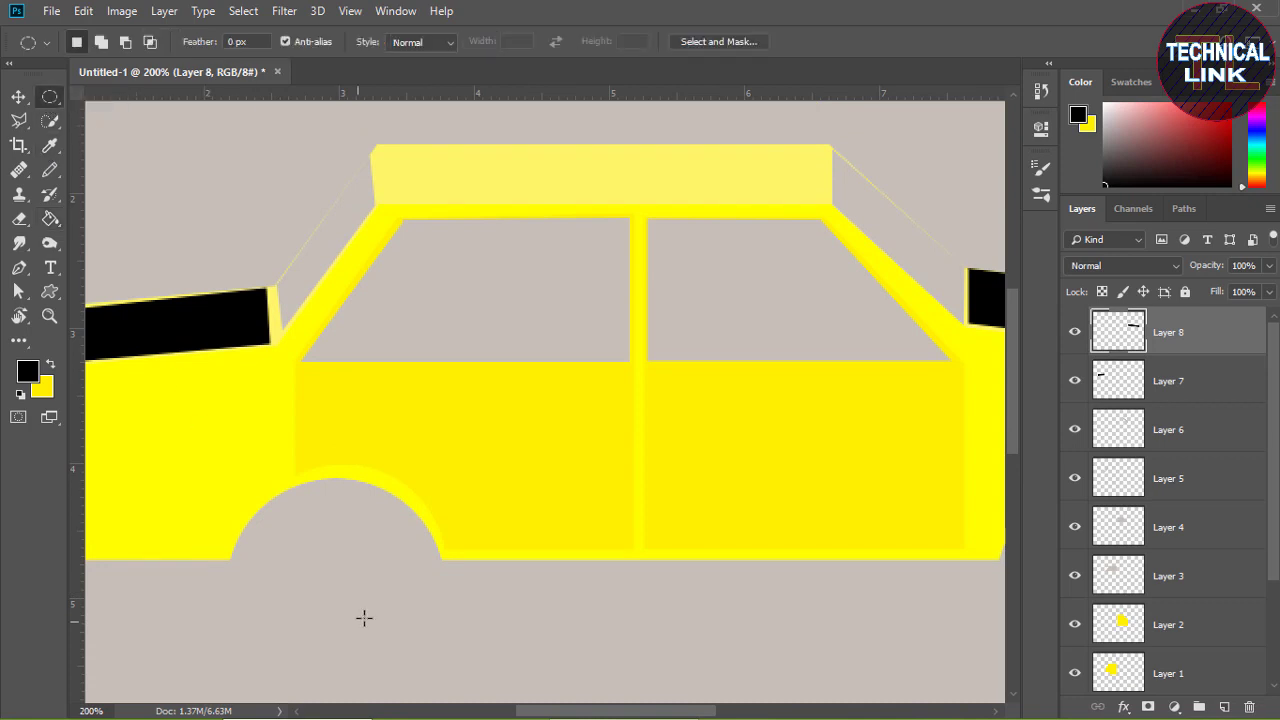
pyautogui.moveTo(252, 516); pyautogui.dragTo(478, 698)
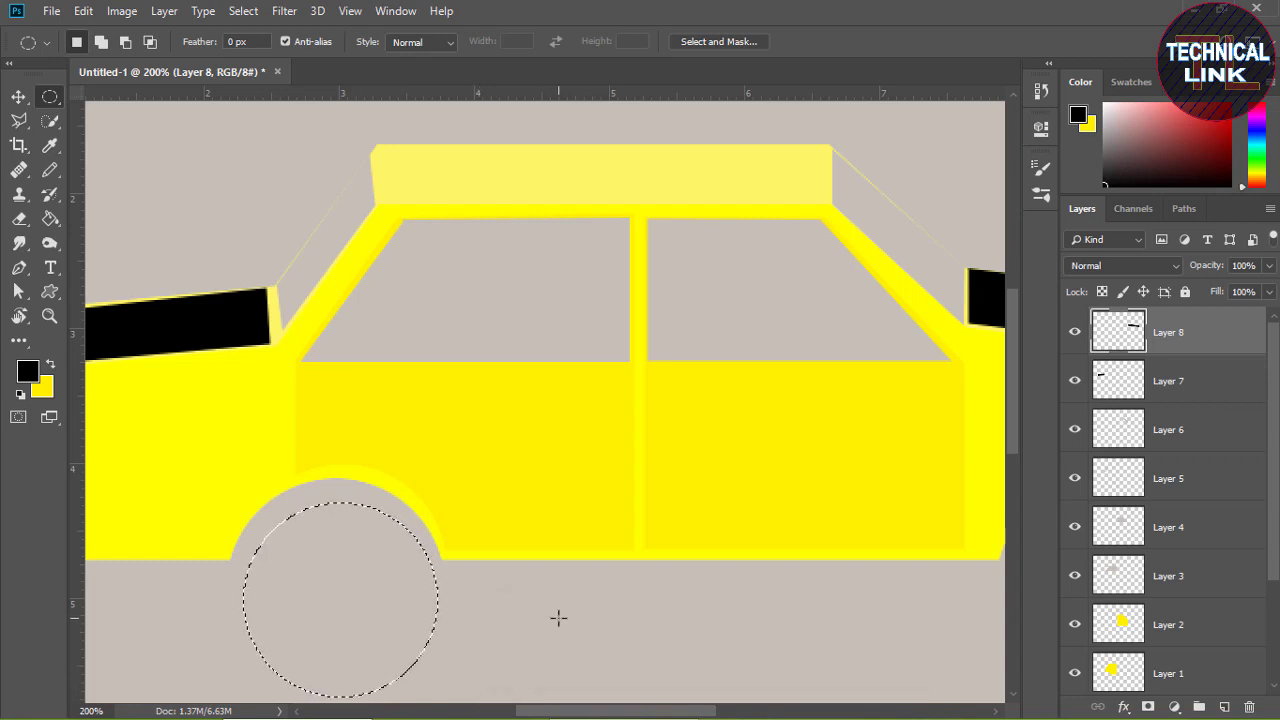
pyautogui.press('Up')
pyautogui.press('Up')
pyautogui.press('Up')
pyautogui.press('Left')
pyautogui.press('Left')
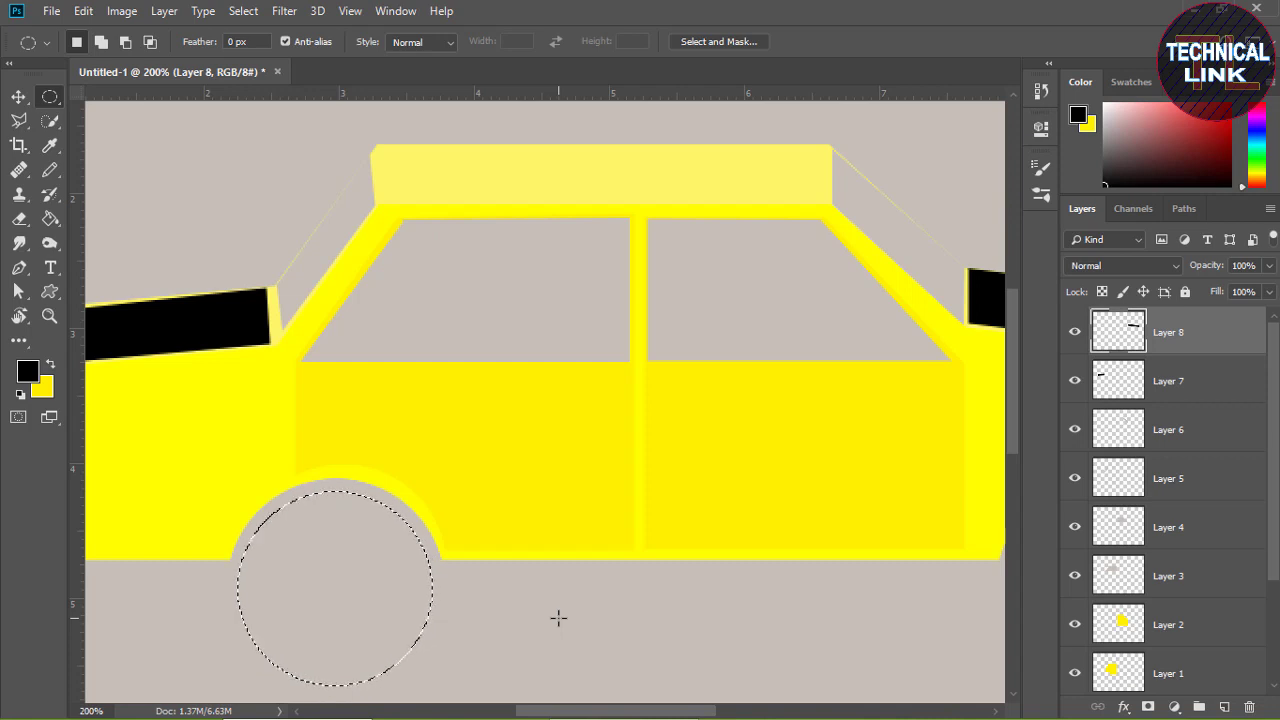
pyautogui.press('Right')
pyautogui.press('Right')
pyautogui.press('Up')
pyautogui.press('Up')
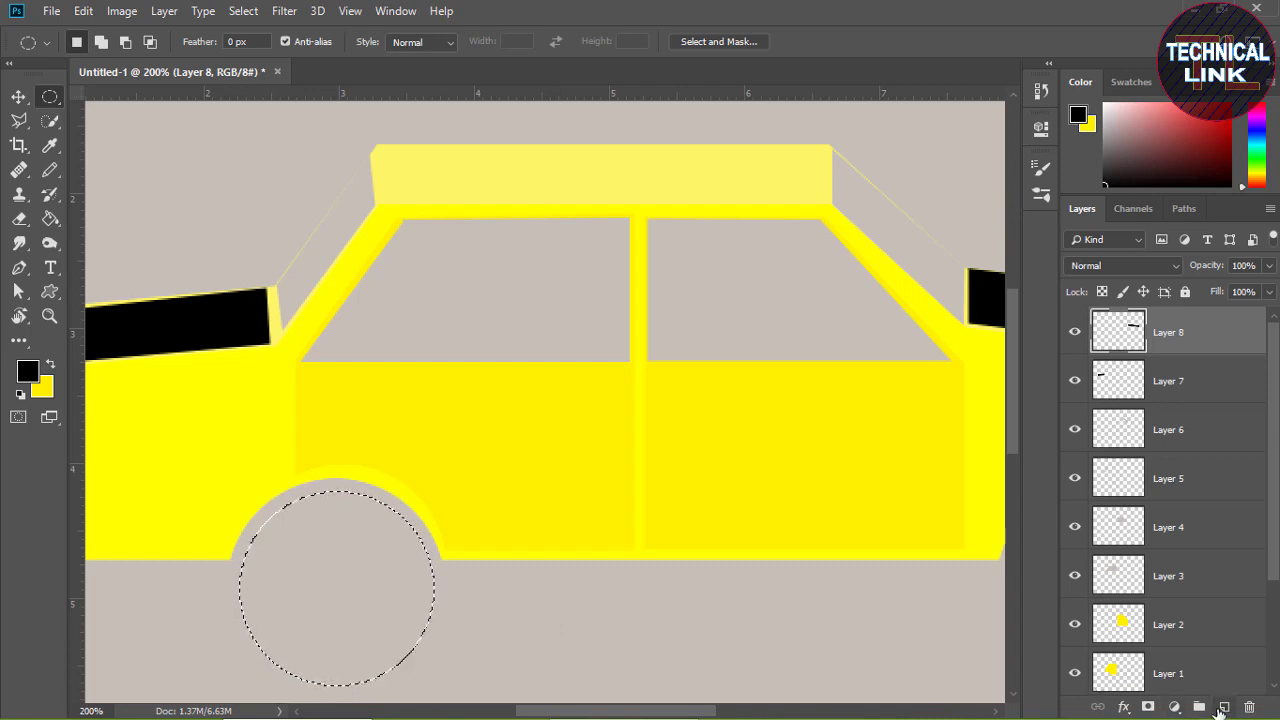
# Fill the circle with black on a new Layer 9 and deselect
pyautogui.click(1224, 707)
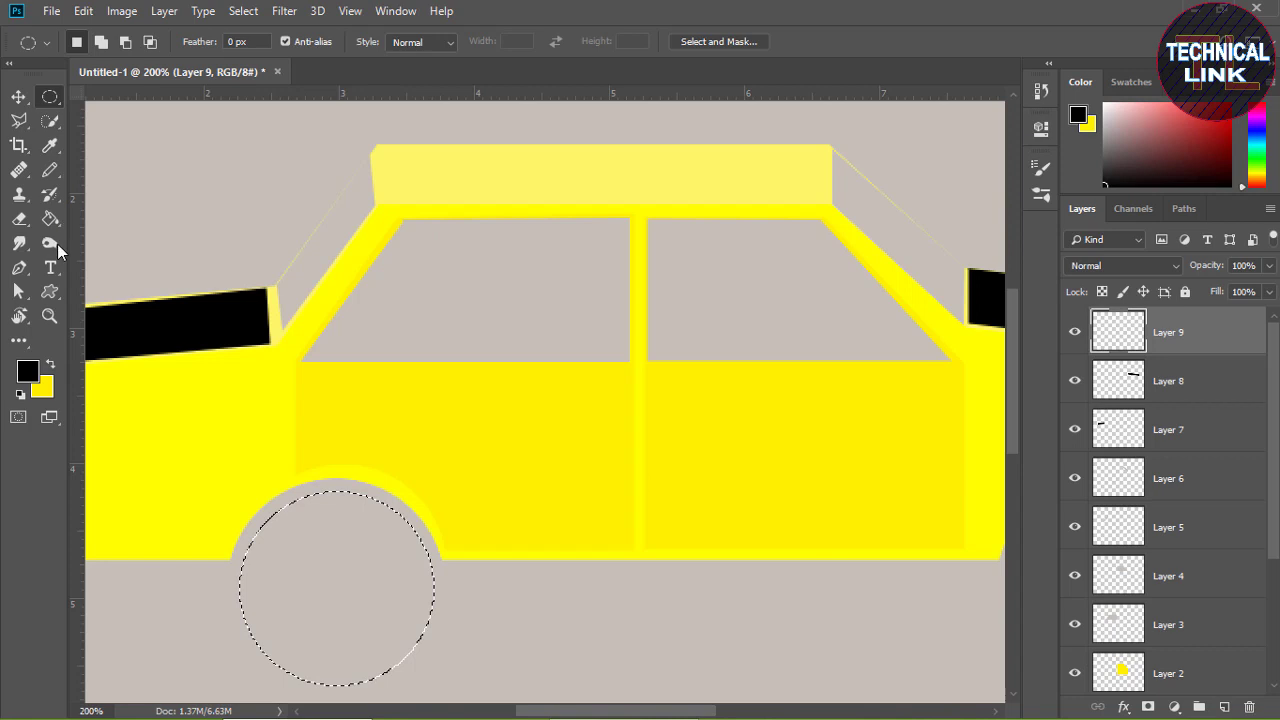
pyautogui.click(50, 218)
pyautogui.click(285, 587)
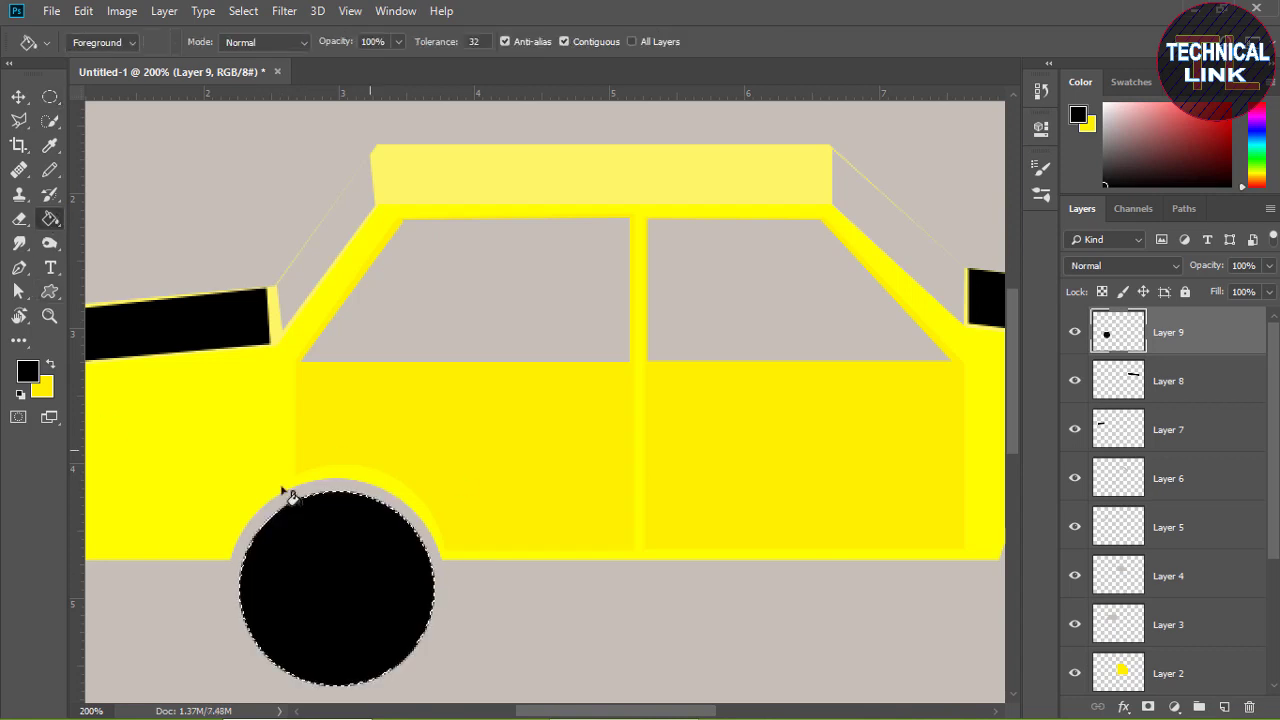
pyautogui.hotkey('ctrl', 'd')
# Draw the concentric-rings target custom shape over the black tyre
pyautogui.click(50, 291)
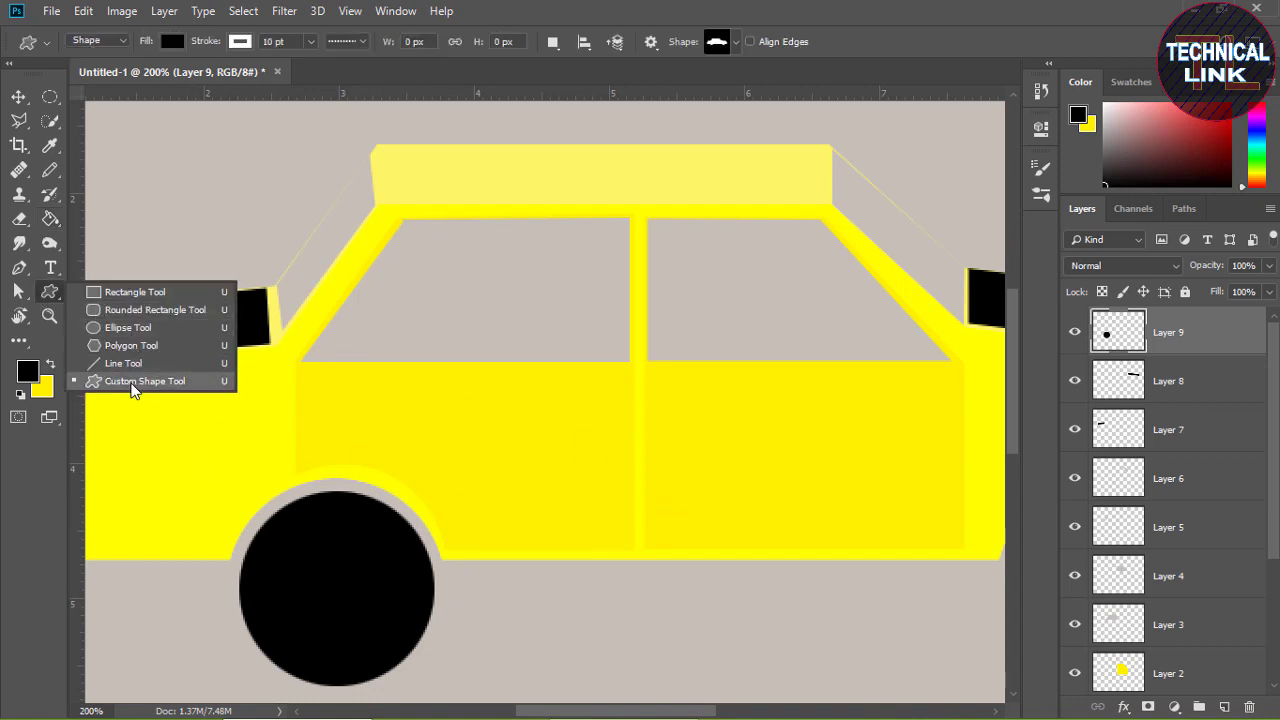
pyautogui.click(130, 381)
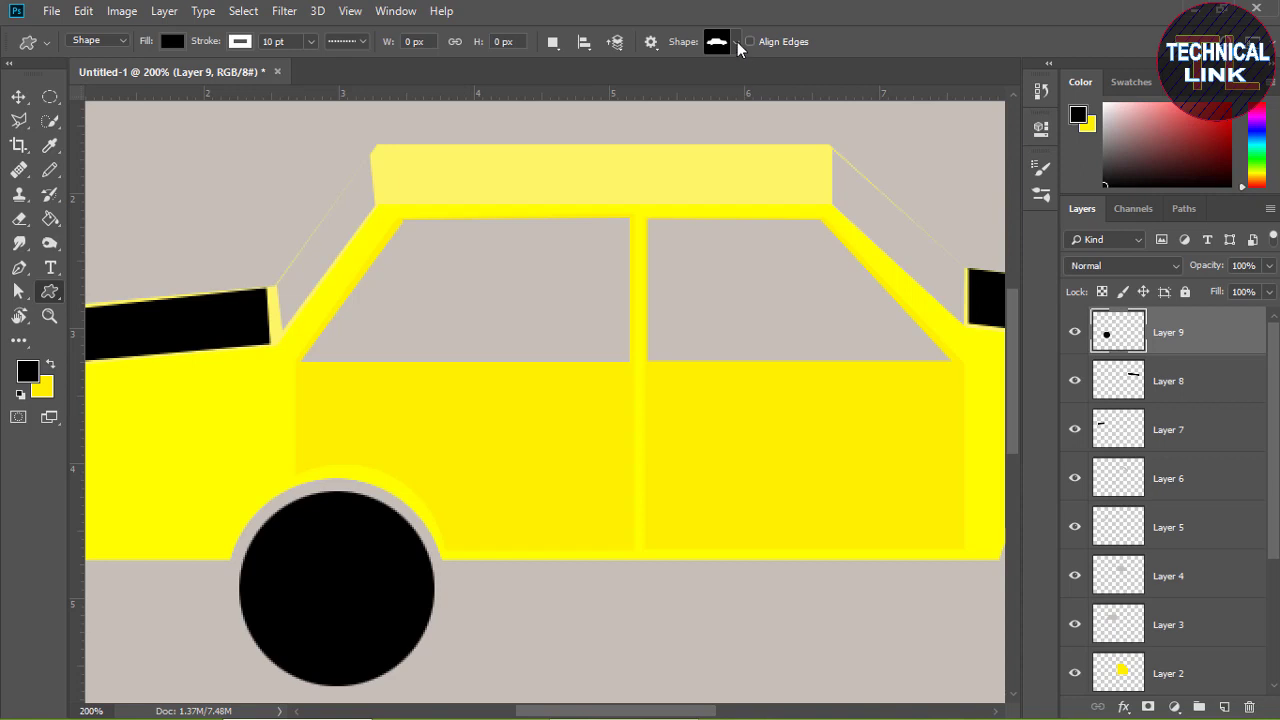
pyautogui.click(736, 42)
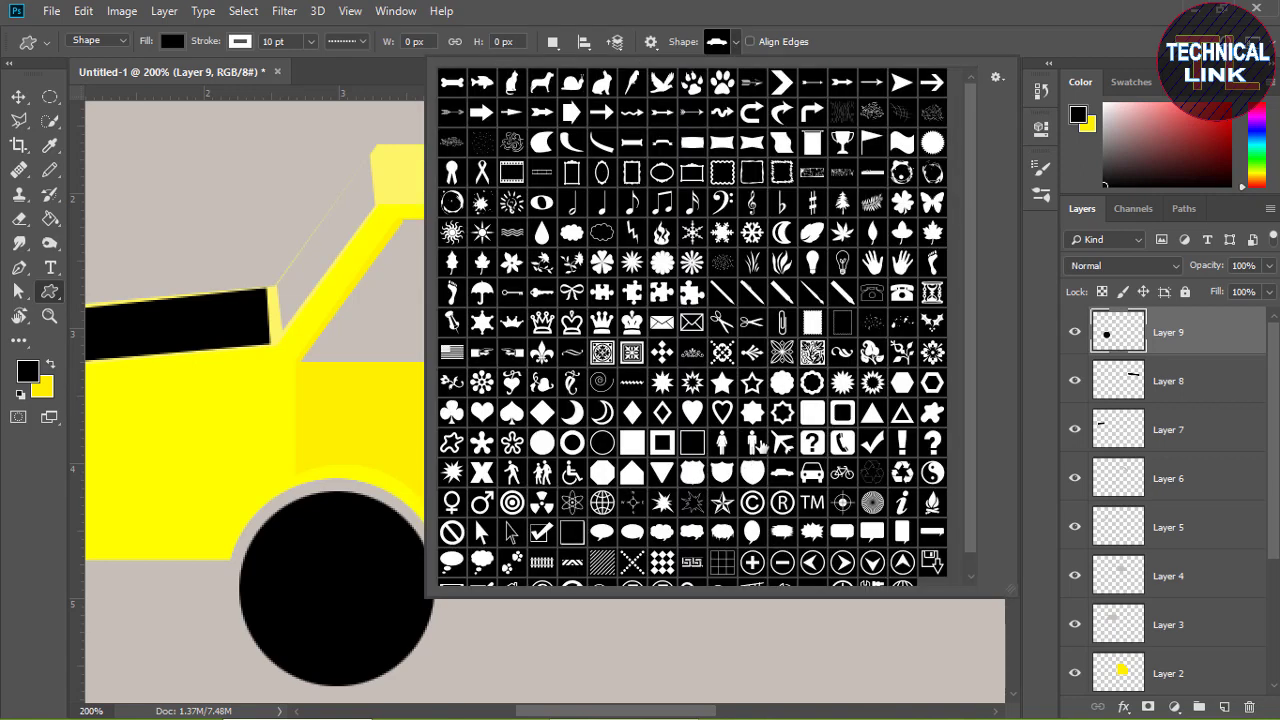
pyautogui.click(512, 502)
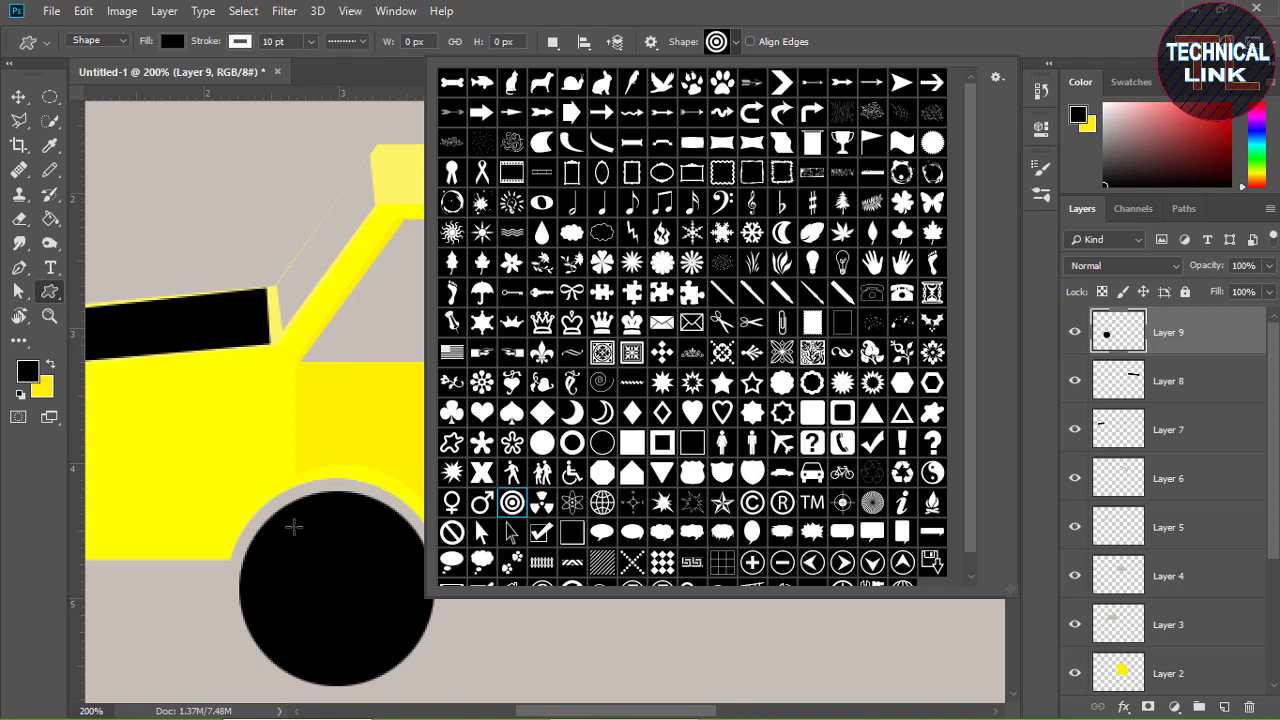
pyautogui.moveTo(286, 524); pyautogui.dragTo(423, 686)
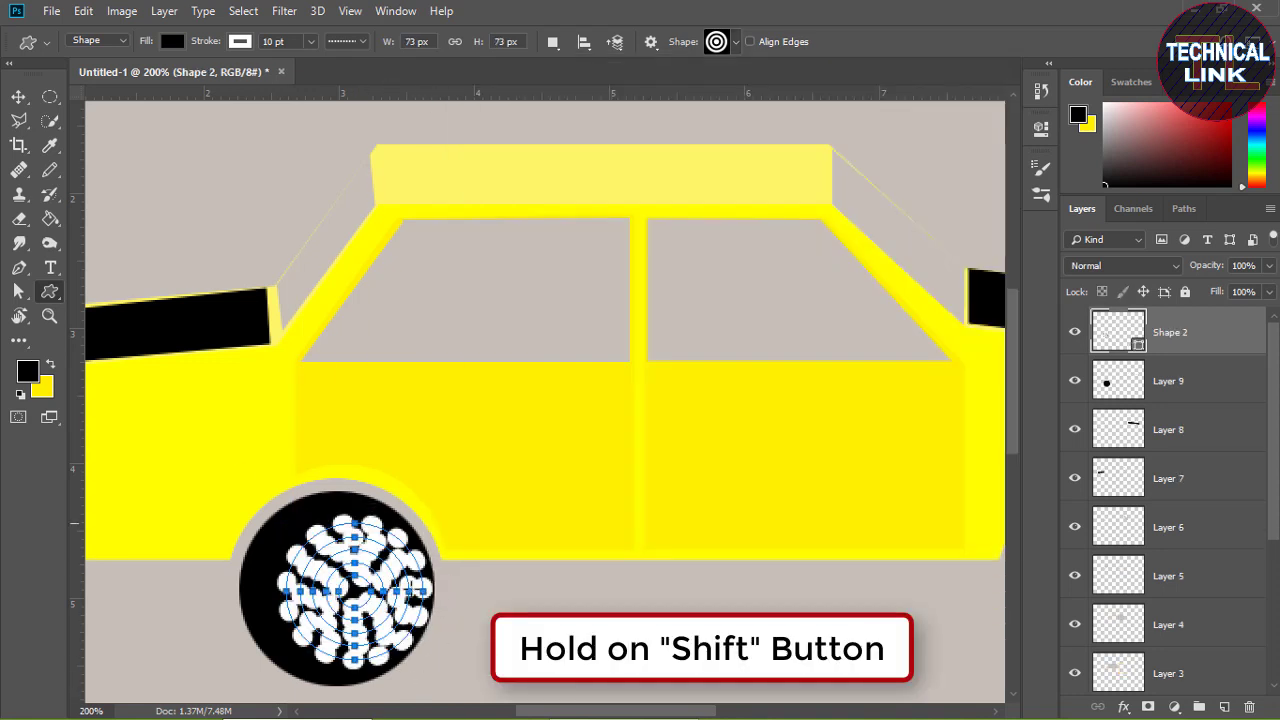
# Set the target shape's stroke to none and its fill to light grey
pyautogui.click(239, 42)
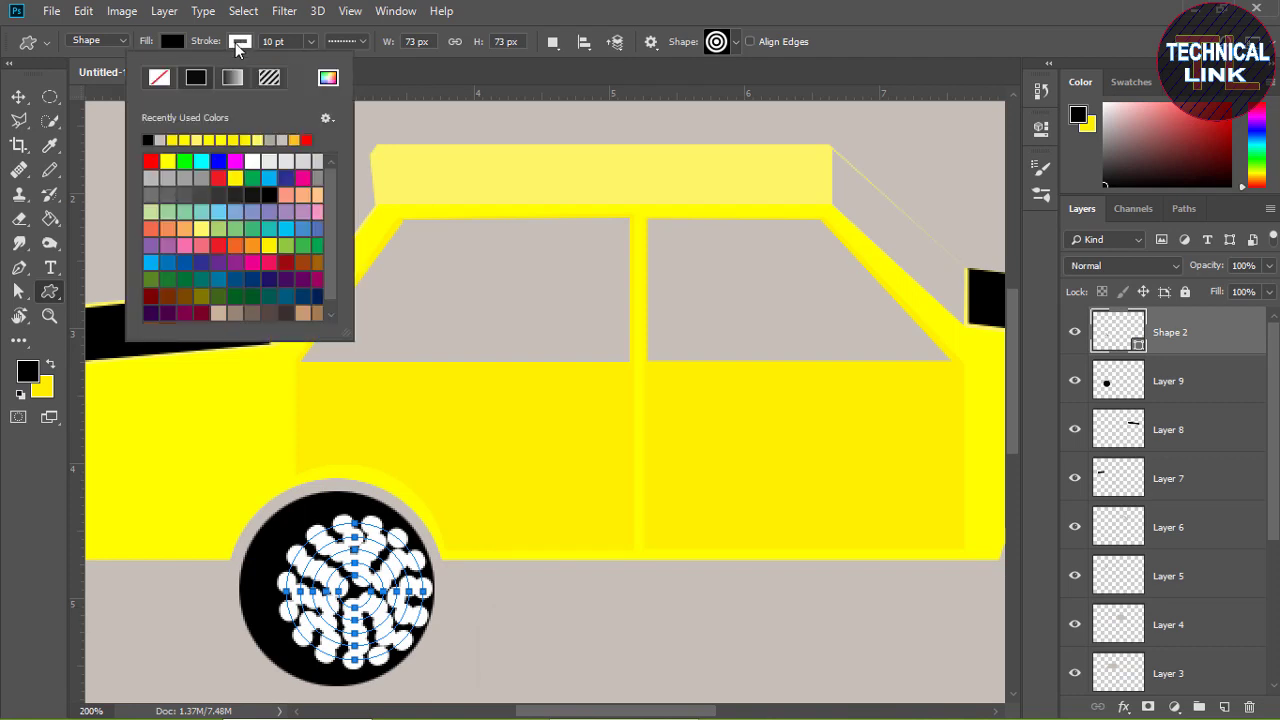
pyautogui.click(159, 77)
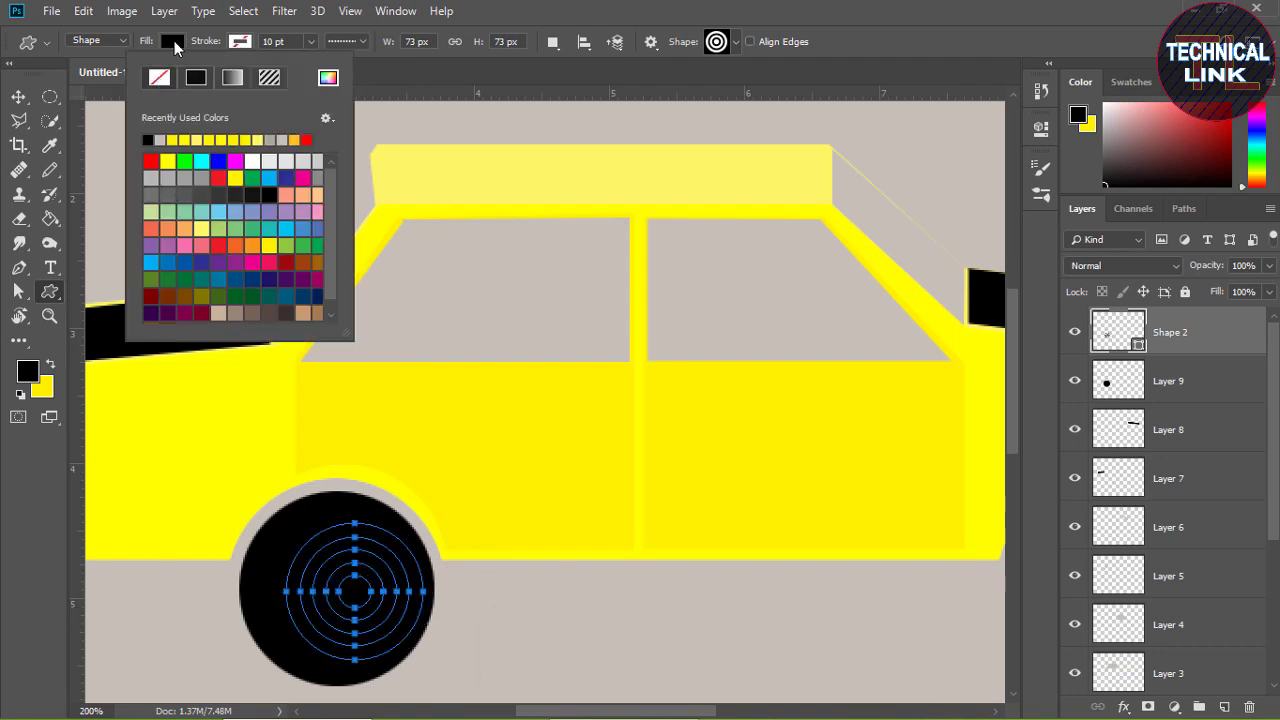
pyautogui.click(174, 45)
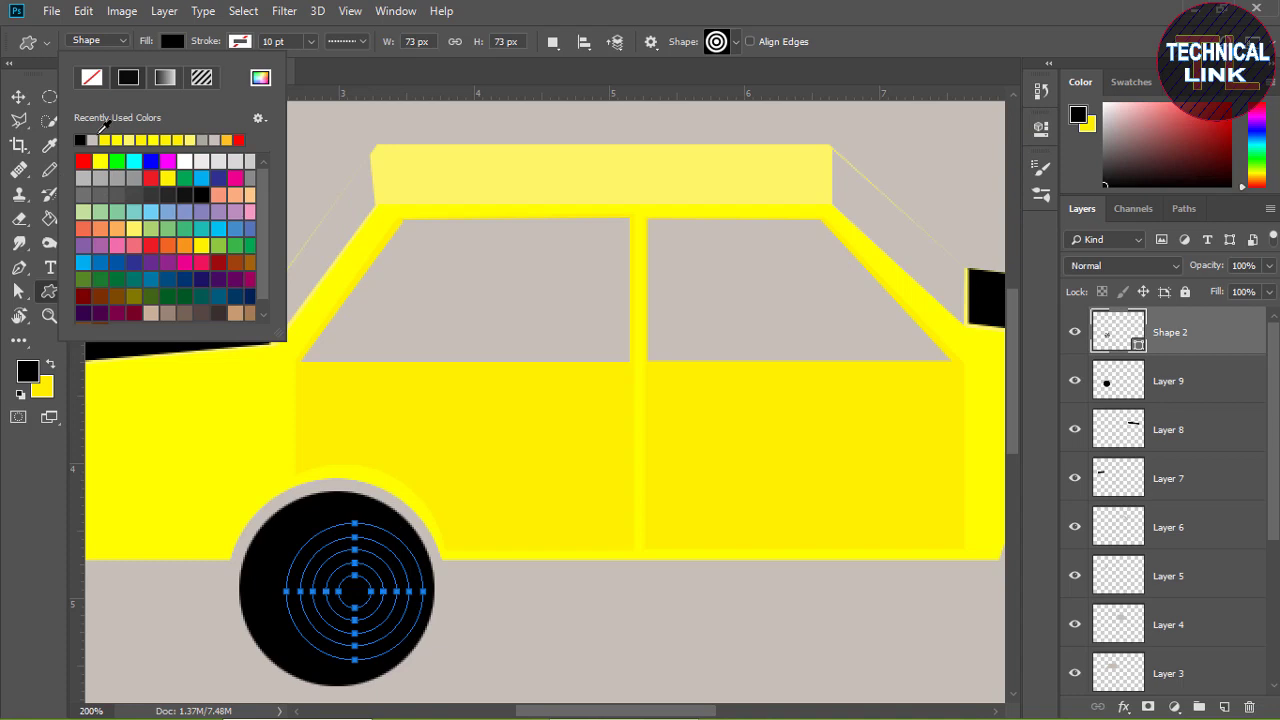
pyautogui.click(84, 178)
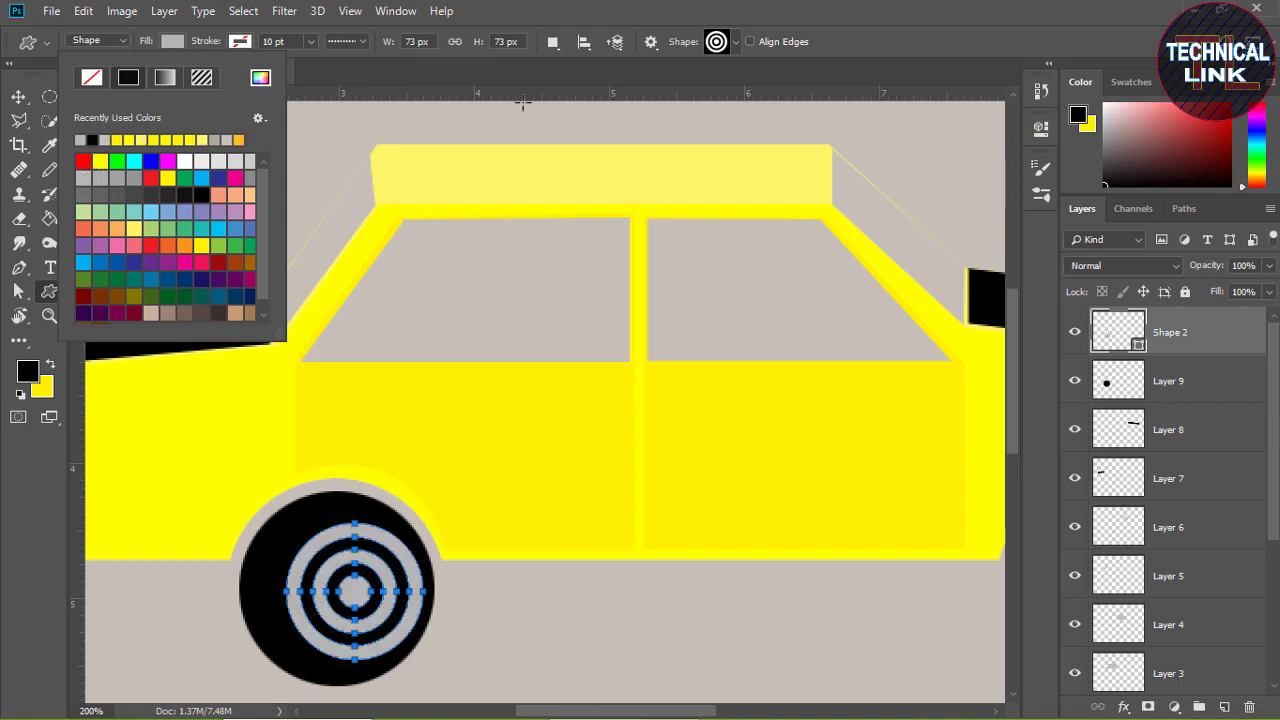
pyautogui.click(571, 80)
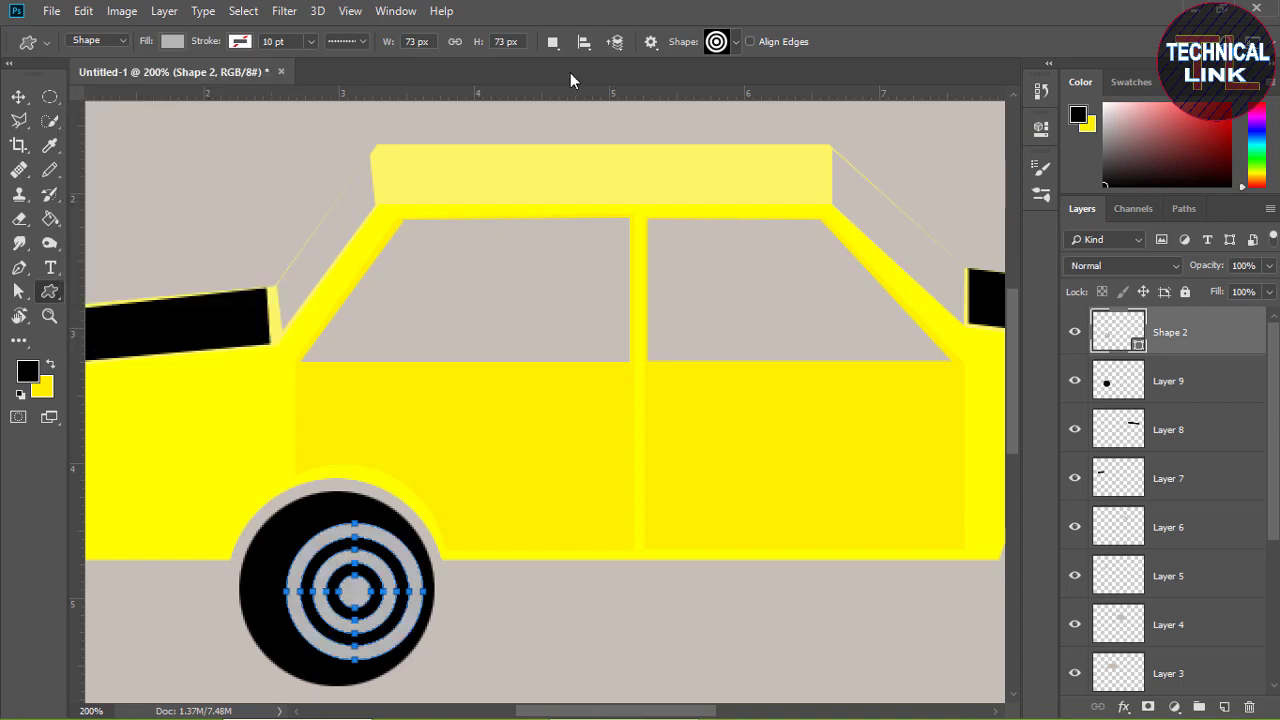
pyautogui.click(18, 97)
# Centre the grey target rings on the black tyre
pyautogui.moveTo(383, 545); pyautogui.dragTo(368, 536)
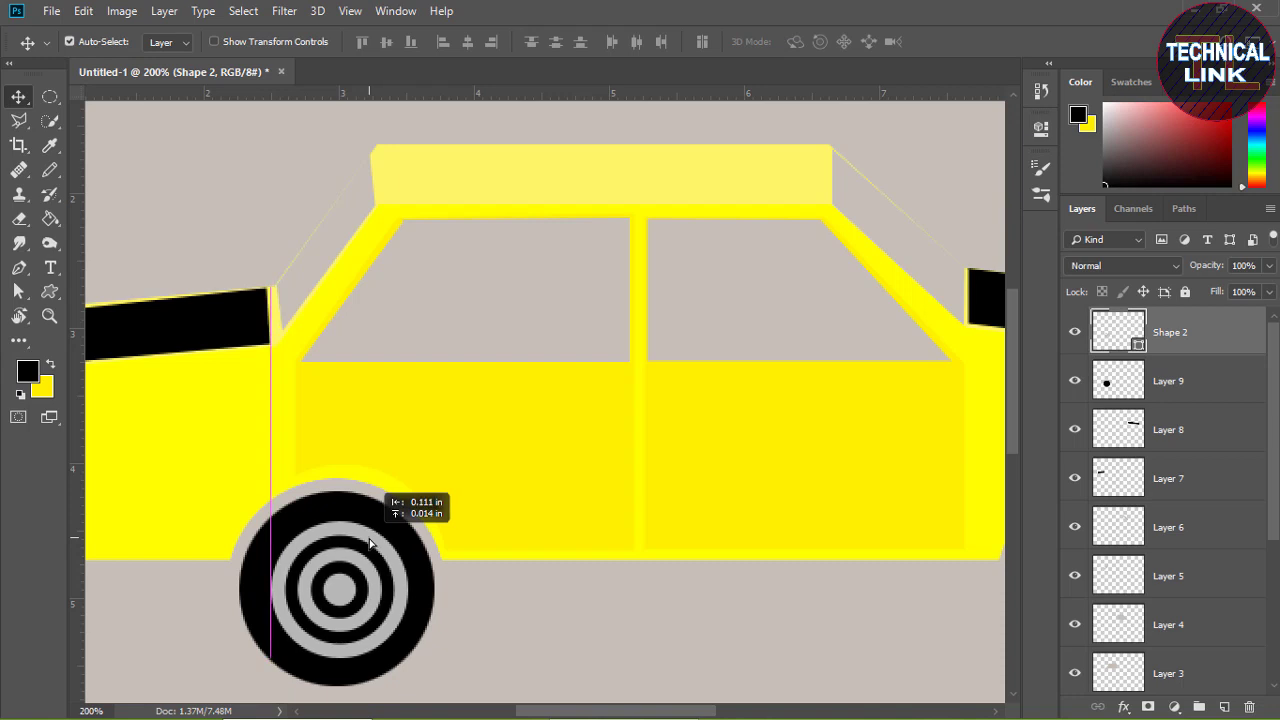
pyautogui.press('Left')
pyautogui.press('Down')
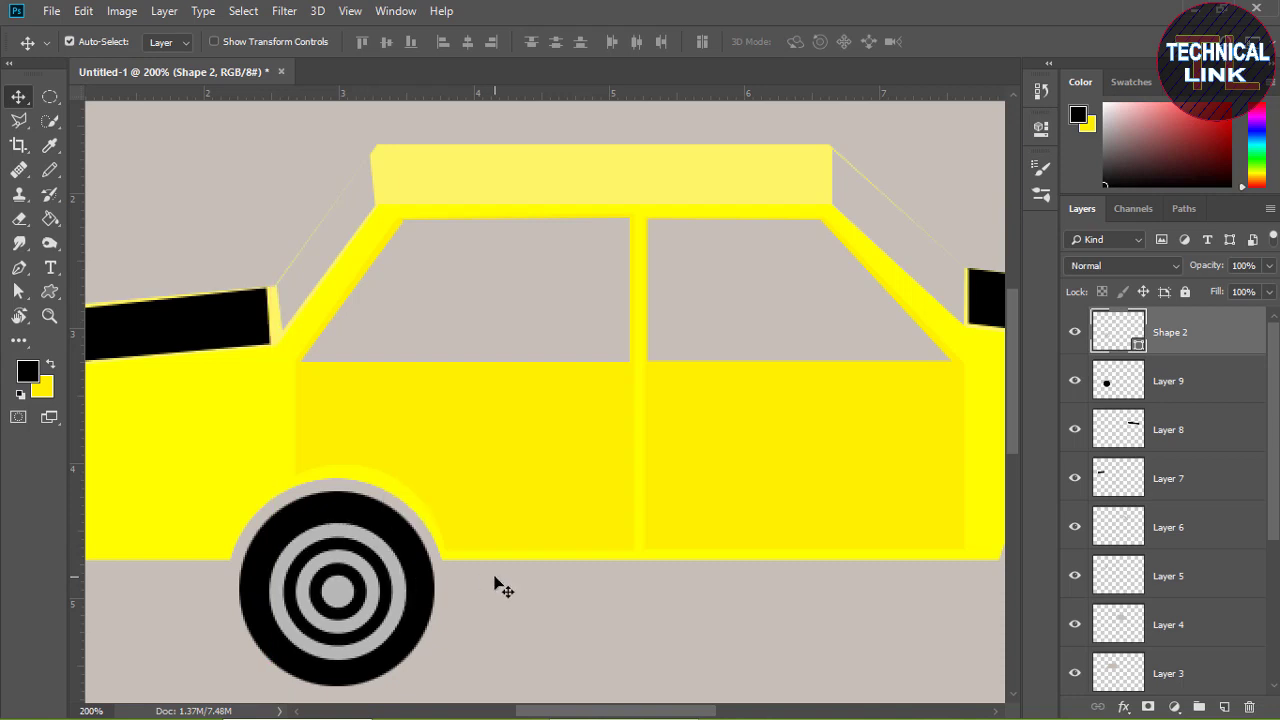
pyautogui.press('Up')
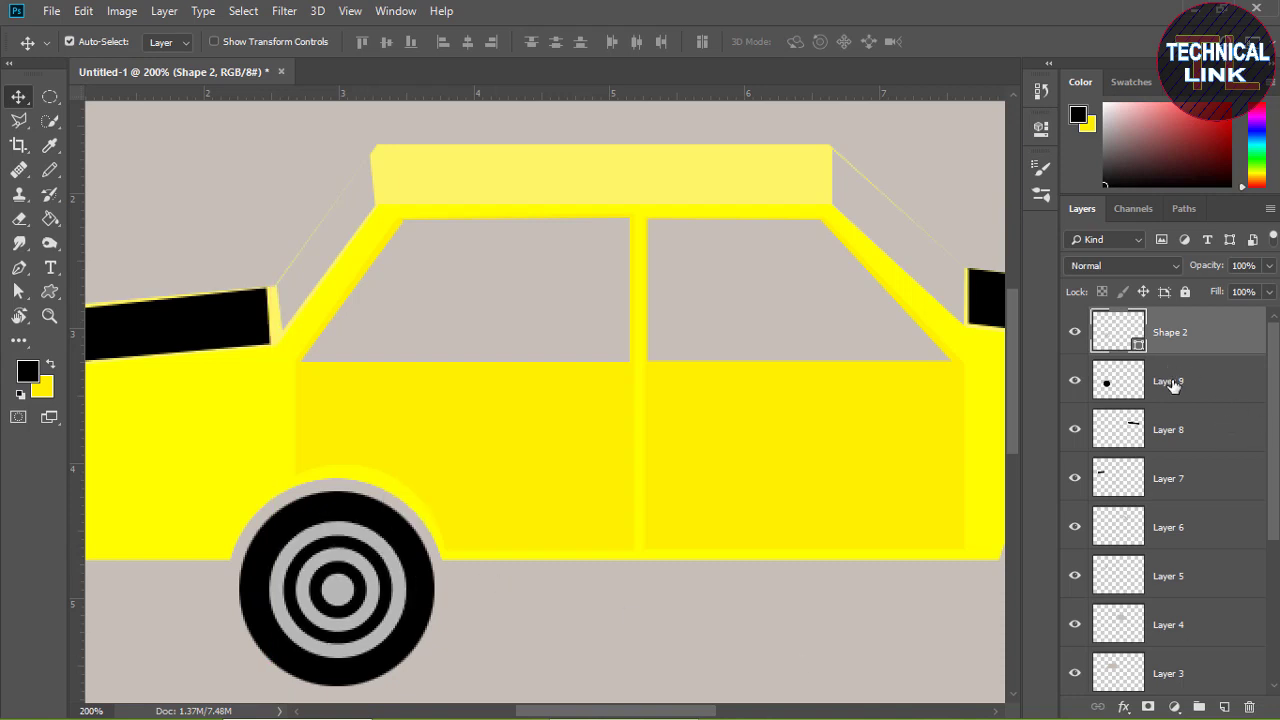
# Apply a Bevel & Emboss layer style to the tyre on Layer 9
pyautogui.click(1184, 392)
pyautogui.rightClick(1183, 389)
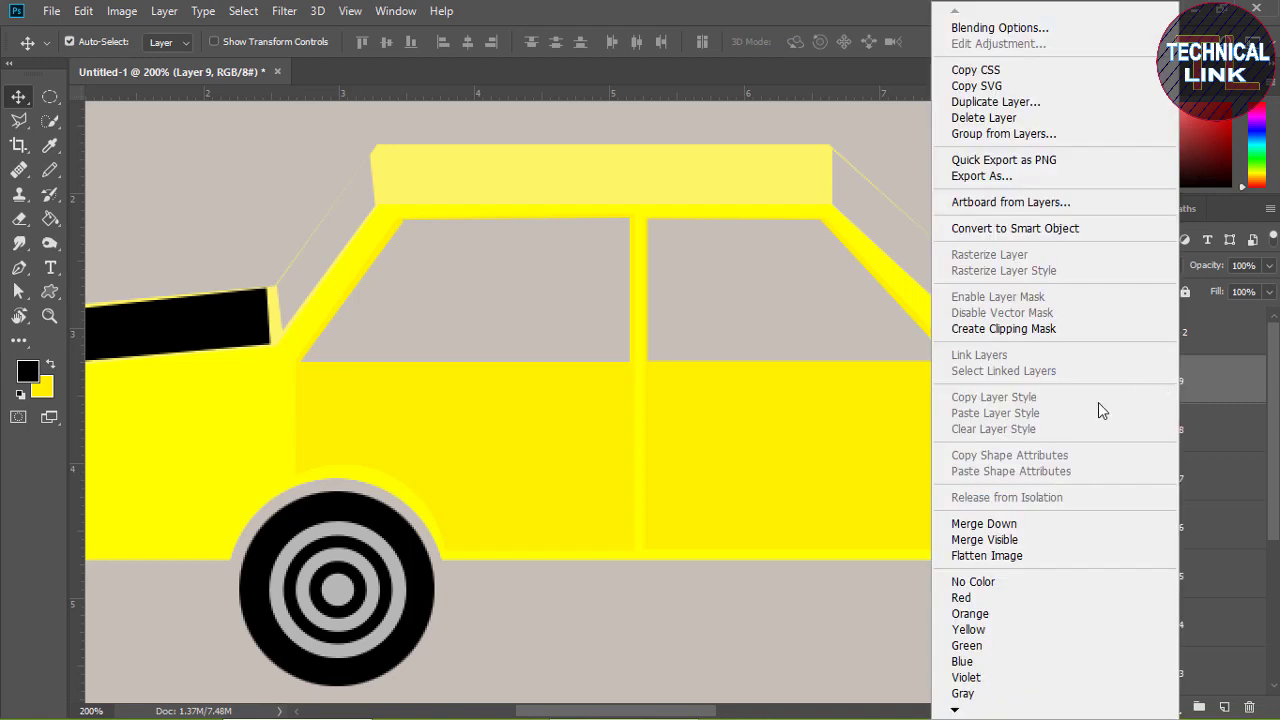
pyautogui.click(1045, 31)
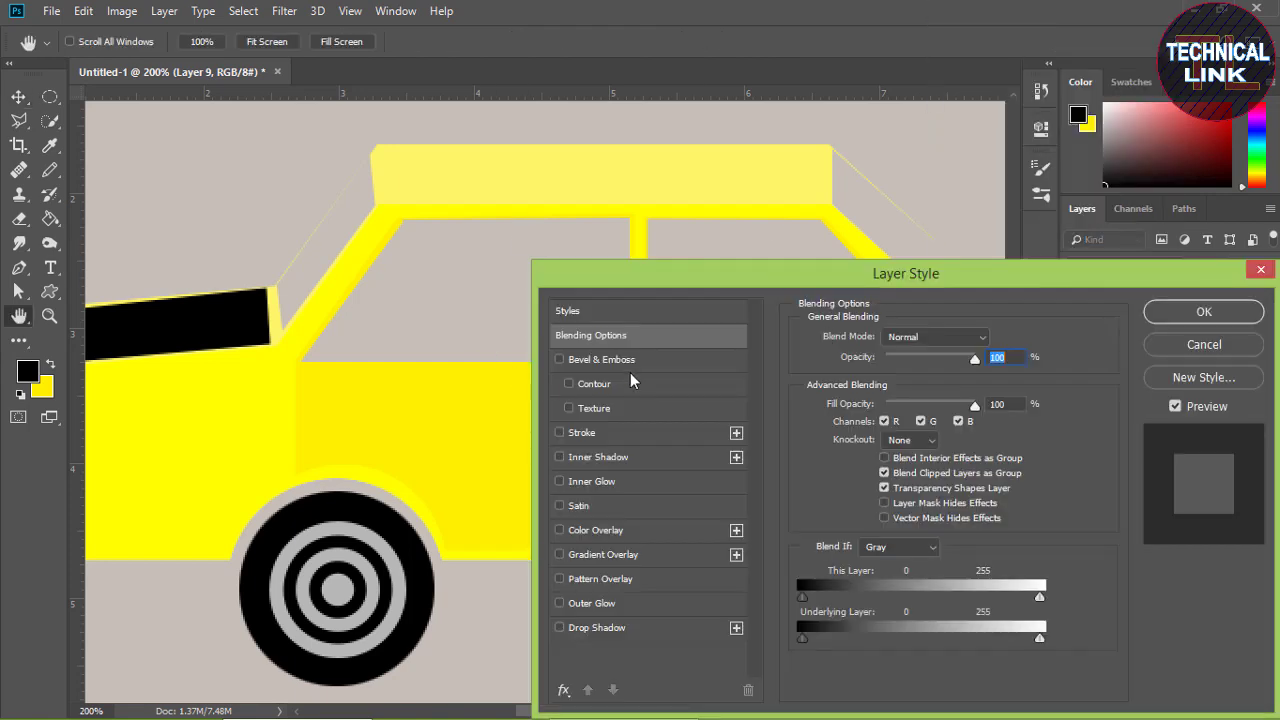
pyautogui.click(560, 360)
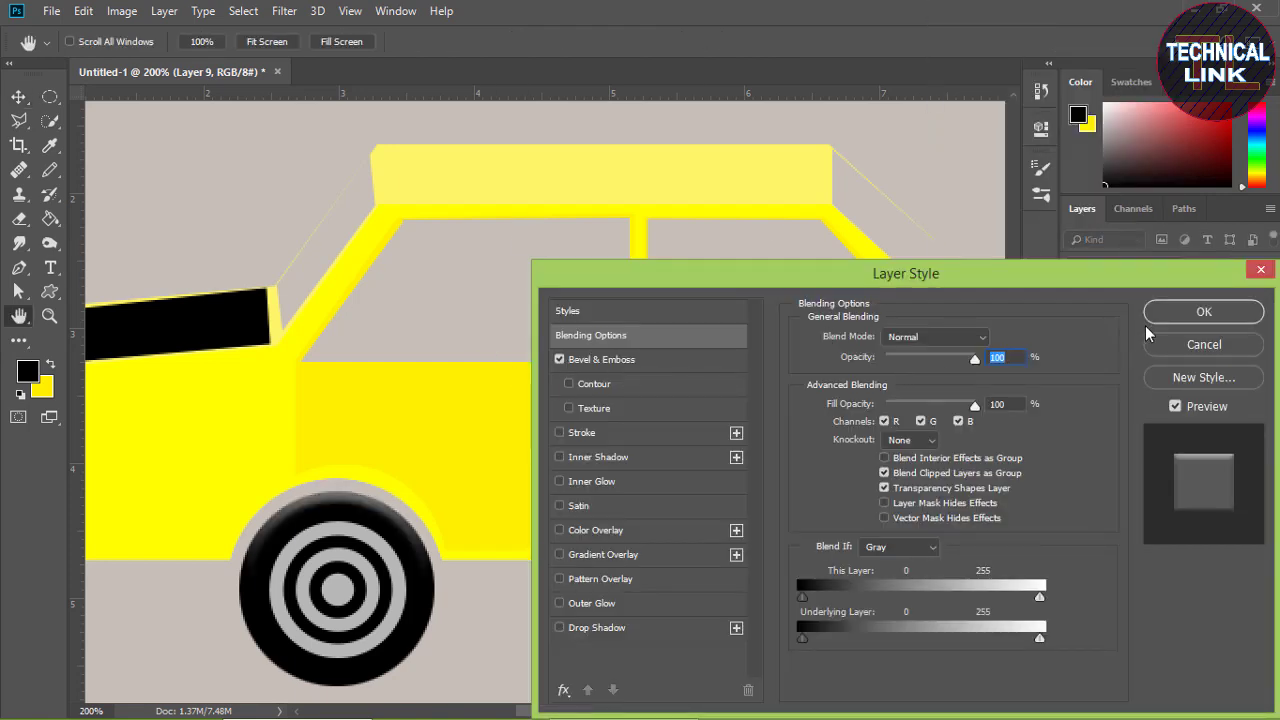
pyautogui.click(1183, 317)
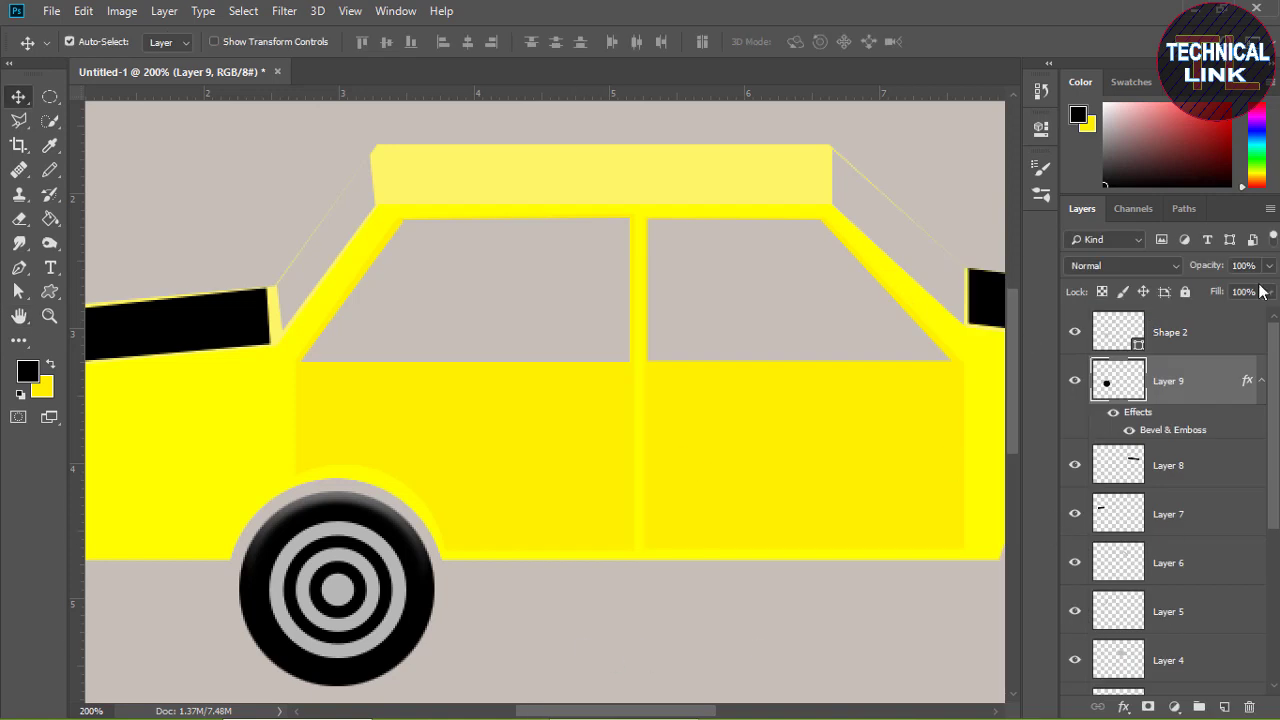
# Select Shape 2 and Layer 9 together and merge them with Merge Layers
pyautogui.click(1192, 337)
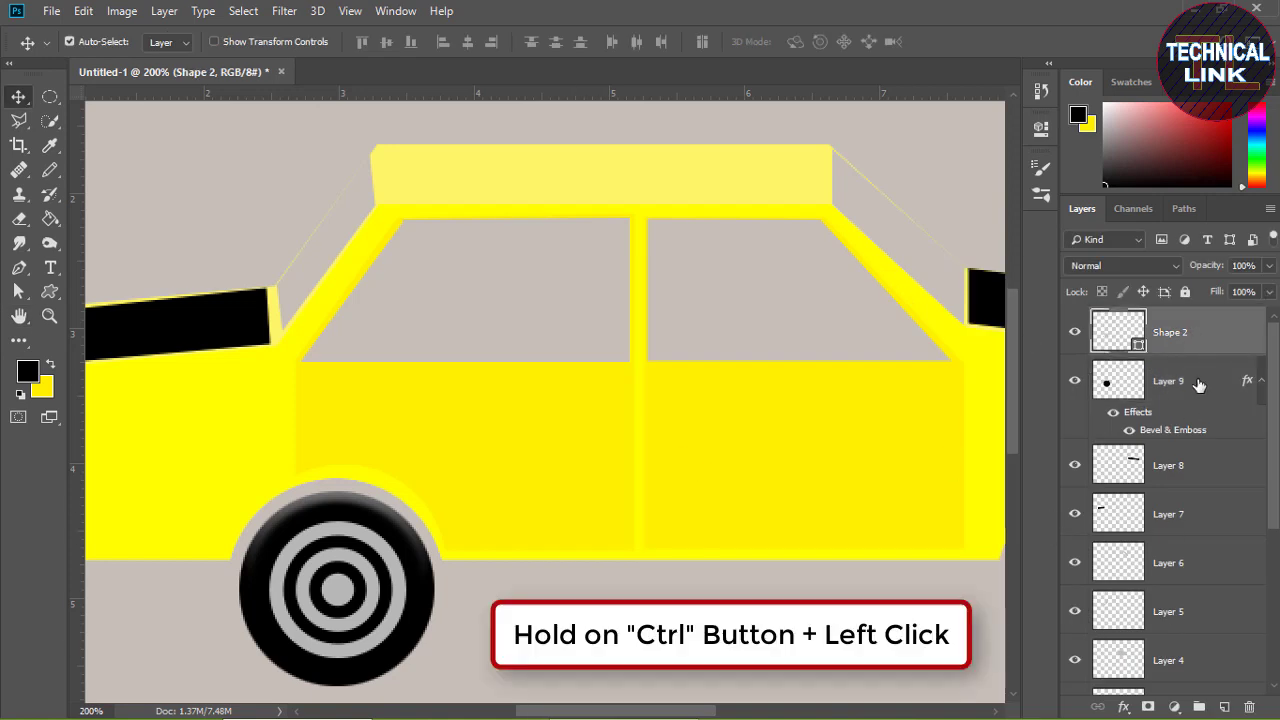
pyautogui.press('ctrl')
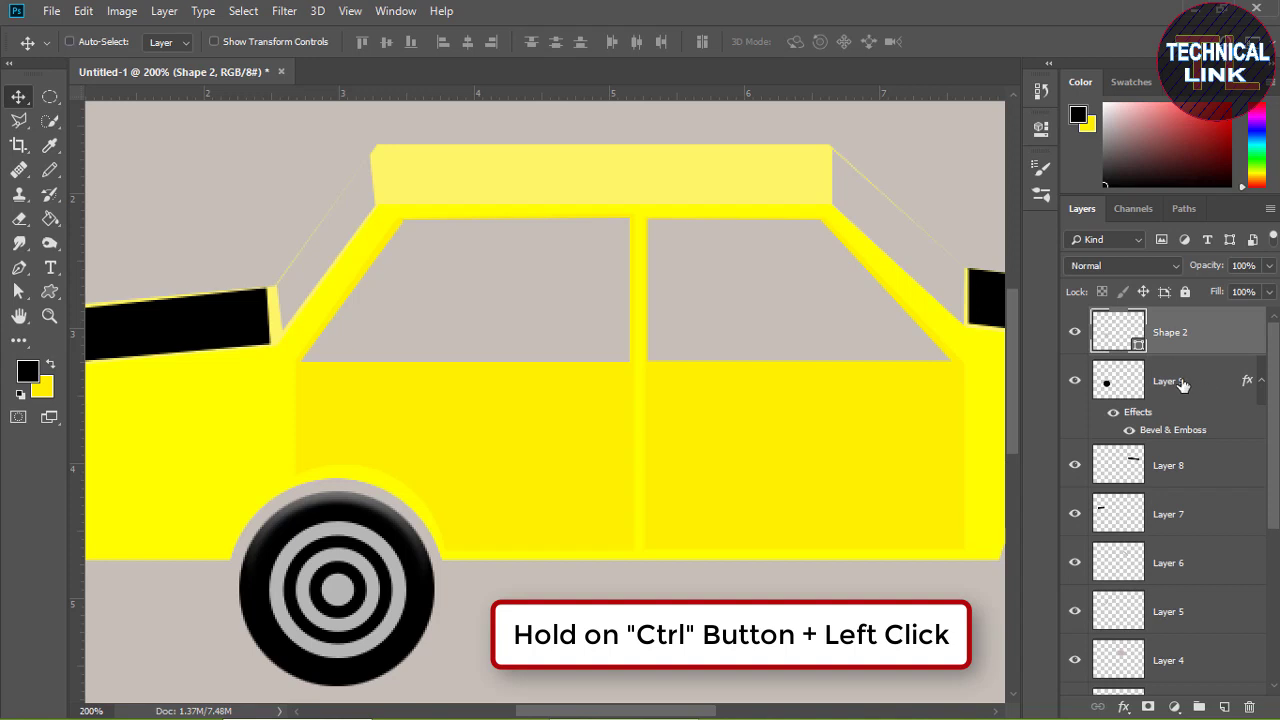
pyautogui.keyDown('ctrl'); pyautogui.click(1181, 385); pyautogui.keyUp('ctrl')
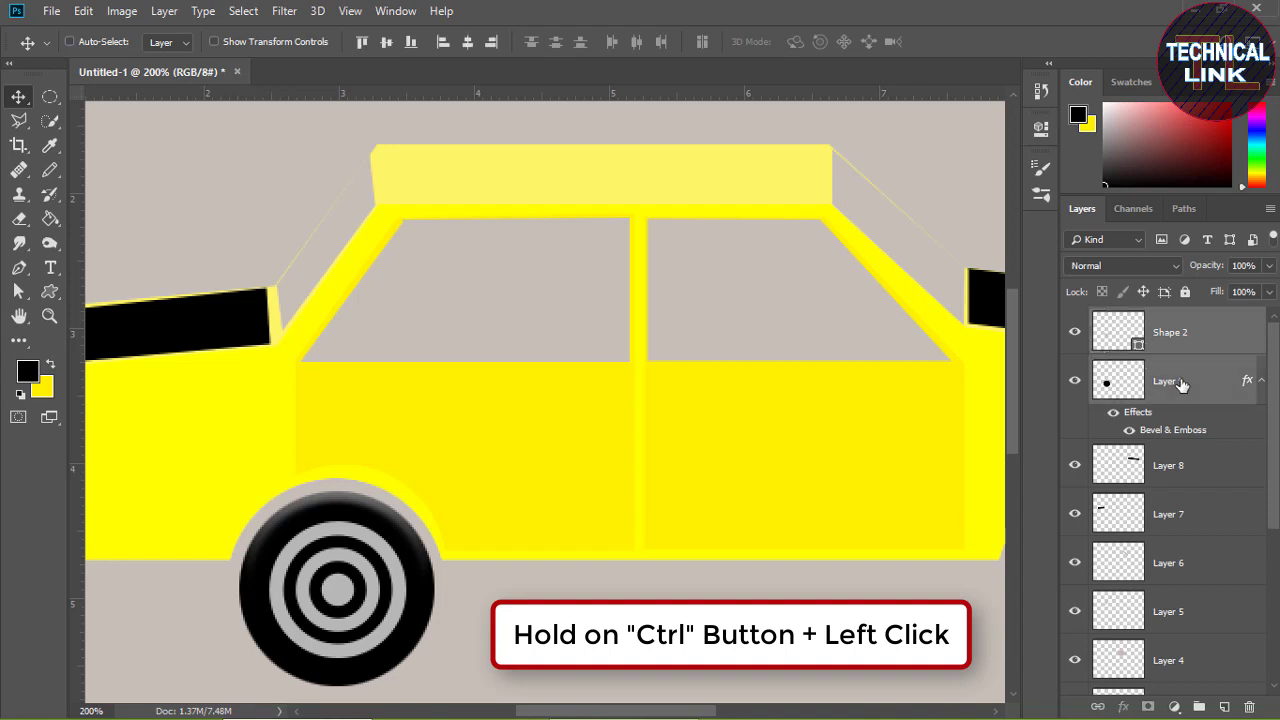
pyautogui.rightClick(1184, 384)
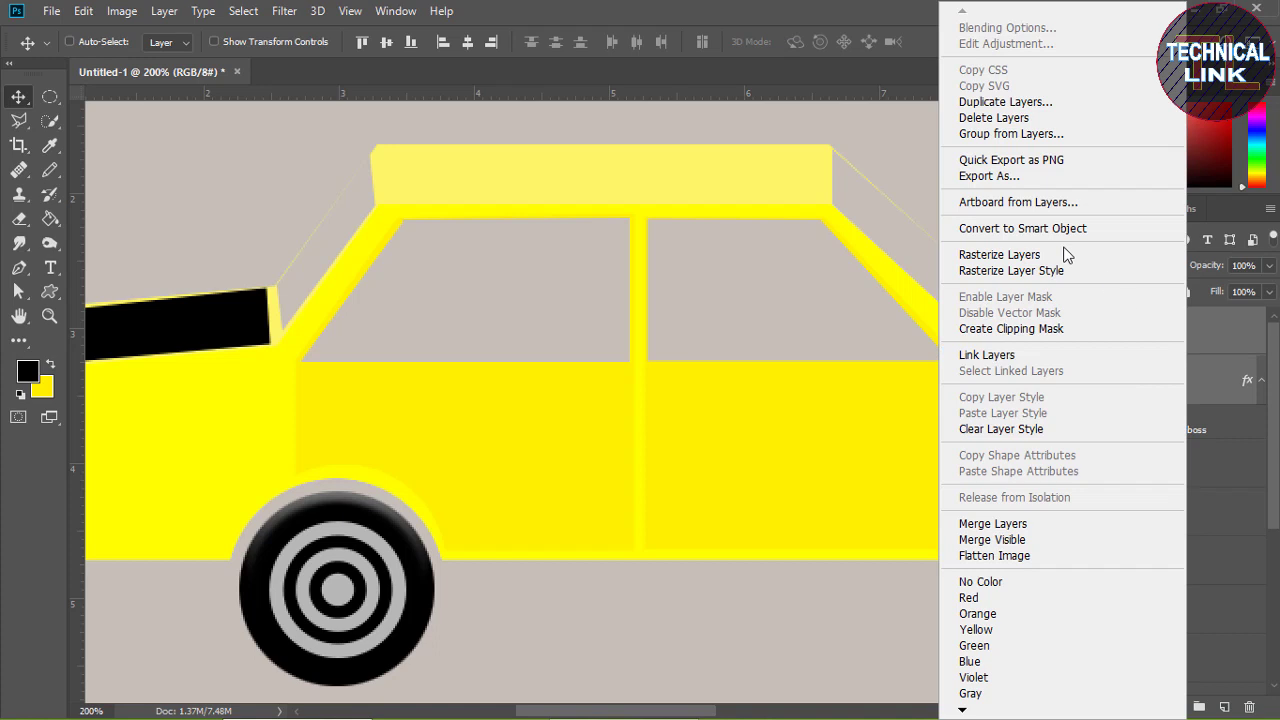
pyautogui.click(1040, 533)
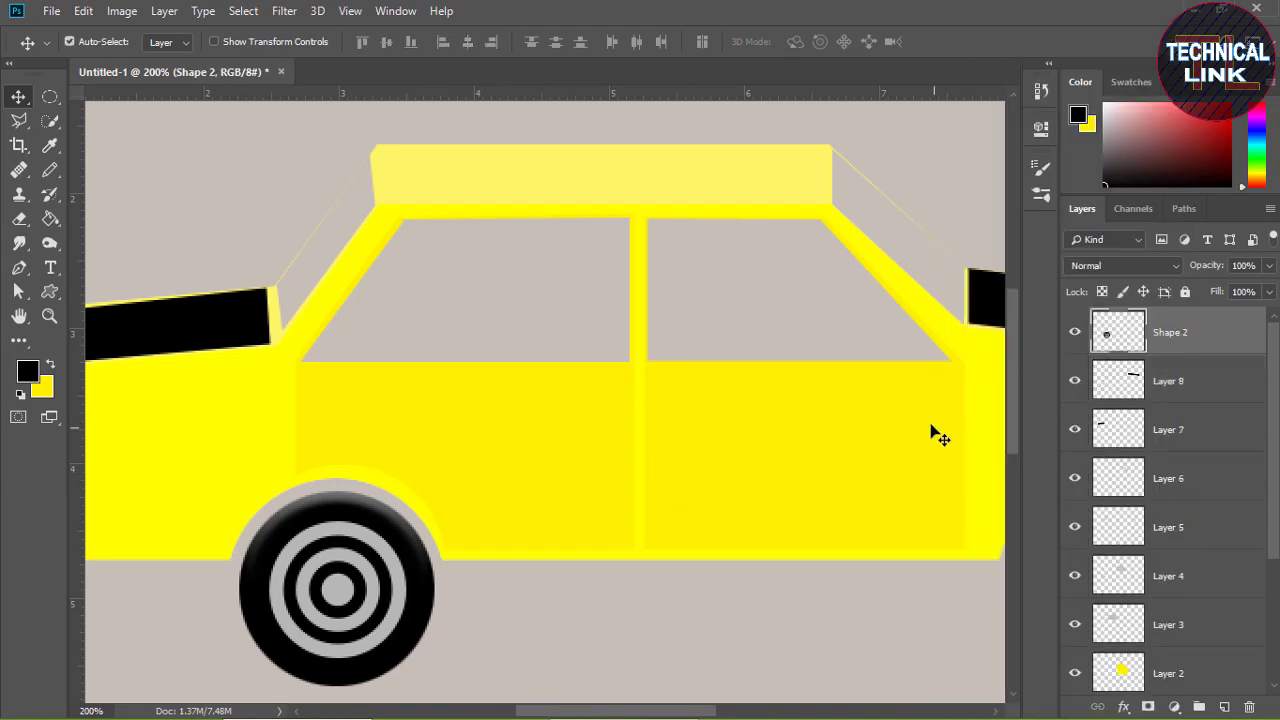
pyautogui.moveTo(1014, 340); pyautogui.dragTo(1014, 362)
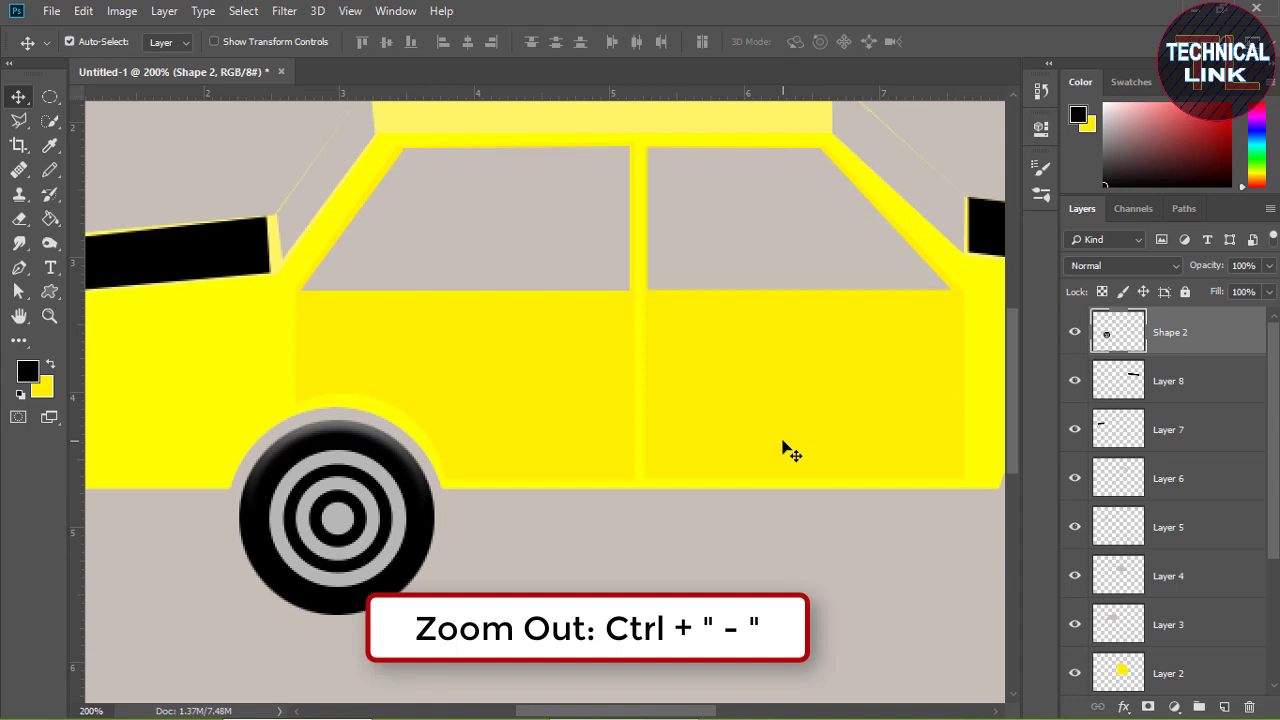
# Duplicate Shape 2 as Shape 2 copy and position it under the rear arch
pyautogui.hotkey('ctrl', '-')
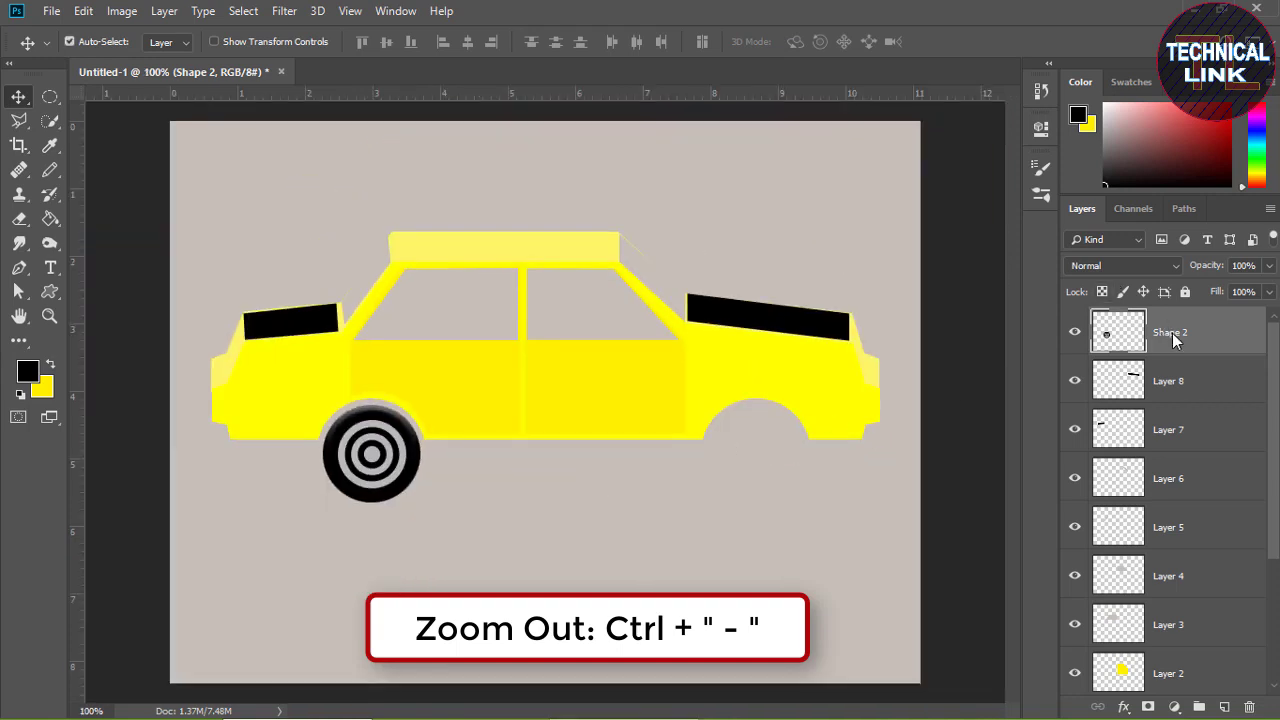
pyautogui.rightClick(1175, 340)
pyautogui.click(980, 100)
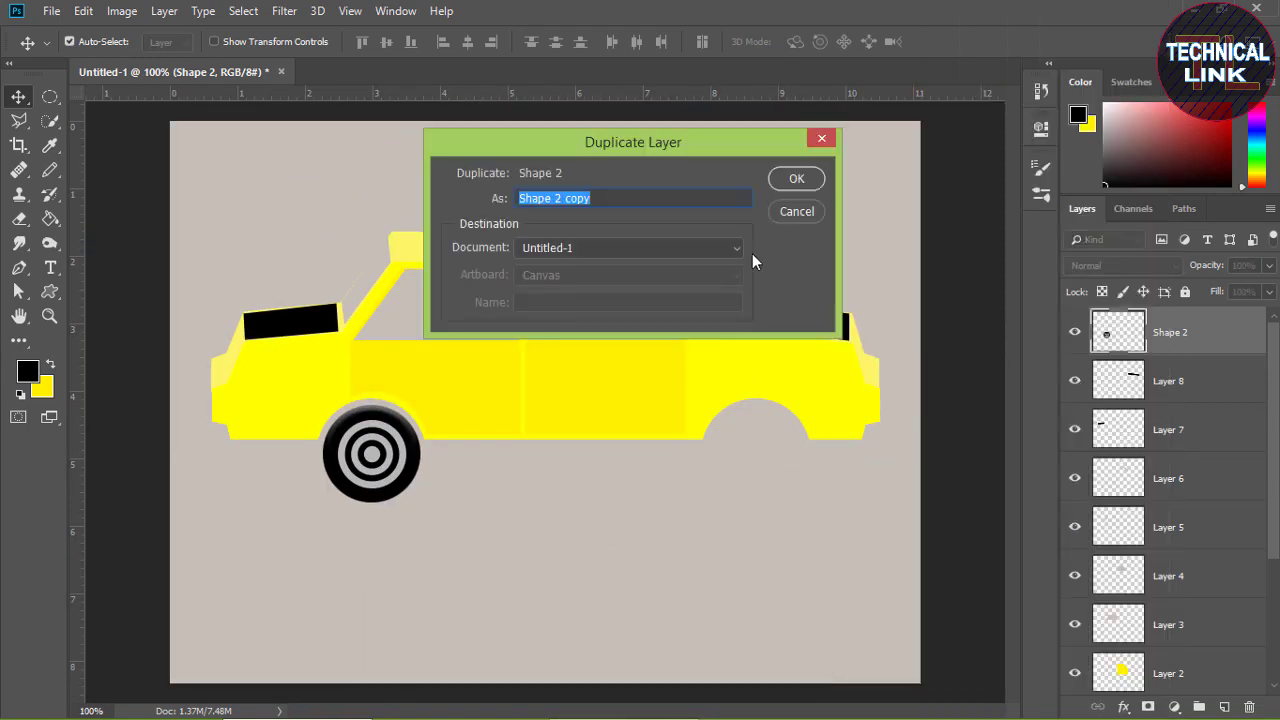
pyautogui.click(796, 178)
pyautogui.moveTo(393, 455); pyautogui.dragTo(777, 453)
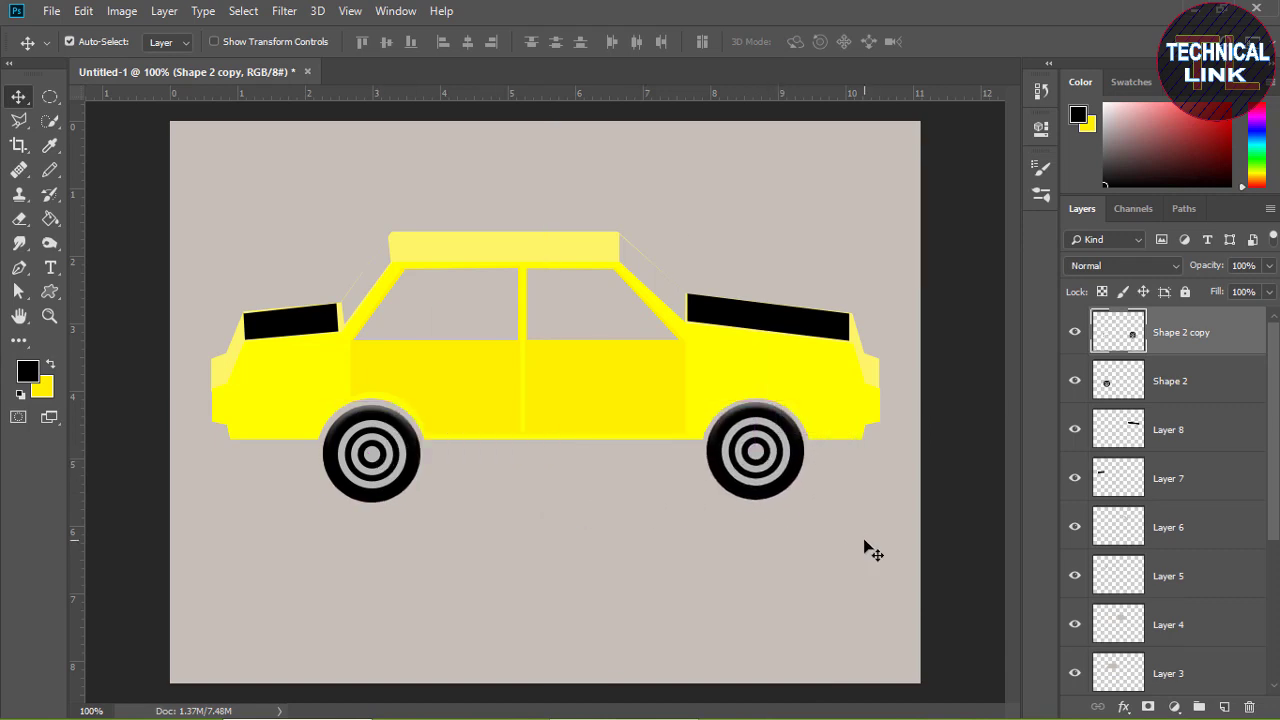
pyautogui.press('Left')
pyautogui.press('Right')
# Zoom in, select a thin rectangle beside the left black panel, and add empty Layer 9
pyautogui.hotkey('ctrl', '=')
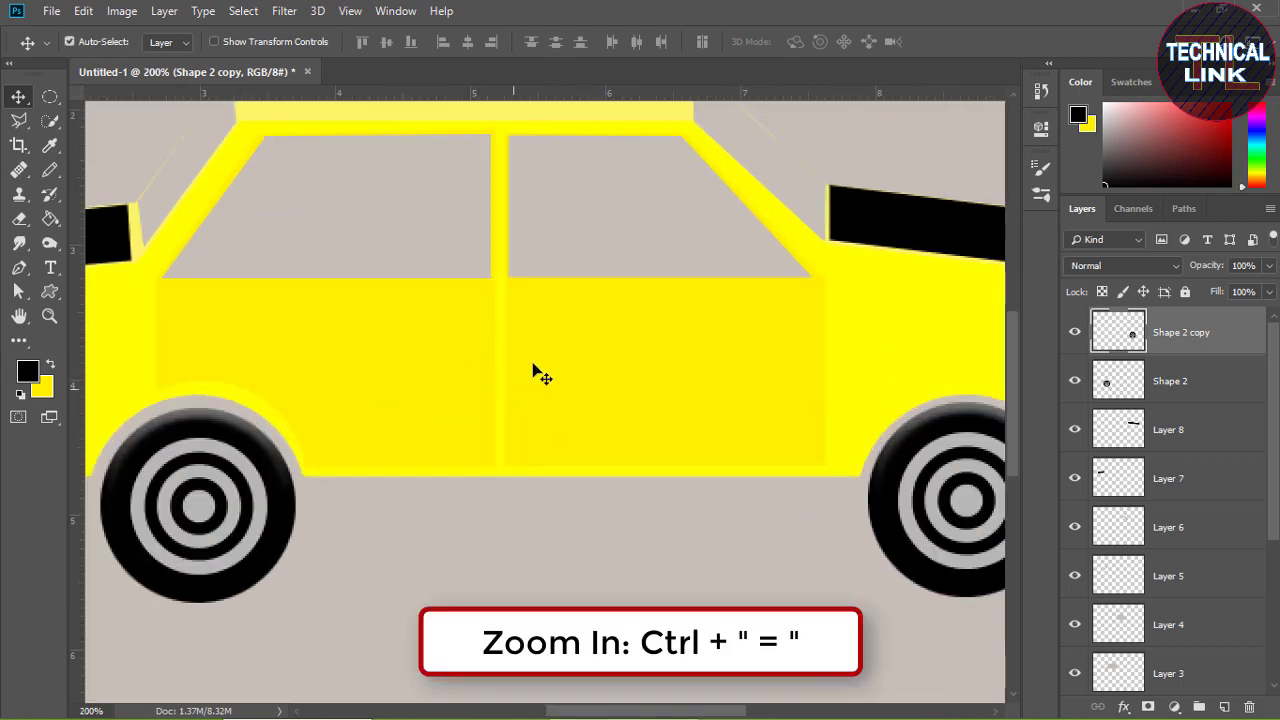
pyautogui.moveTo(658, 711); pyautogui.dragTo(555, 711)
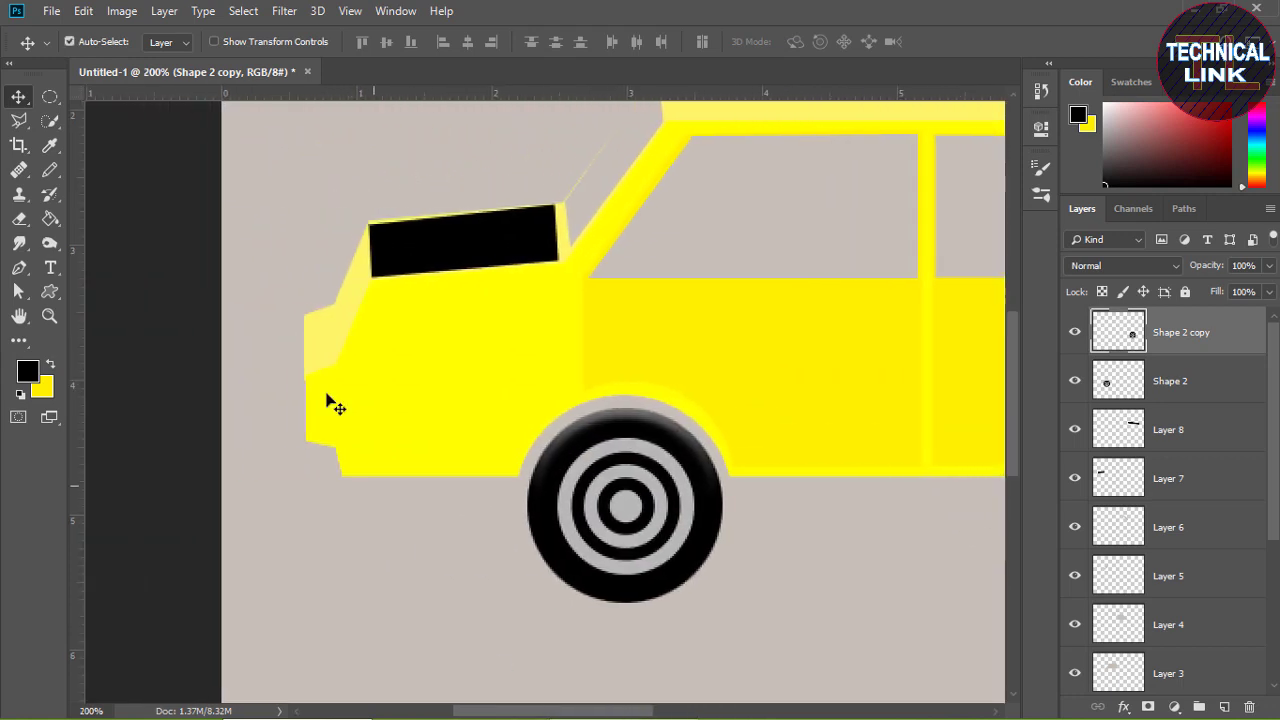
pyautogui.click(50, 96)
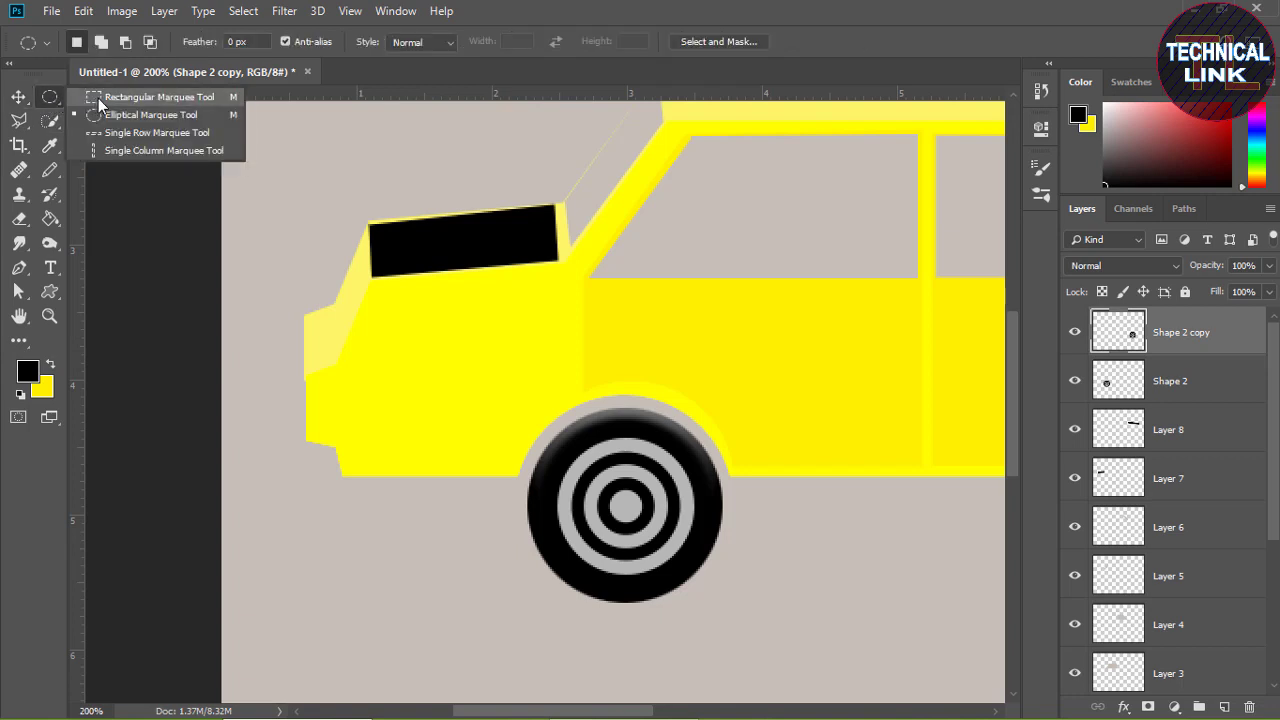
pyautogui.click(100, 104)
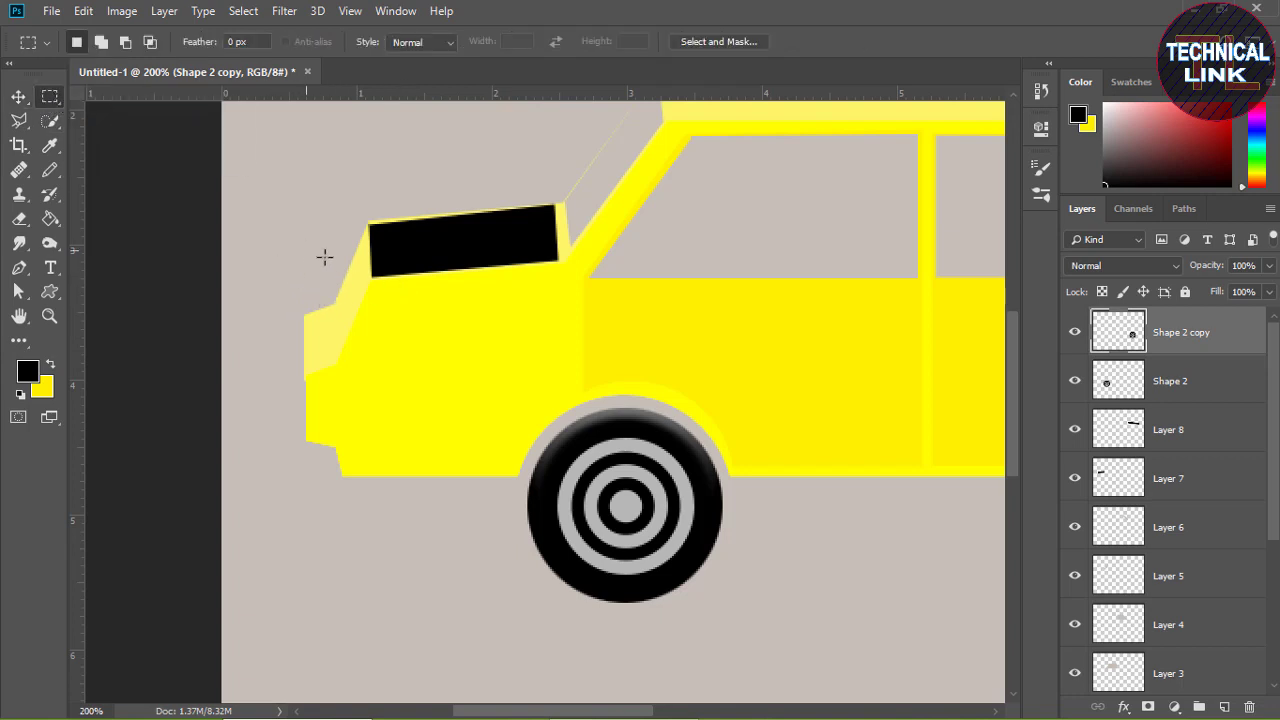
pyautogui.moveTo(323, 232); pyautogui.dragTo(334, 265)
pyautogui.click(1224, 707)
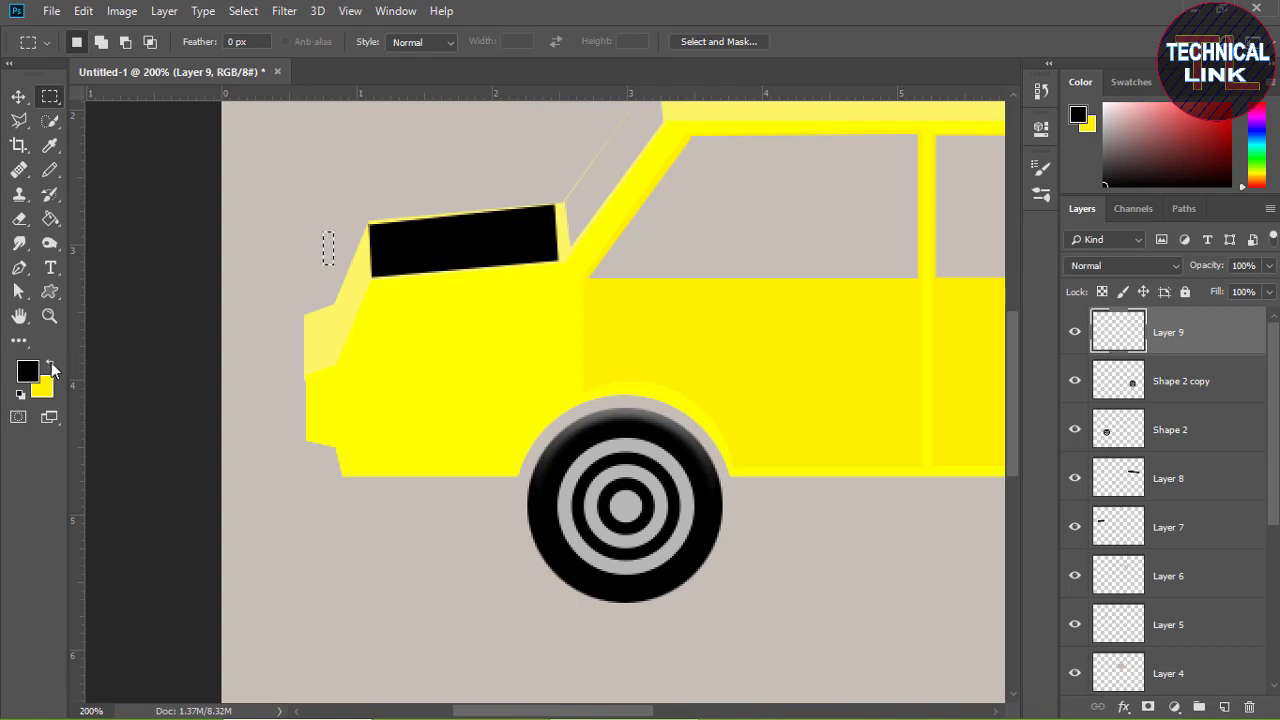
pyautogui.click(27, 371)
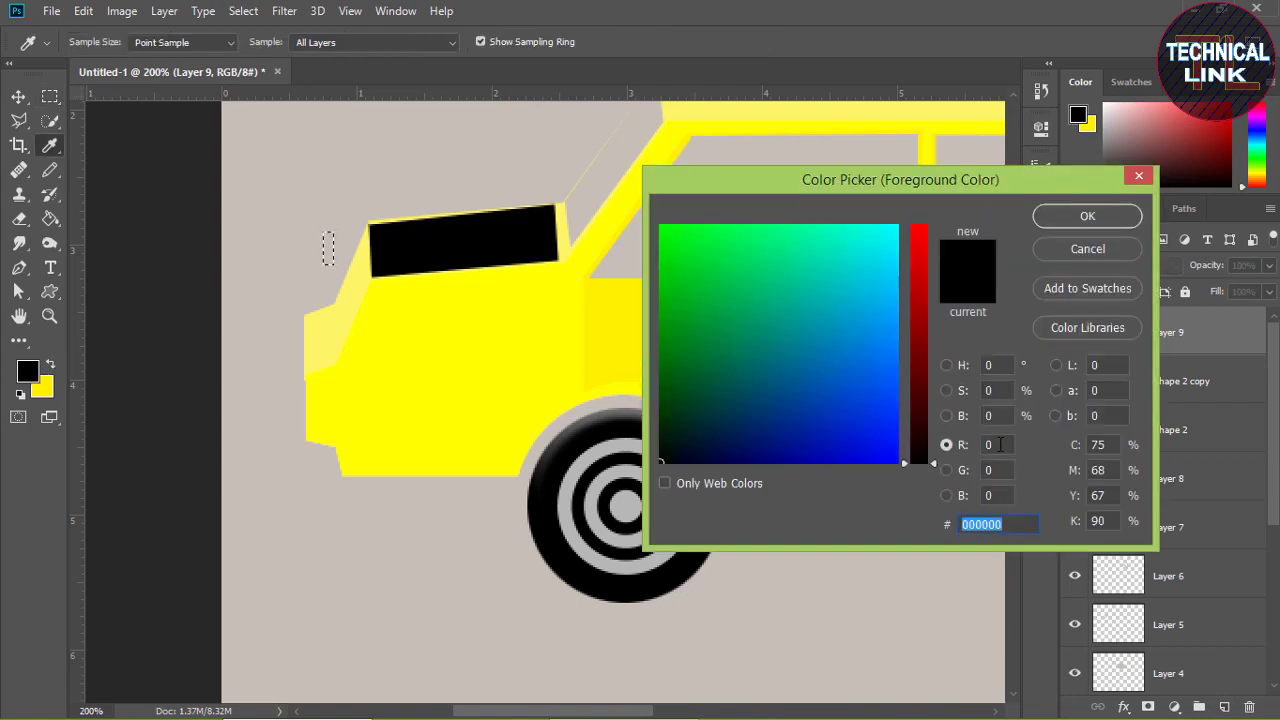
# Set the foreground colour to pure red with R 255
pyautogui.click(1000, 444)
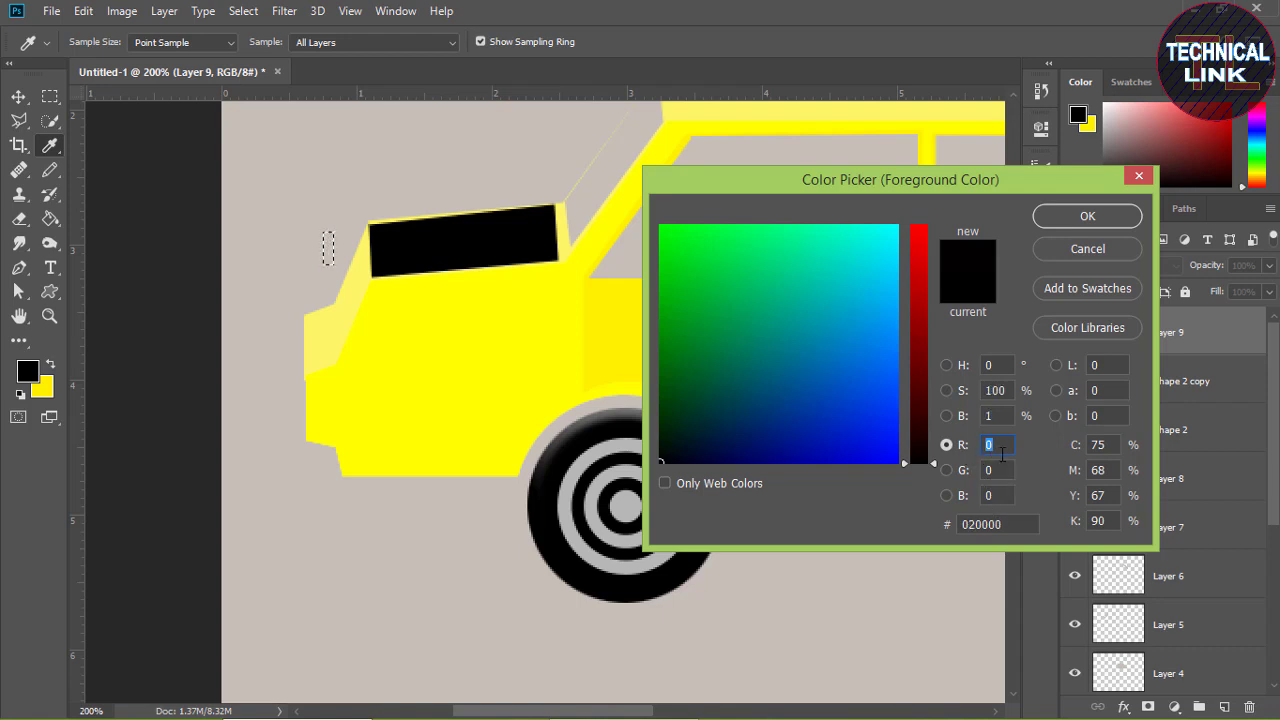
pyautogui.write('255')
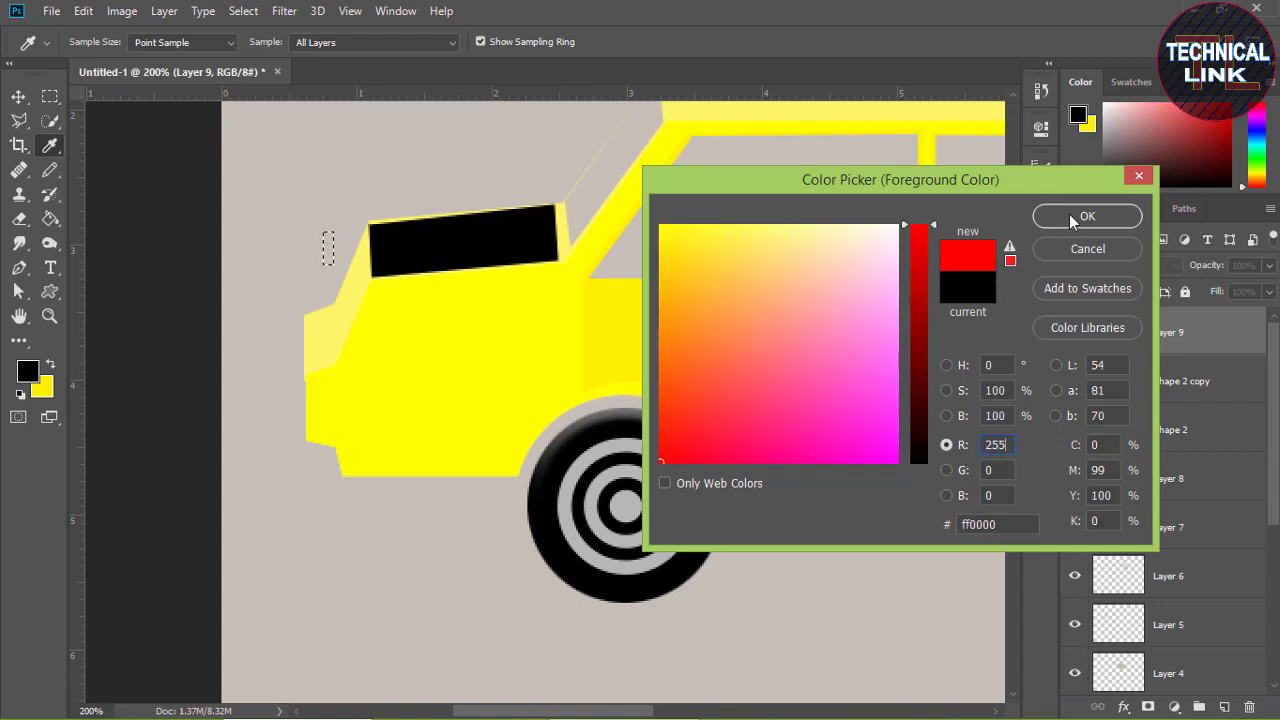
pyautogui.click(1069, 214)
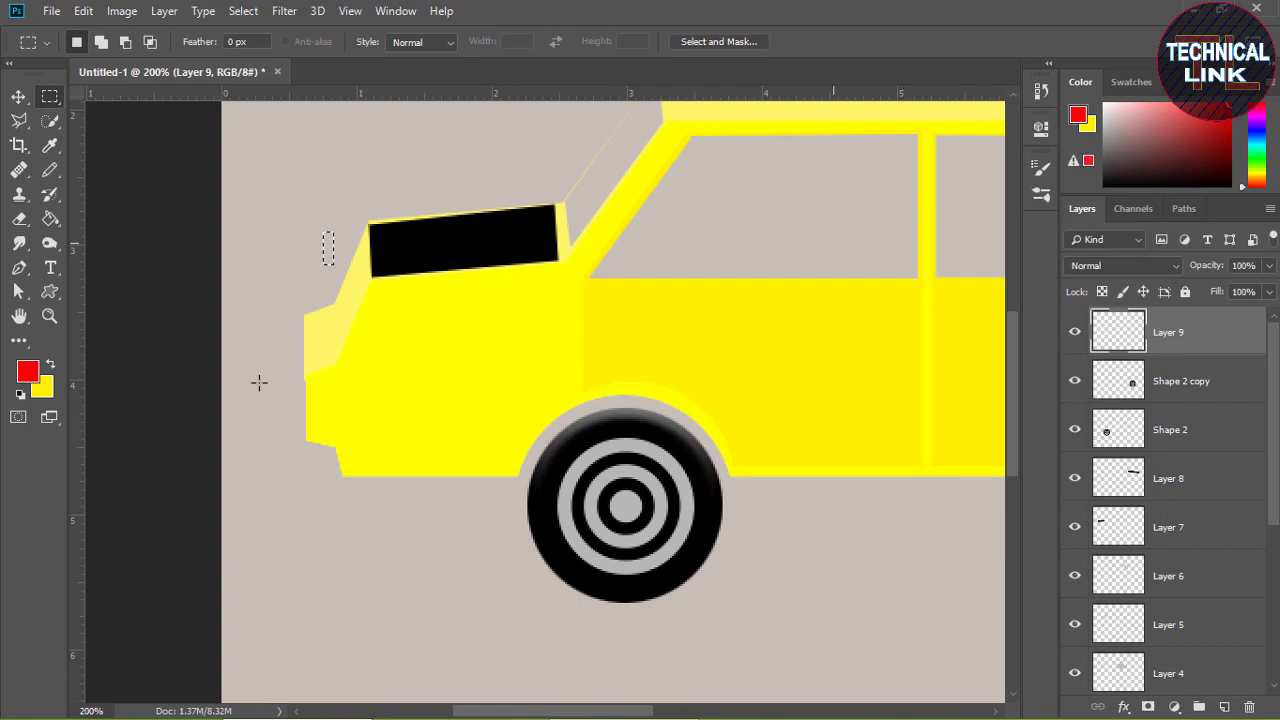
# Fill the small rectangle with red, deselect, and move it onto the car's left edge
pyautogui.click(50, 218)
pyautogui.click(331, 250)
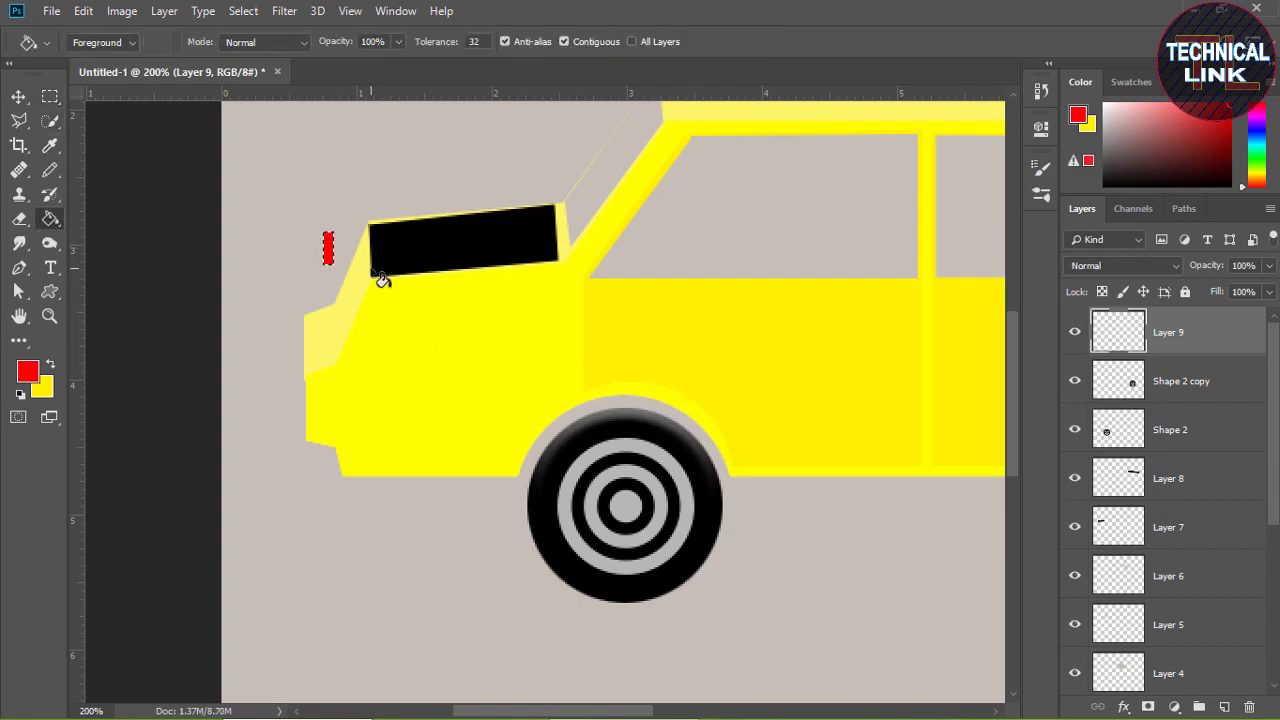
pyautogui.click(18, 96)
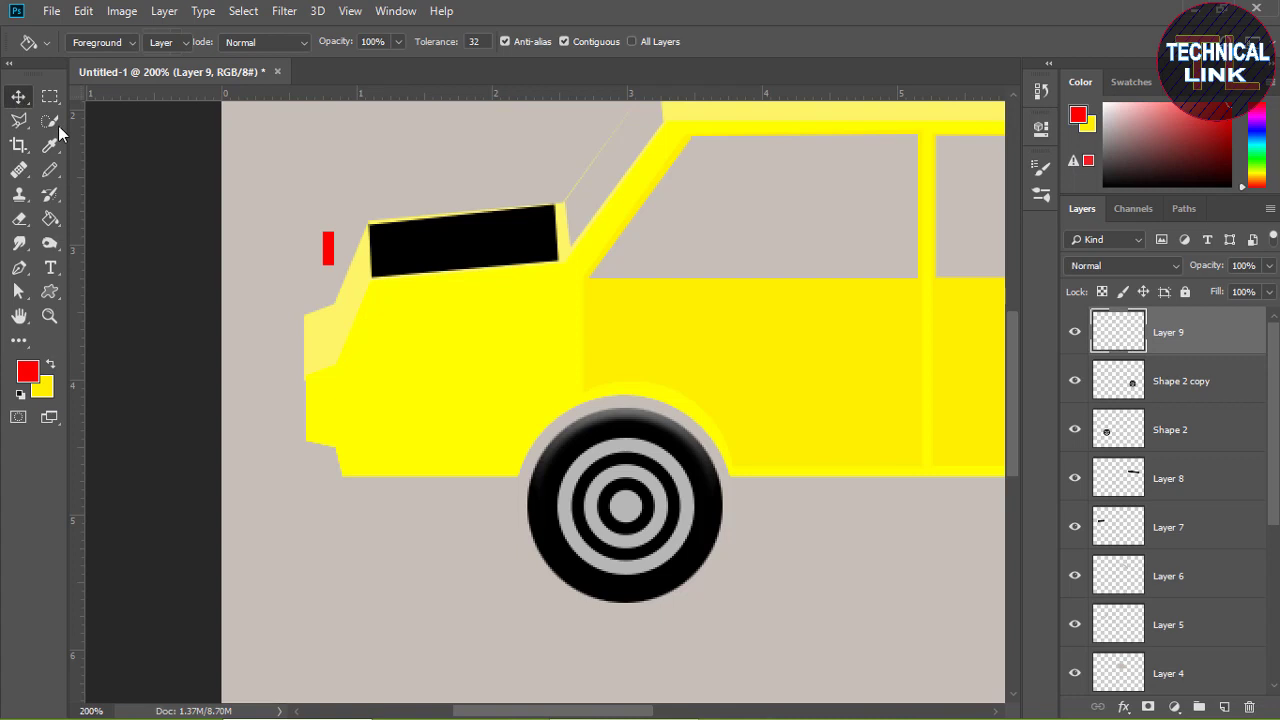
pyautogui.hotkey('ctrl', 'd')
pyautogui.moveTo(331, 256); pyautogui.dragTo(342, 263)
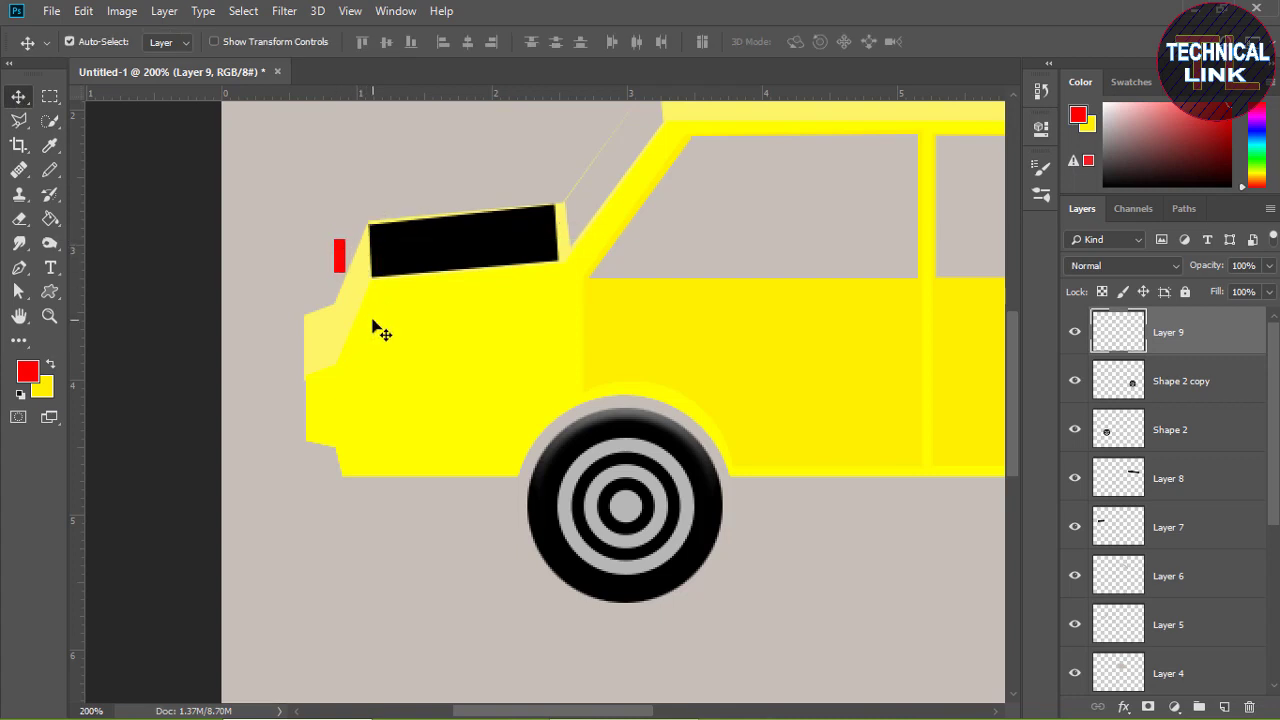
# Rotate the red rectangle about 14.5° to follow the slanted edge
pyautogui.hotkey('ctrl', 't')
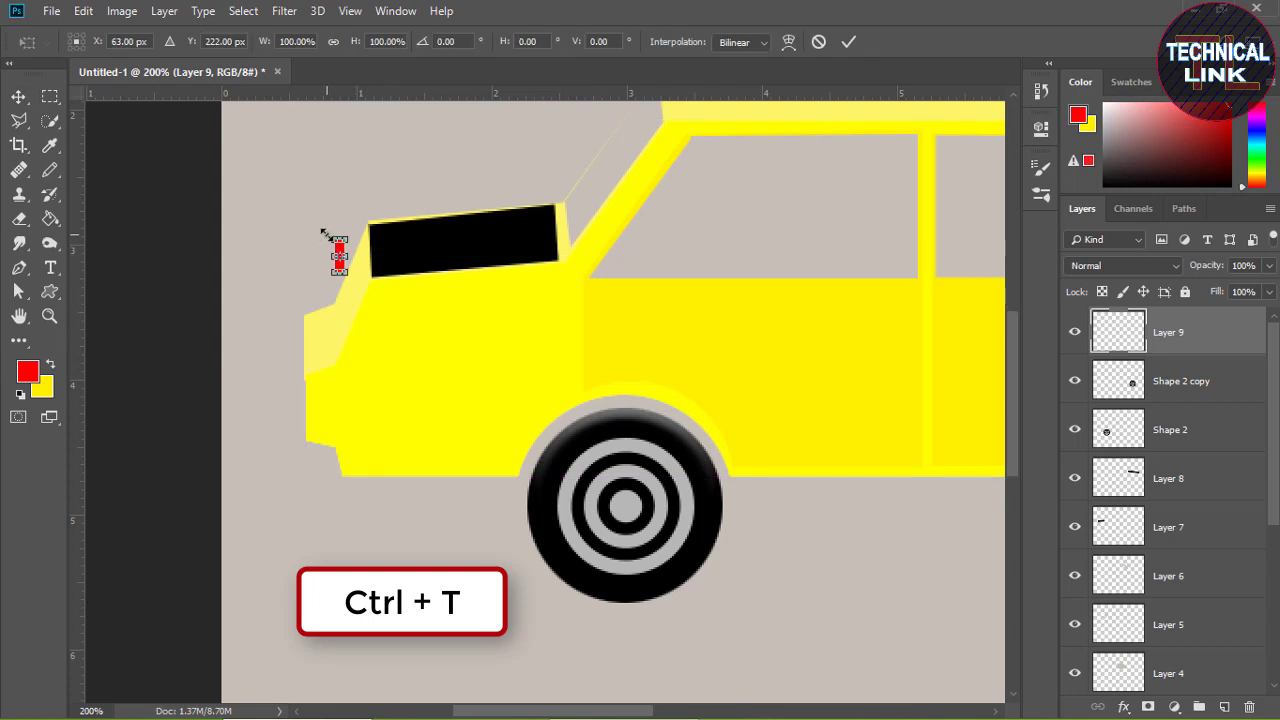
pyautogui.moveTo(323, 235); pyautogui.dragTo(329, 232)
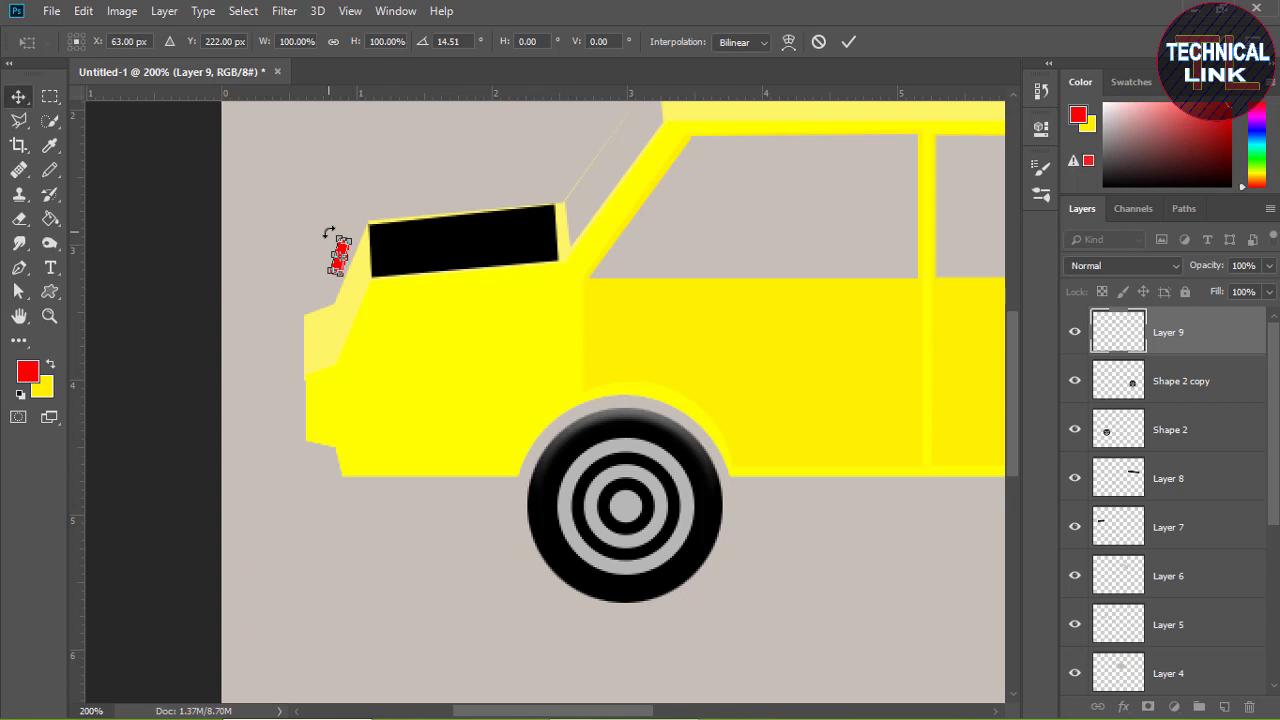
pyautogui.press('Return')
# Position the red light against the edge and duplicate it just below
pyautogui.moveTo(341, 262); pyautogui.dragTo(347, 264)
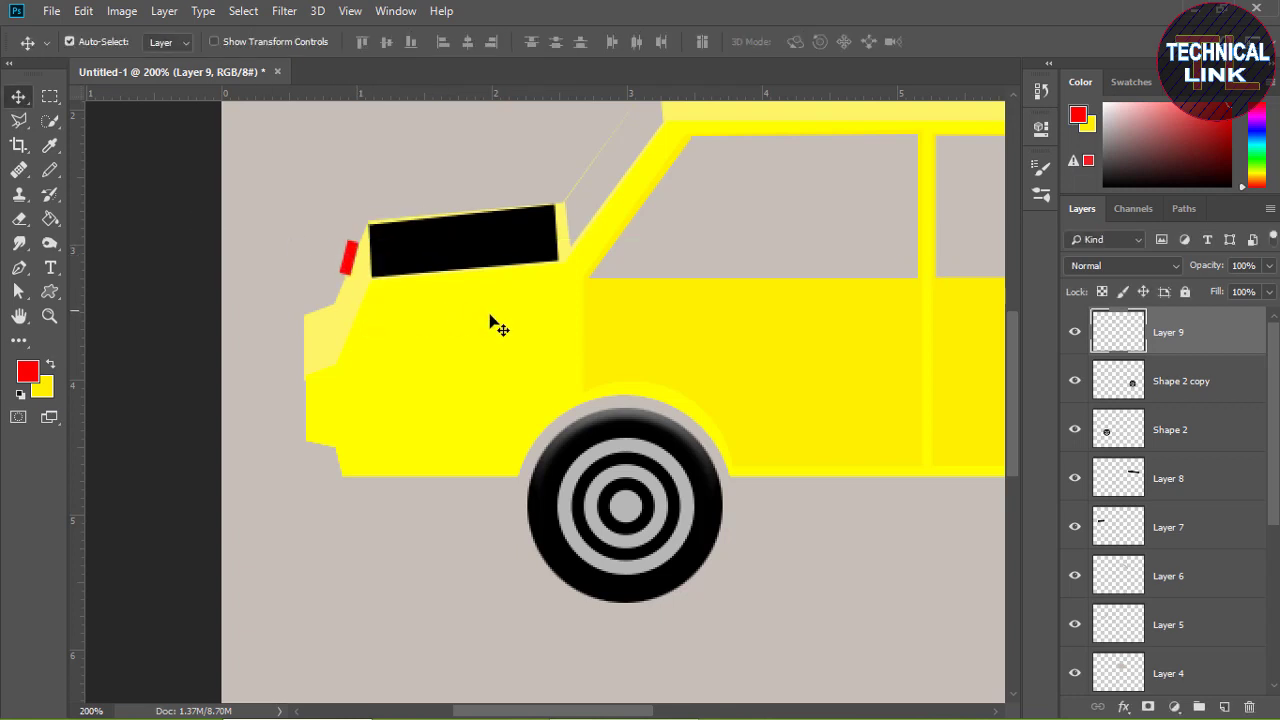
pyautogui.press('Up')
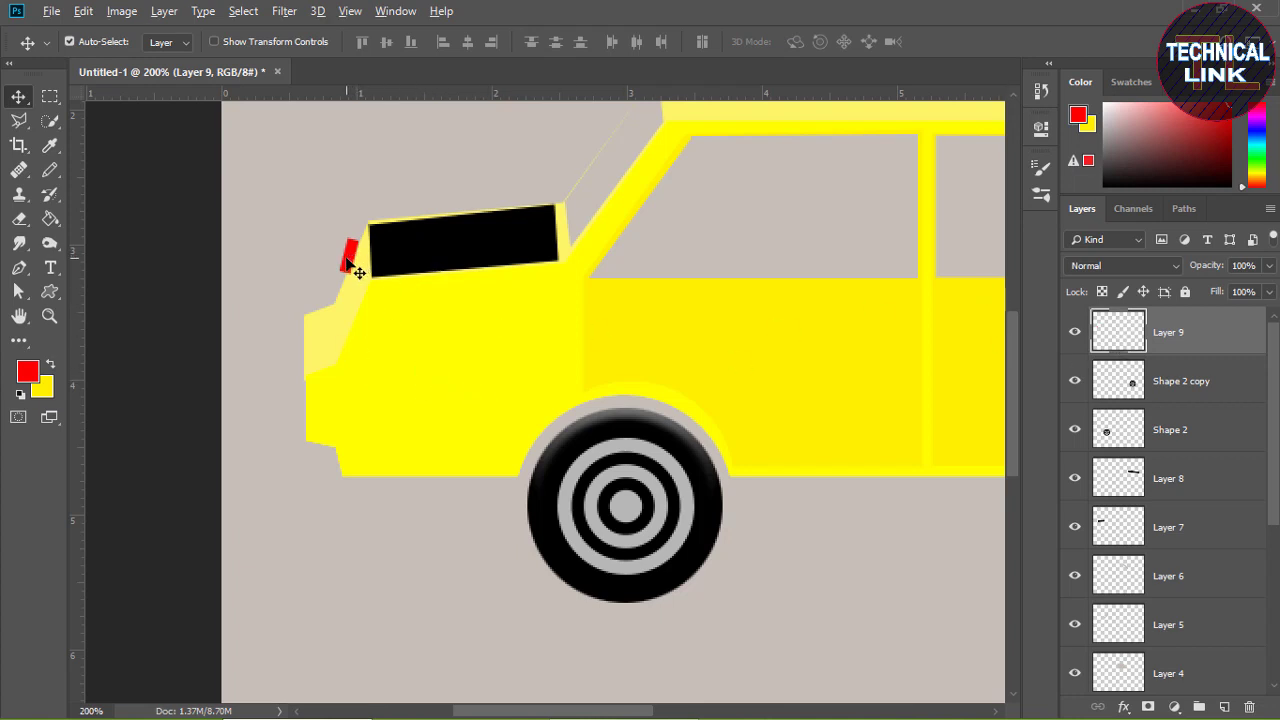
pyautogui.keyDown('alt'); pyautogui.moveTo(346, 260); pyautogui.dragTo(367, 297); pyautogui.keyUp('alt')
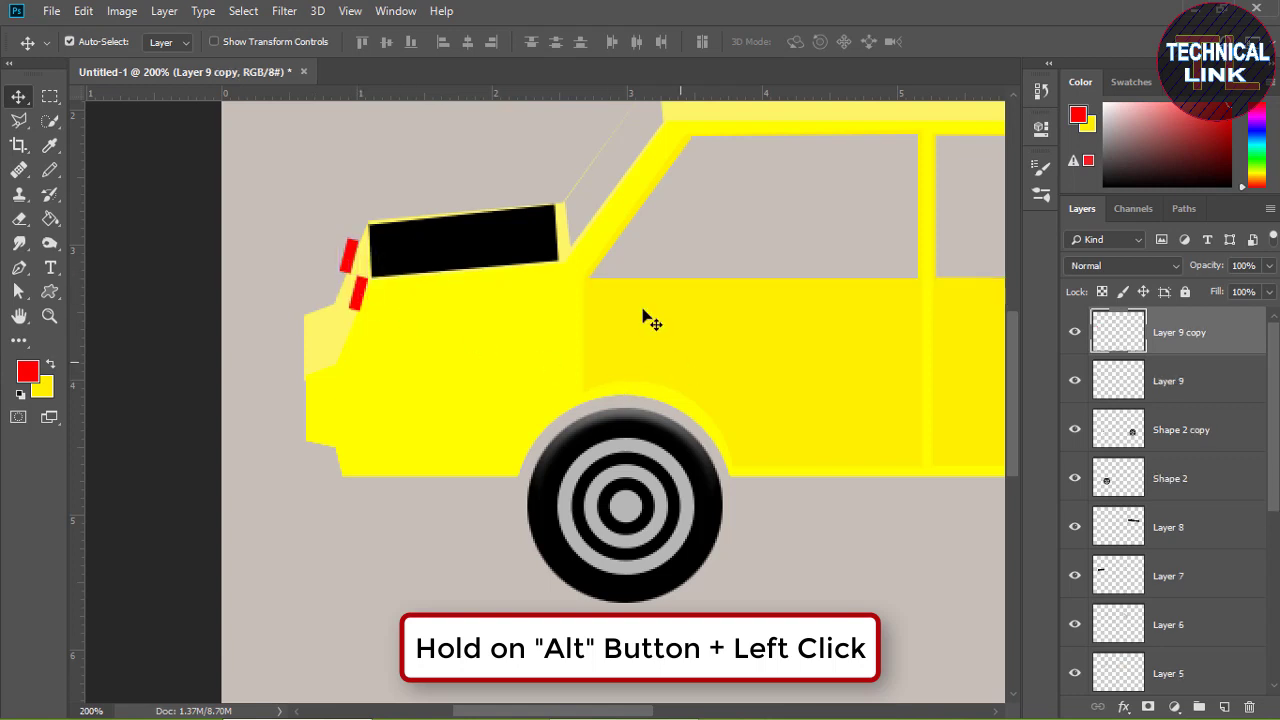
# Draw an oval selection at the car's right end and add a new empty layer
pyautogui.moveTo(622, 716); pyautogui.dragTo(754, 711)
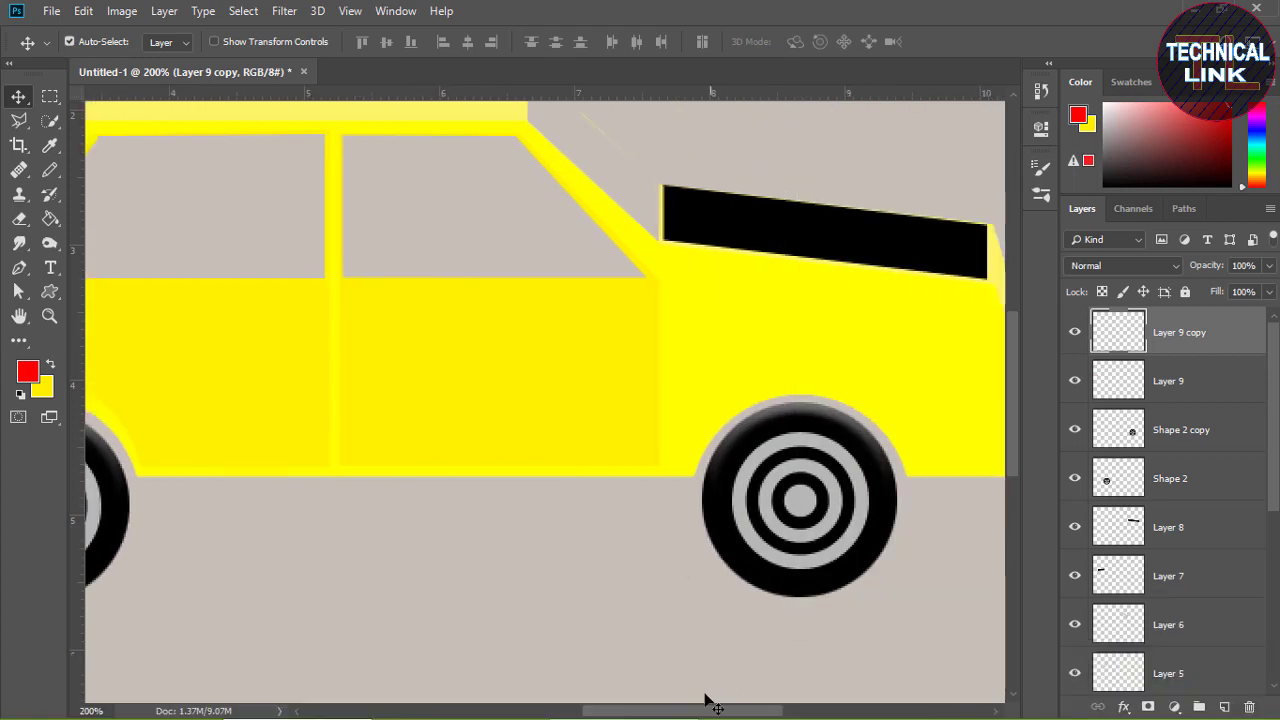
pyautogui.moveTo(729, 713); pyautogui.dragTo(782, 716)
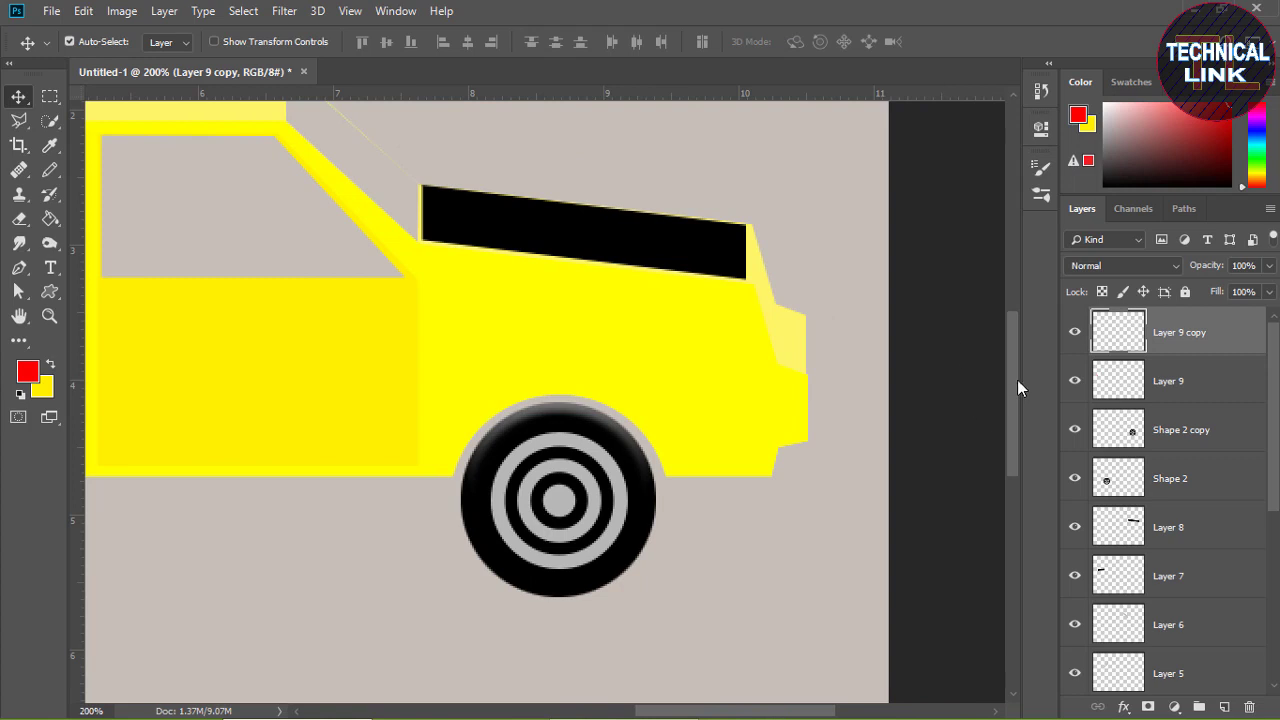
pyautogui.moveTo(1017, 387); pyautogui.dragTo(1019, 359)
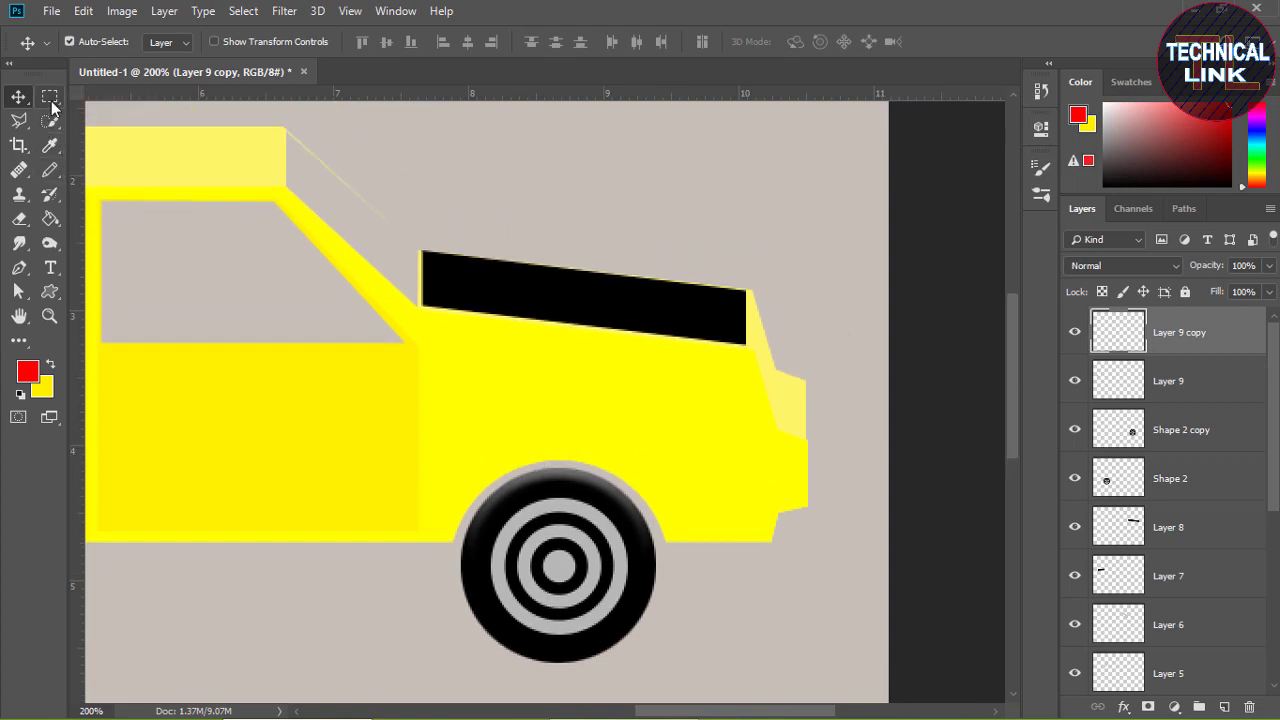
pyautogui.moveTo(52, 102); pyautogui.dragTo(115, 116)
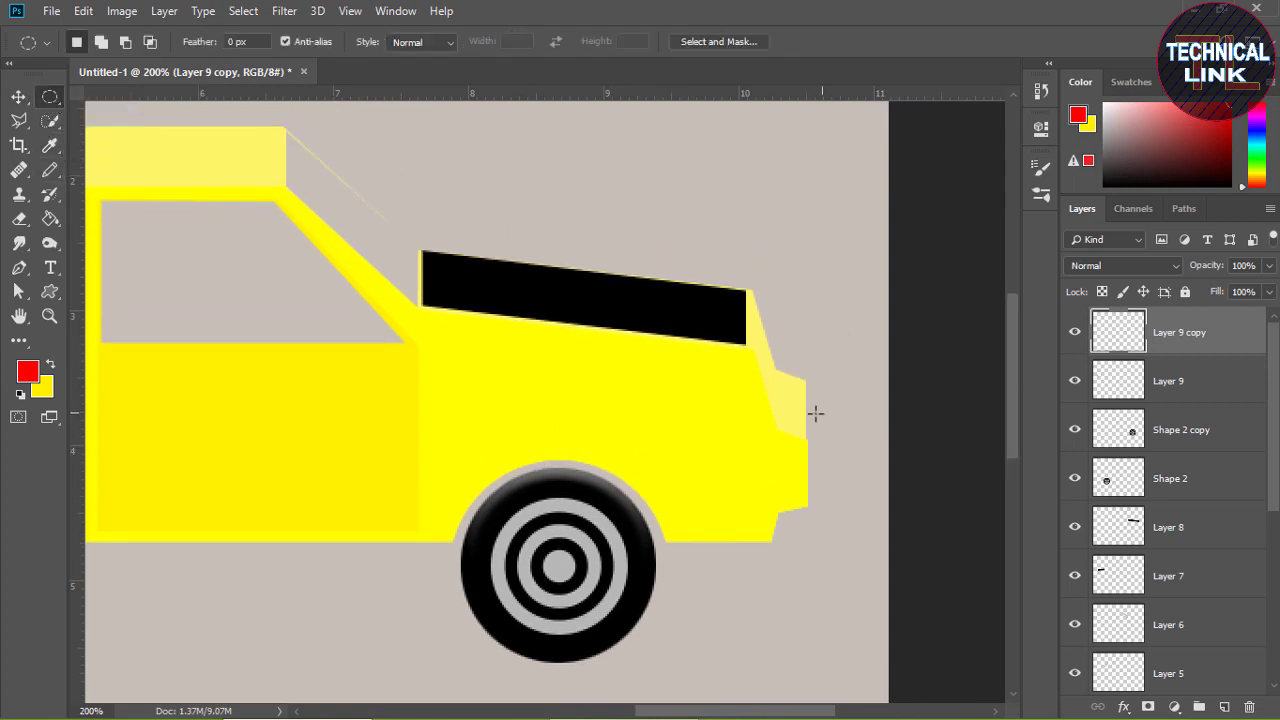
pyautogui.moveTo(762, 342); pyautogui.dragTo(753, 370)
pyautogui.click(1226, 710)
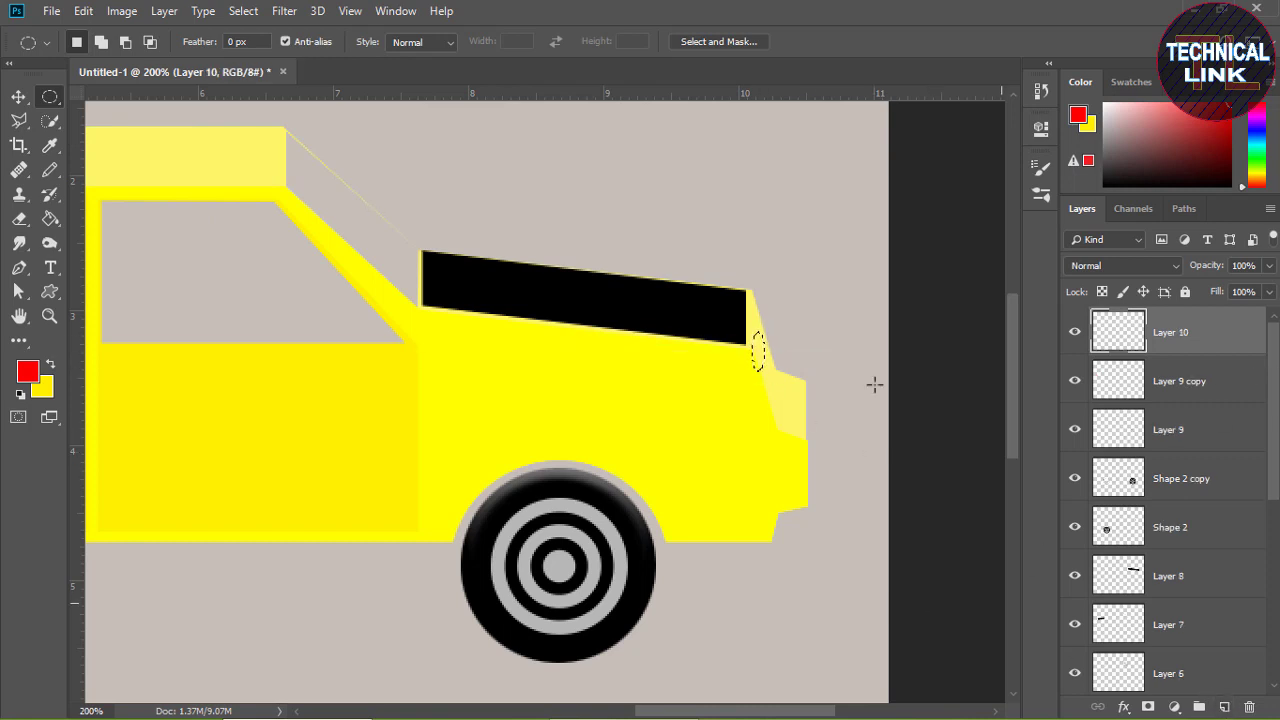
# Fill the oval with orange (ffb825) and clear the selection
pyautogui.click(28, 372)
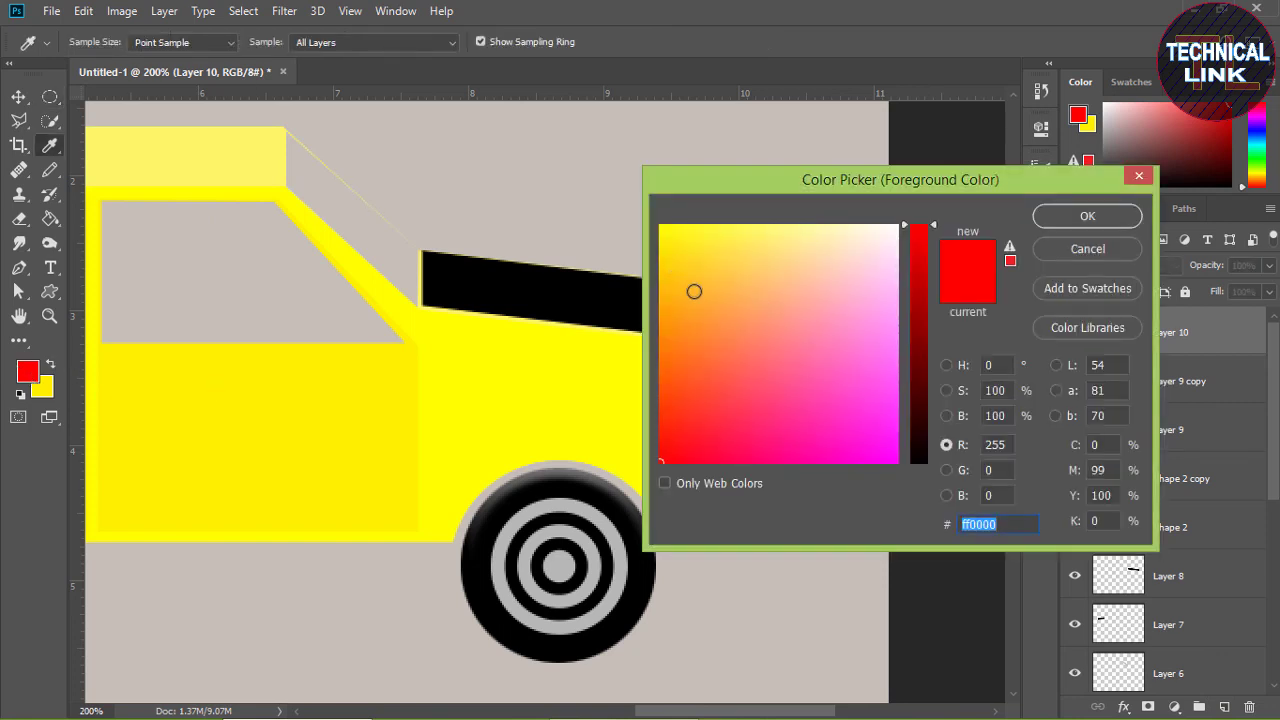
pyautogui.click(694, 291)
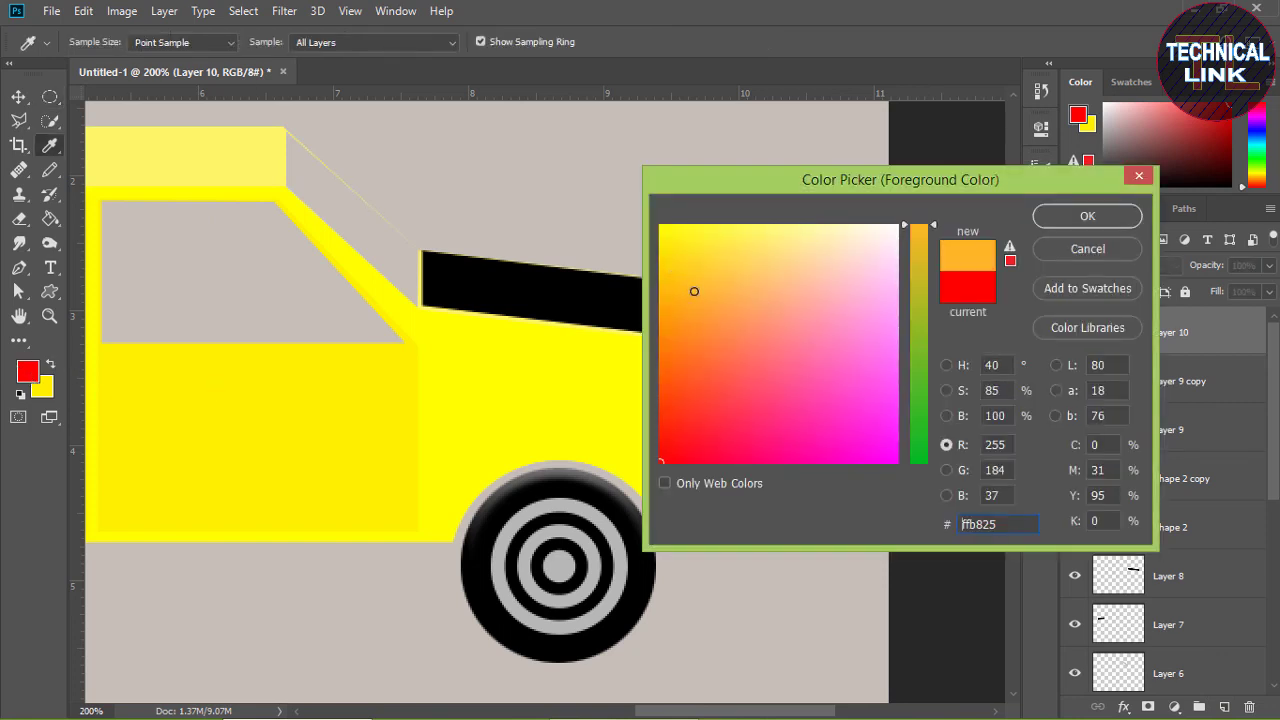
pyautogui.click(1108, 220)
pyautogui.press('g')
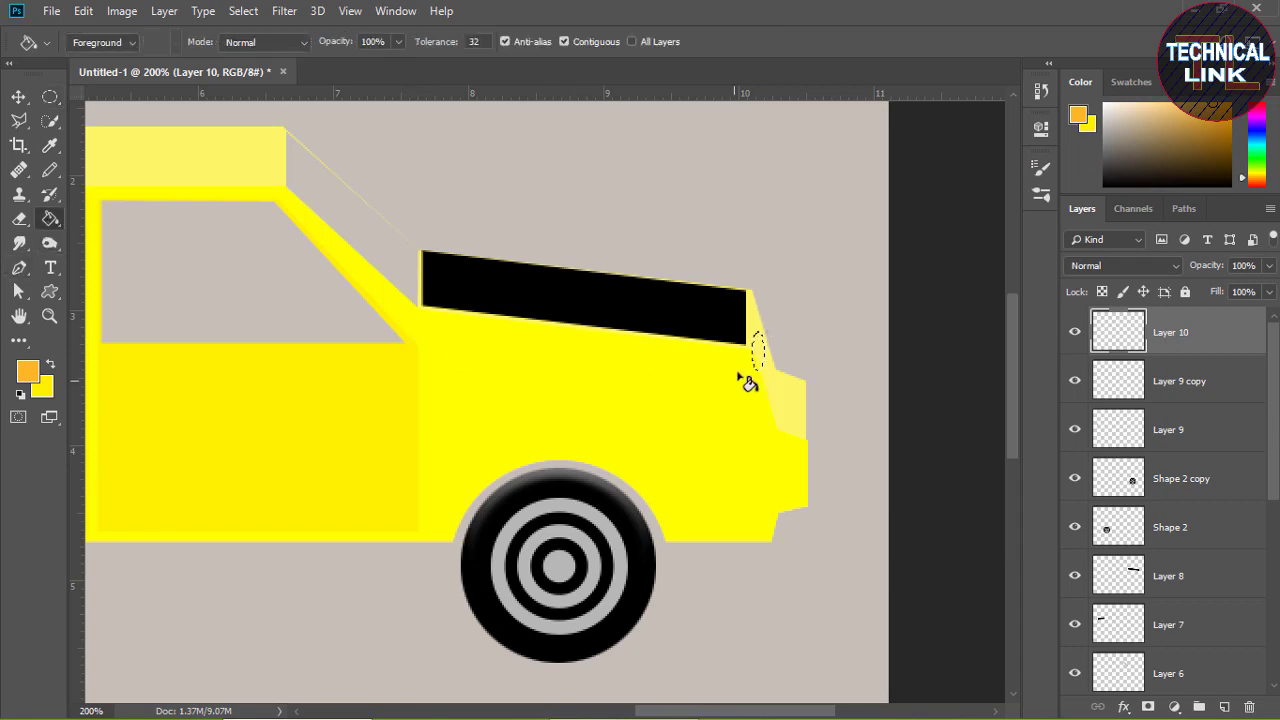
pyautogui.click(757, 354)
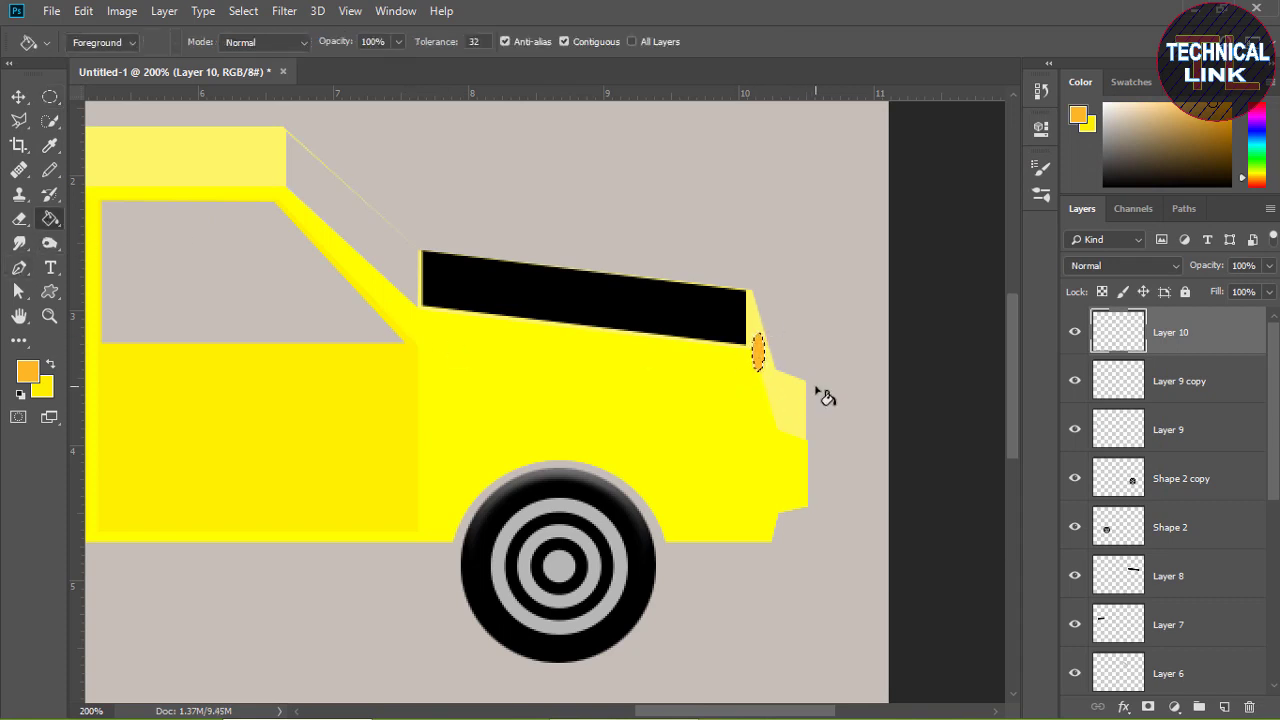
pyautogui.hotkey('ctrl', 'd')
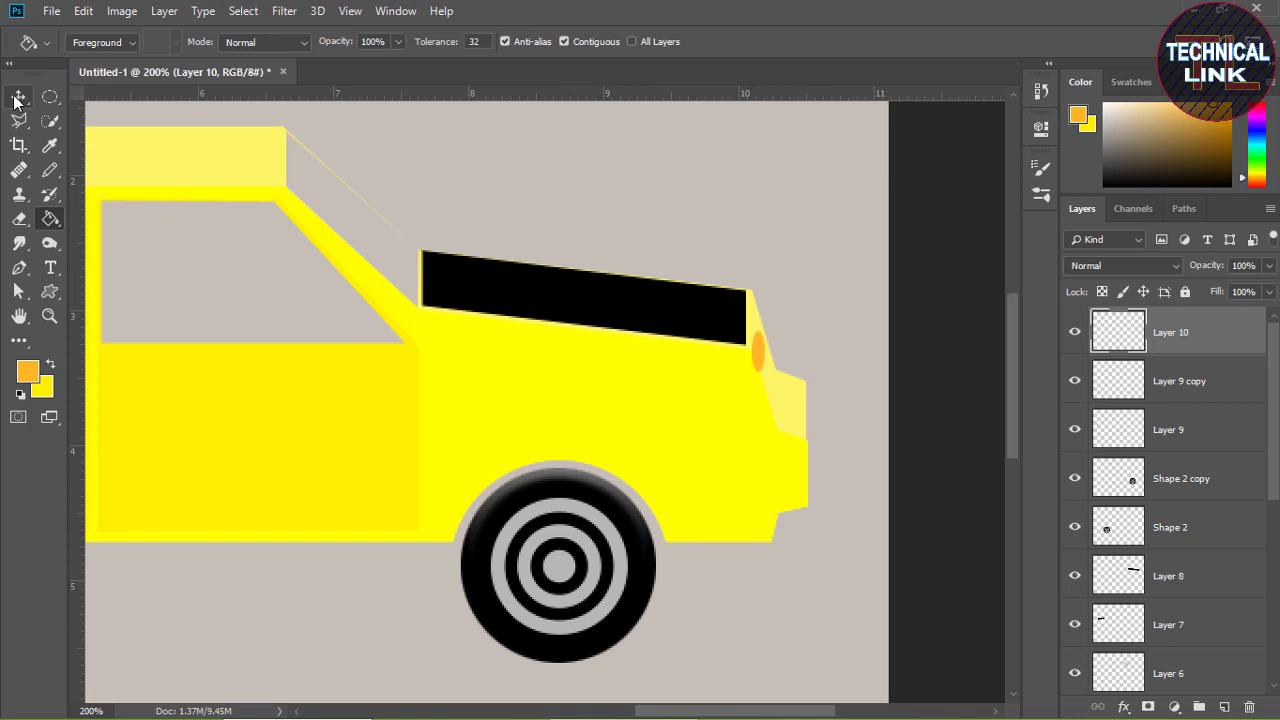
# Copy the orange light just above the first, then zoom out
pyautogui.click(17, 98)
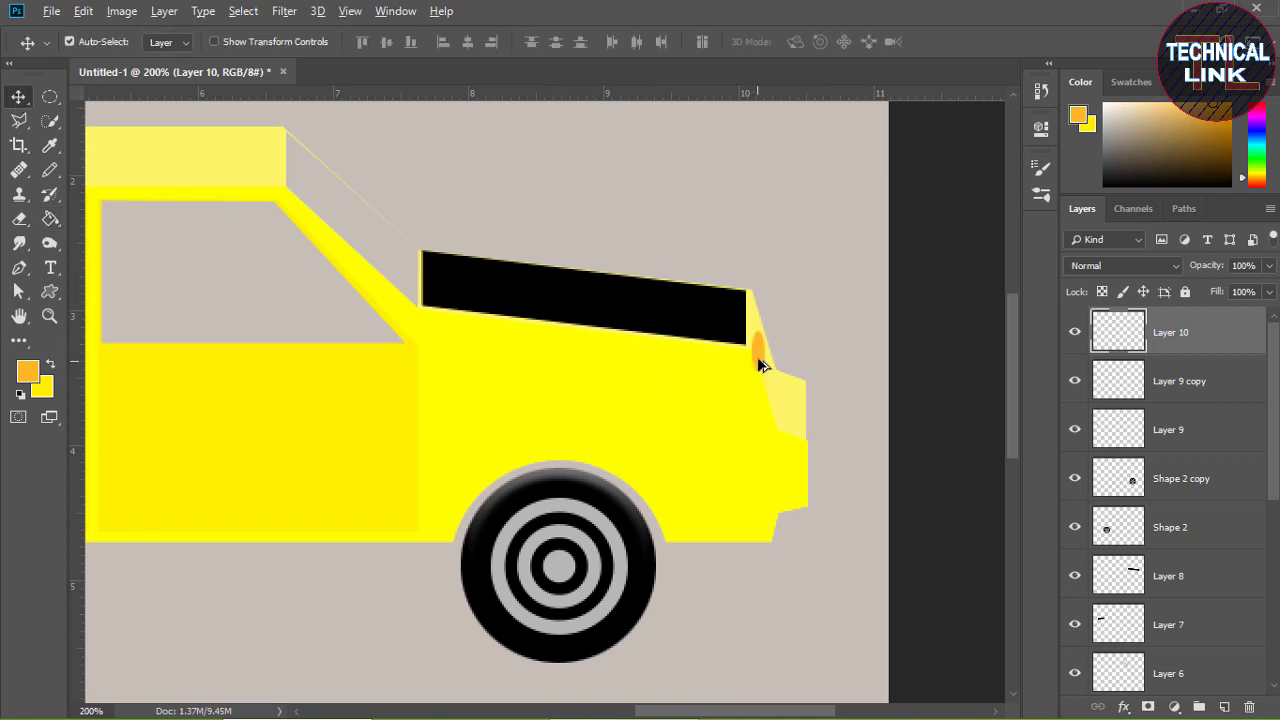
pyautogui.moveTo(760, 366); pyautogui.dragTo(762, 321)
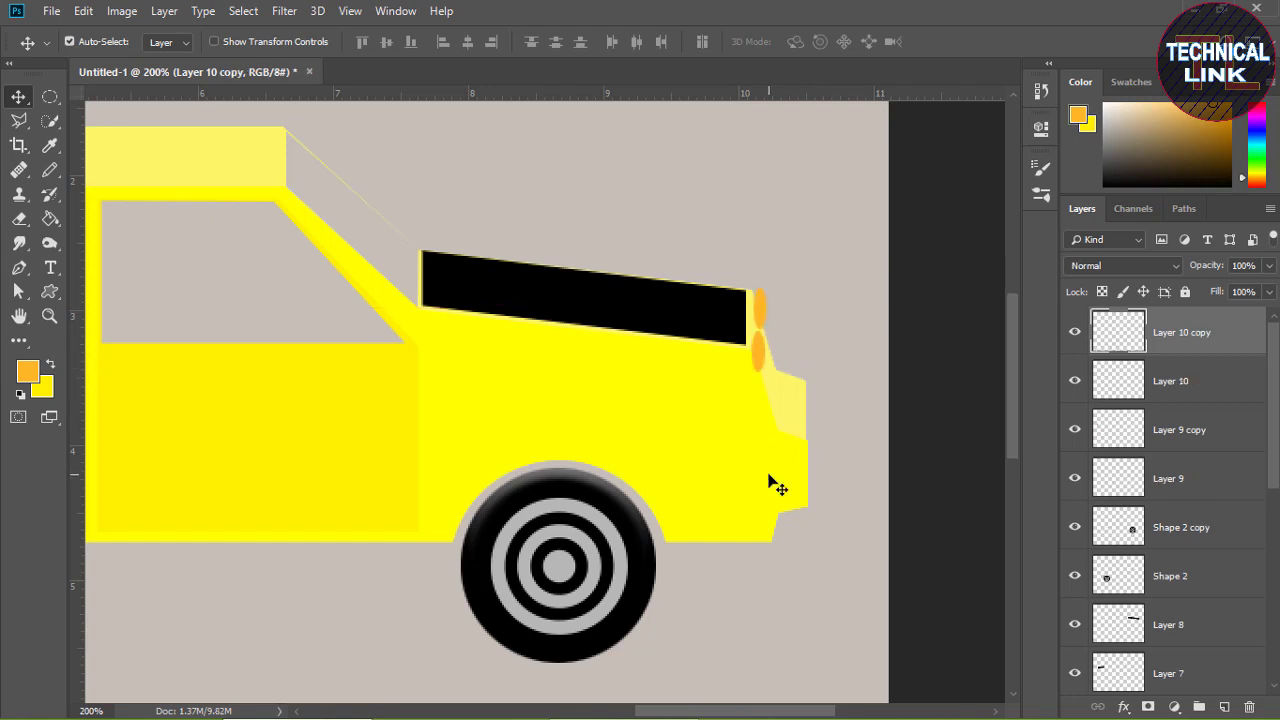
pyautogui.hotkey('ctrl', '-')
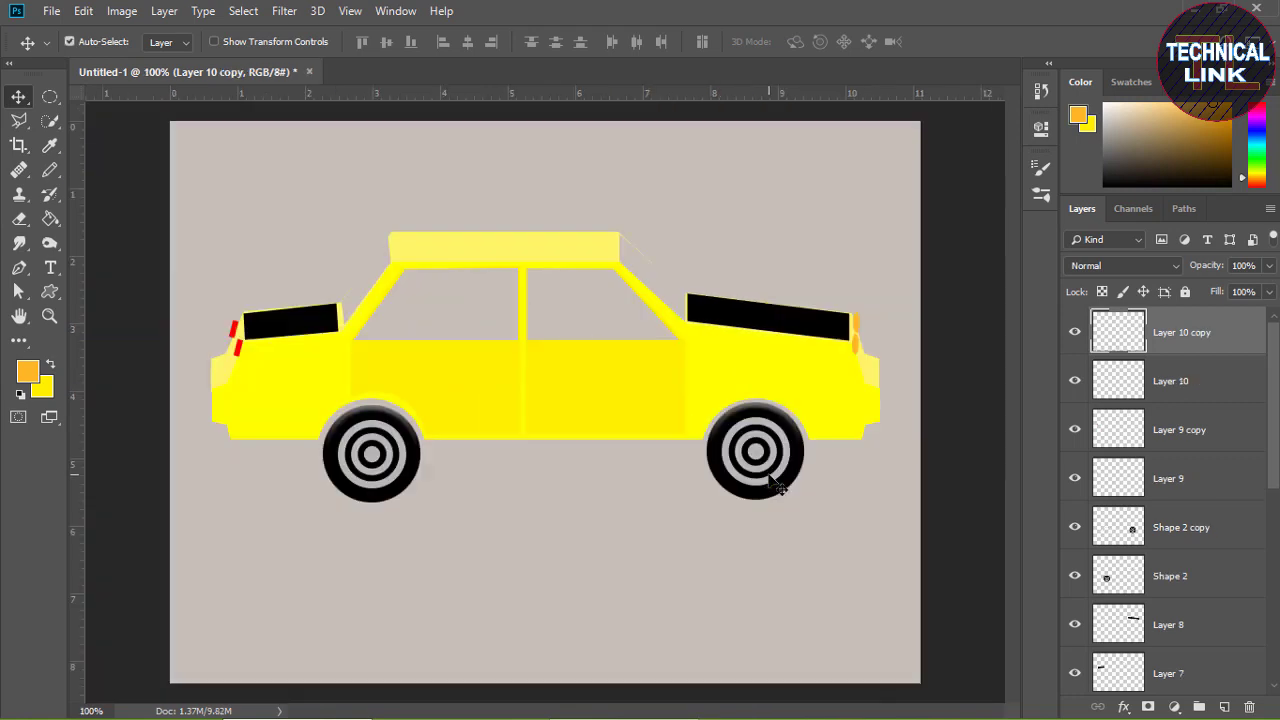
# On a new layer, draw a thin oval selection near the front door's top
pyautogui.click(869, 361)
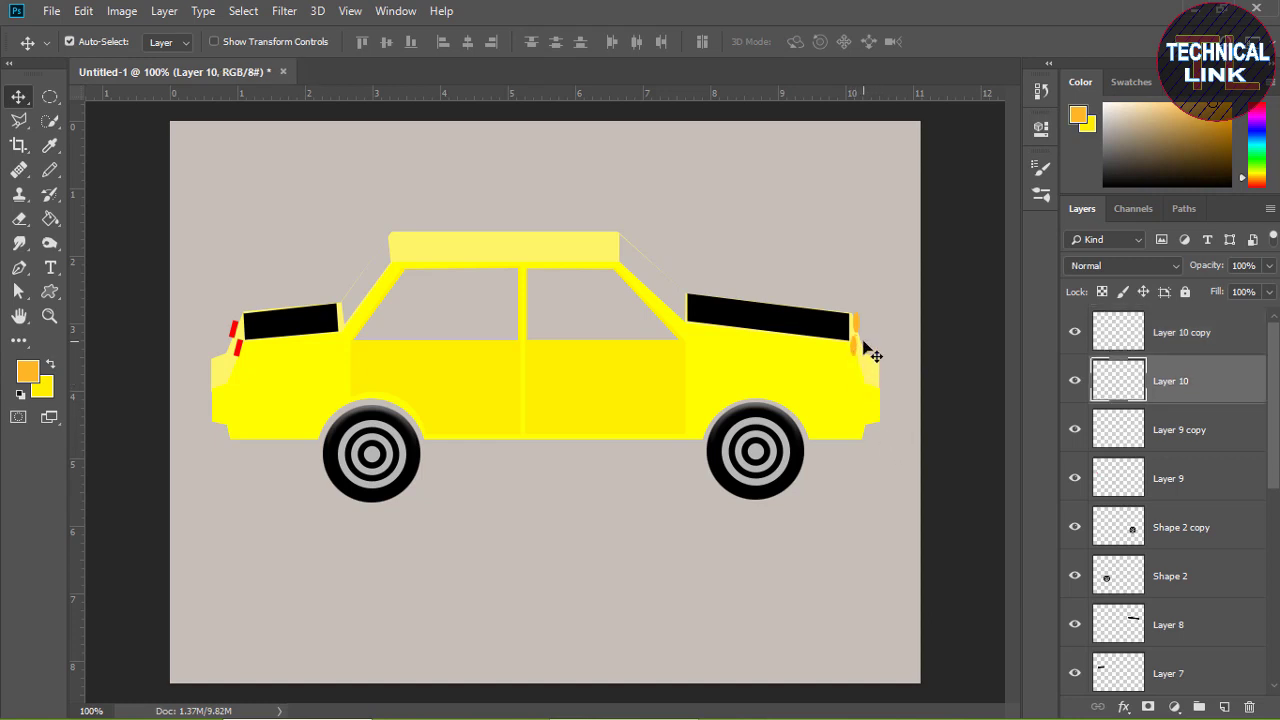
pyautogui.click(869, 337)
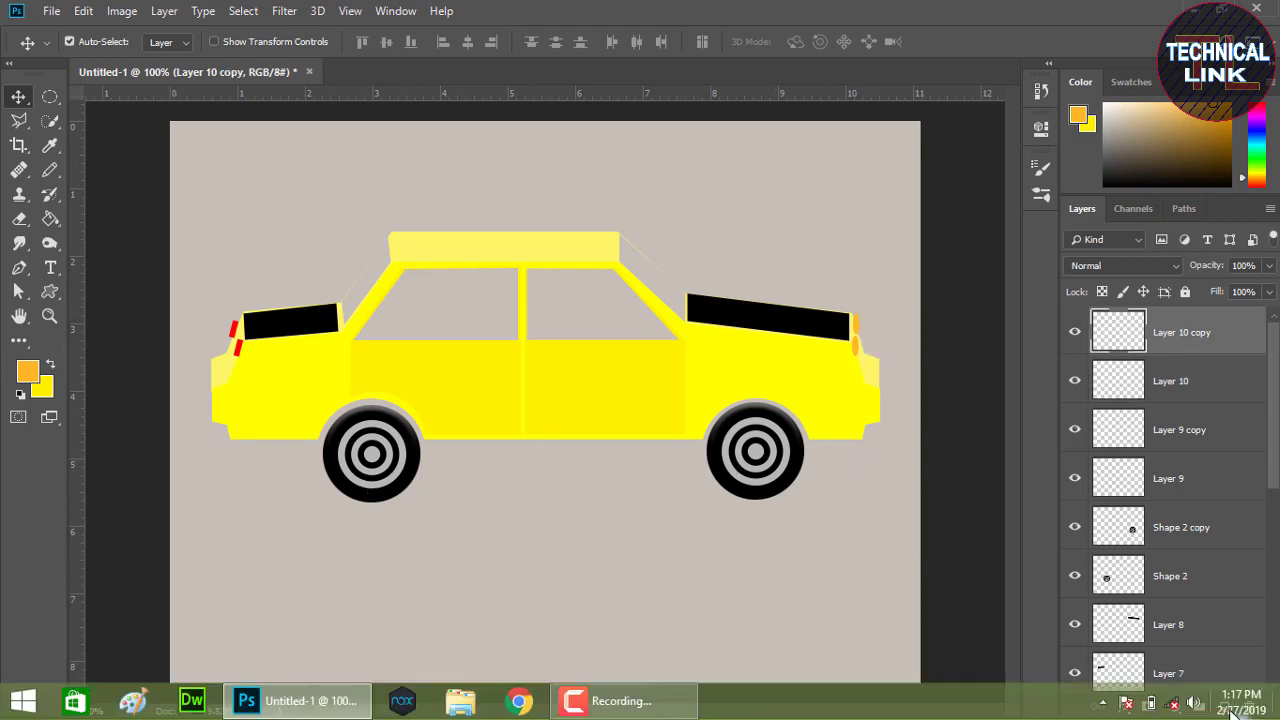
pyautogui.click(1224, 707)
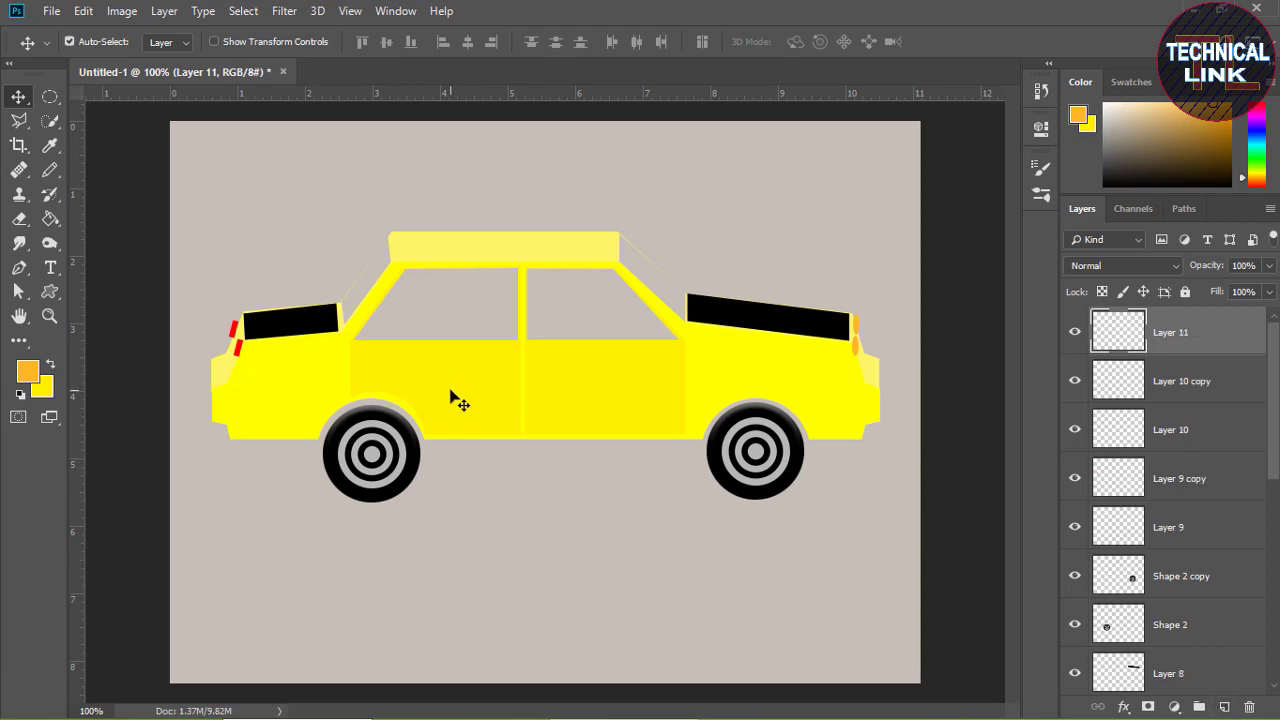
pyautogui.click(50, 96)
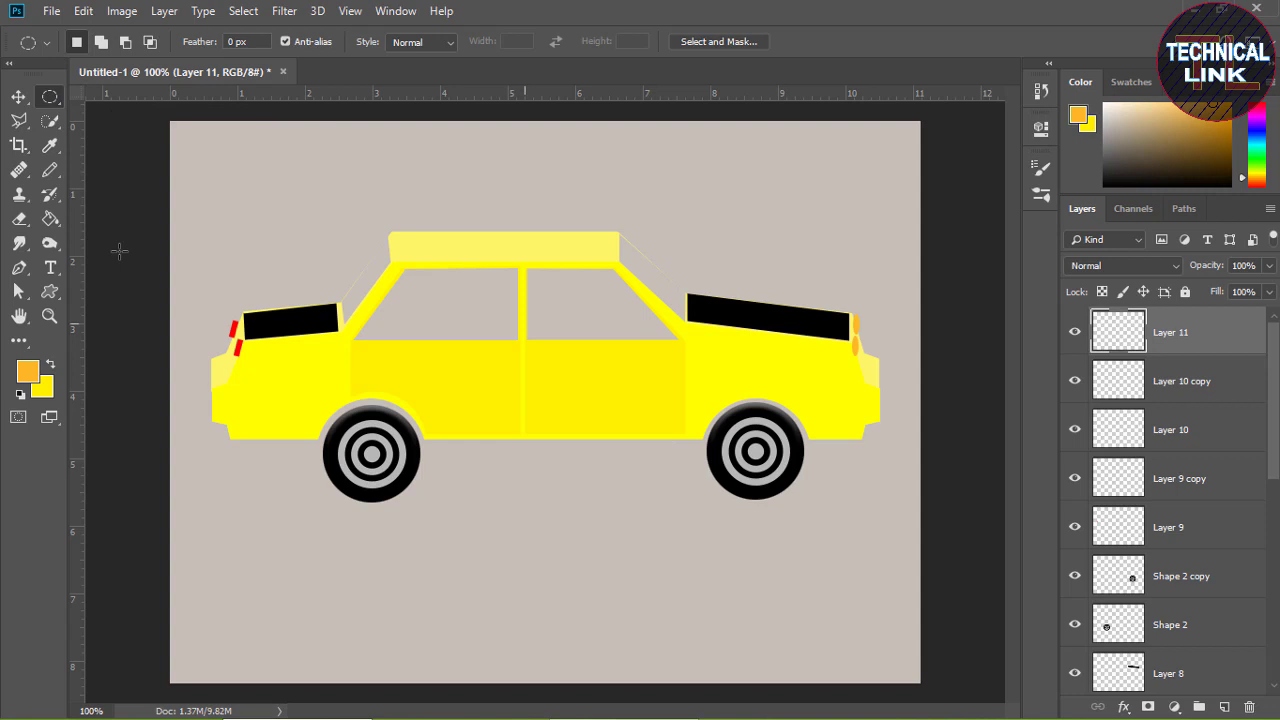
pyautogui.rightClick(50, 96)
pyautogui.click(116, 118)
pyautogui.hotkey('ctrl', '+')
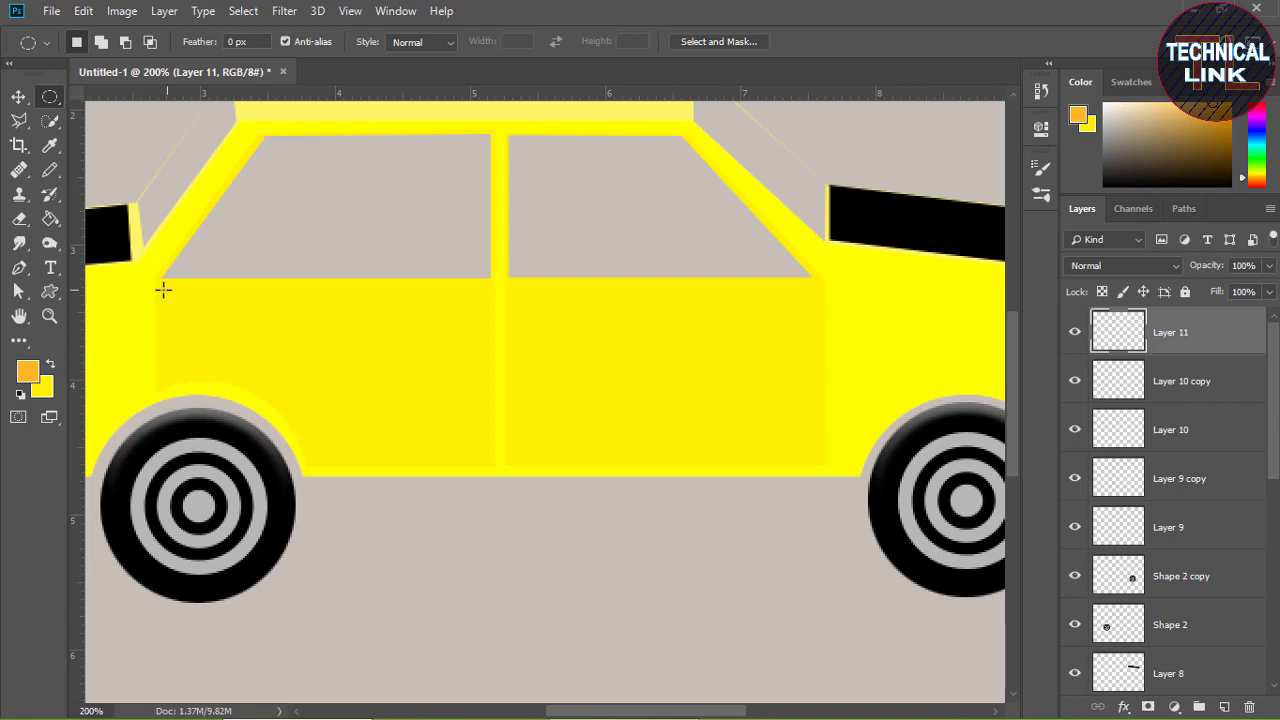
pyautogui.moveTo(163, 289); pyautogui.dragTo(210, 305)
# Sample black from the dark panel, fill the oval, and deselect
pyautogui.click(50, 145)
pyautogui.click(100, 212)
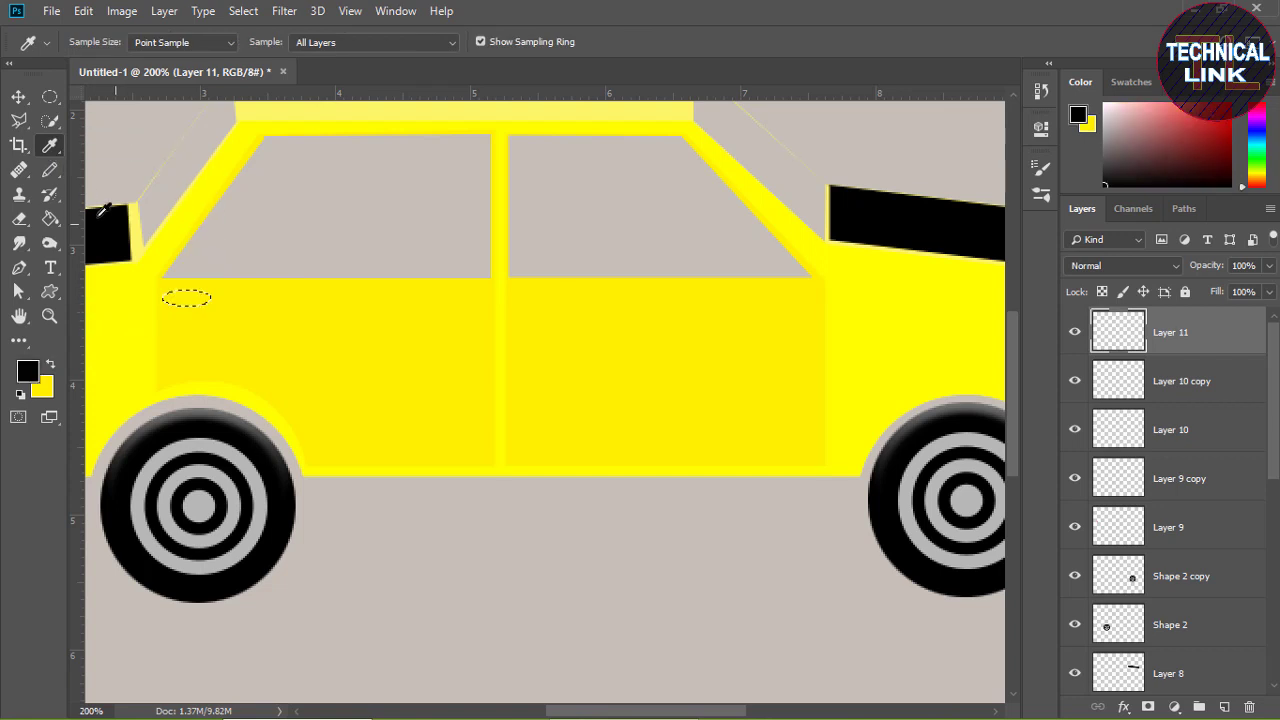
pyautogui.click(53, 222)
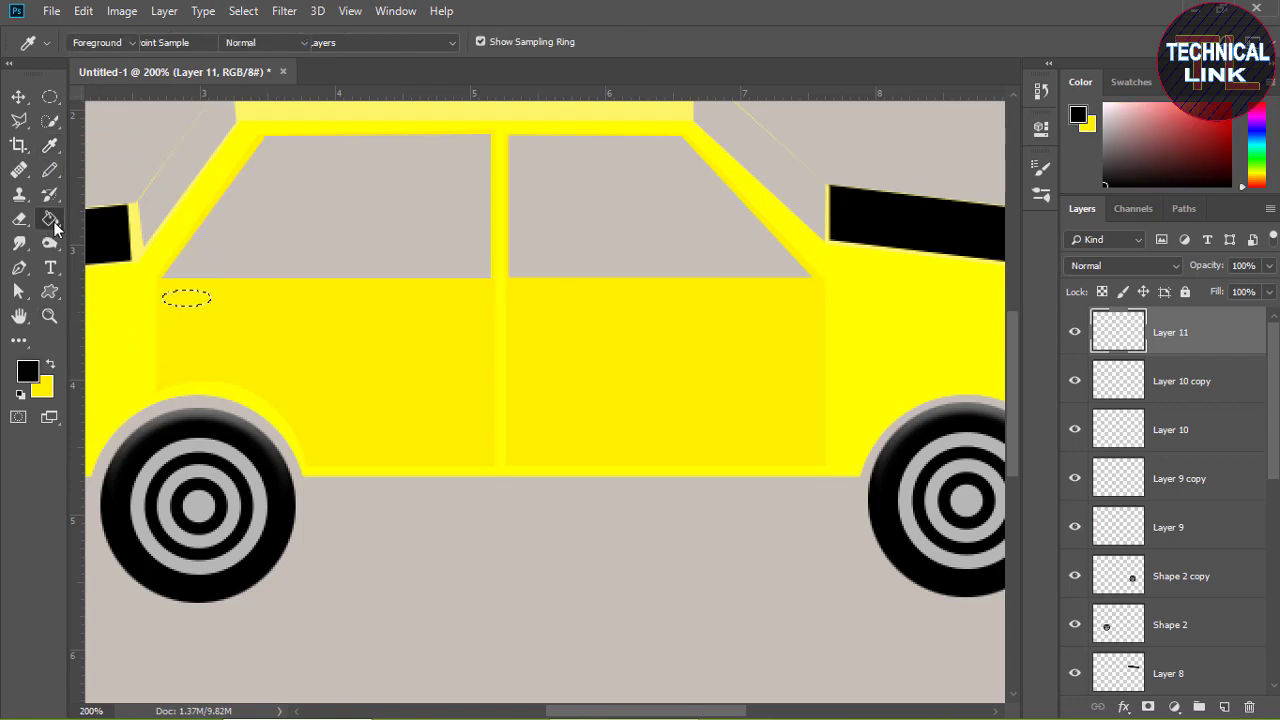
pyautogui.click(187, 300)
pyautogui.hotkey('ctrl', 'd')
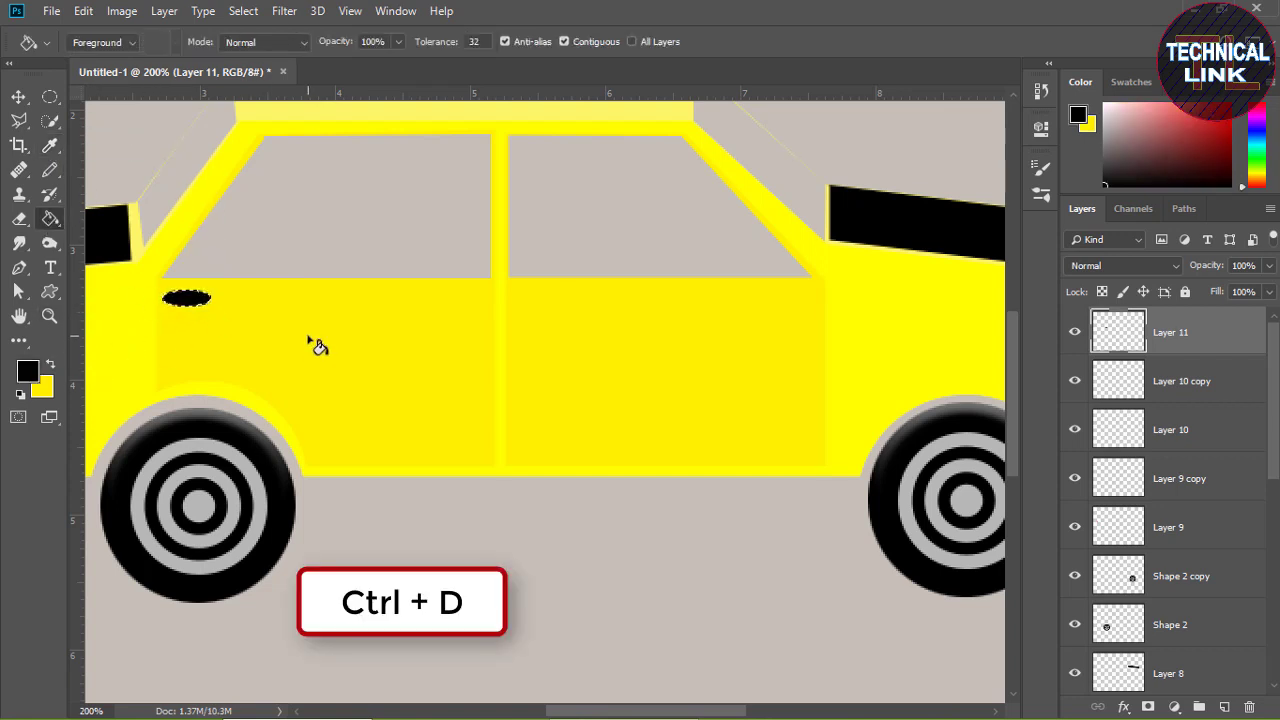
# Copy the black handle onto the rear door and zoom out
pyautogui.click(18, 97)
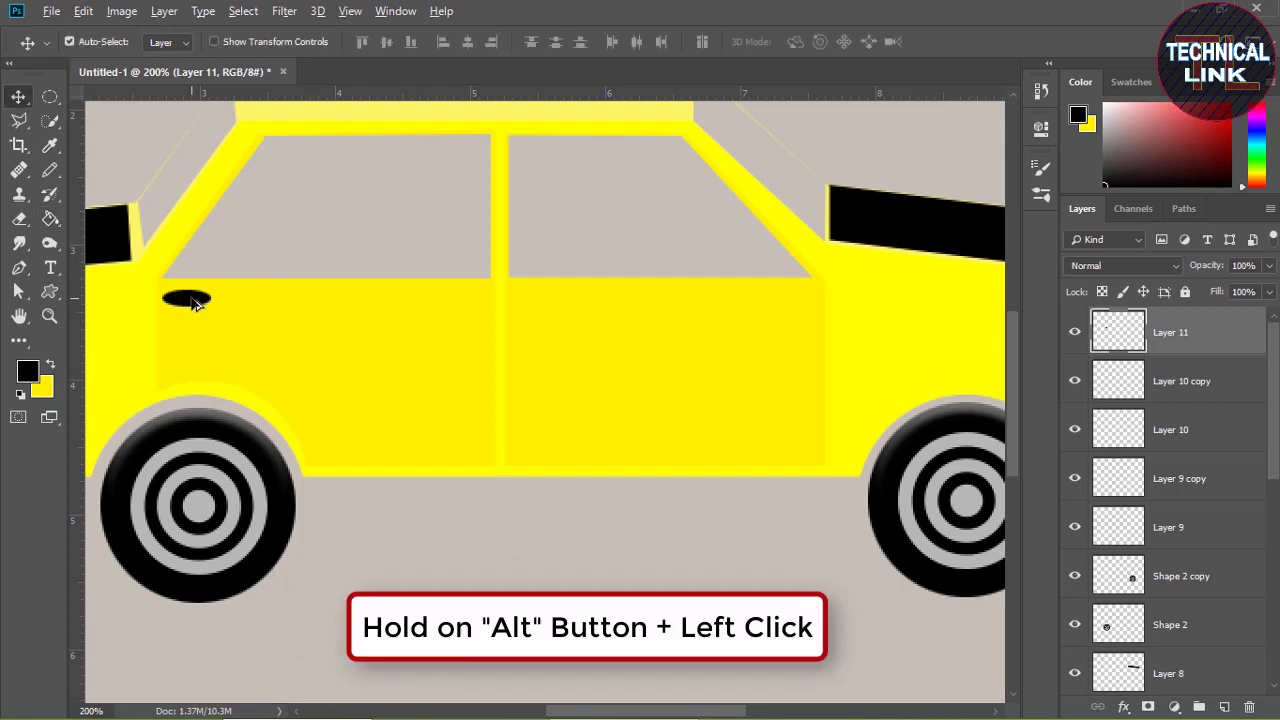
pyautogui.moveTo(193, 303); pyautogui.dragTo(560, 332)
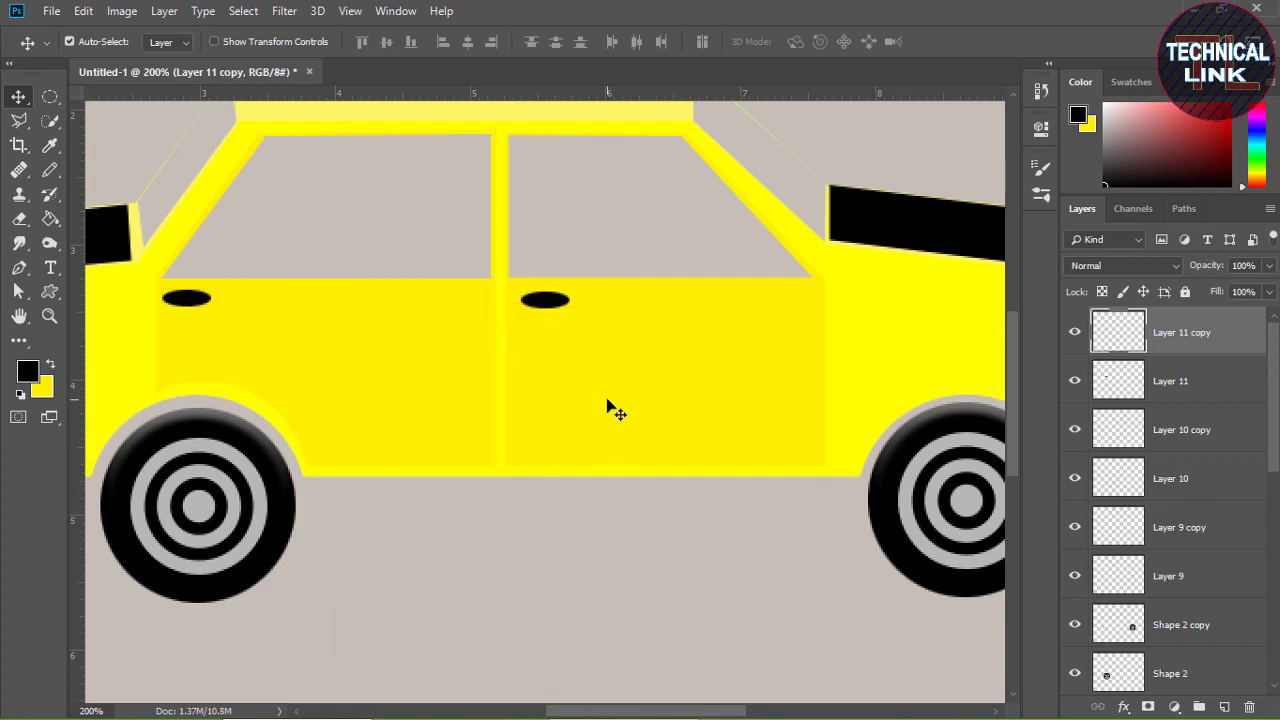
pyautogui.hotkey('ctrl', '-')
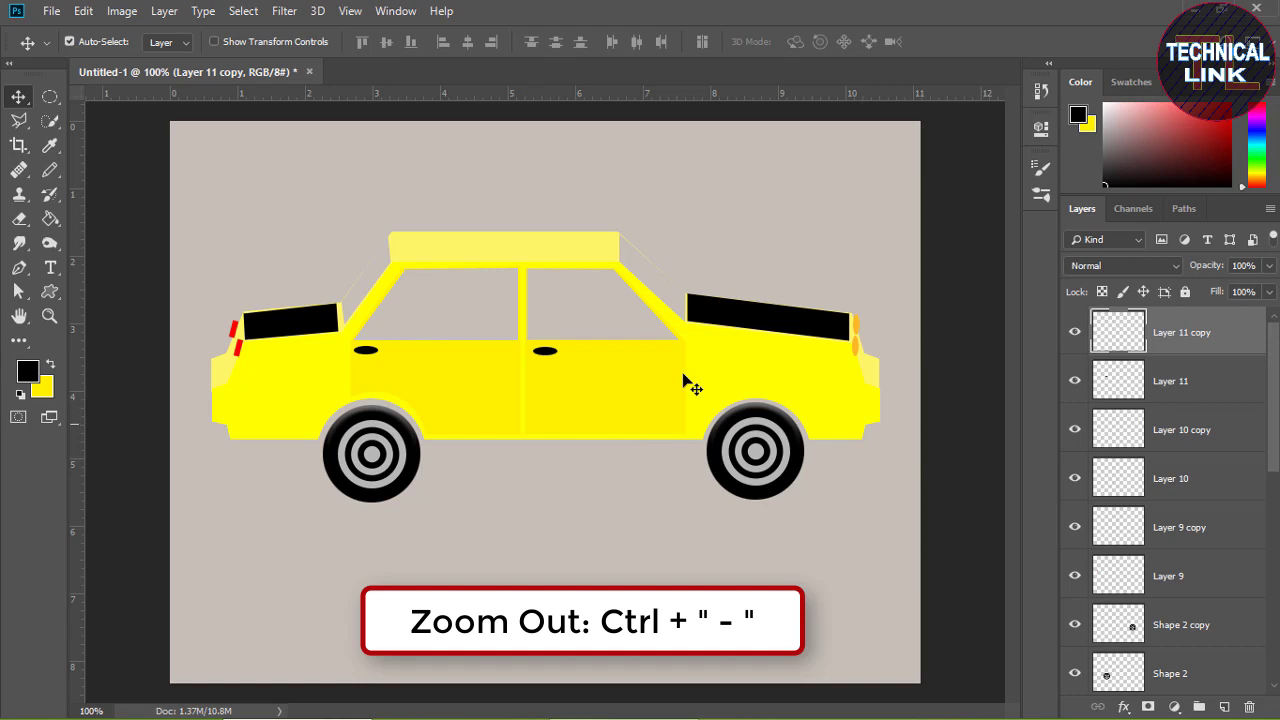
# Load the Shape 1 car body outline as a selection
pyautogui.click(794, 484)
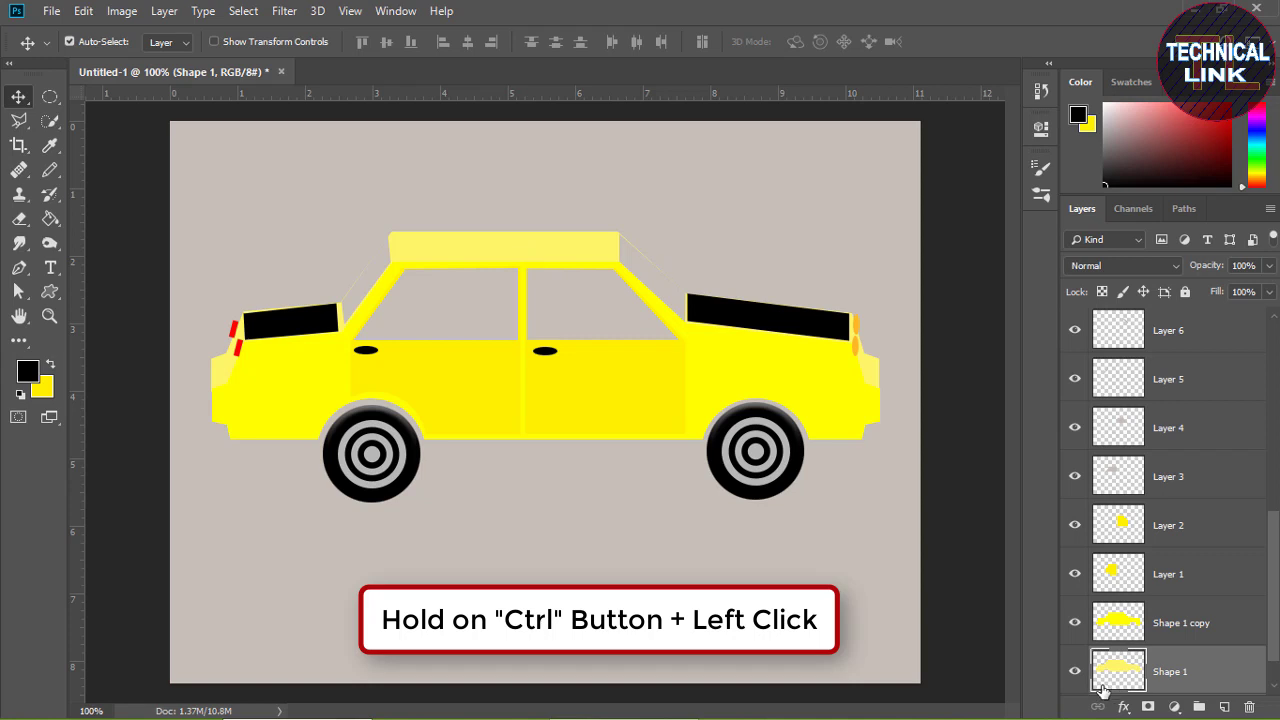
pyautogui.press('ctrl')
pyautogui.keyDown('ctrl'); pyautogui.click(1121, 676); pyautogui.keyUp('ctrl')
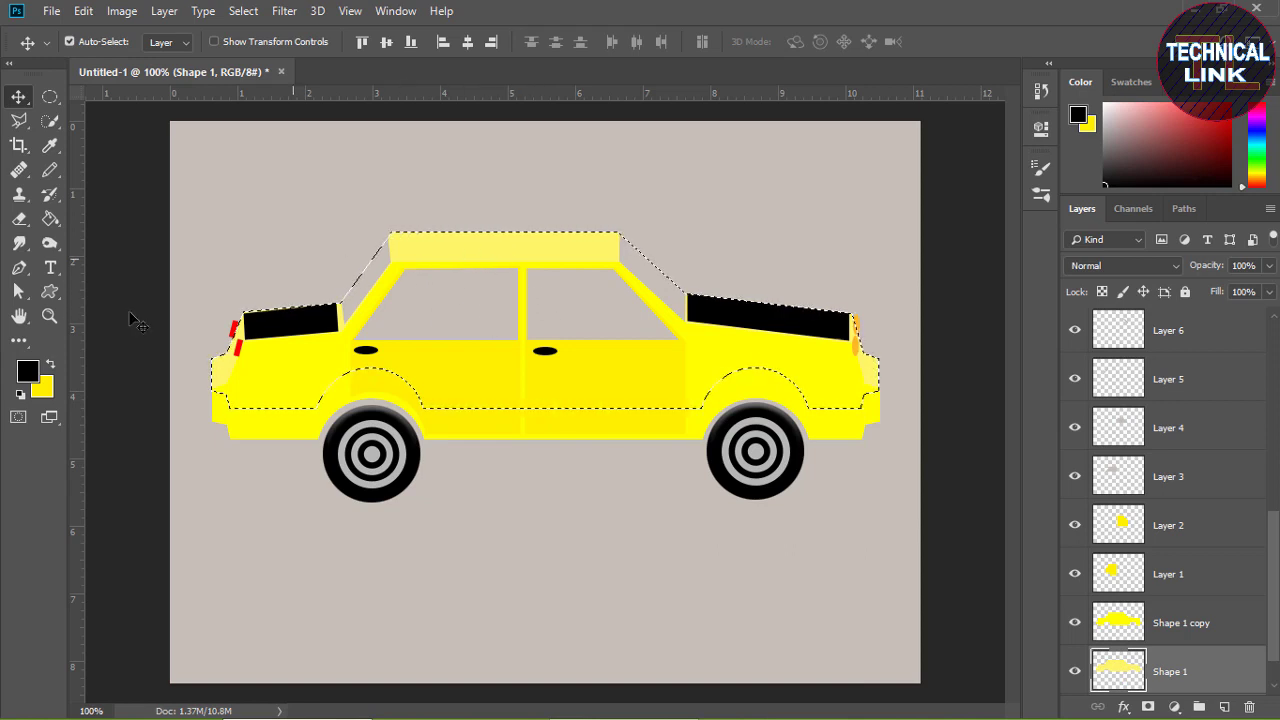
# Sample the door's bright yellow, fill the pale roof with it, and deselect
pyautogui.click(50, 145)
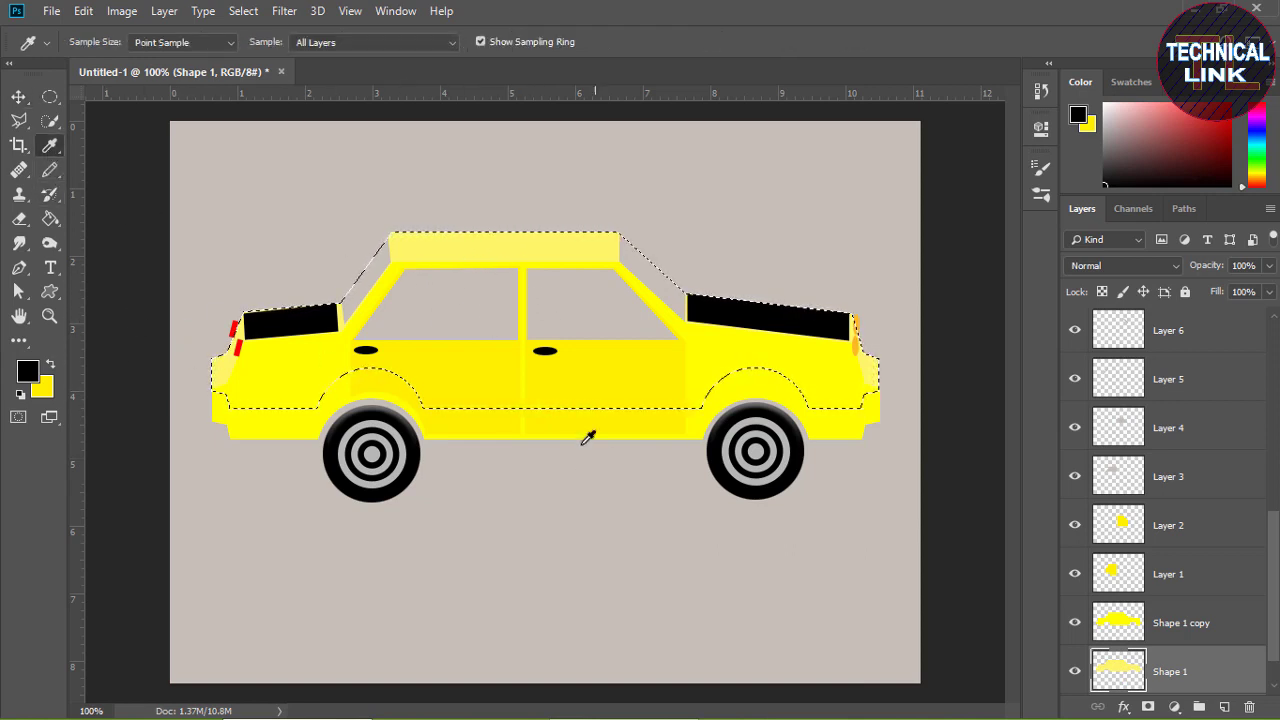
pyautogui.click(478, 365)
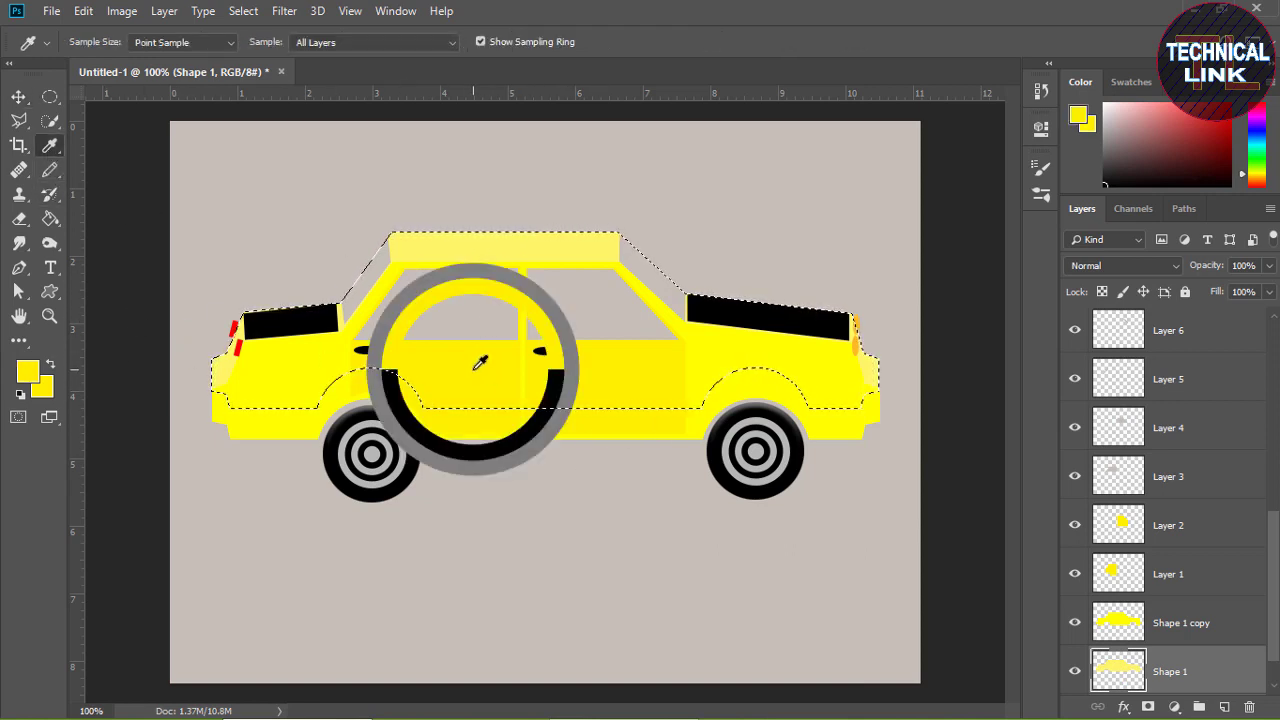
pyautogui.click(51, 220)
pyautogui.click(520, 252)
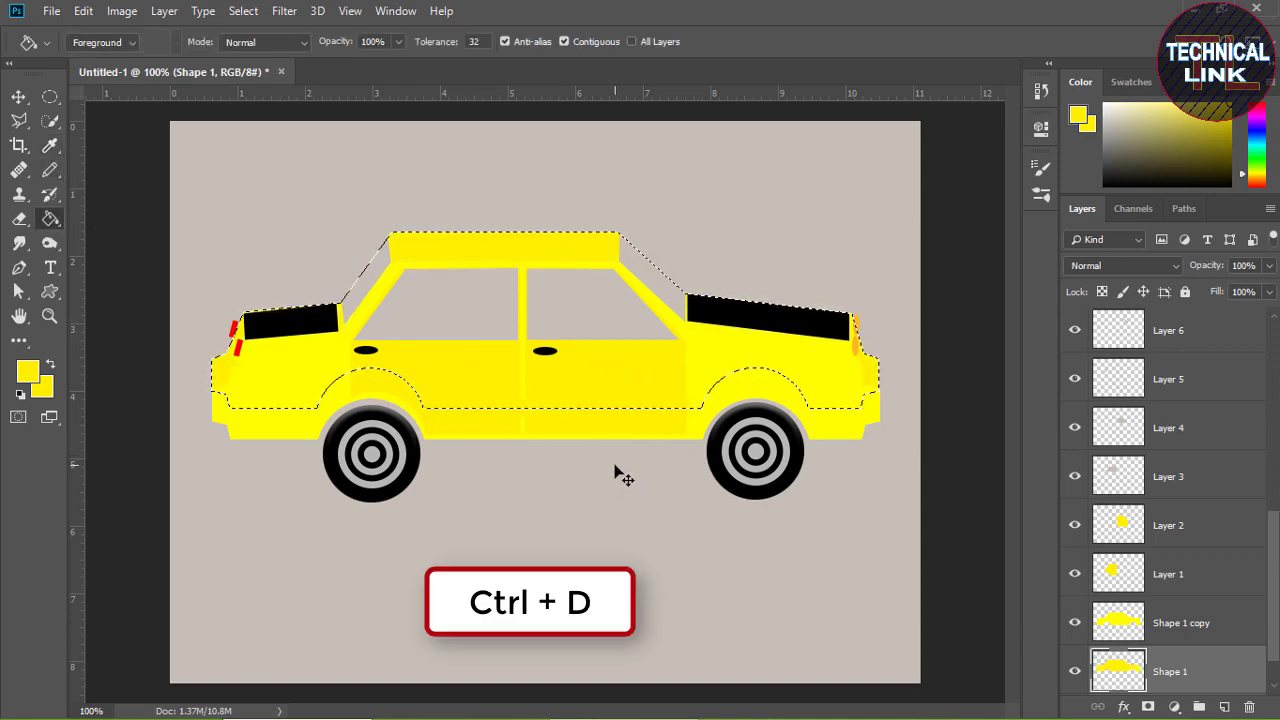
pyautogui.hotkey('ctrl', 'd')
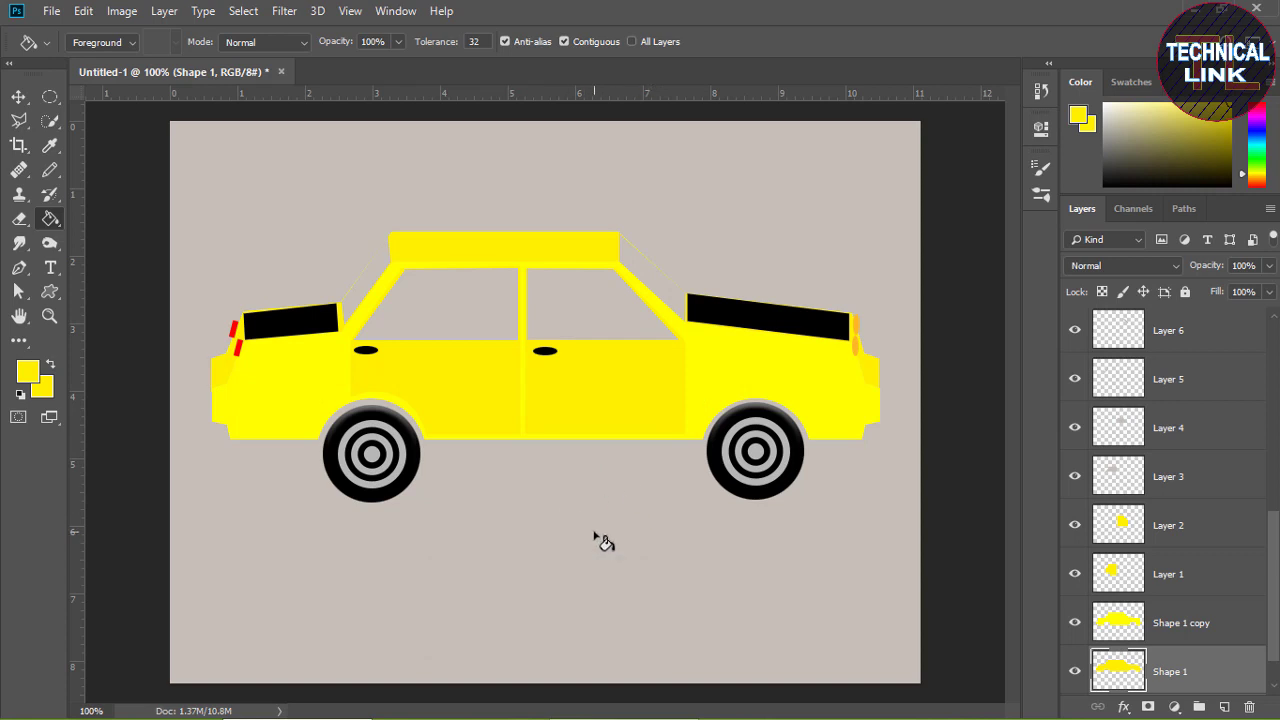